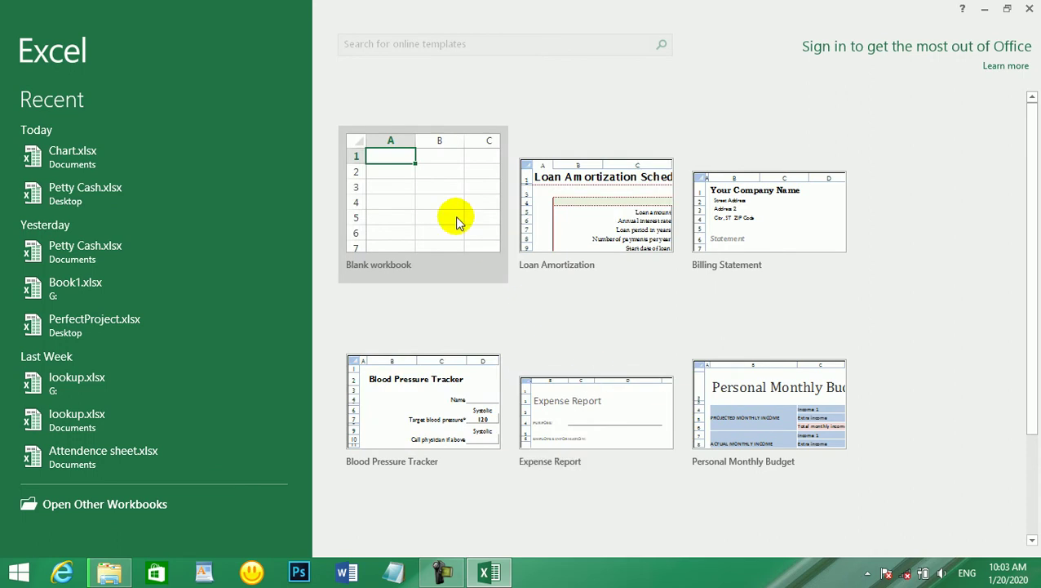
- Create a new blank workbook and select G1:L3 as the title block
click(440, 207)
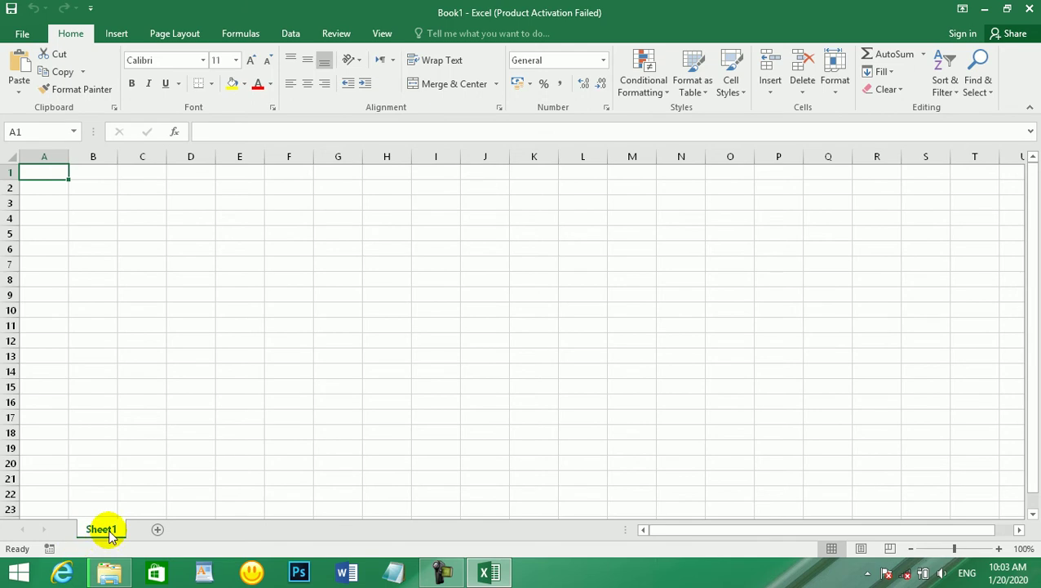
click(186, 368)
mouse_move(286, 166)
mouse_down()
mouse_move(349, 189)
mouse_move(582, 200)
mouse_move(579, 214)
mouse_move(518, 233)
mouse_up()
click(517, 233)
mouse_move(330, 177)
mouse_down()
mouse_move(430, 213)
mouse_move(546, 213)
mouse_up()
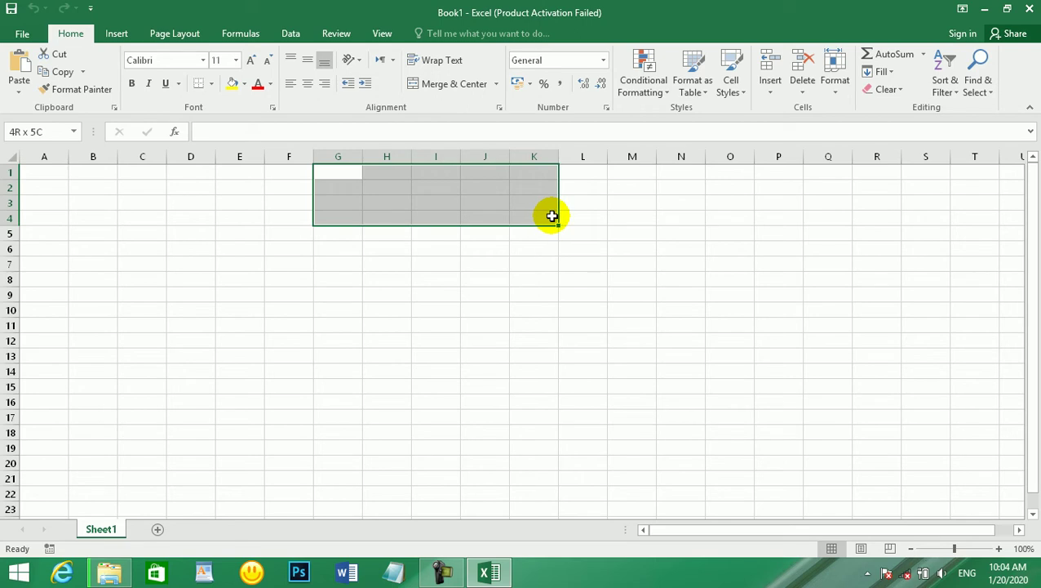
drag(554, 215, 566, 213)
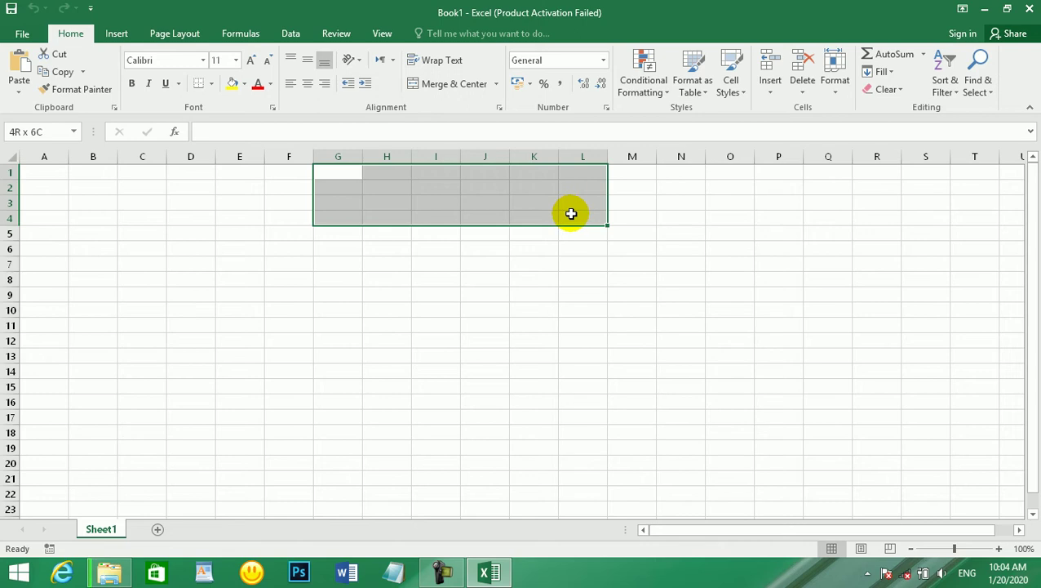
drag(572, 212, 570, 205)
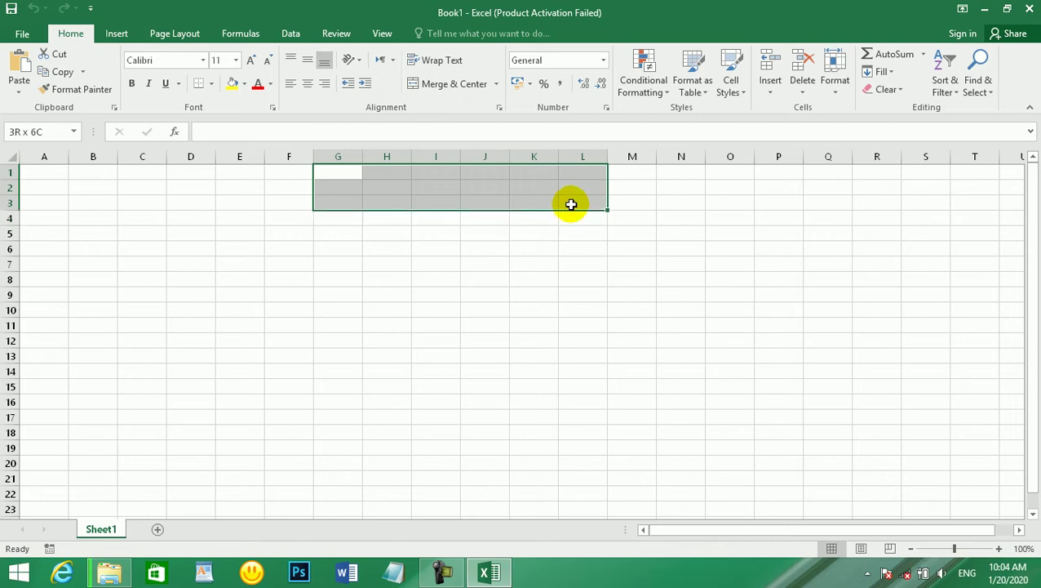
- Merge G1:L3, enter 'Green Cold Drink Center' and middle-align it
click(448, 84)
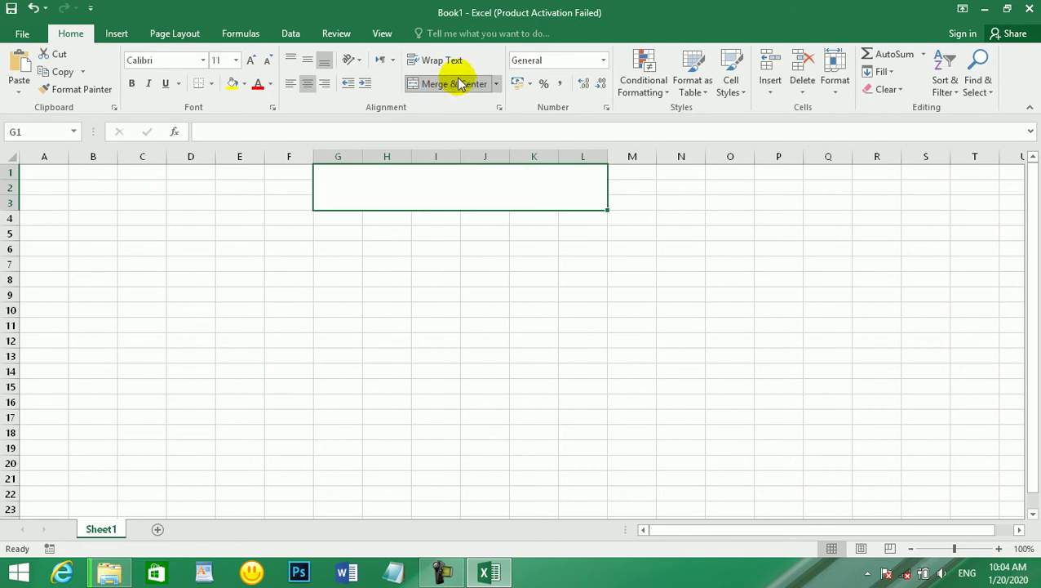
text(Green Cold)
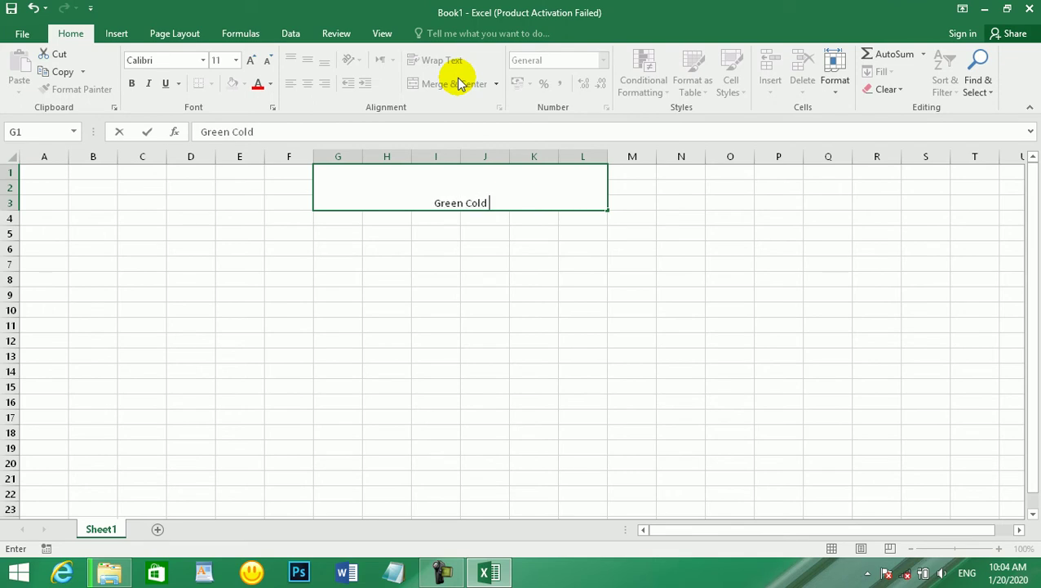
text(Drink Cne)
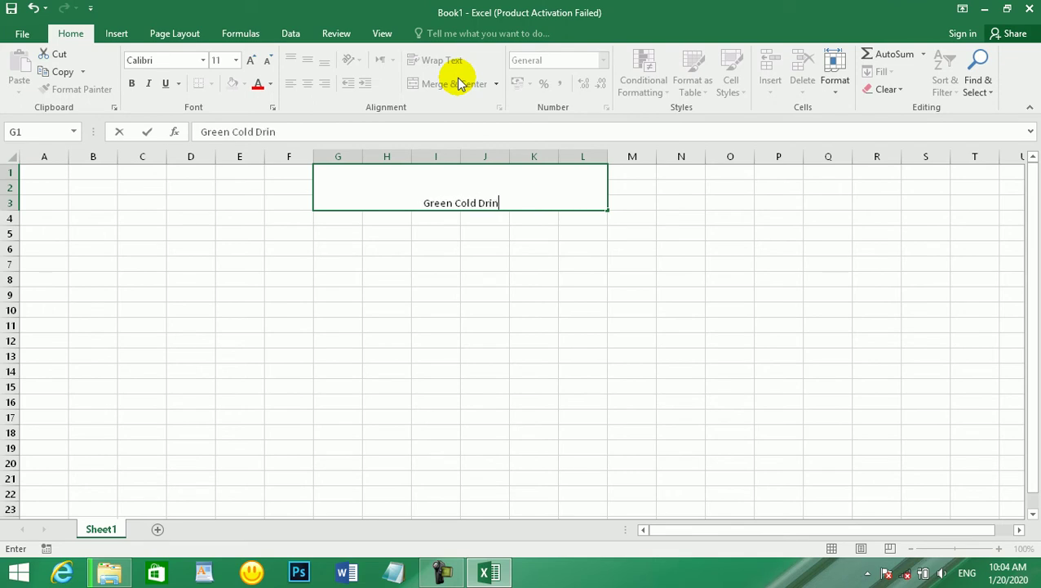
key(BackSpace)
key(BackSpace)
text(enter)
key(Return)
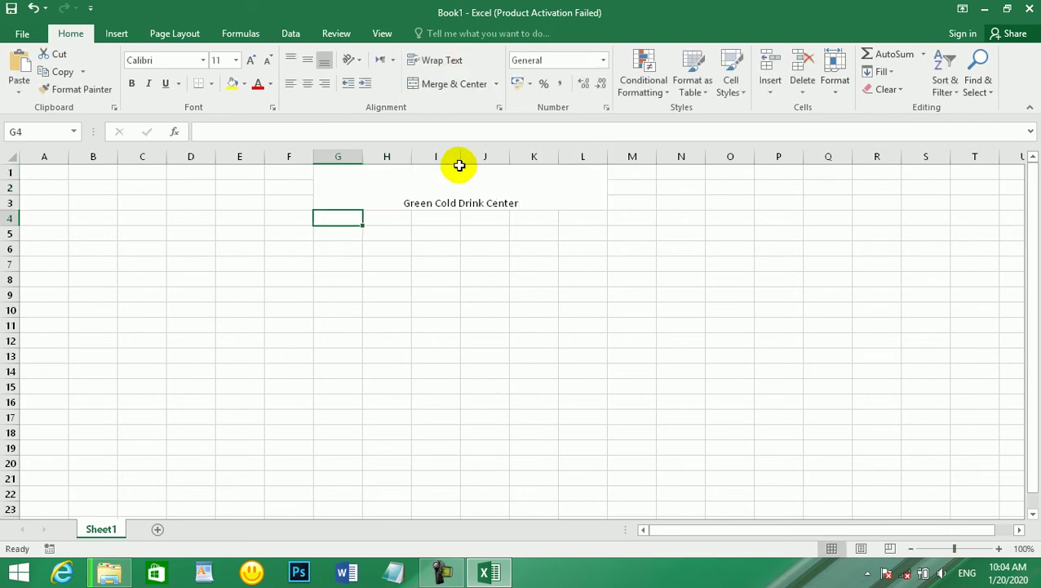
click(461, 180)
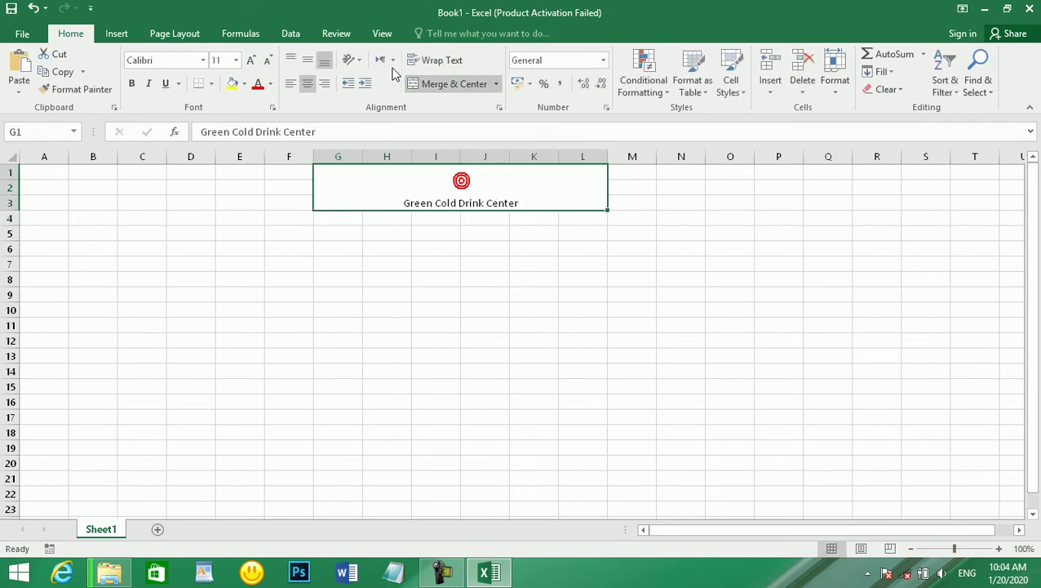
click(307, 60)
- Merge and centre G4:L5 and enter '1/1/2020 through 1/1/2021'
click(359, 216)
click(388, 216)
drag(339, 210, 571, 229)
click(453, 83)
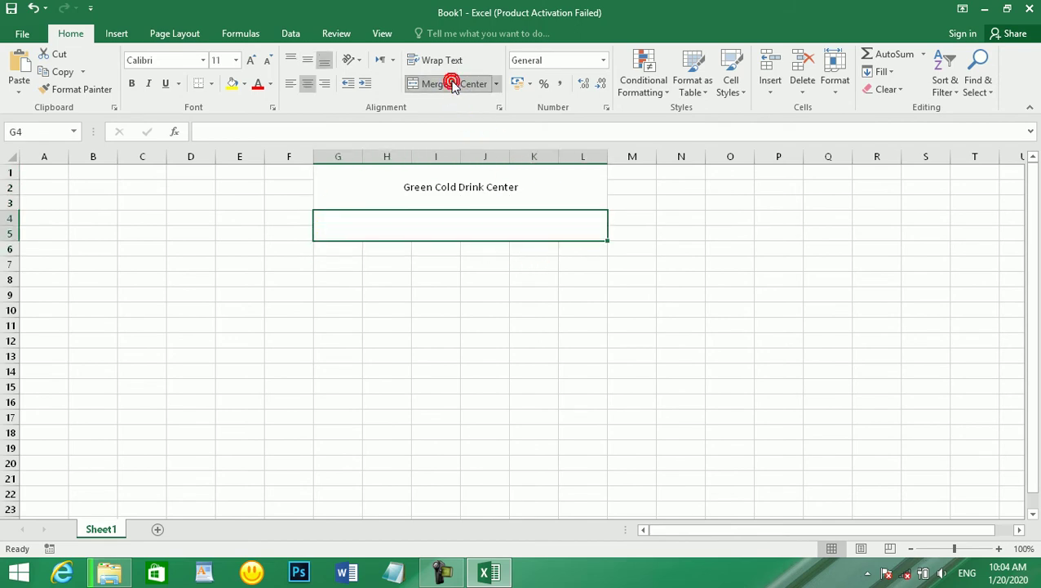
text(1/1/202)
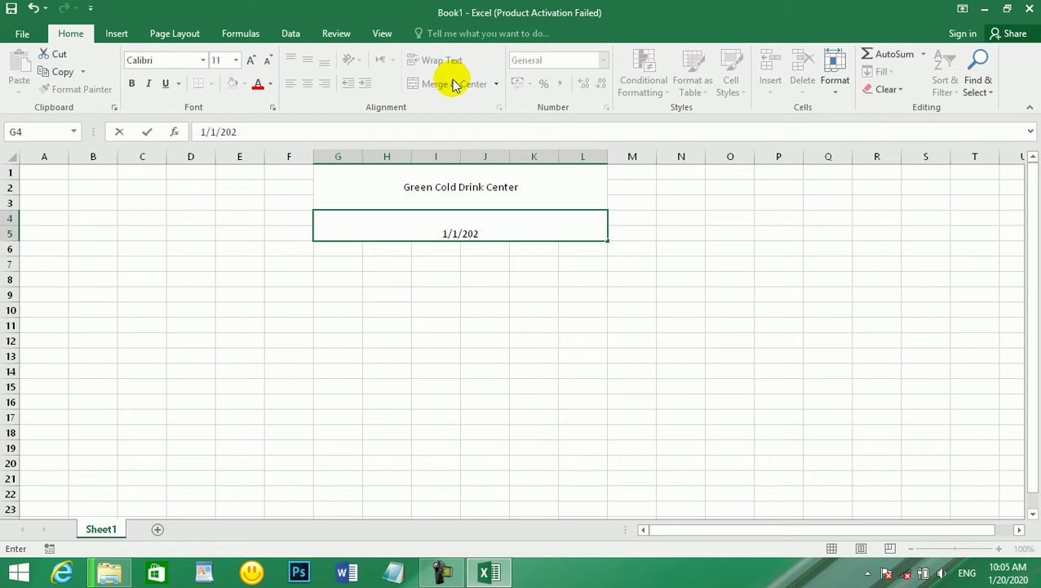
text(0 through )
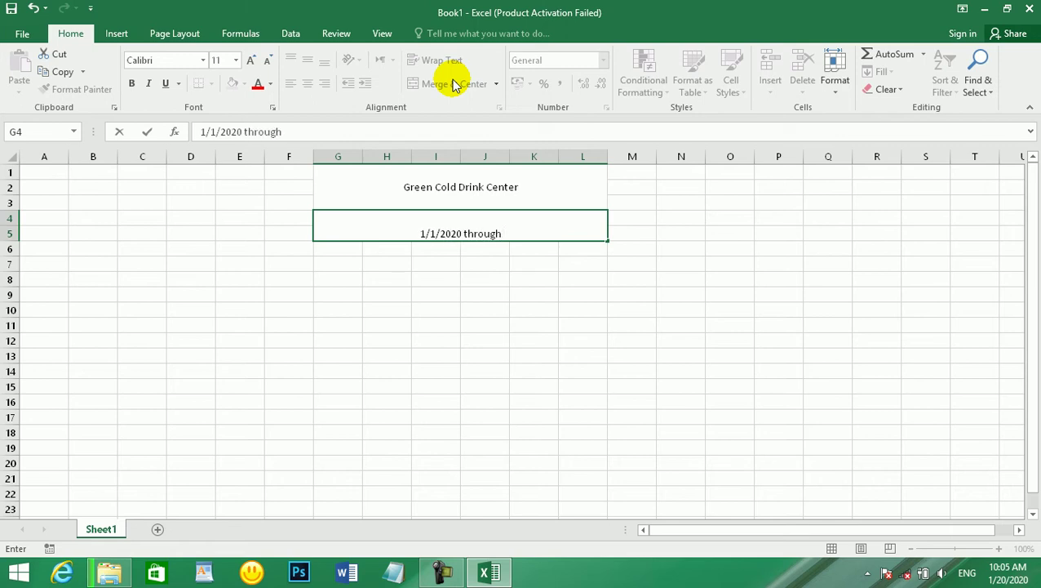
text(1/1/20)
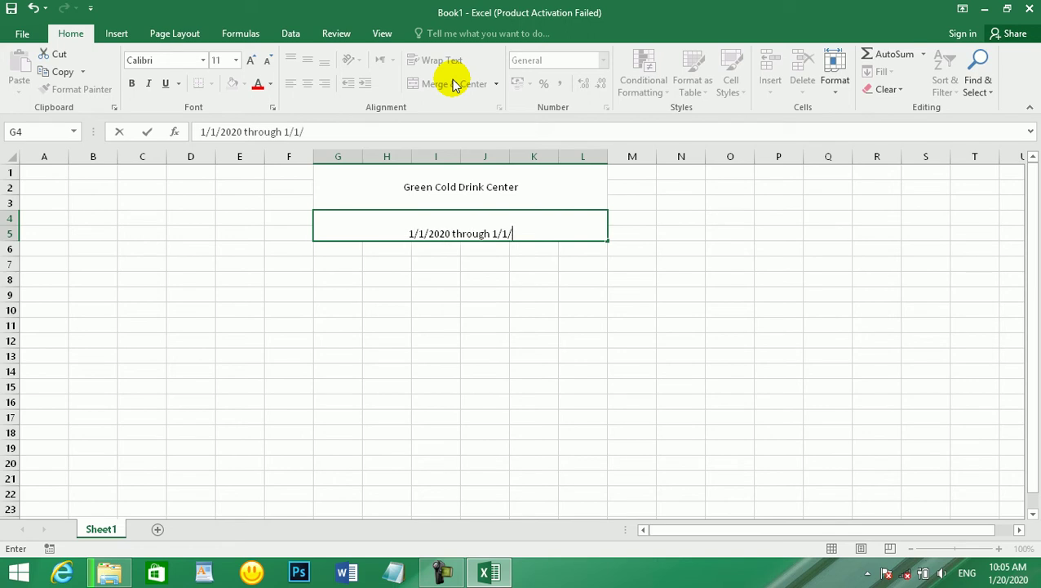
key(BackSpace)
text(2)
key(BackSpace)
text(2)
key(BackSpace)
text(021)
key(Return)
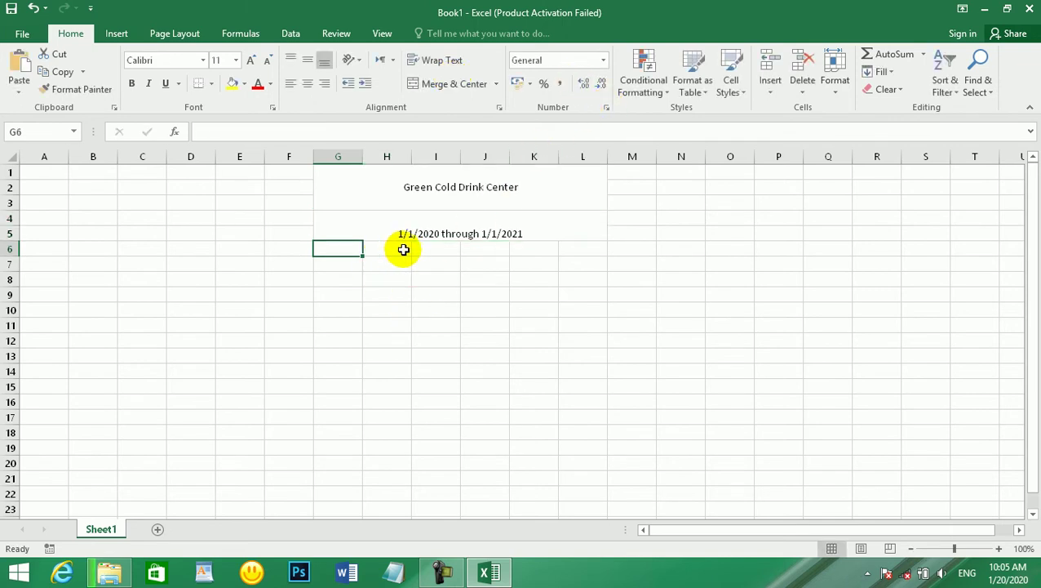
- Merge and centre H6:K7 and enter 'Petty Cash'
drag(391, 249, 518, 261)
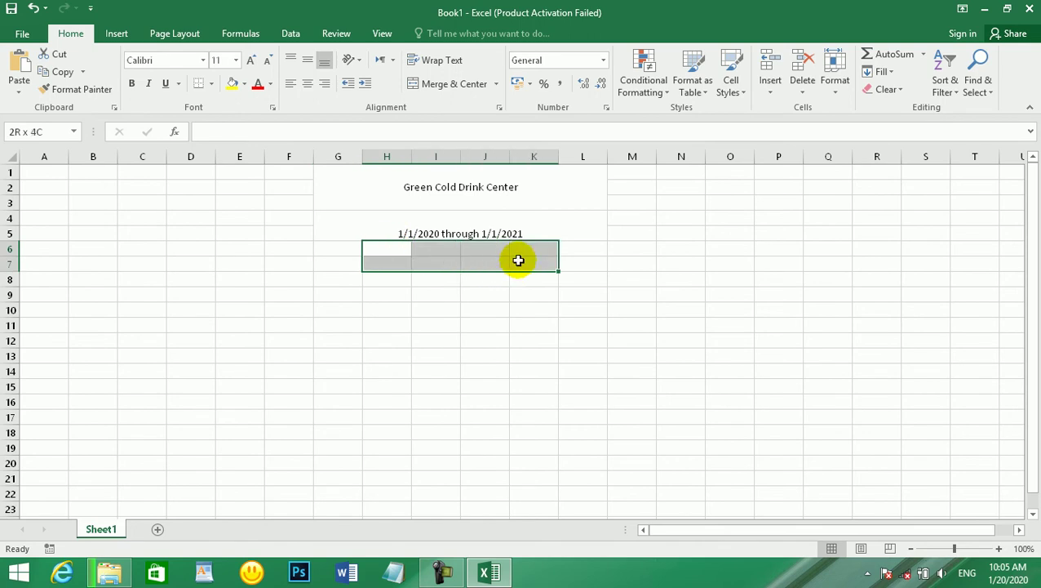
click(440, 84)
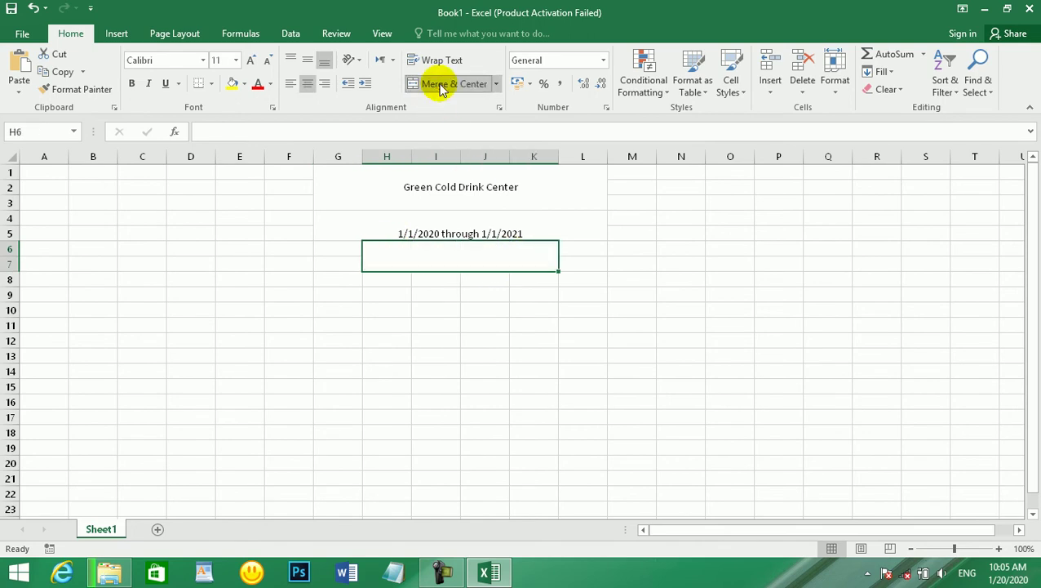
text(Petty Cash)
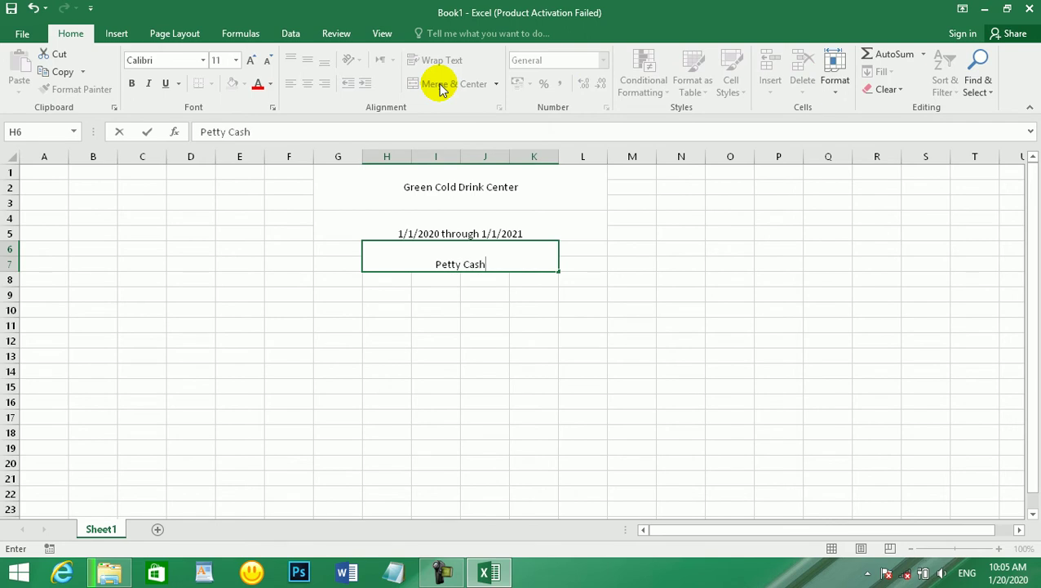
key(Return)
- Middle-align the headings, fill title and date yellow, and make the title bold, size 12
drag(456, 177, 463, 262)
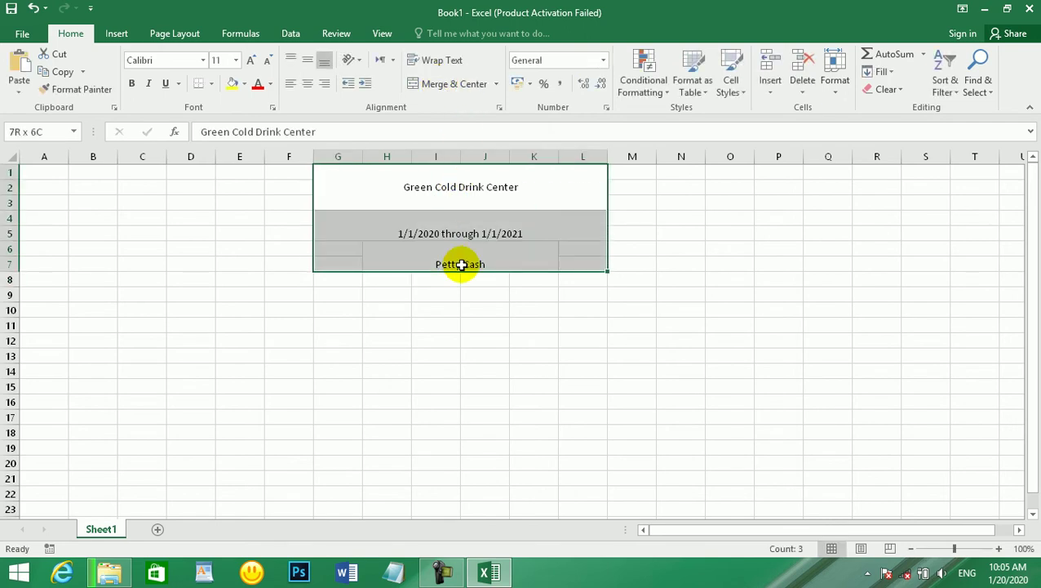
click(309, 63)
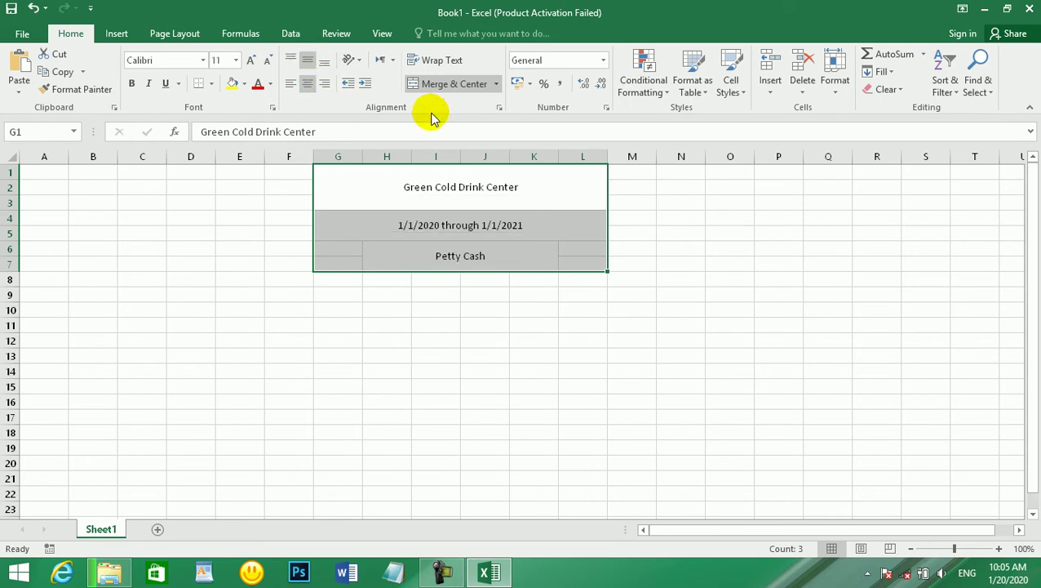
click(474, 230)
click(472, 181)
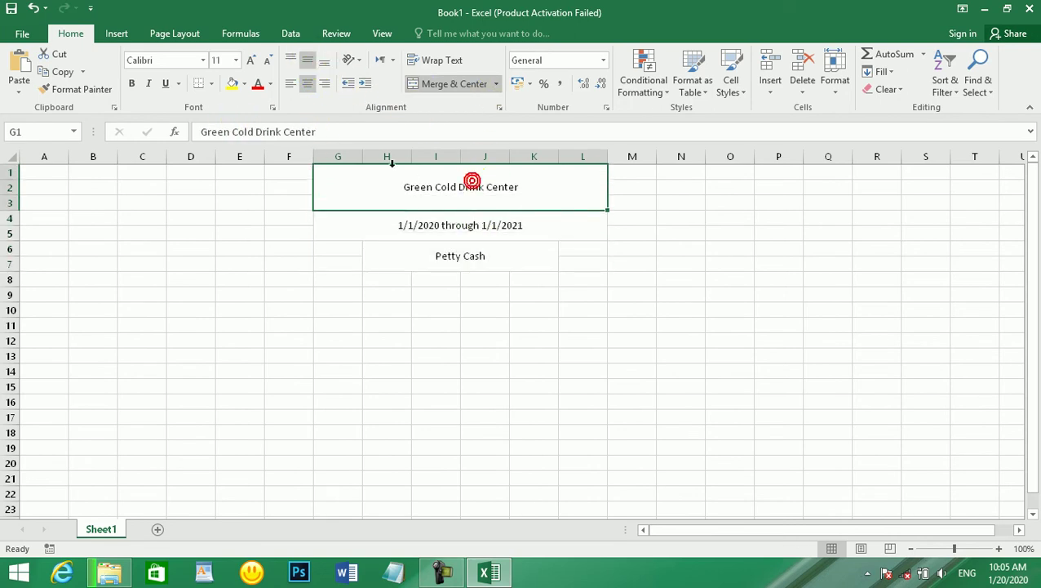
click(232, 84)
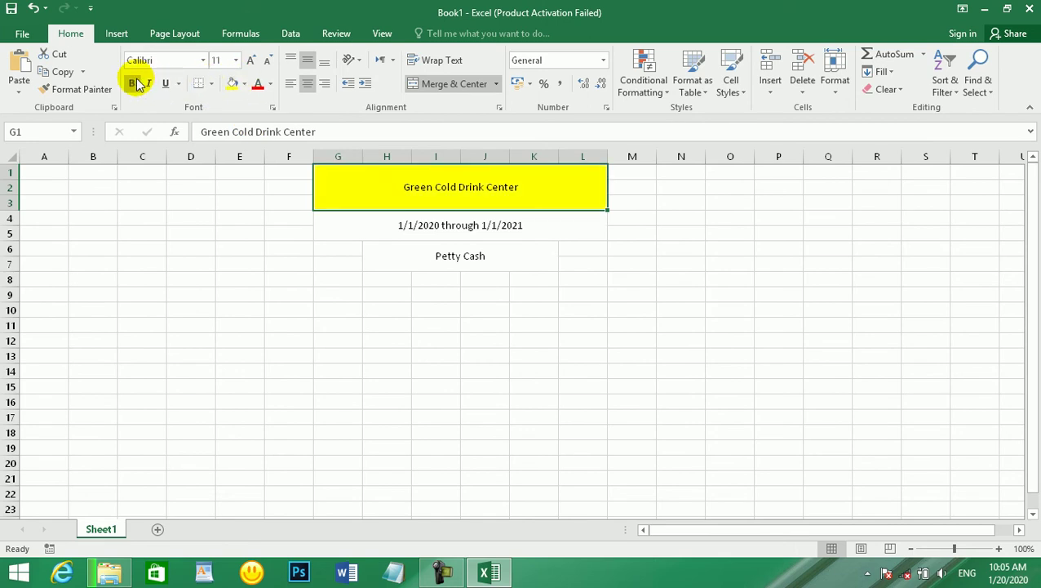
click(132, 83)
click(252, 61)
click(252, 61)
click(440, 226)
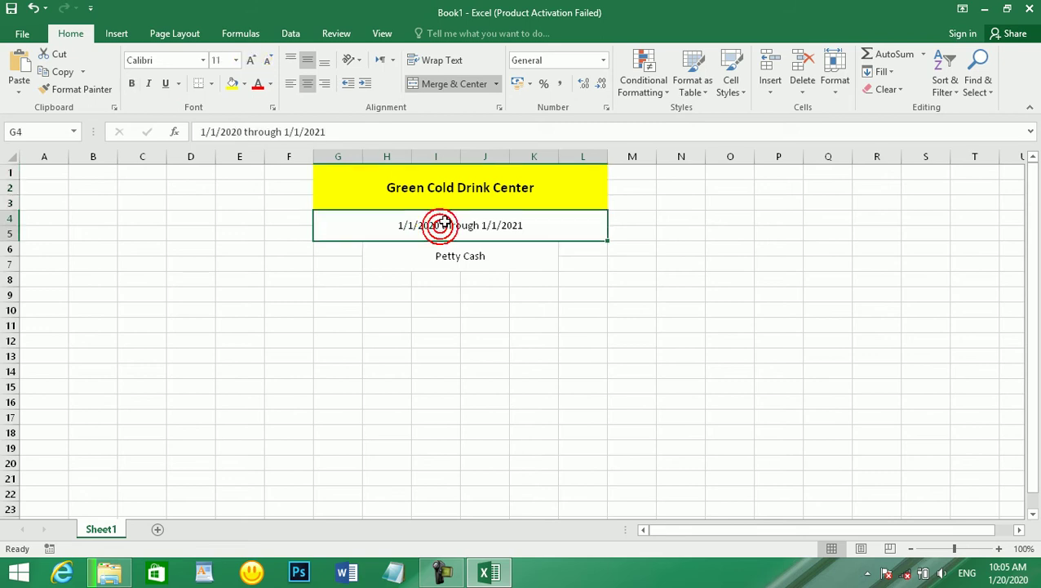
mouse_move(449, 226)
mouse_down()
mouse_move(449, 249)
mouse_move(451, 229)
mouse_up()
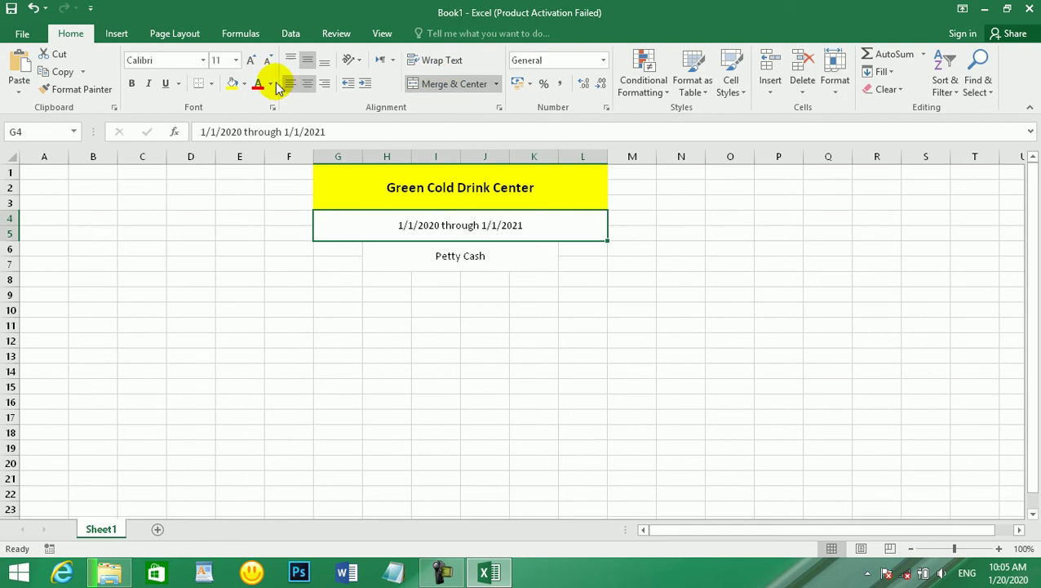
click(232, 84)
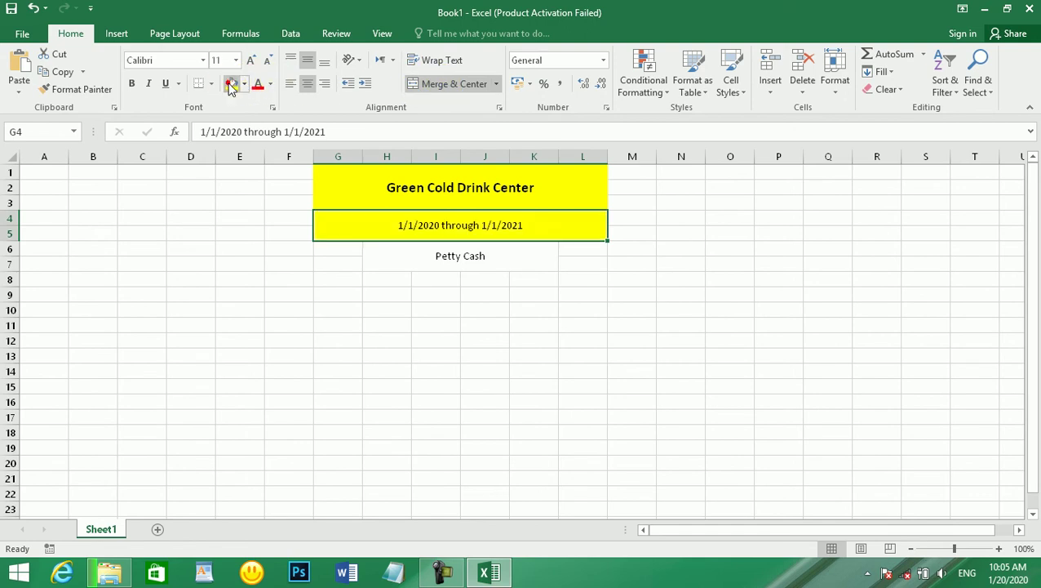
- Give 'Petty Cash' a bottom border, bold text and font size 12
click(444, 245)
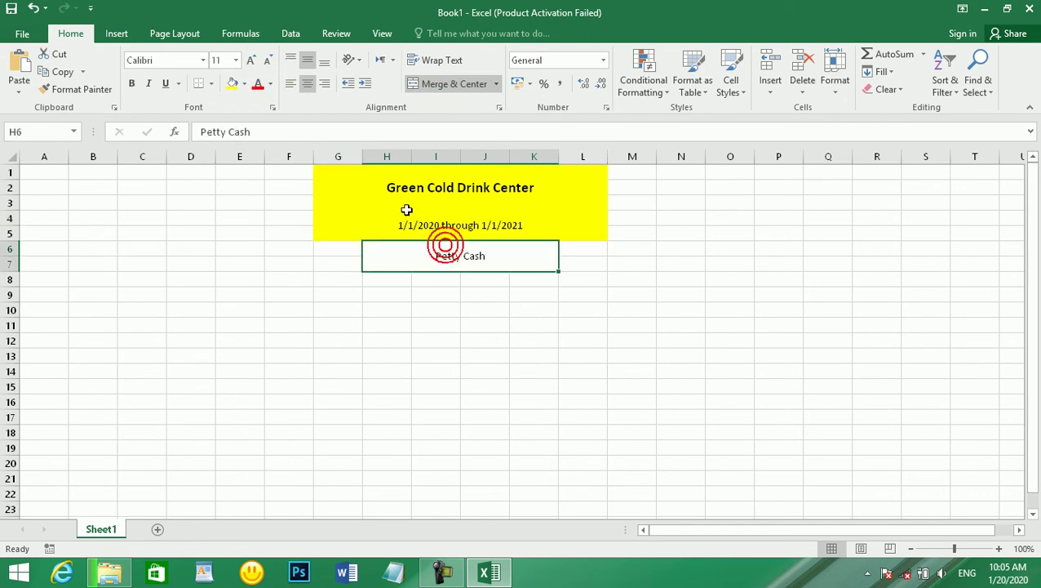
click(198, 84)
click(535, 397)
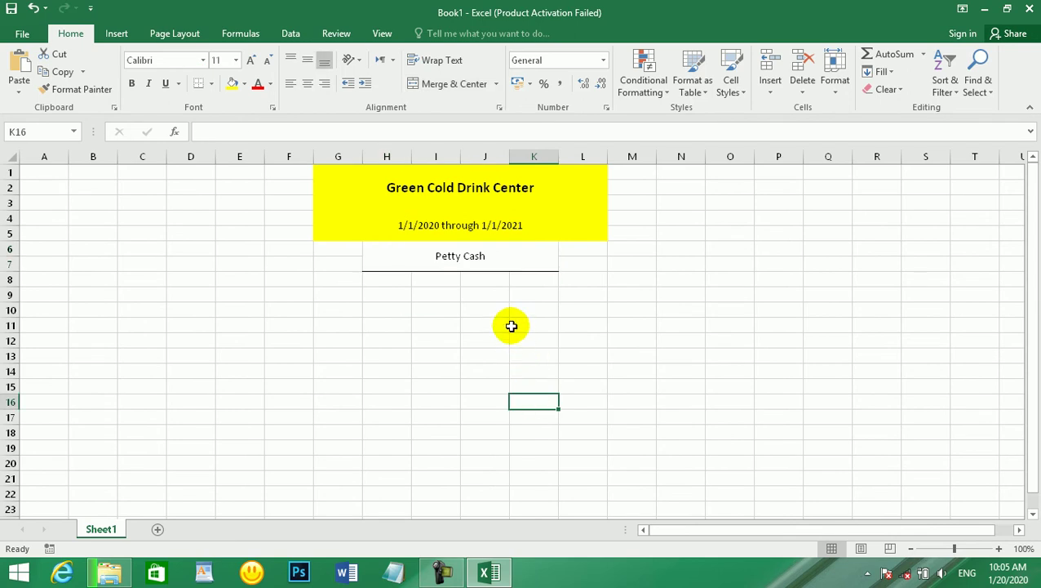
click(453, 258)
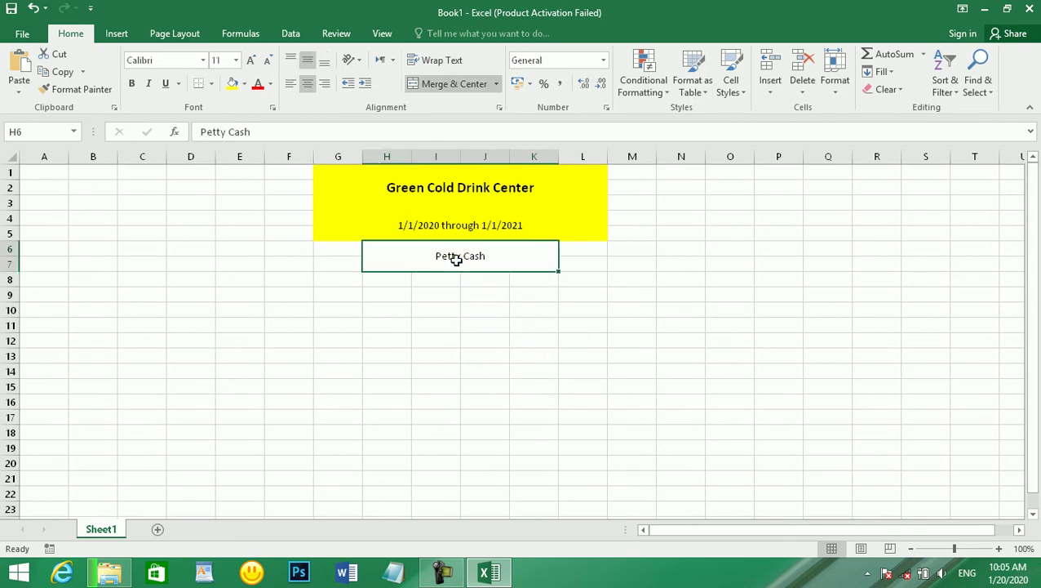
click(131, 85)
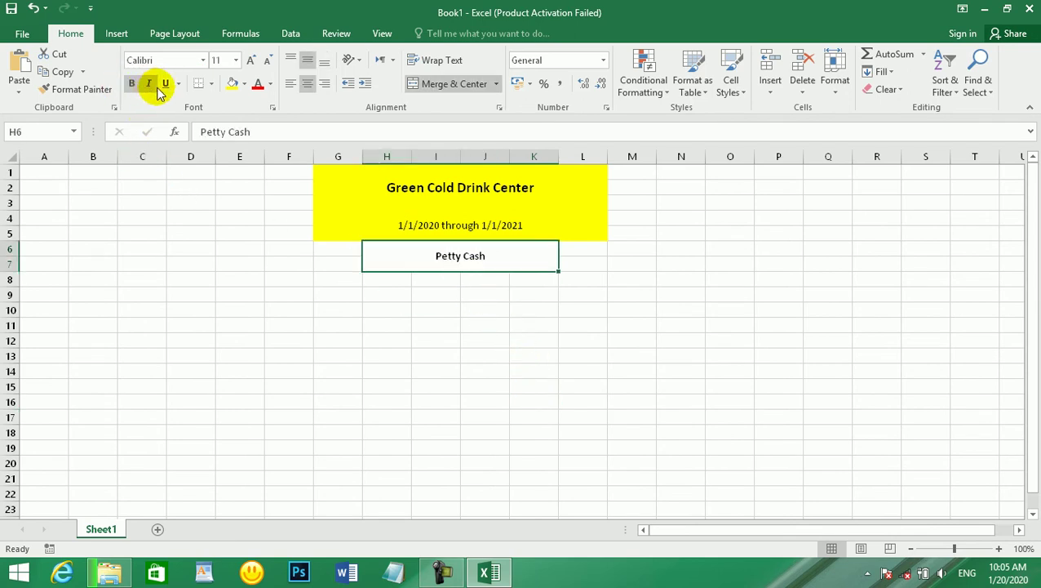
click(251, 62)
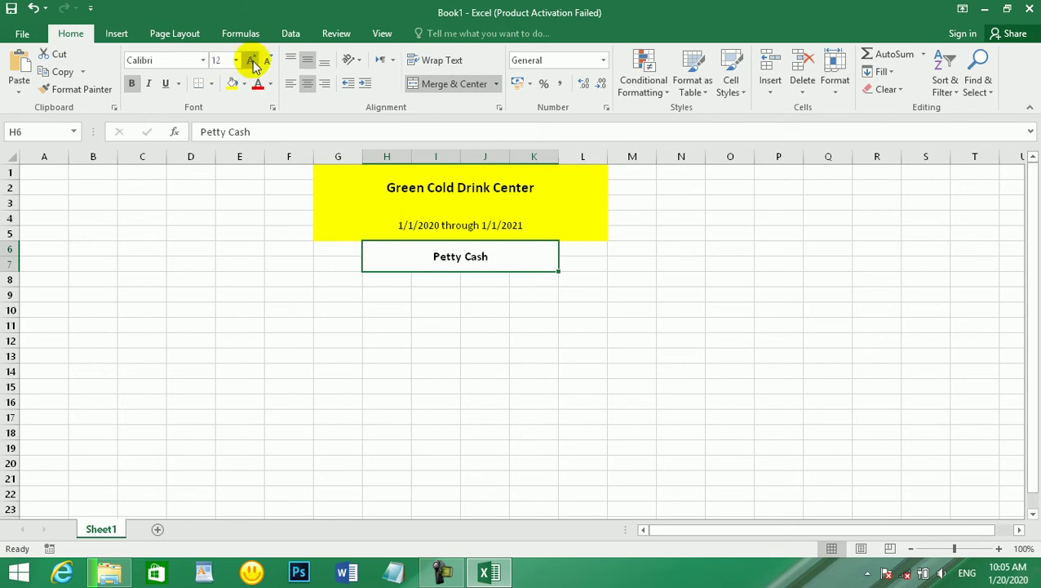
click(457, 326)
click(476, 248)
click(364, 289)
click(431, 252)
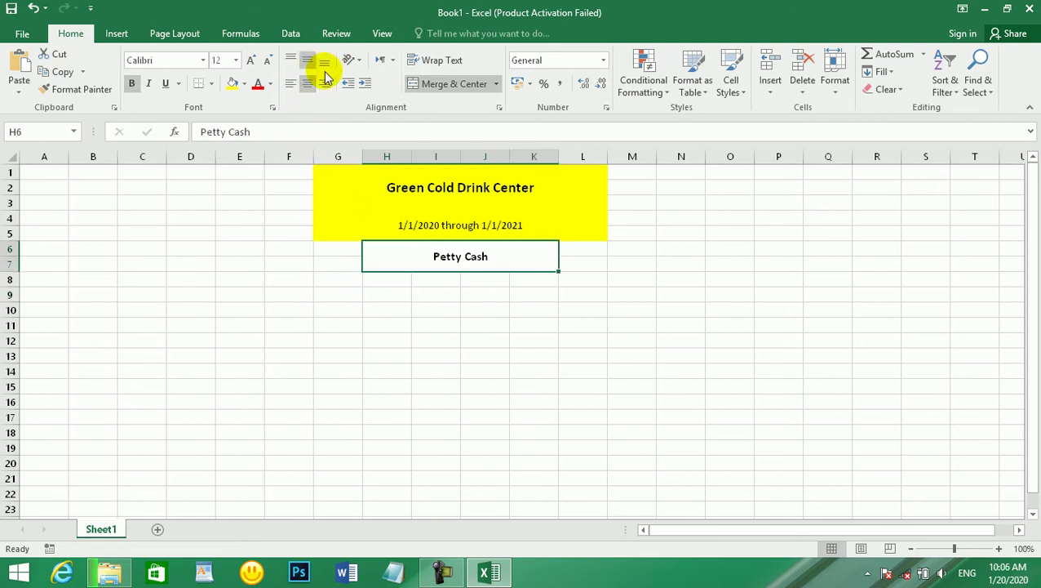
click(140, 338)
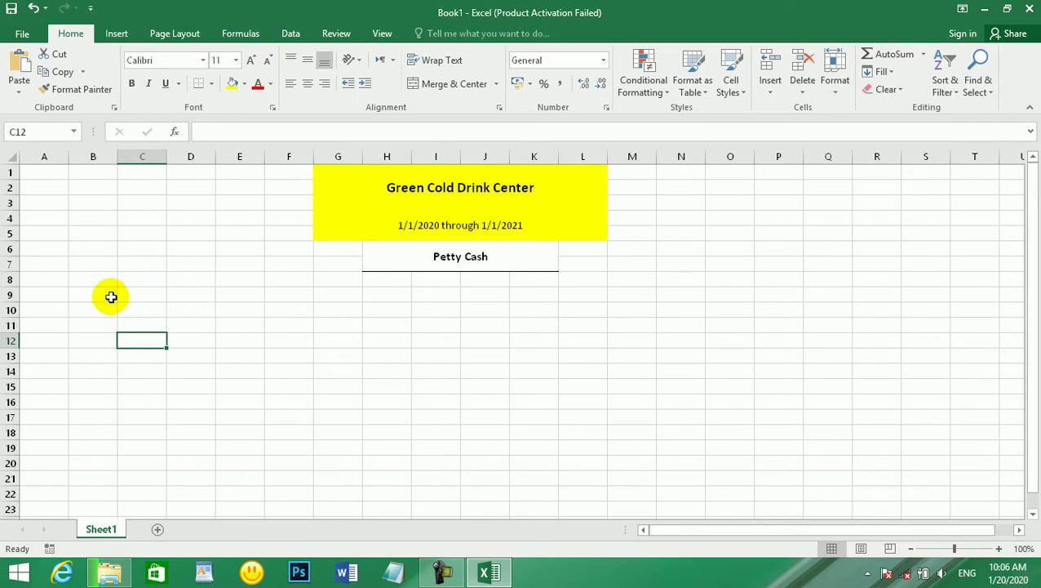
- Enter the 'Date' and 'Receipt No' headings in A9 and B9
click(39, 291)
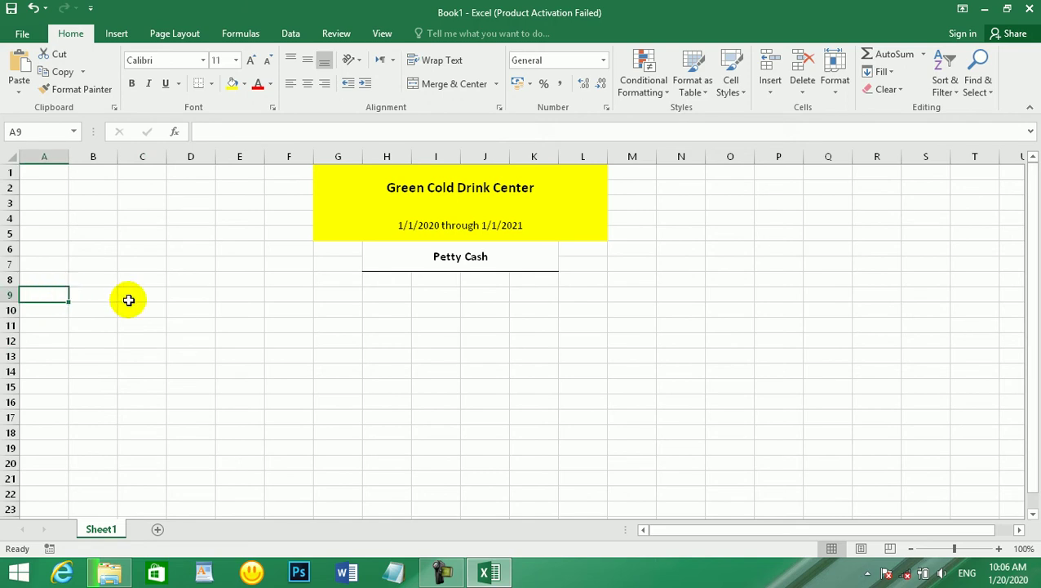
text(Date)
key(Tab)
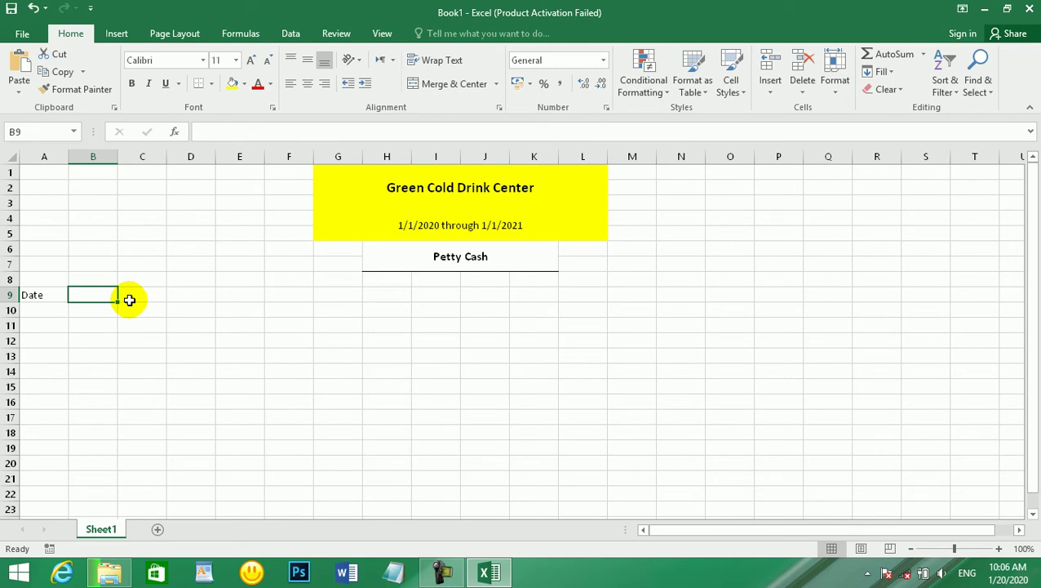
drag(33, 291, 72, 294)
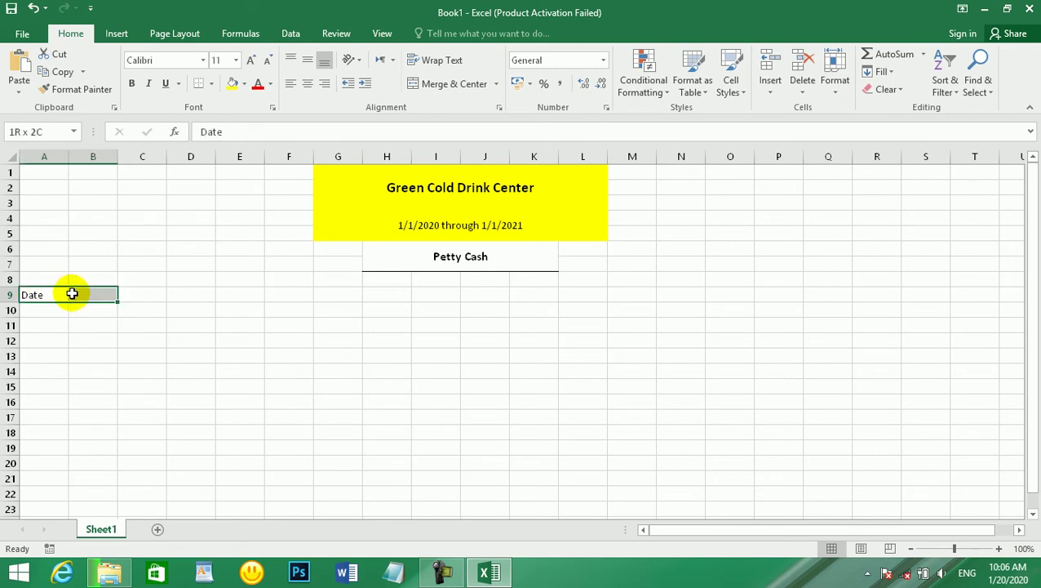
click(71, 294)
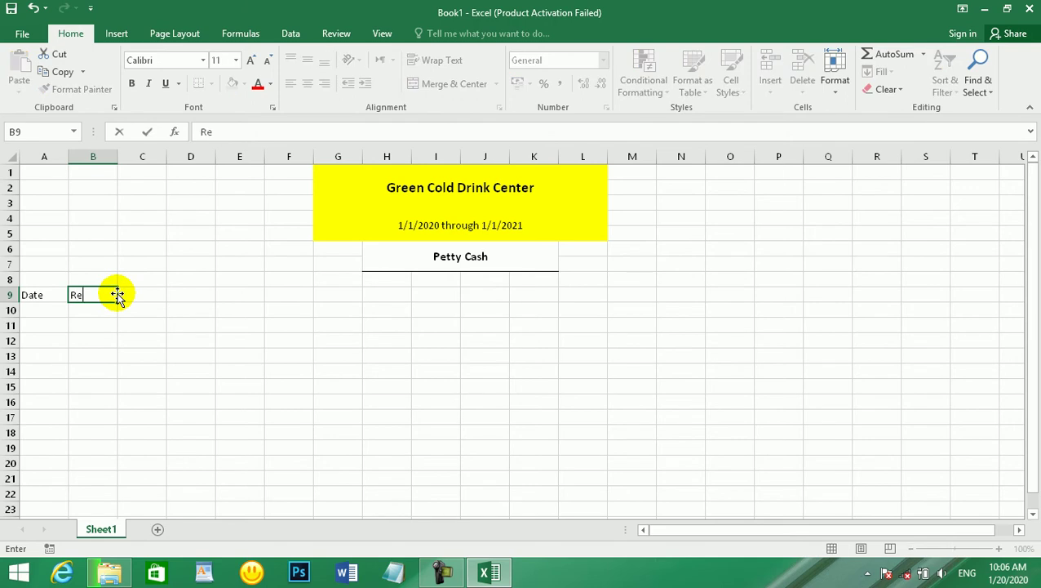
text(Receipt N)
click(120, 296)
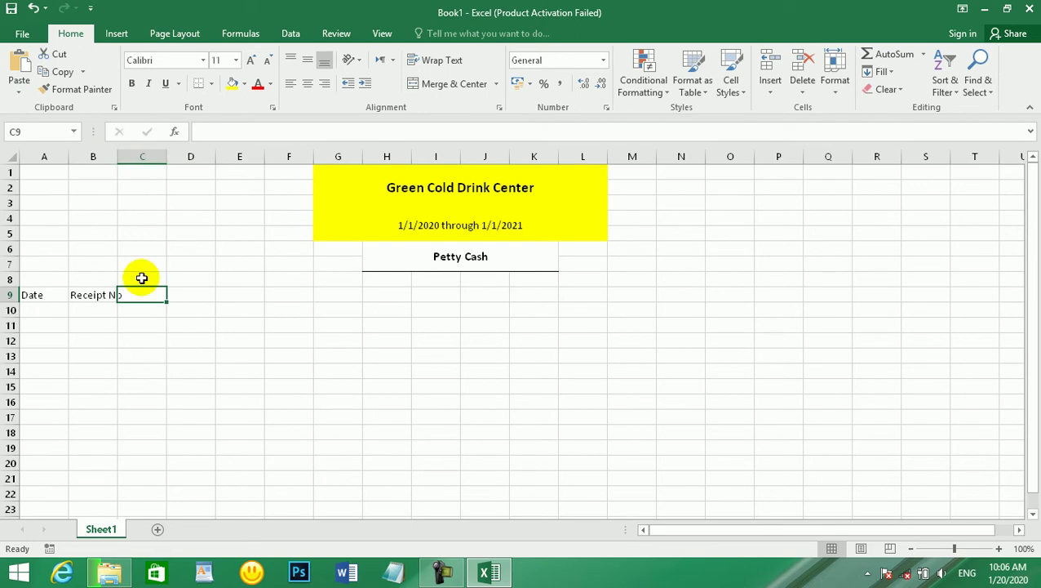
- Merge C9:F9 for the 'Description' heading and widen column B to fit 'Receipt No'
drag(140, 294, 286, 294)
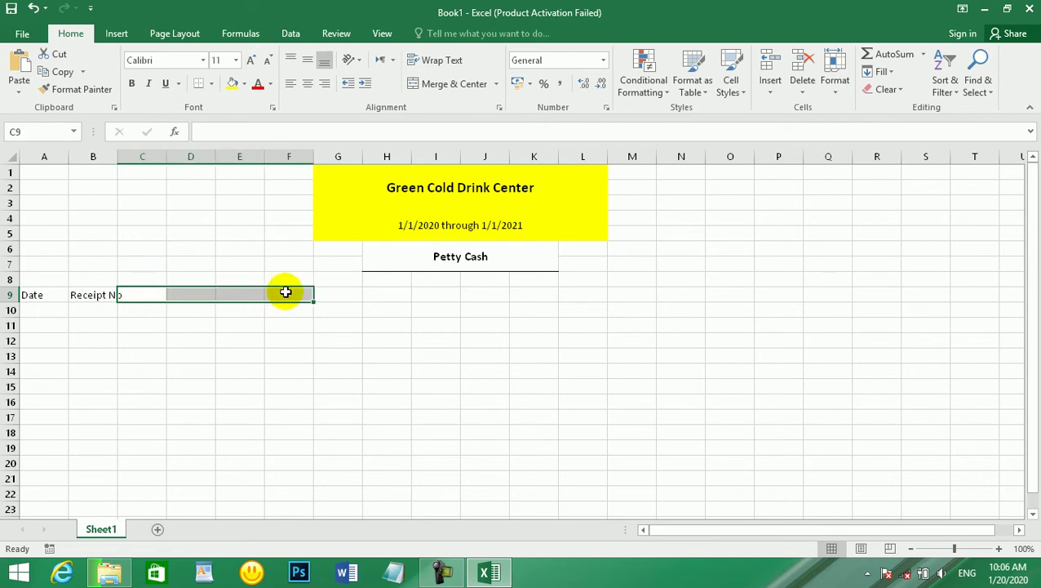
click(435, 85)
text(Des)
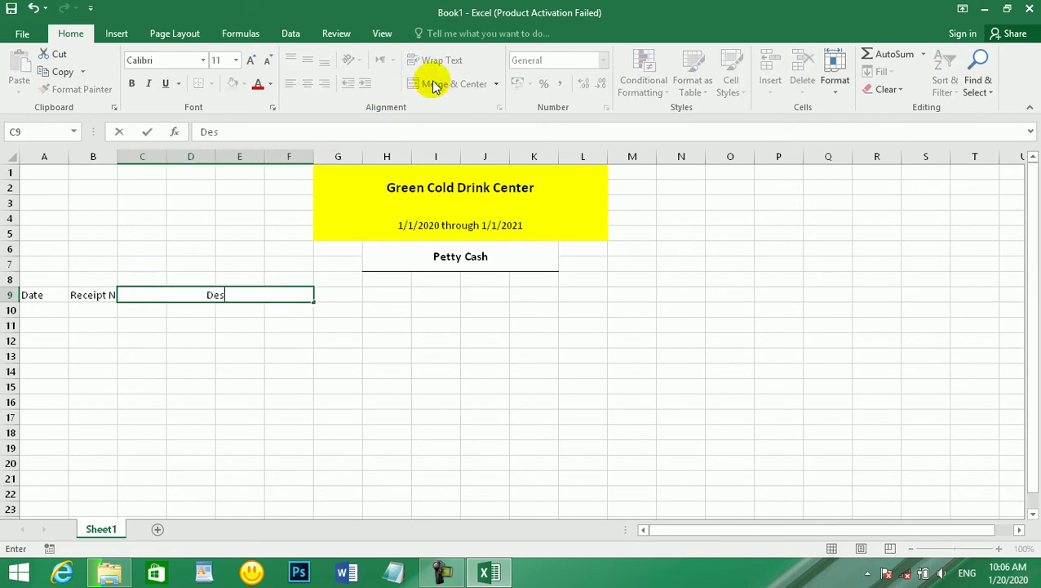
text(cription)
key(Return)
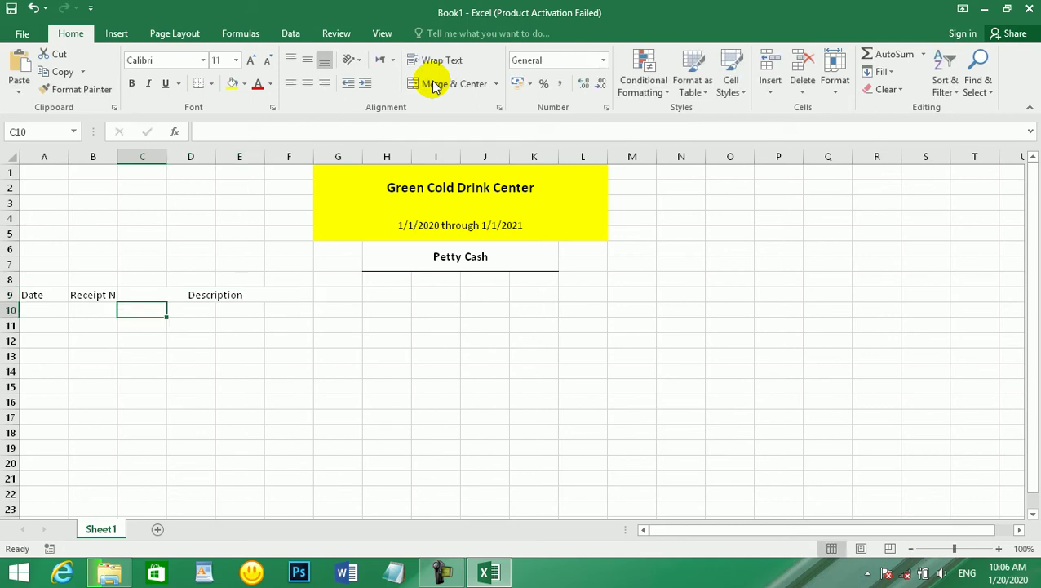
mouse_move(117, 156)
mouse_down()
mouse_move(143, 157)
mouse_move(130, 153)
mouse_up()
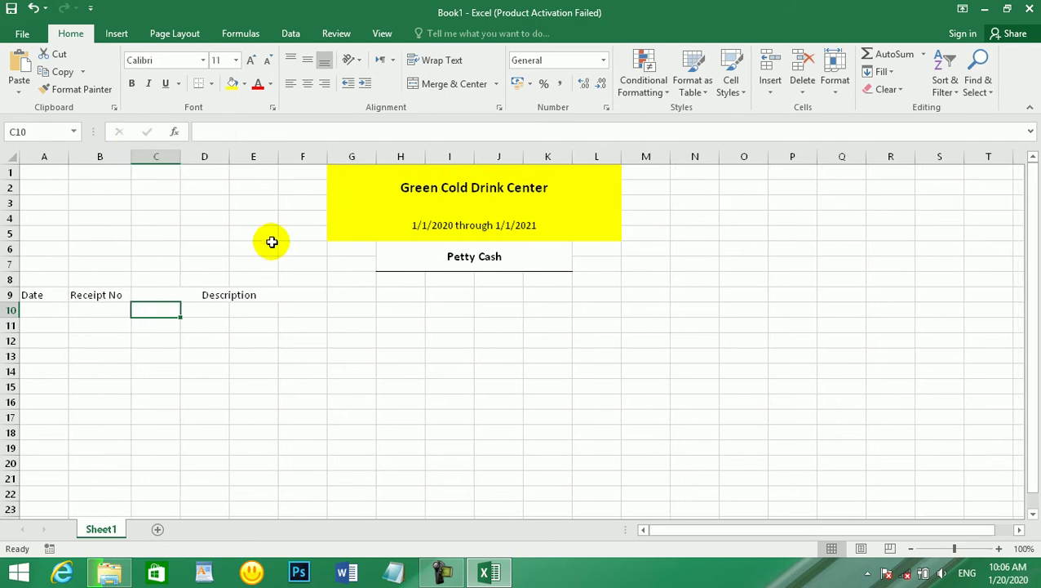
drag(155, 295, 302, 294)
key(alt+h)
key(m)
key(c)
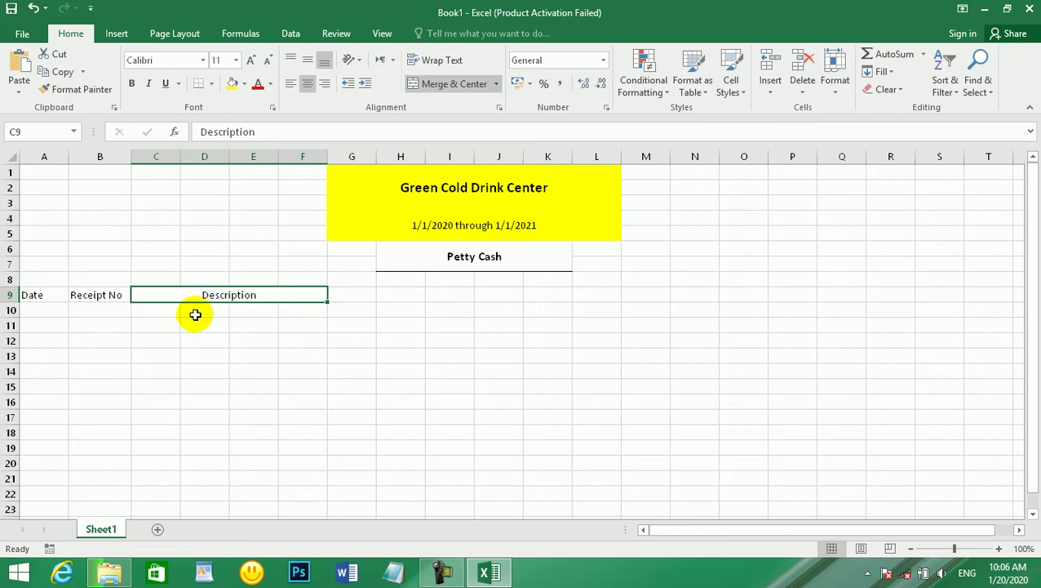
- Merge each description row across columns C to F below the heading
drag(159, 310, 296, 522)
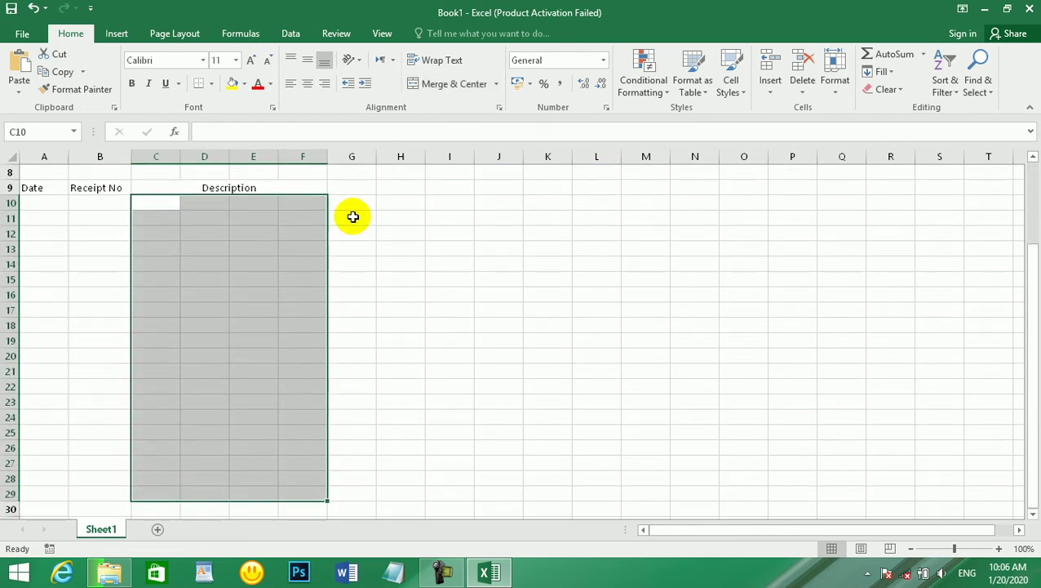
click(495, 84)
click(479, 131)
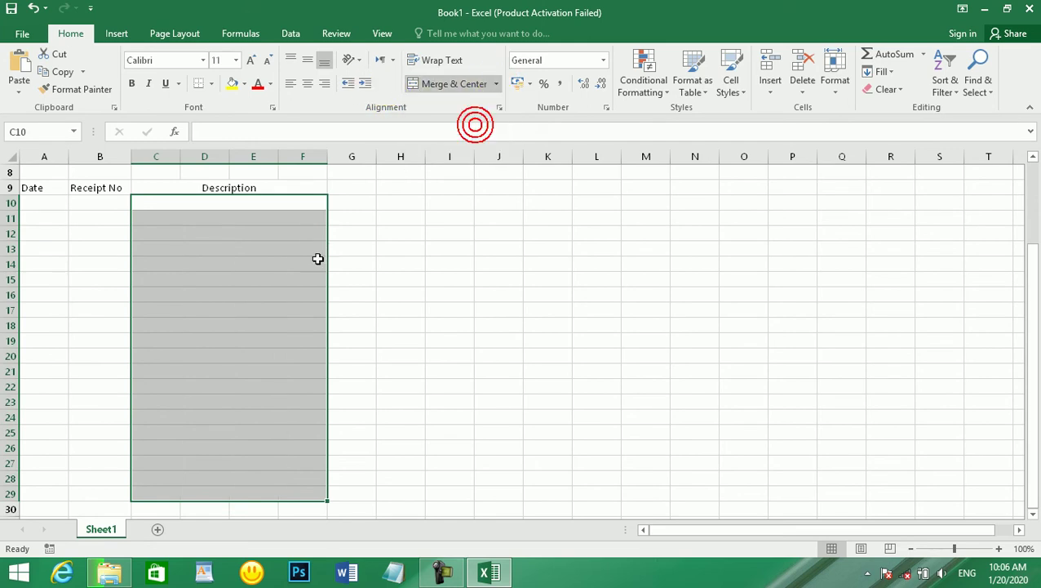
click(319, 258)
- Merge G9:H9 and enter the 'Deposite Amount' heading
drag(357, 186, 384, 185)
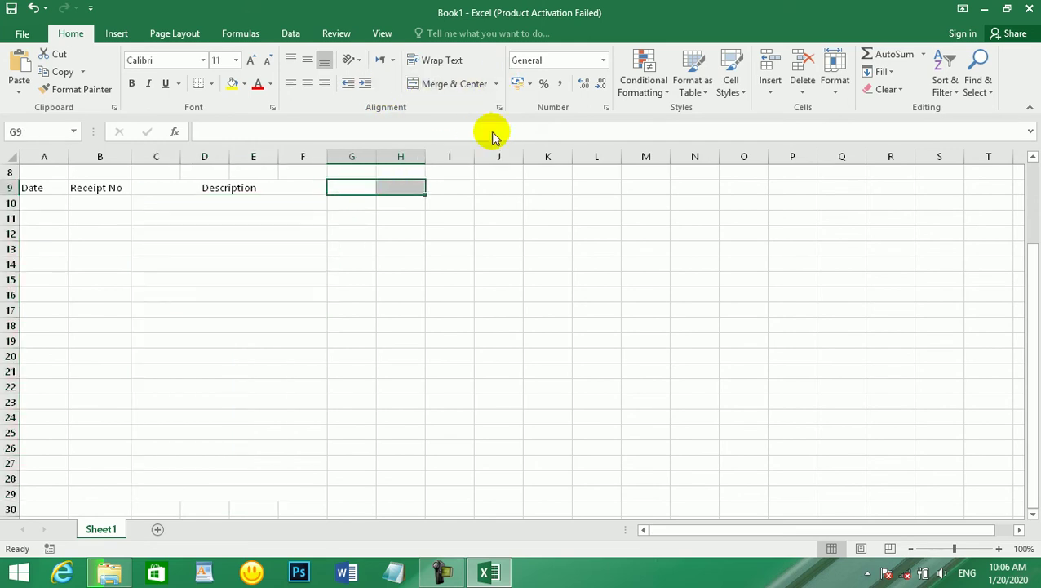
click(442, 84)
text(D)
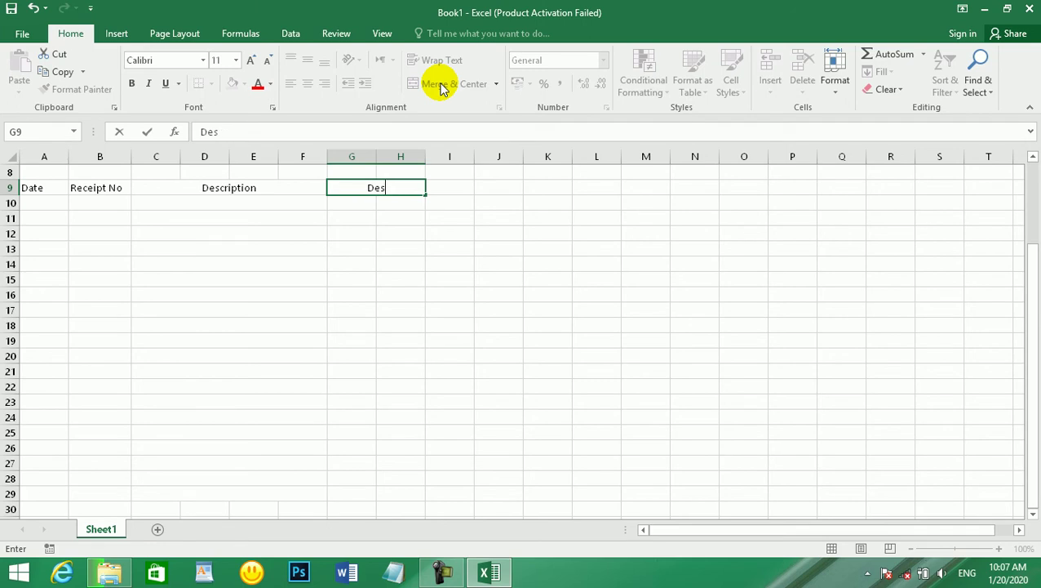
text(eposite Amount)
key(Tab)
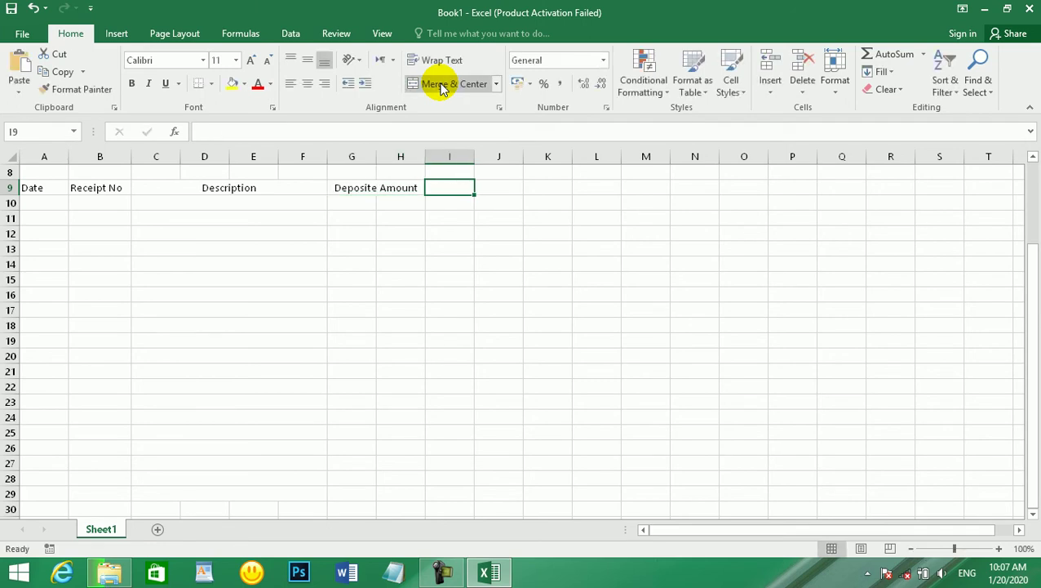
scroll(383, 245, up, 2)
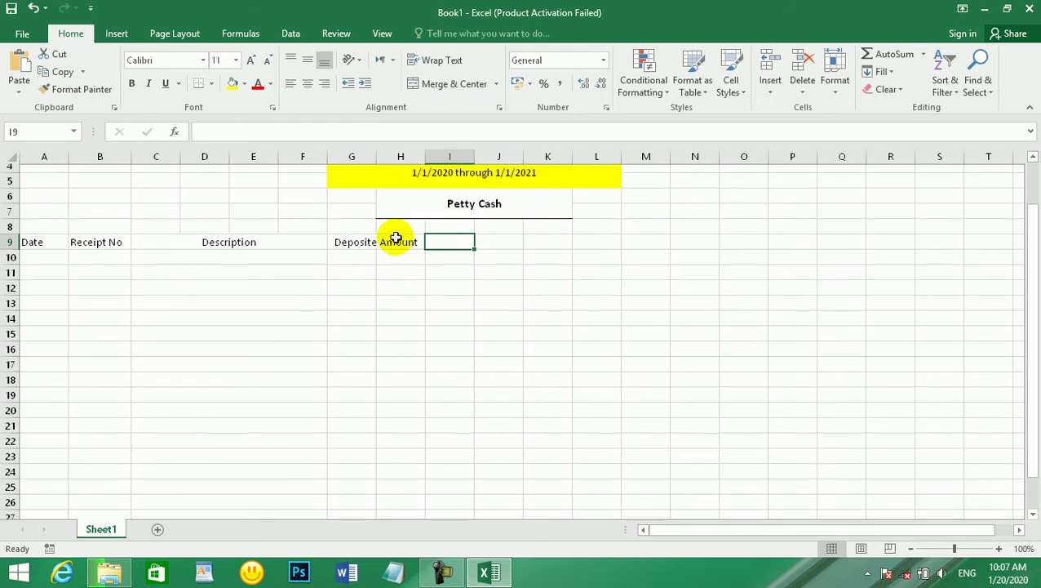
- Merge I9:J9 and enter the 'Withdraw Amount' heading
drag(468, 247, 512, 248)
click(416, 84)
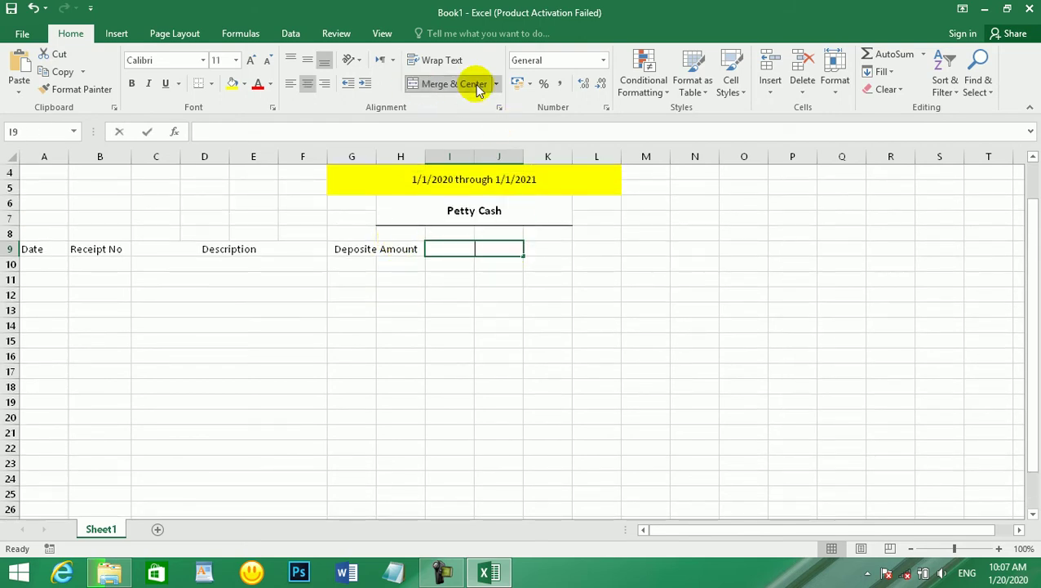
text(Withdraw Amou)
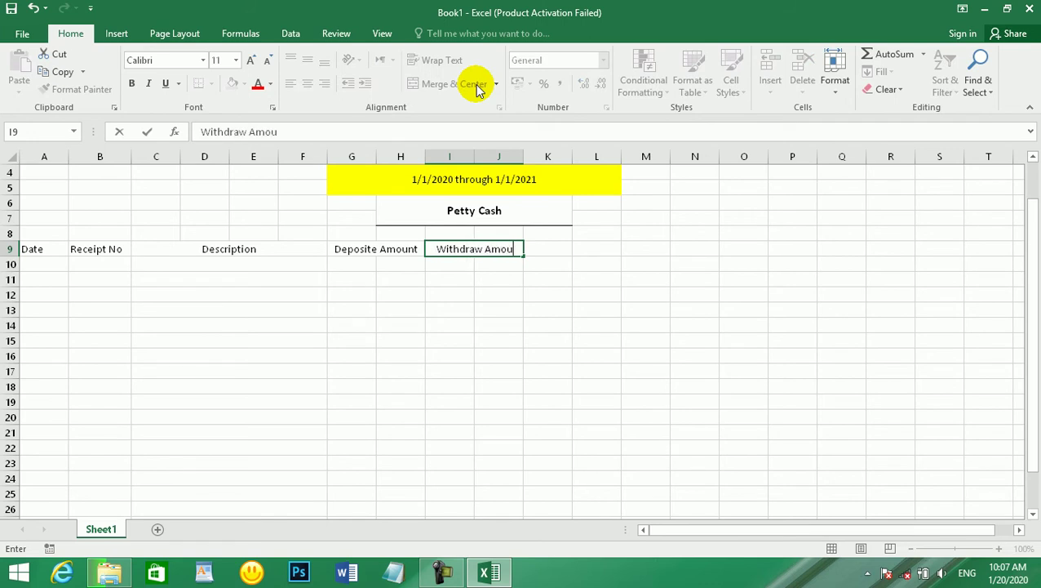
key(Tab)
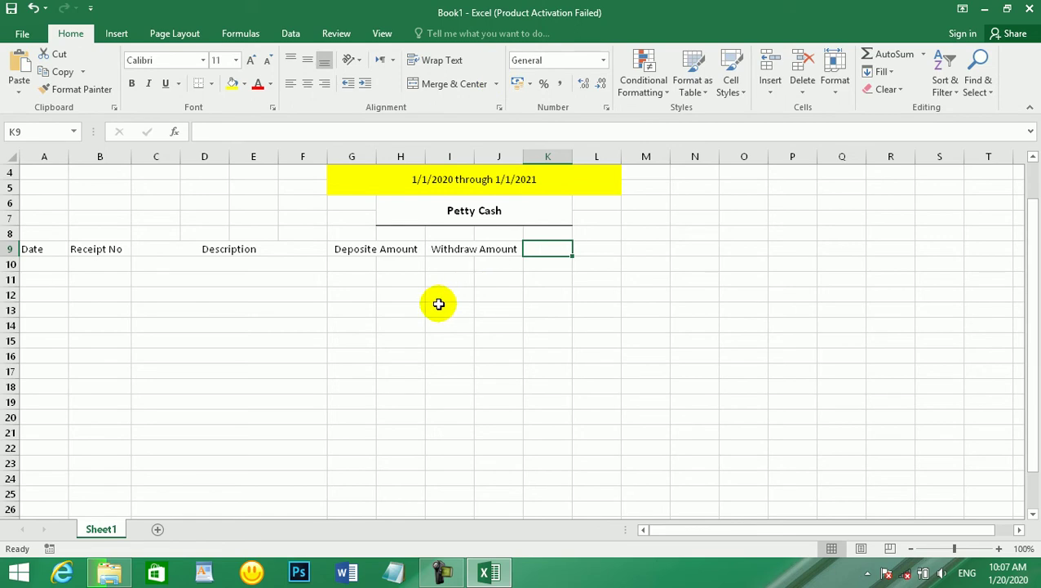
click(438, 304)
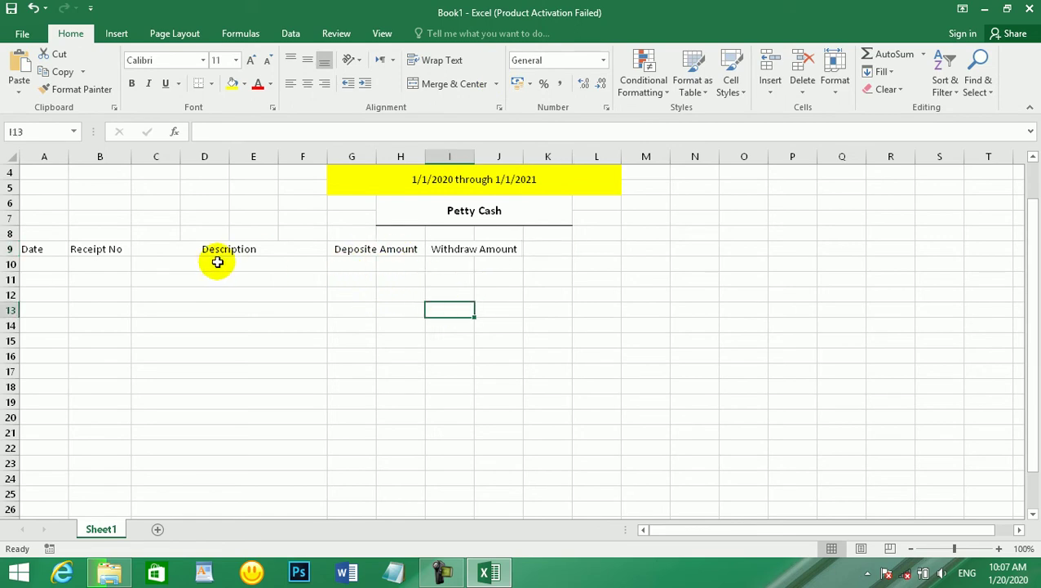
drag(441, 263, 535, 262)
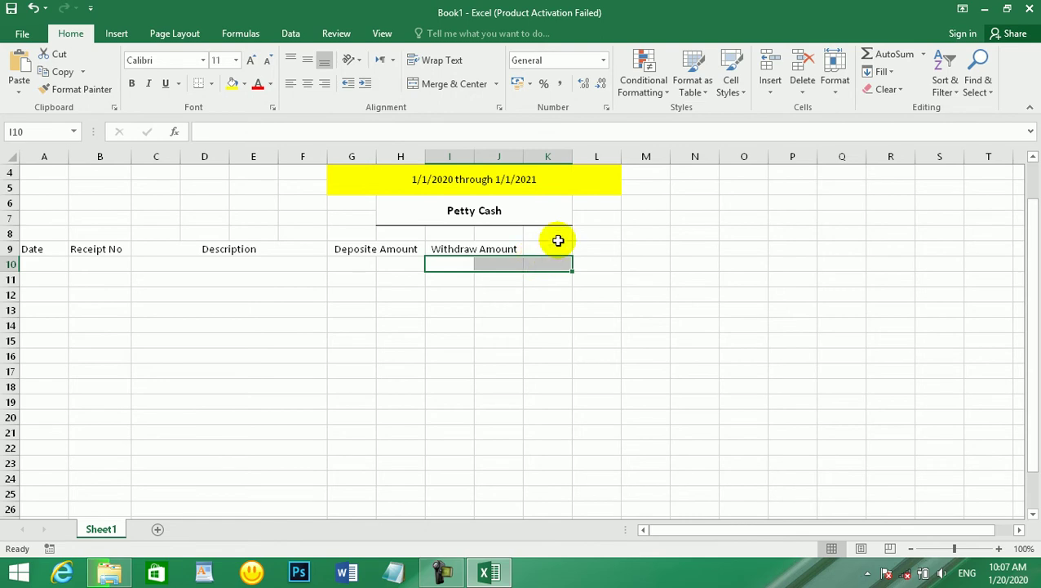
- Merge K9:L9 for 'Charged to', then add 'Receive by' and 'Approved by' headings
drag(563, 247, 596, 245)
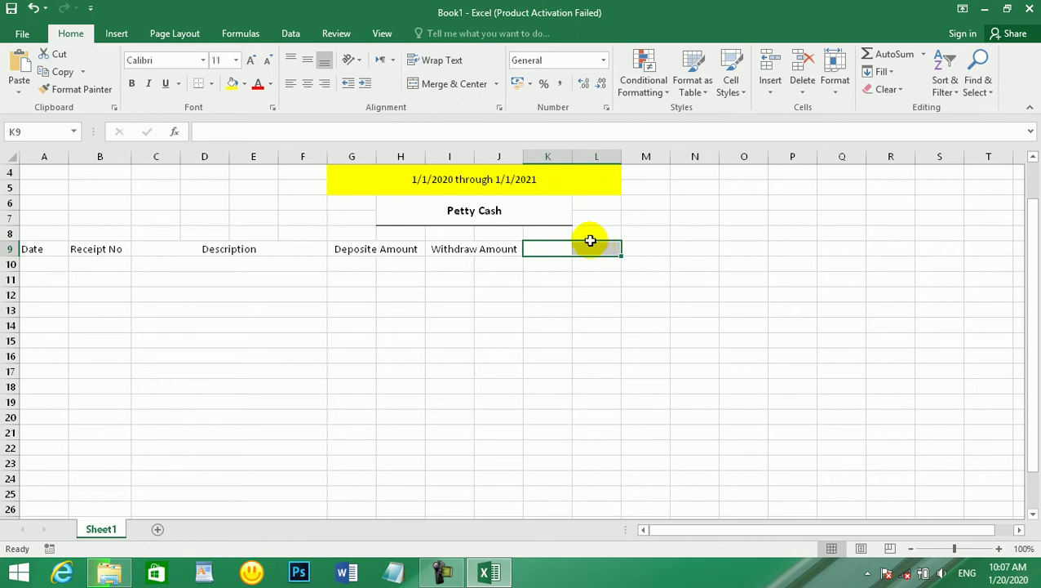
click(459, 87)
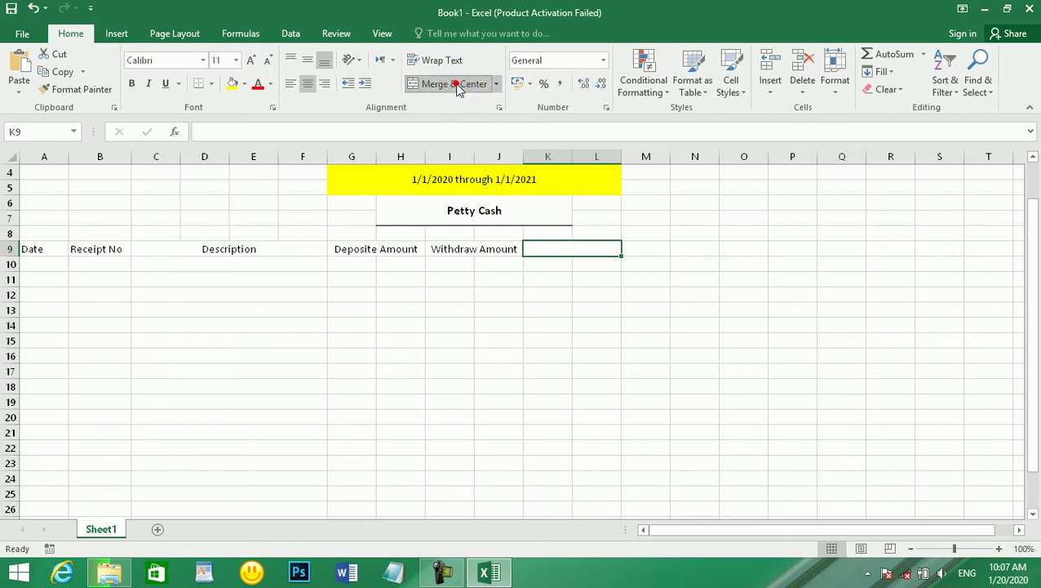
text(Charged)
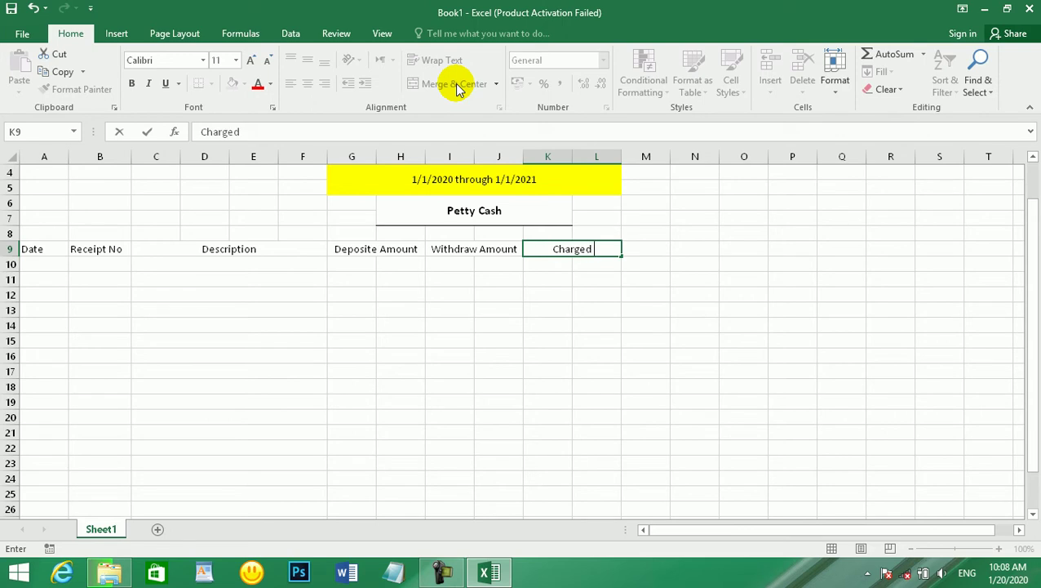
key(Tab)
text(R)
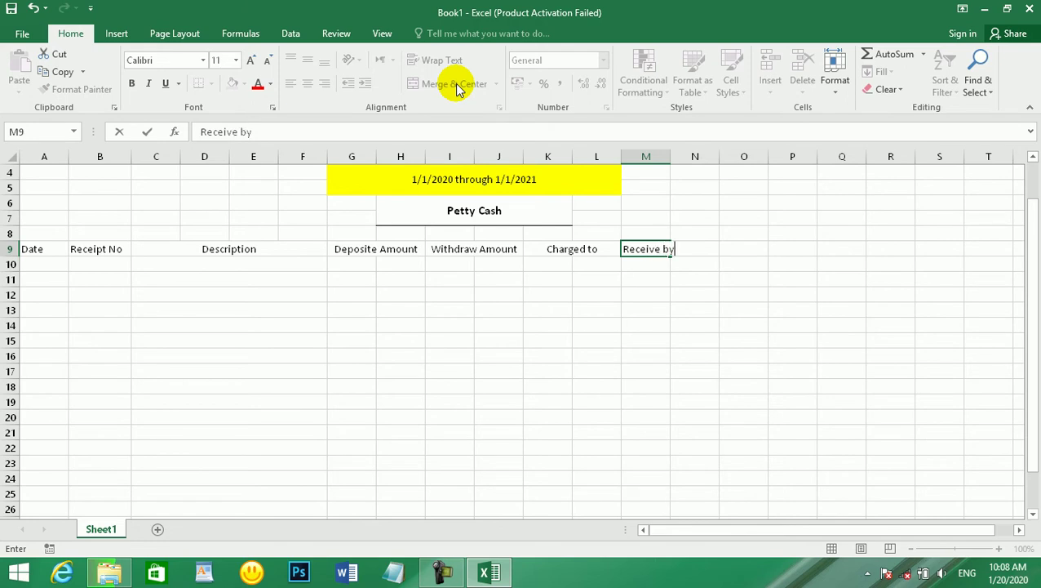
key(Tab)
key(Tab)
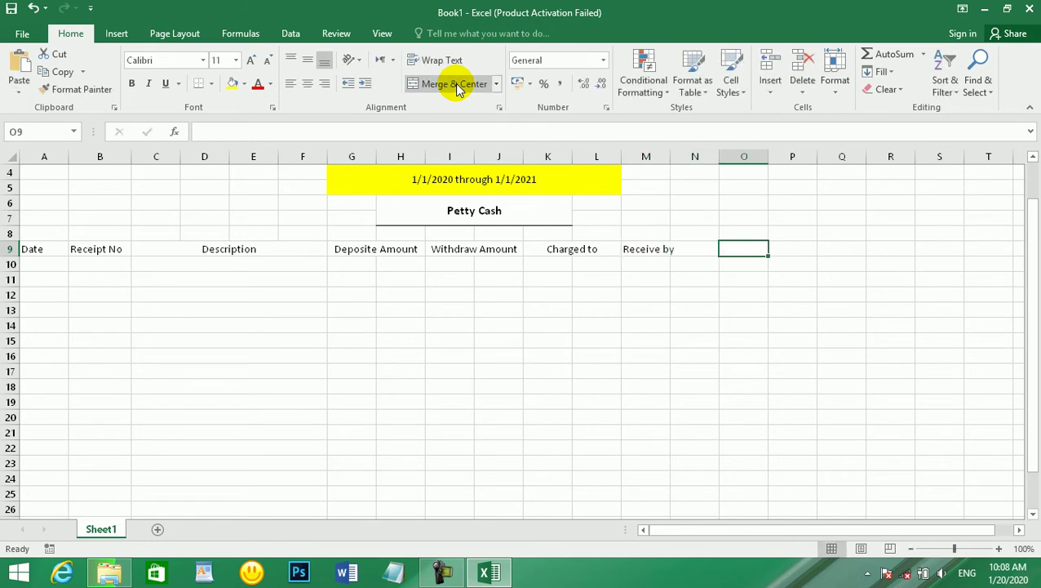
text(a)
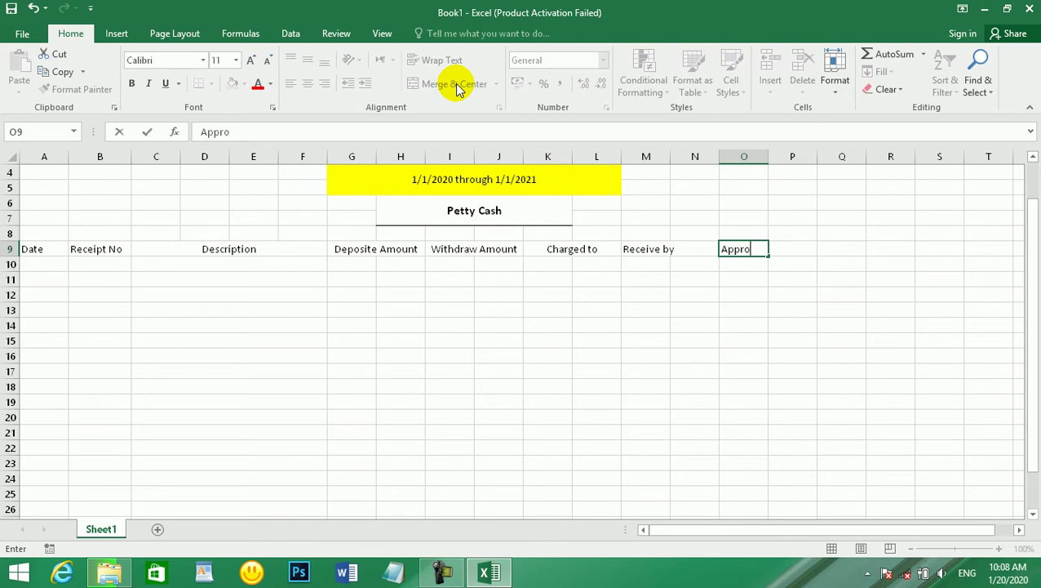
key(Return)
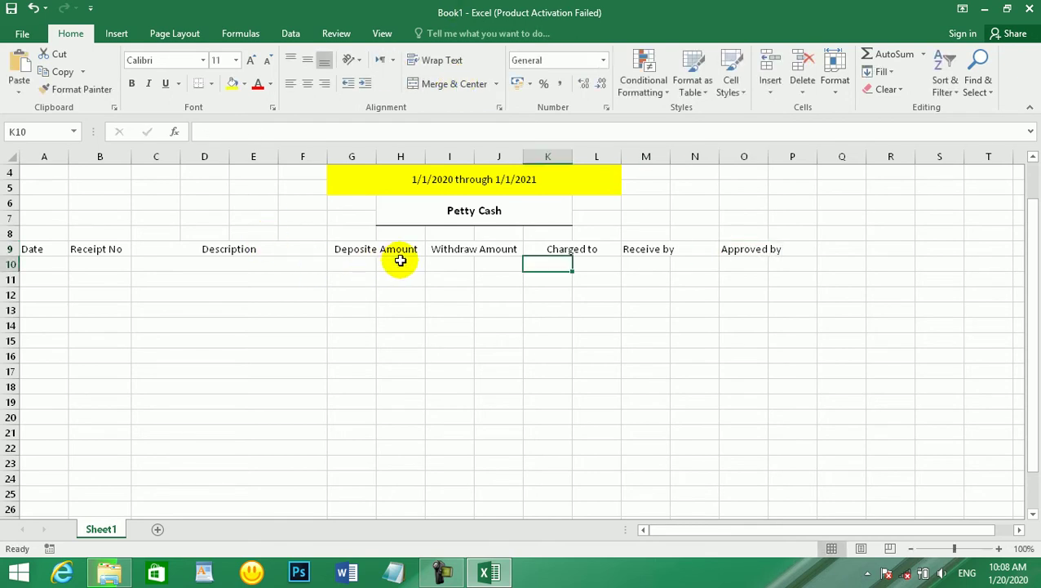
- Apply Merge Across to the deposit rows G:H and withdrawal rows I10:J26
drag(363, 261, 393, 507)
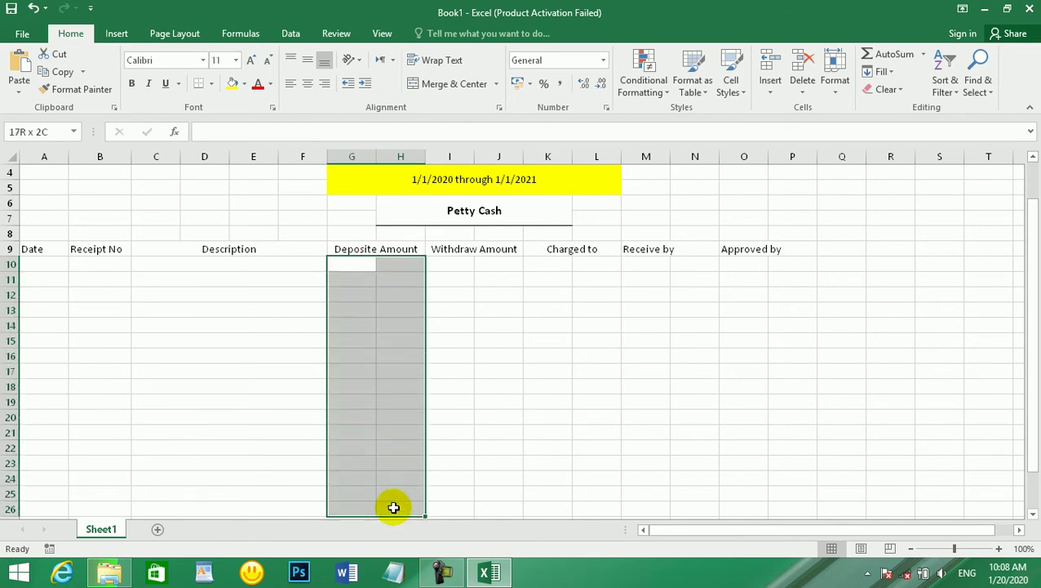
click(495, 83)
click(472, 122)
drag(455, 263, 483, 506)
click(482, 506)
drag(437, 261, 495, 505)
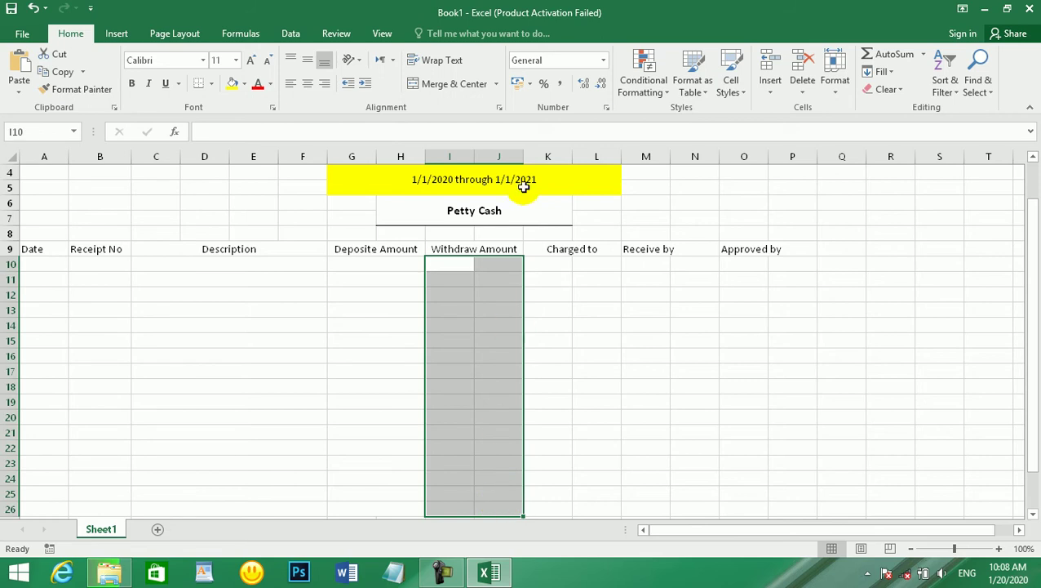
click(498, 84)
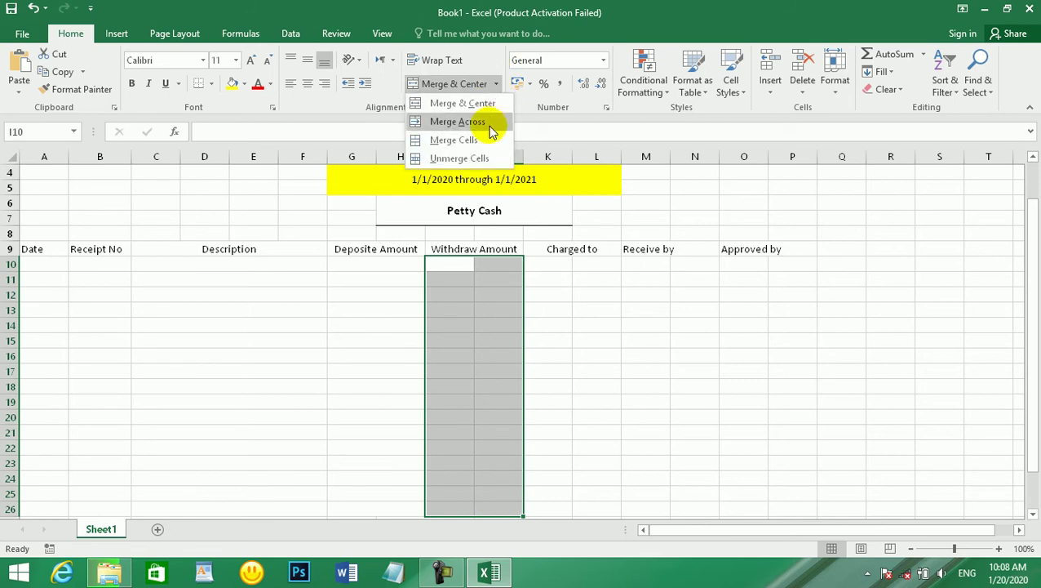
click(488, 123)
- Apply Merge Across to K10:L26, M10:N26 and O10:P26
drag(557, 264, 574, 507)
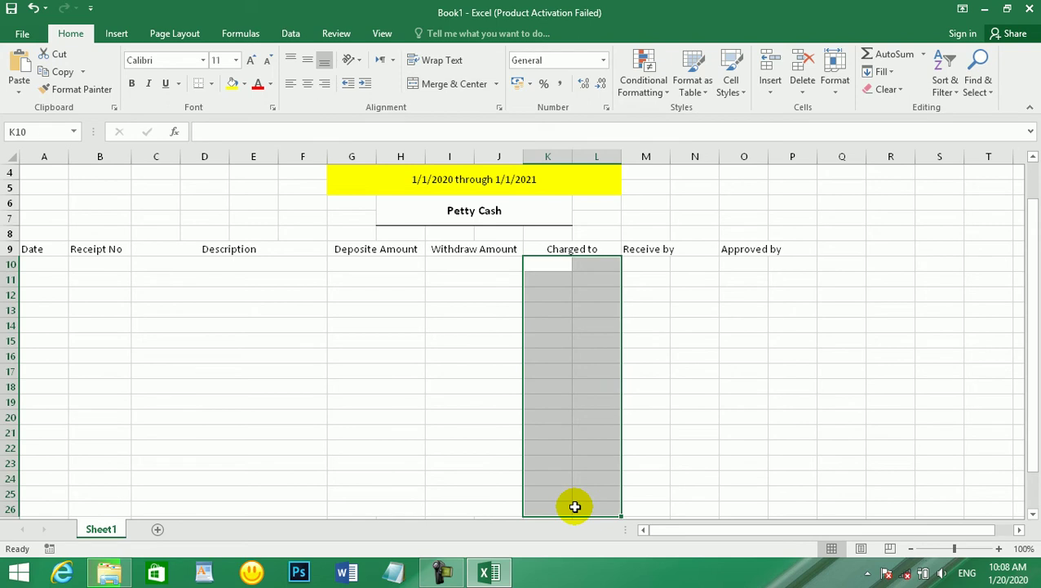
click(498, 83)
click(476, 123)
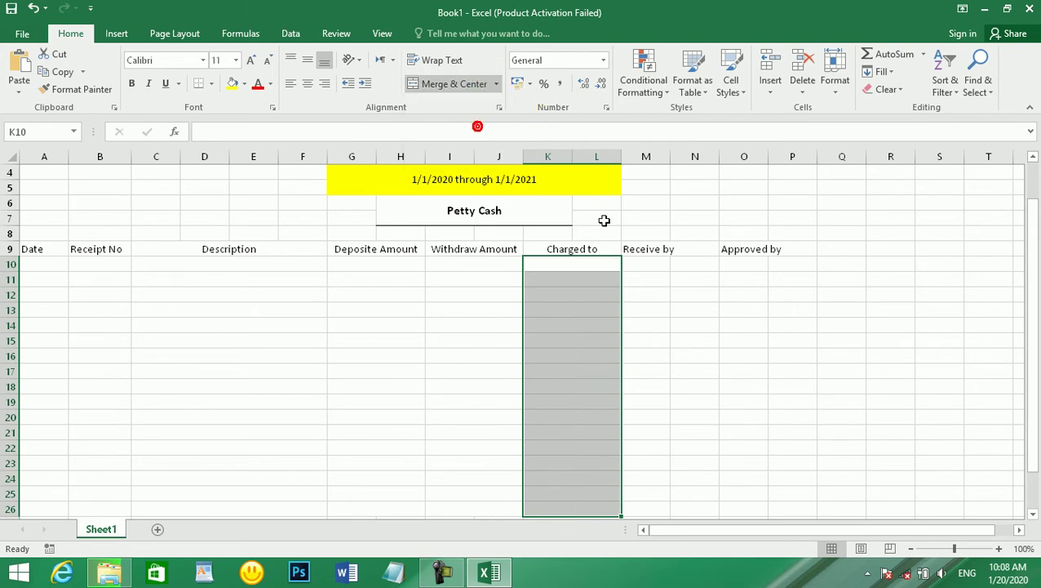
drag(643, 262, 674, 494)
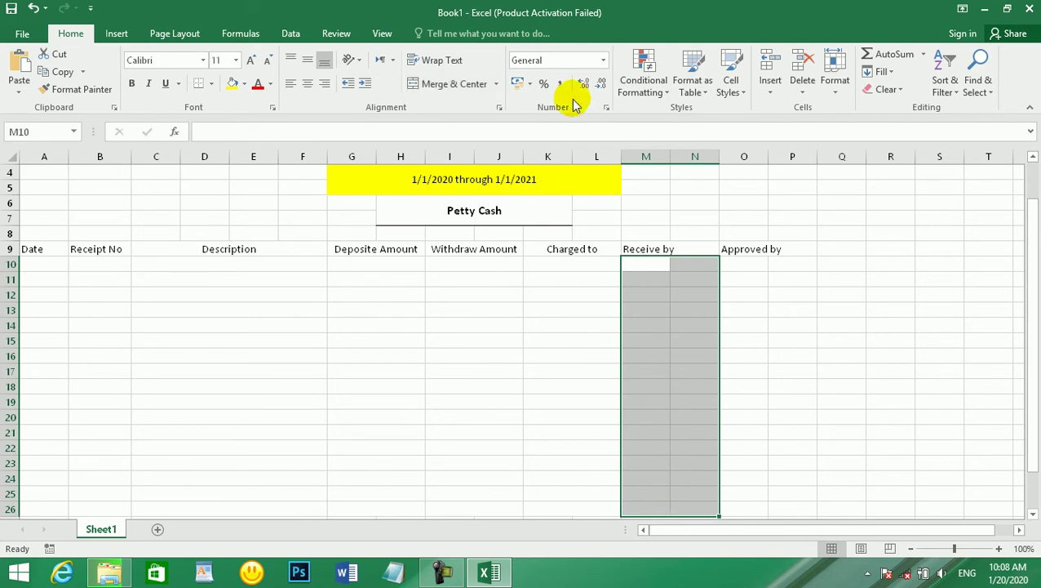
click(495, 83)
click(481, 123)
drag(745, 263, 786, 502)
click(495, 83)
click(478, 123)
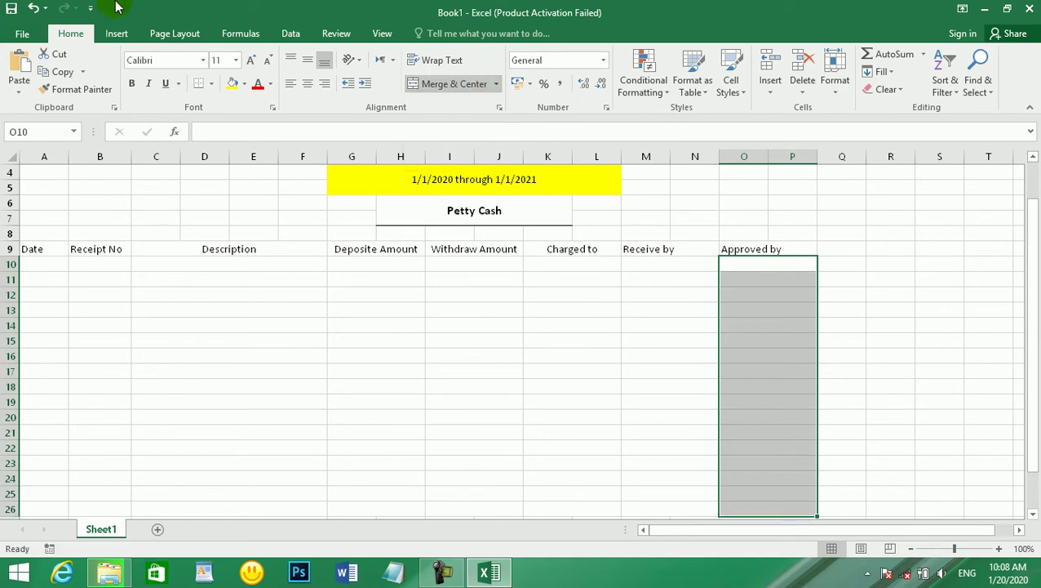
click(496, 306)
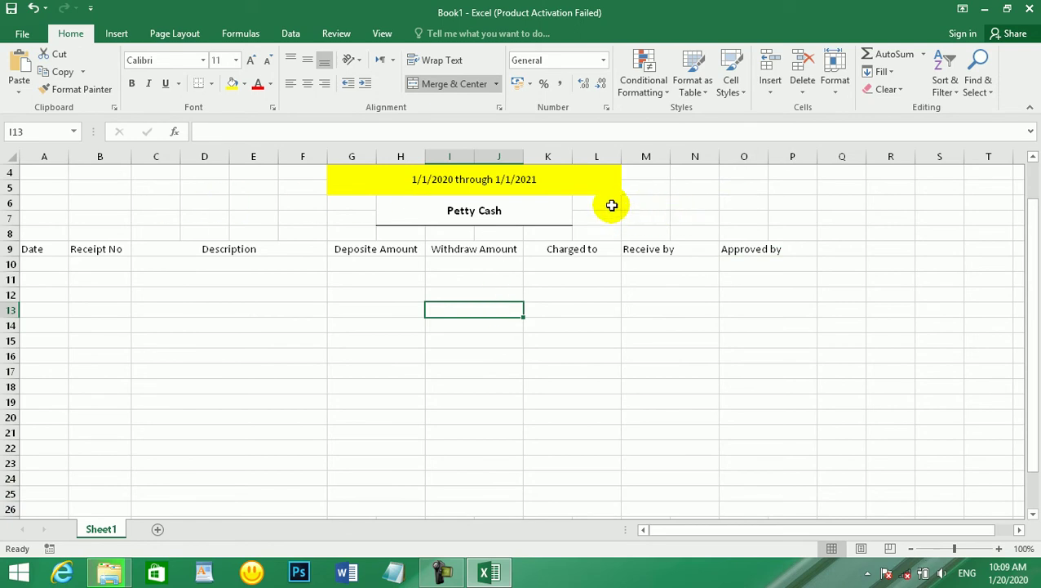
- Merge M6:N7, type the 'Balance' label and middle-align it
drag(625, 211, 694, 215)
click(694, 216)
click(640, 219)
drag(641, 222, 694, 220)
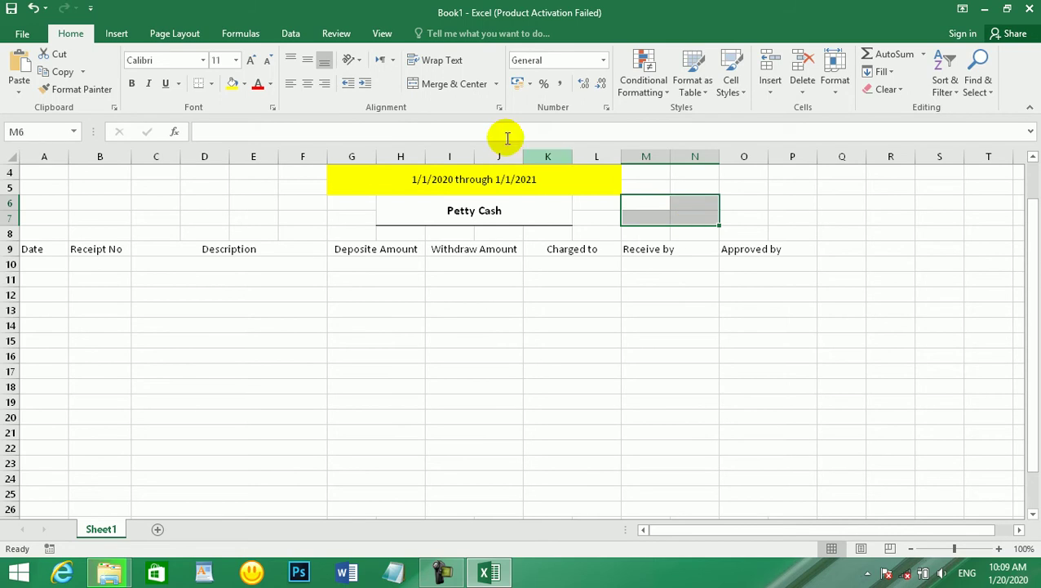
click(421, 84)
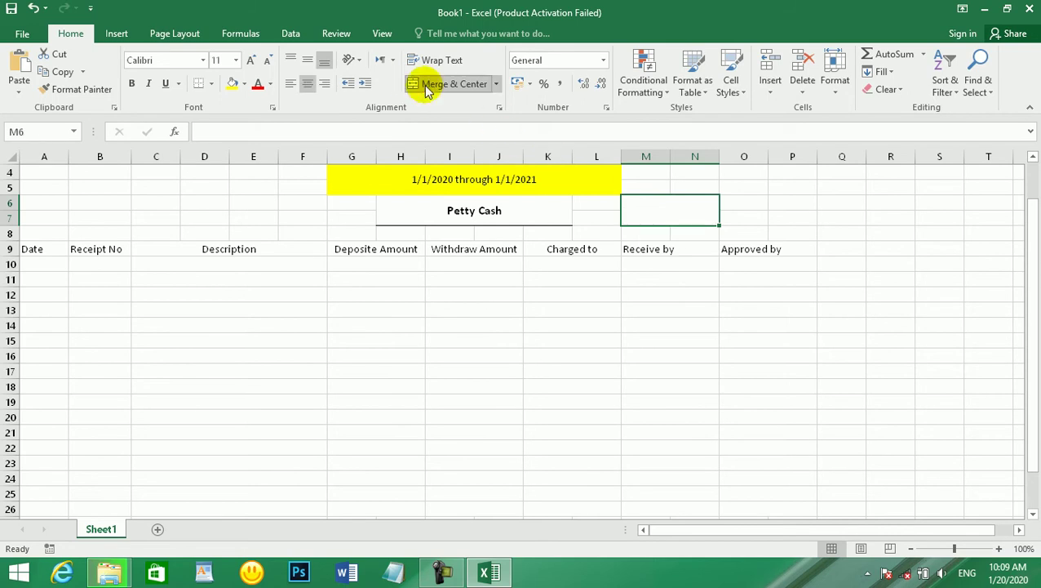
text(Balance)
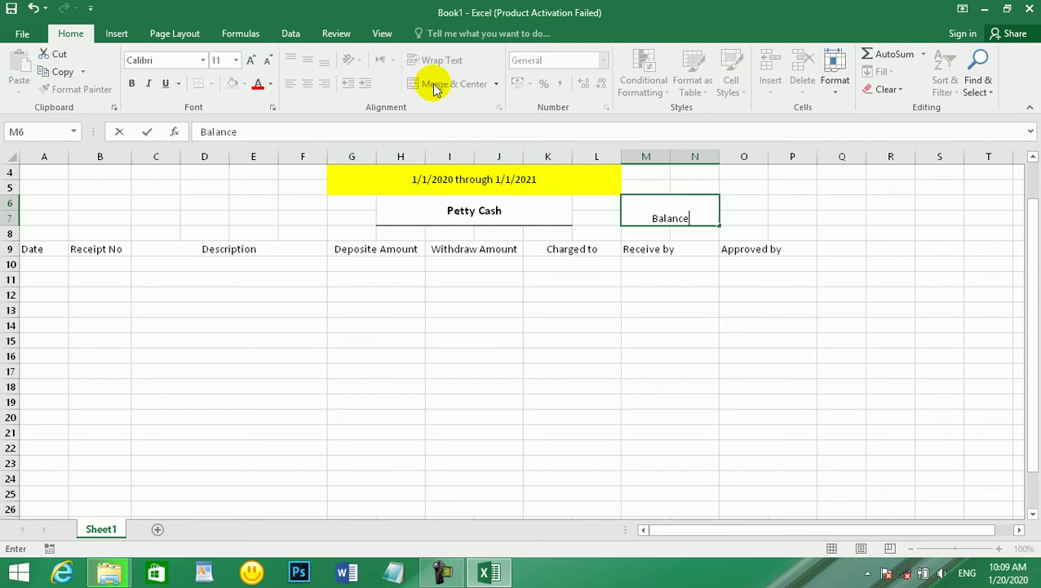
key(Tab)
click(686, 204)
click(307, 66)
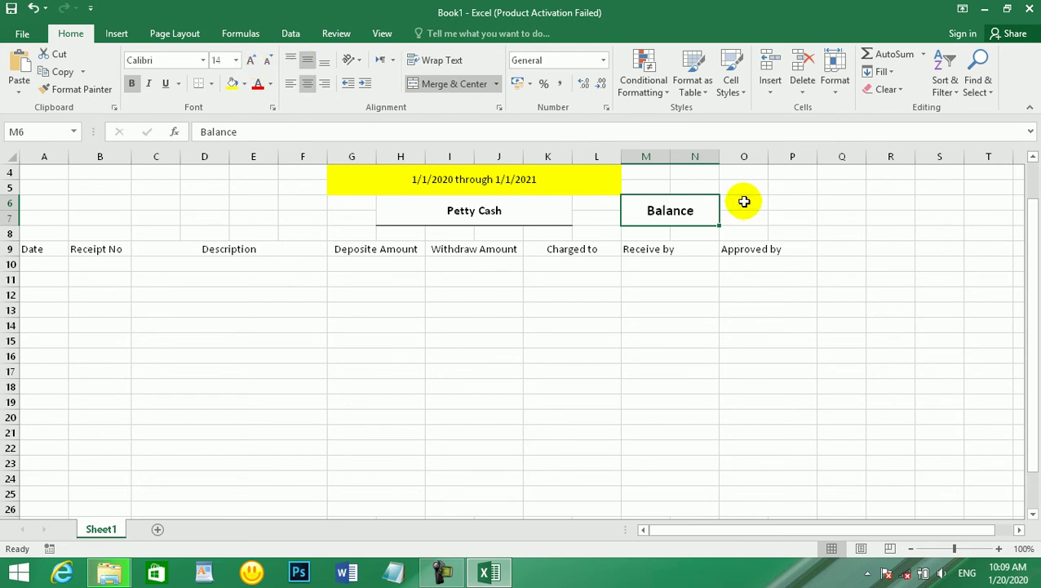
- Merge O6:P7 and enter =G26-I26, middle-aligned, bold, font size 12
drag(740, 197, 790, 209)
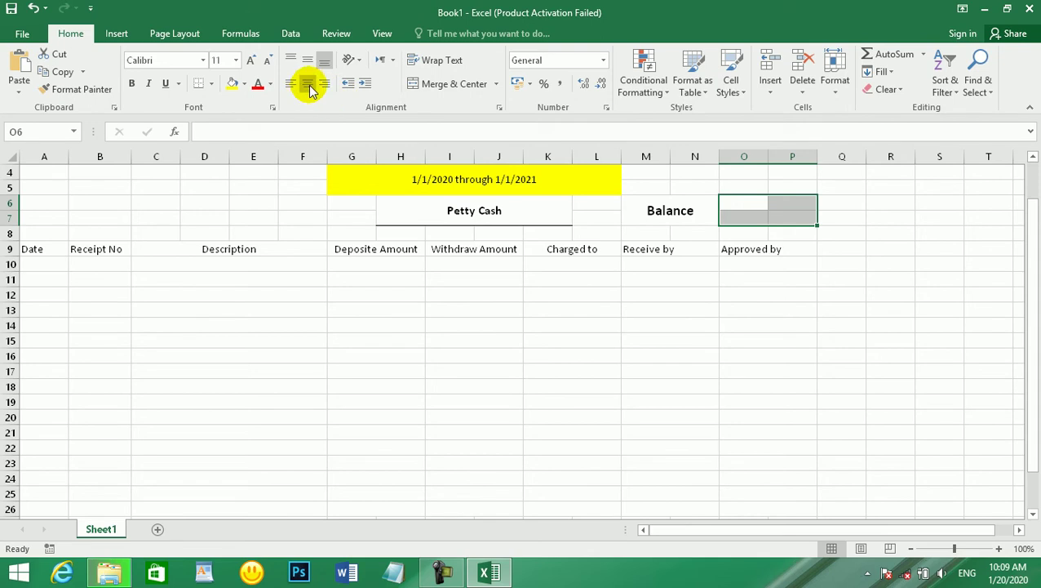
click(449, 84)
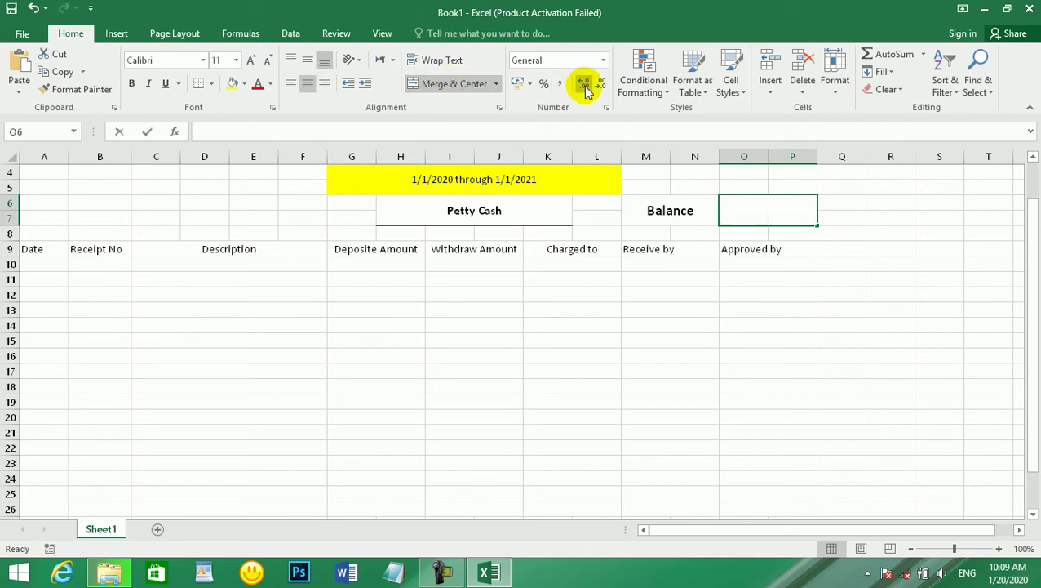
text(=)
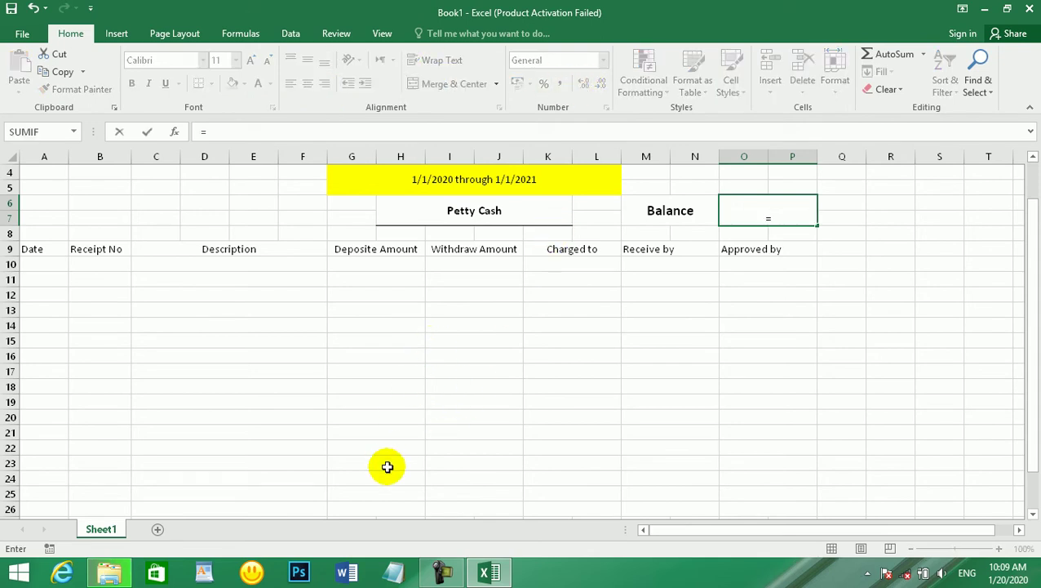
click(370, 509)
text(-)
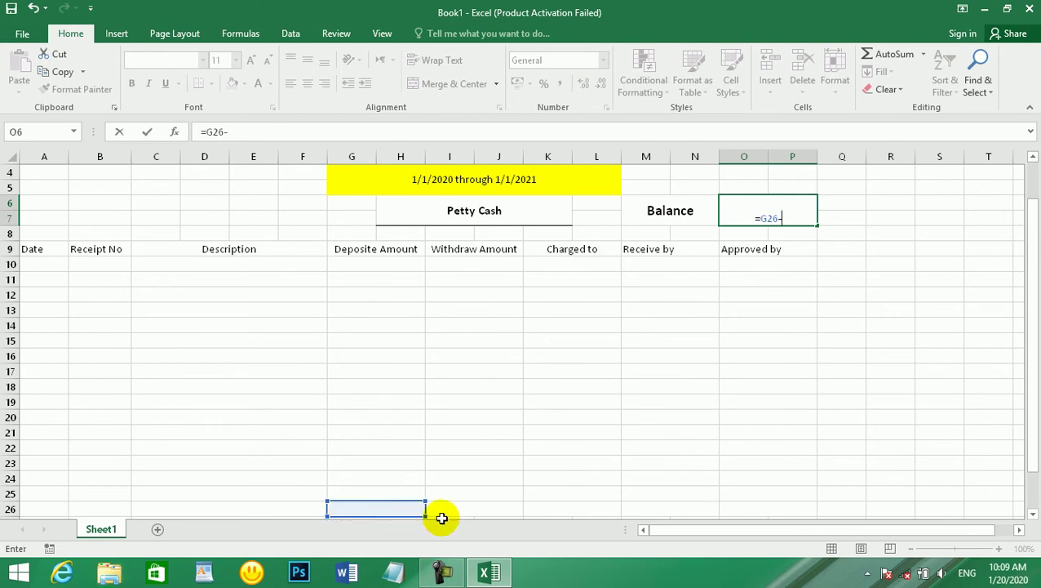
click(461, 506)
key(Return)
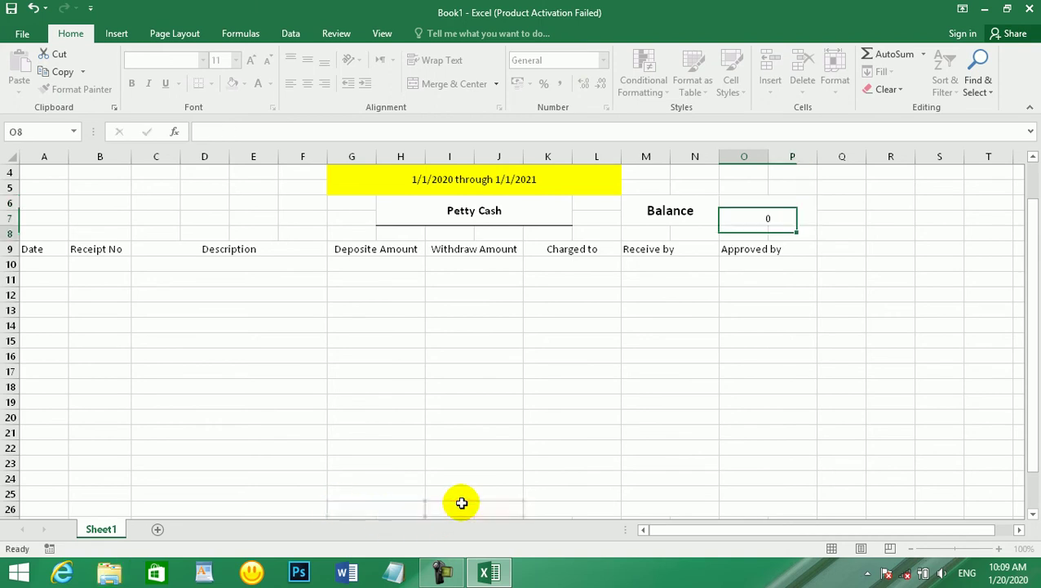
click(768, 200)
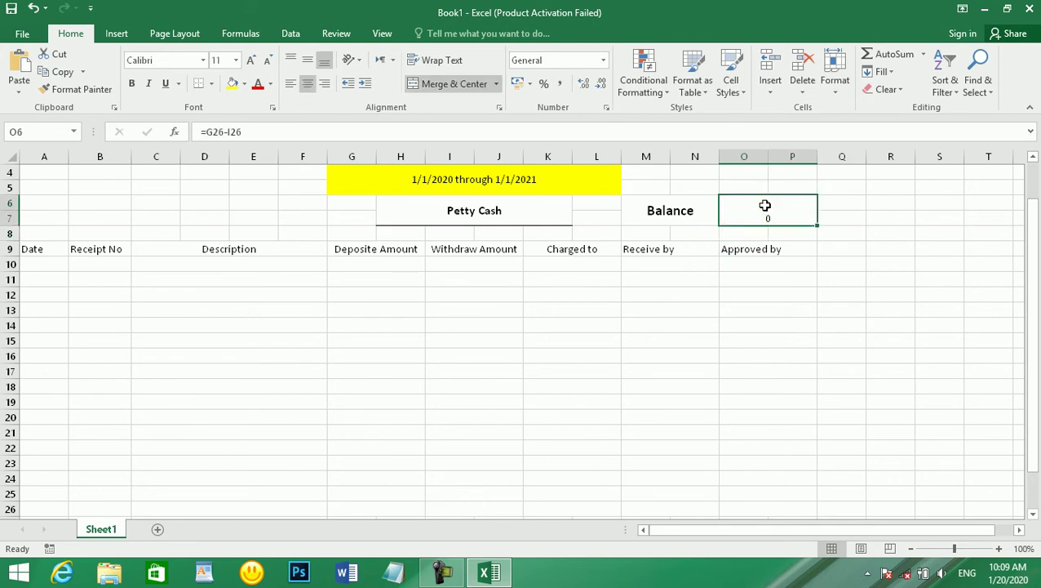
click(303, 59)
click(131, 83)
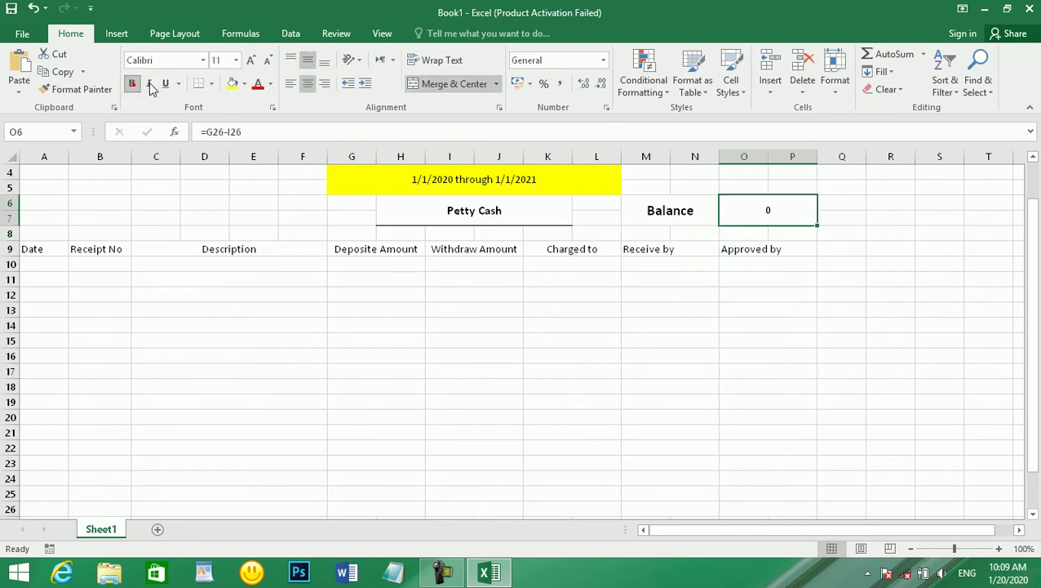
click(251, 61)
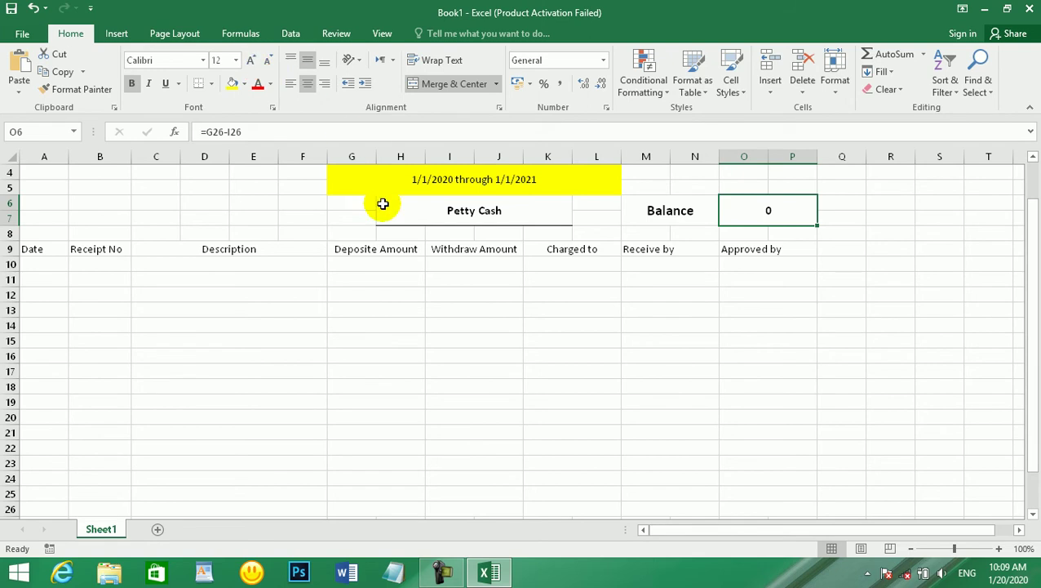
click(380, 508)
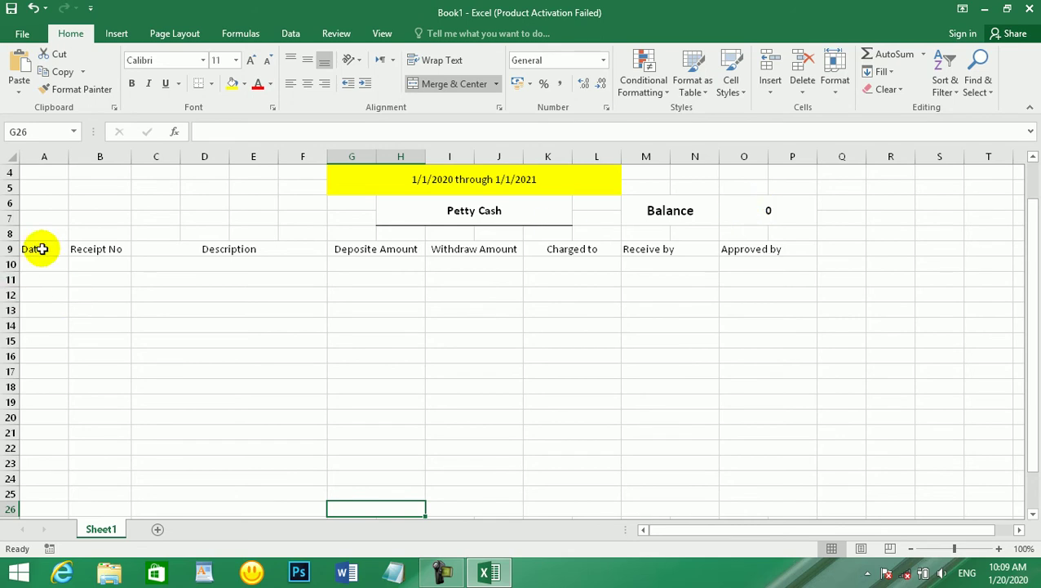
- Apply All Borders to the table from the Date heading down to row 26
drag(42, 247, 724, 504)
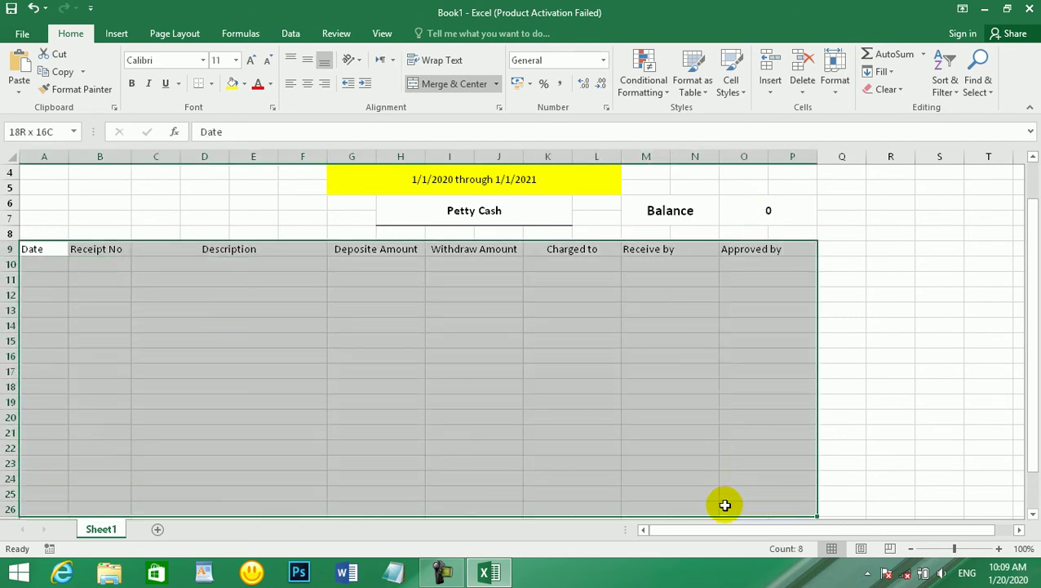
click(211, 84)
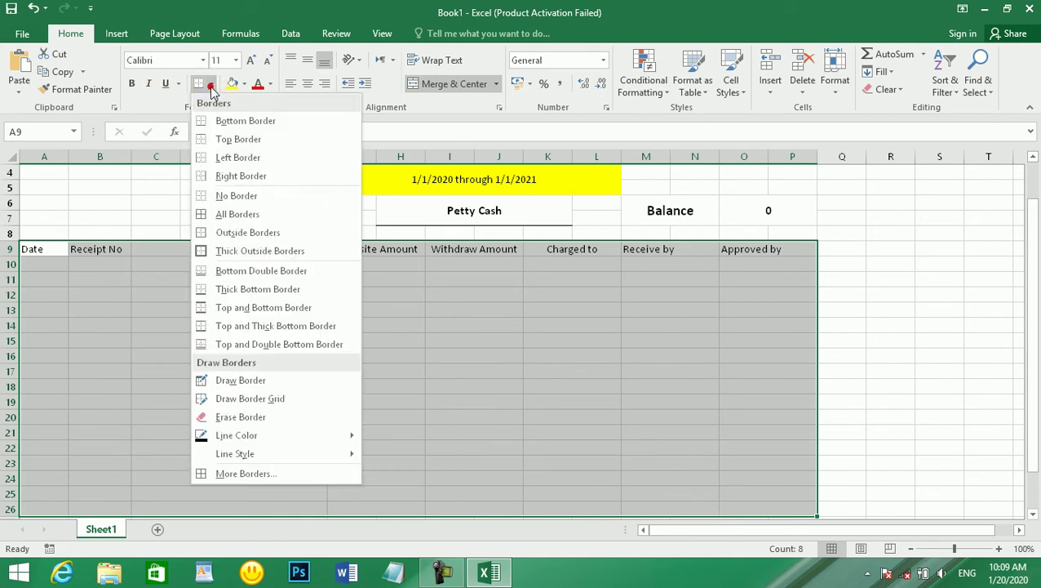
click(240, 216)
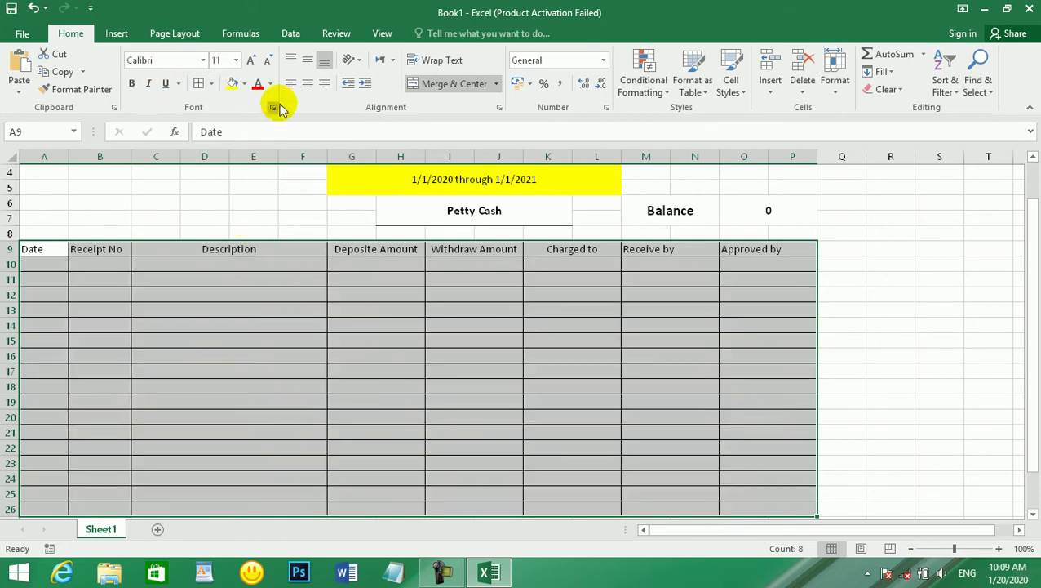
- Make the row 9 column headings centred, bold and size 12
click(305, 85)
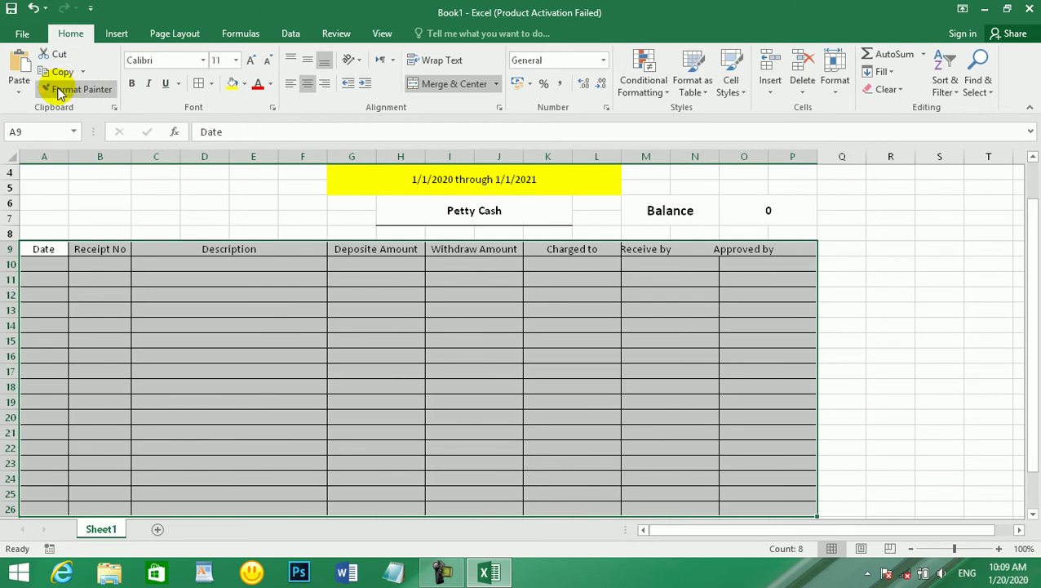
click(133, 85)
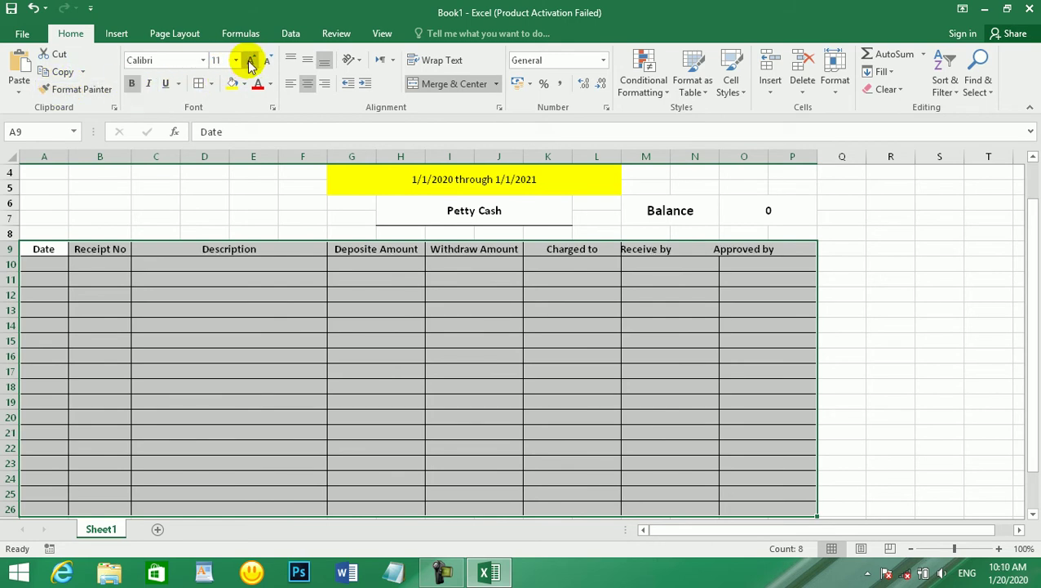
click(249, 62)
click(538, 279)
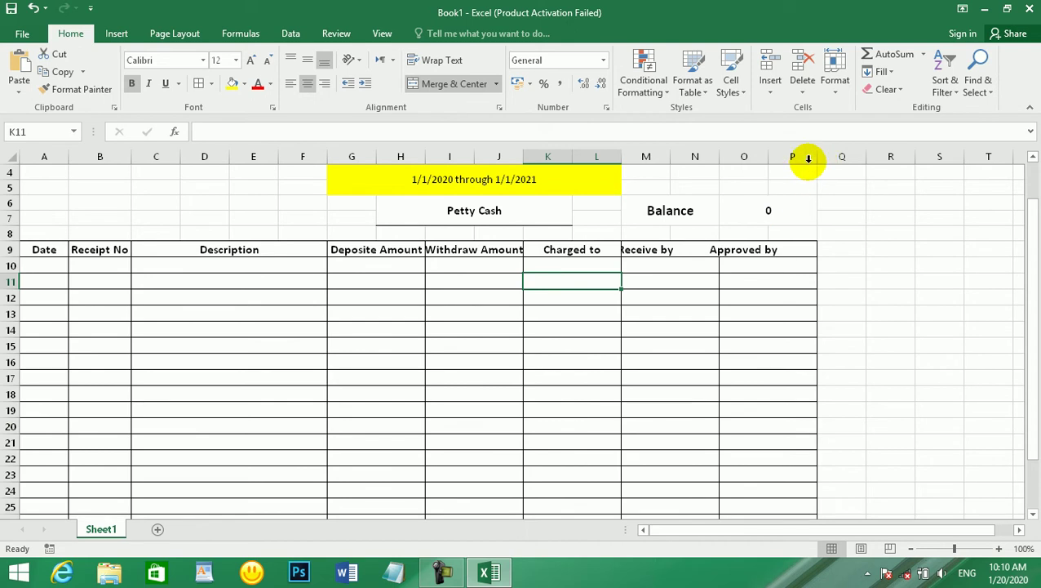
- Merge and centre 'Receive by' over M9:N9 and 'Approved by' over O9:P9
drag(817, 160, 853, 160)
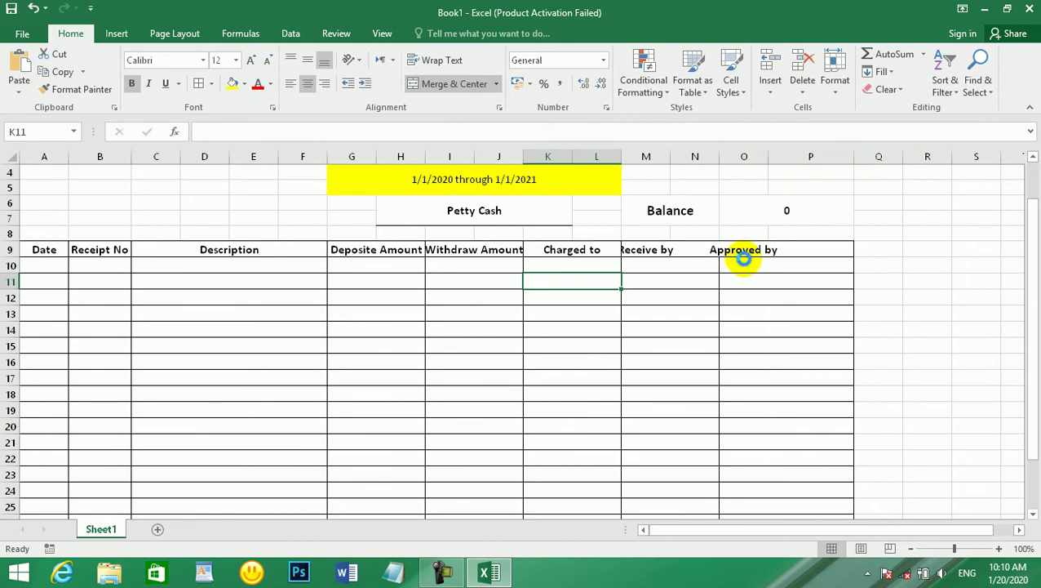
key(ctrl+z)
click(688, 277)
click(668, 249)
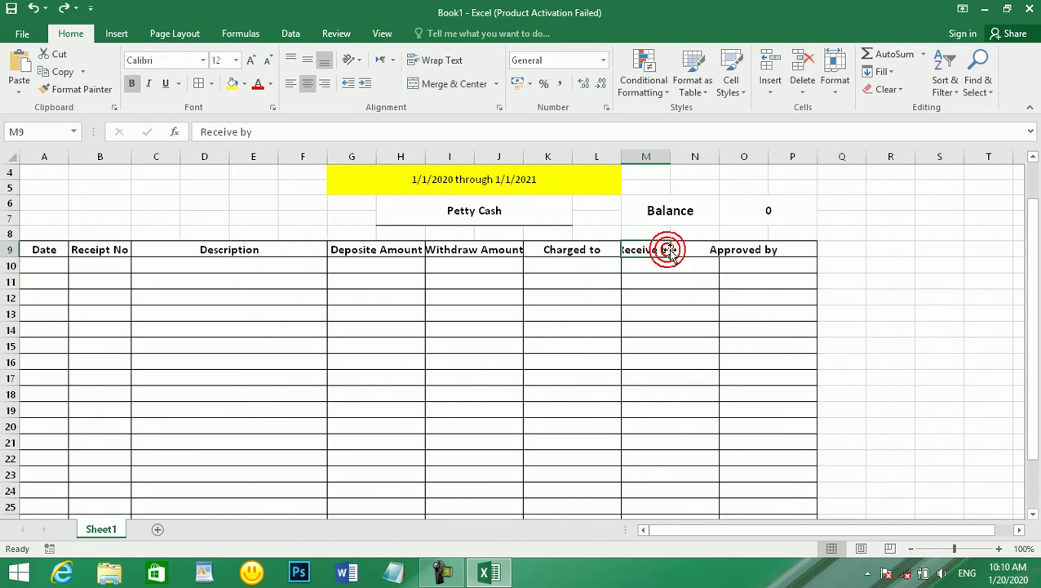
drag(636, 250, 781, 249)
click(444, 83)
click(761, 344)
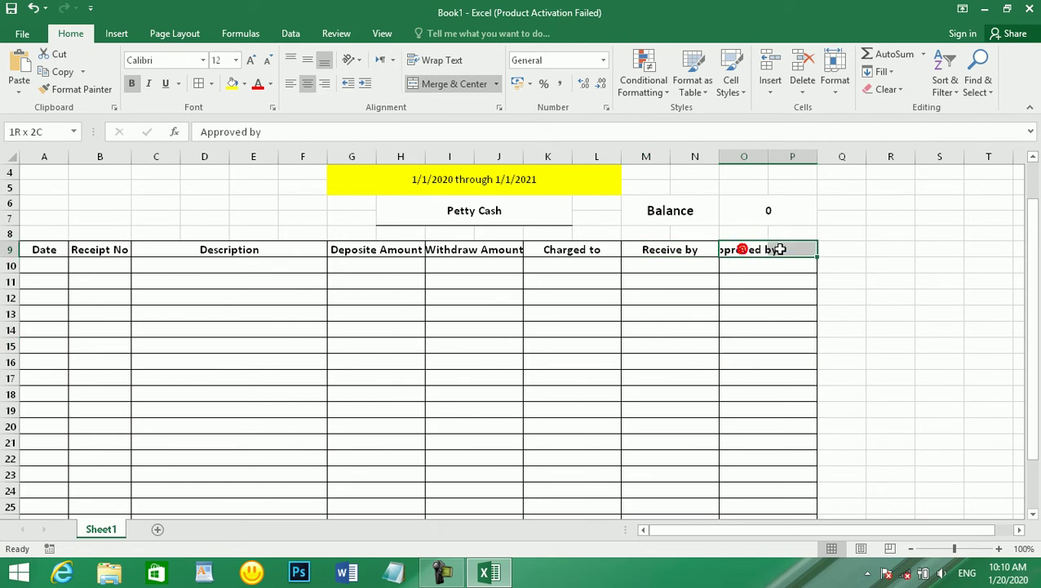
click(445, 84)
click(588, 359)
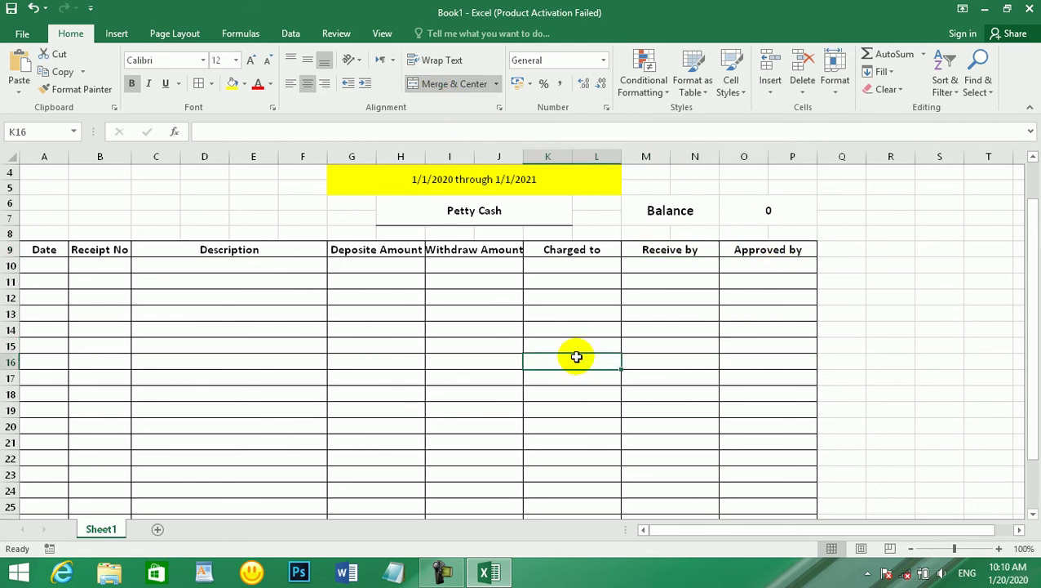
- Widen column J so the 'Withdraw Amount' heading fits, then select I26
drag(524, 155, 533, 154)
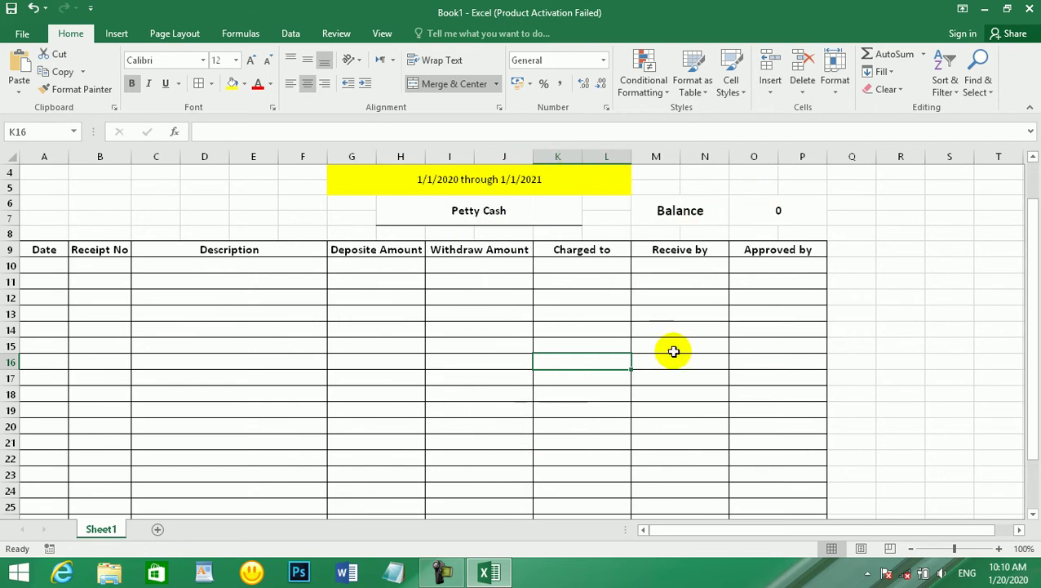
click(789, 211)
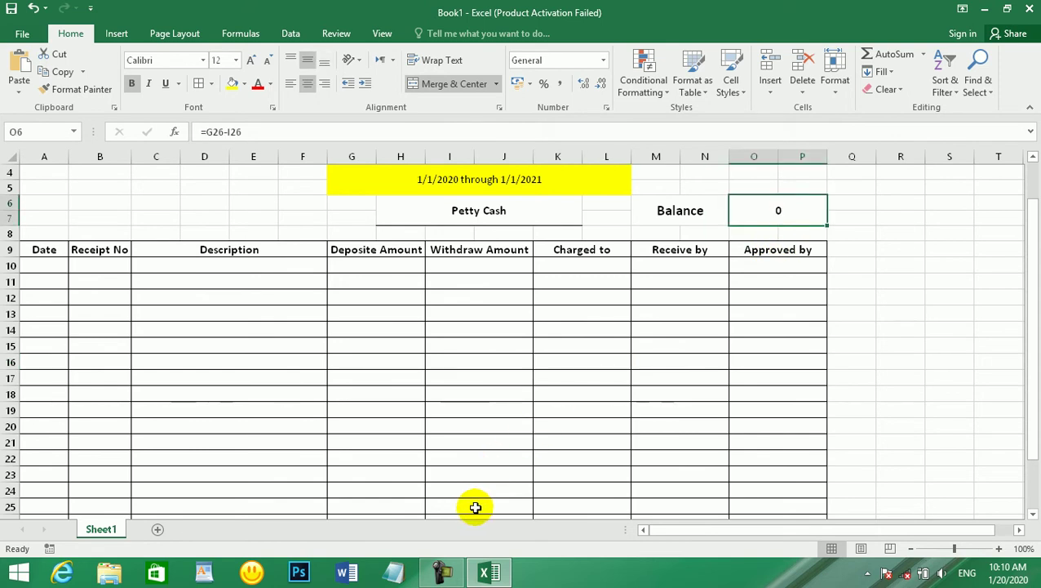
scroll(502, 488, down, 2)
click(480, 454)
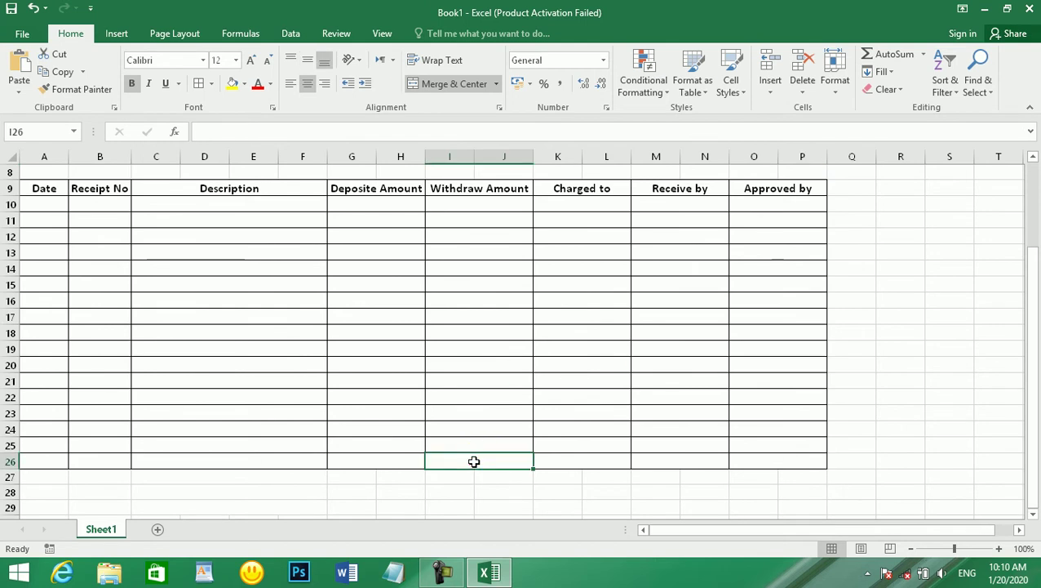
- Delete the existing formula from the Balance cell O6
scroll(797, 284, up, 3)
click(781, 255)
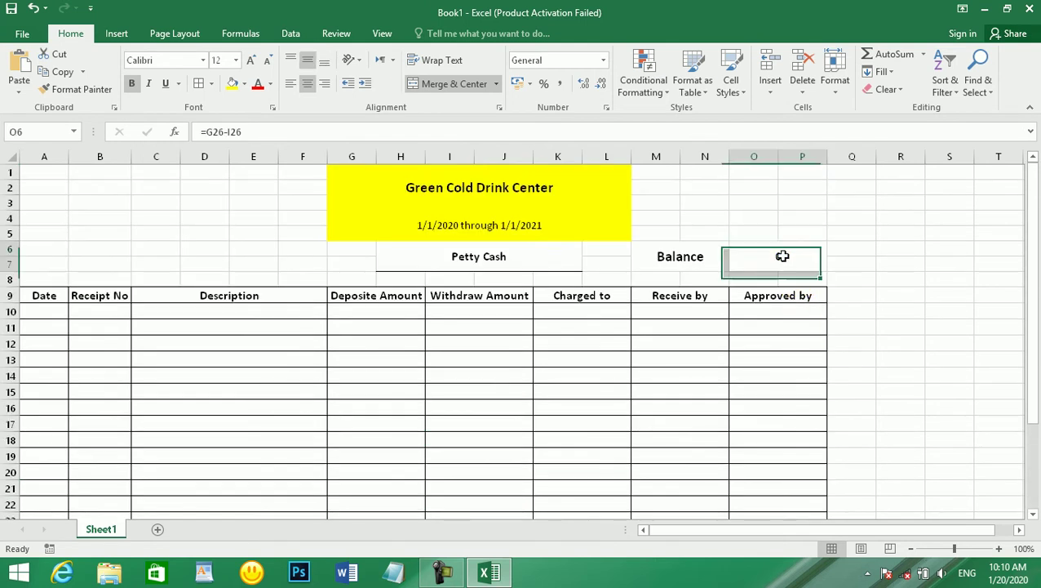
key(Delete)
- Enter =SUM(I10:J25) in I26 as the withdrawals total
scroll(491, 313, down, 1)
scroll(491, 314, down, 3)
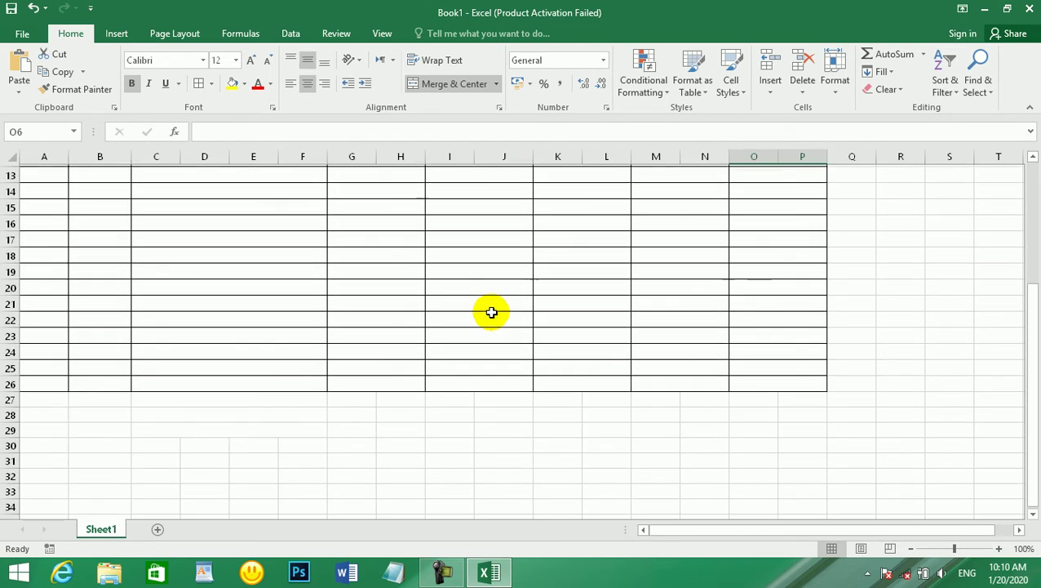
click(473, 381)
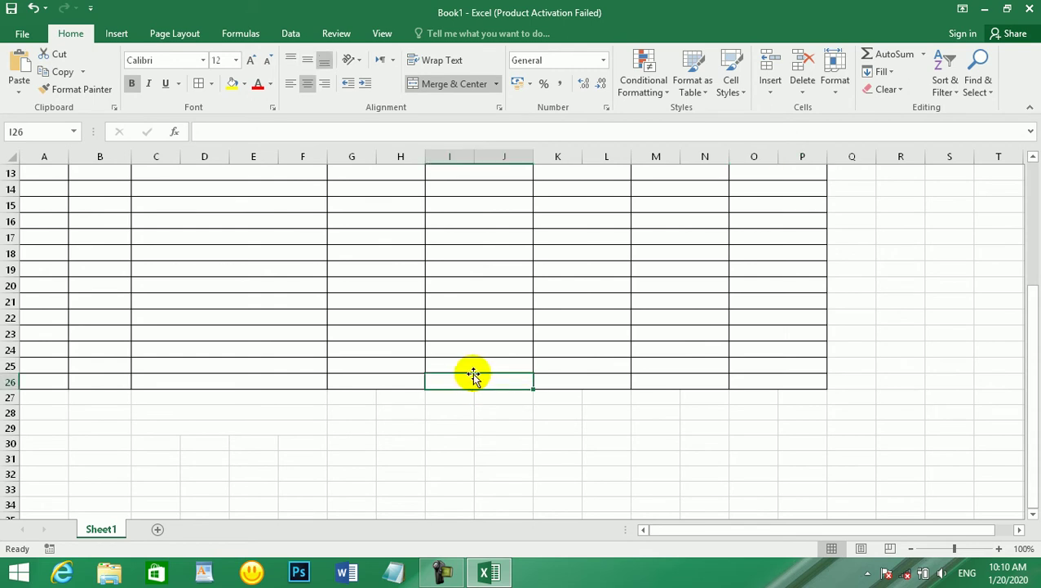
text(=)
key(Escape)
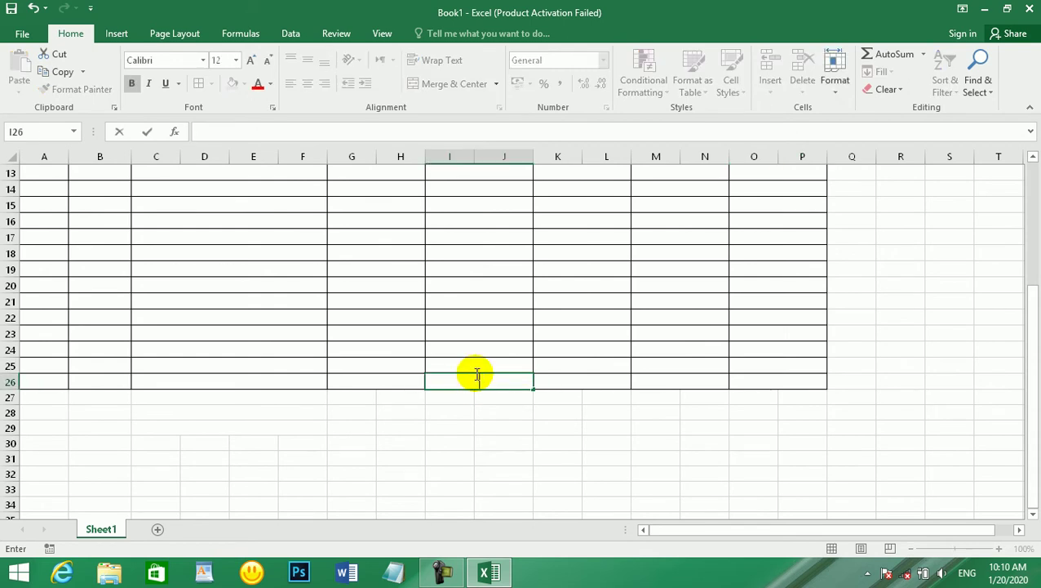
key(Escape)
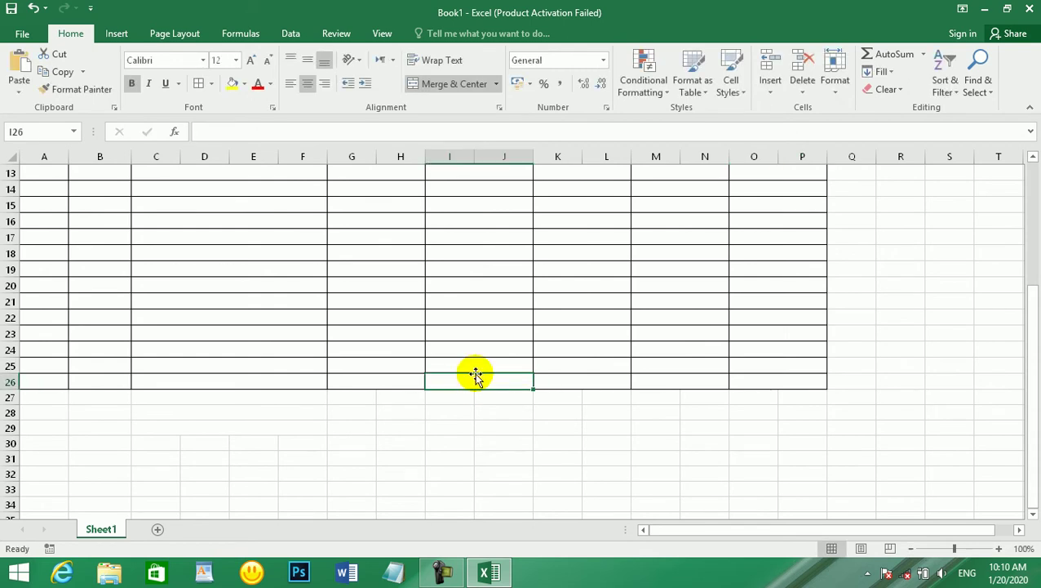
text(=sukm)
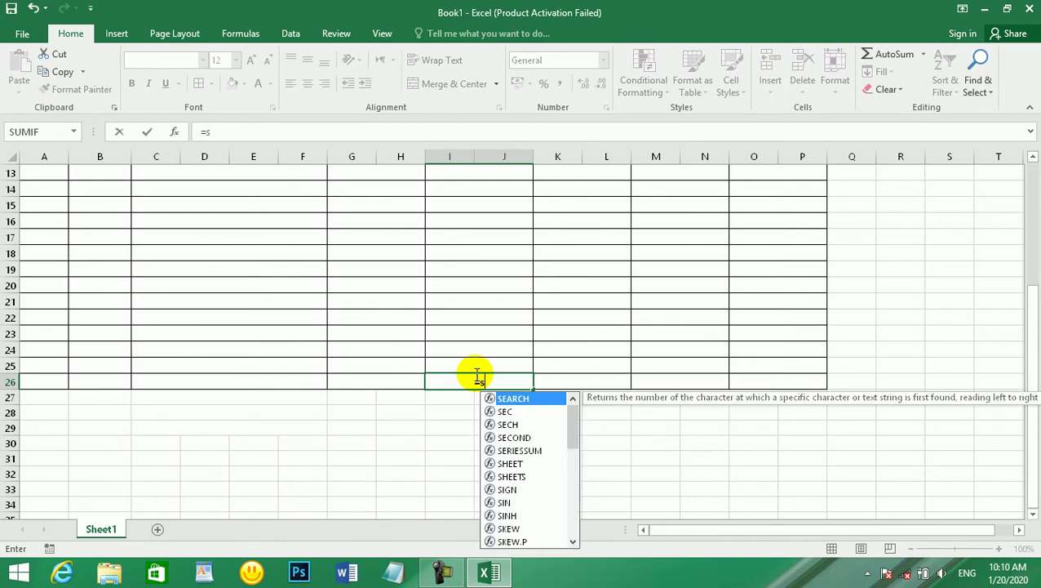
key(BackSpace)
key(BackSpace)
text(m()
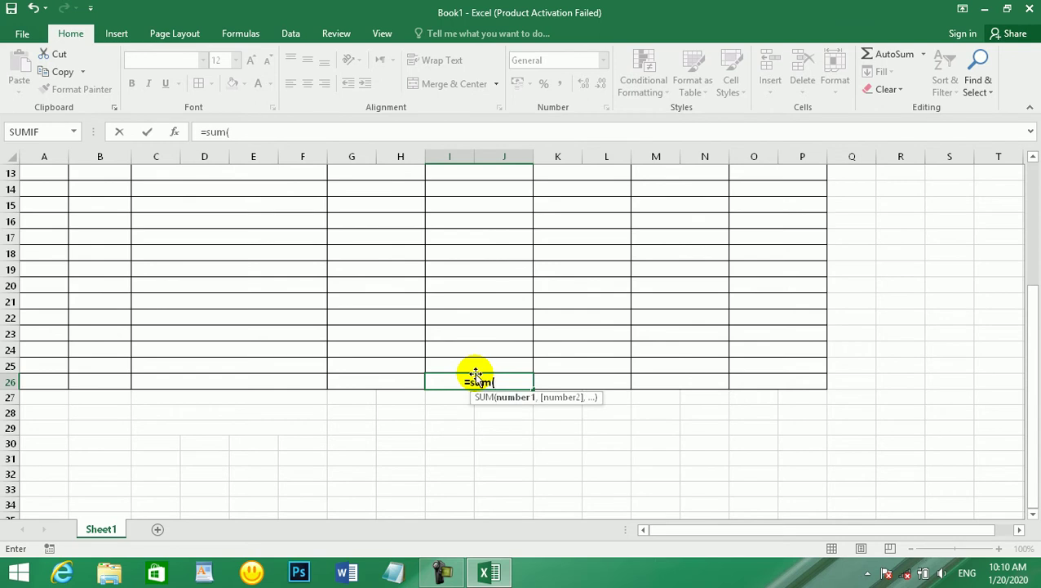
drag(480, 361, 477, 311)
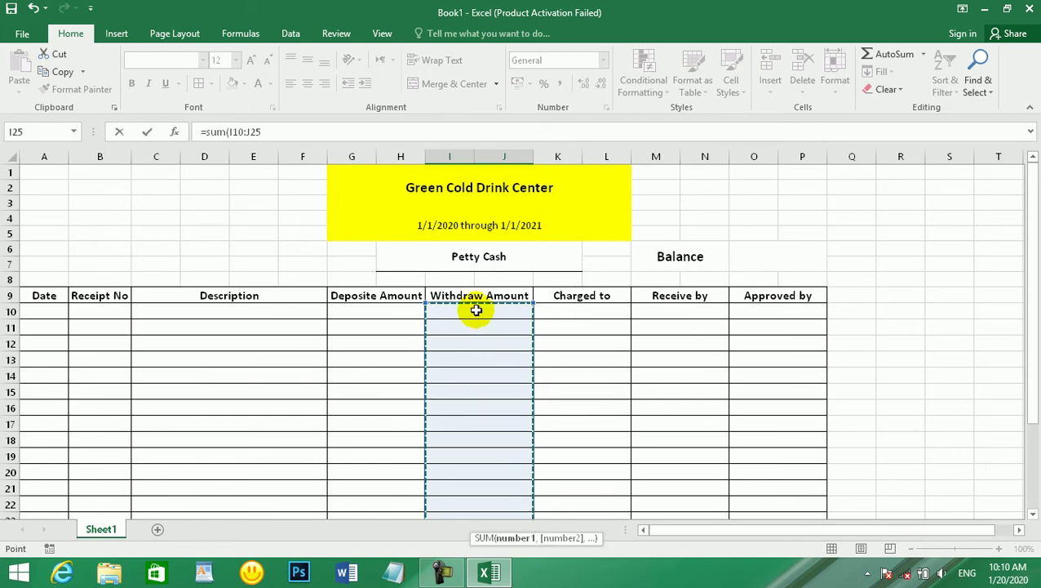
key(Return)
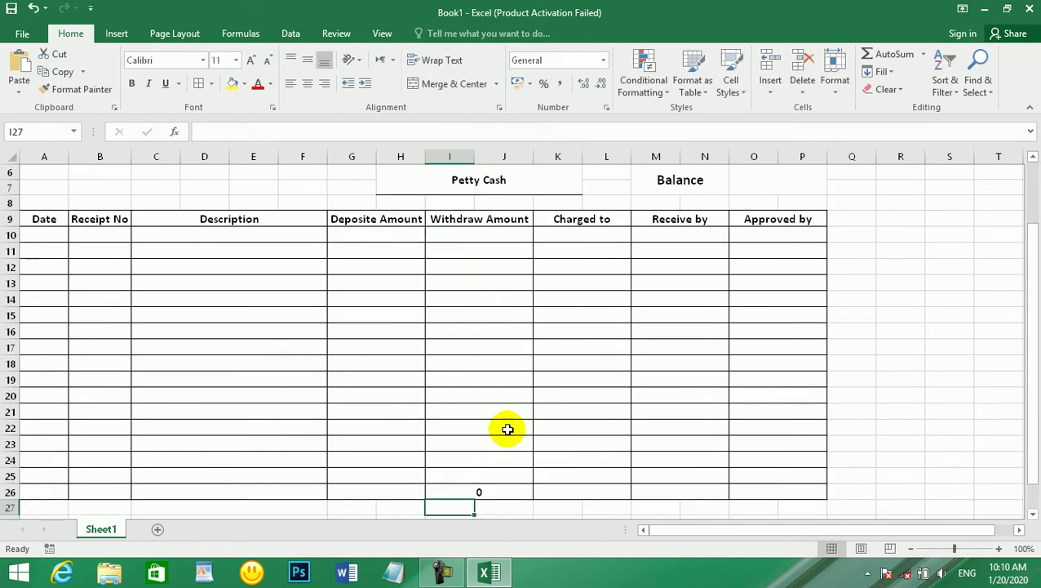
- Enter =SUM(G10:H25) in G26 as the deposits total
click(563, 490)
text(=)
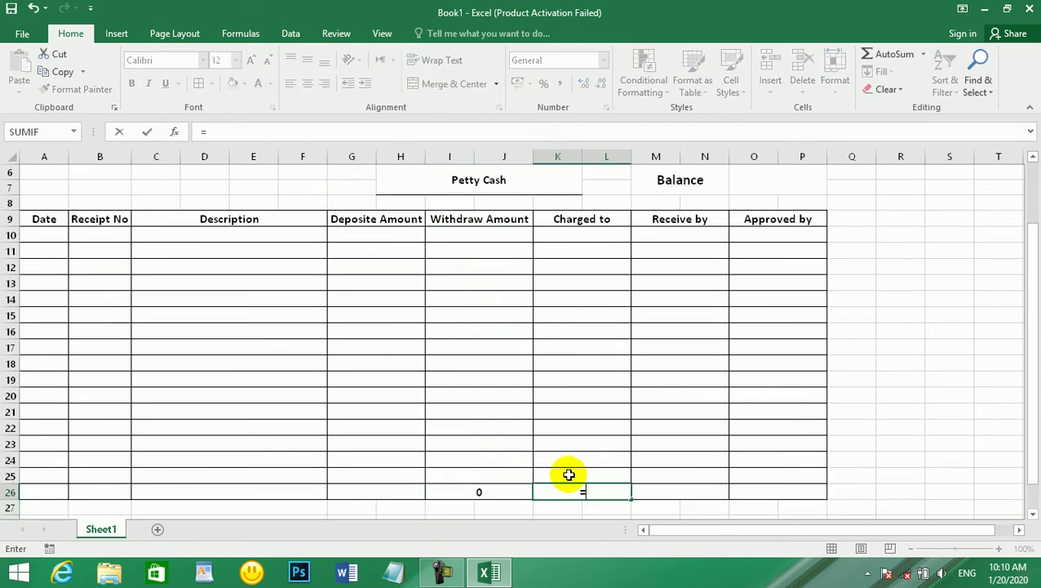
text(sum()
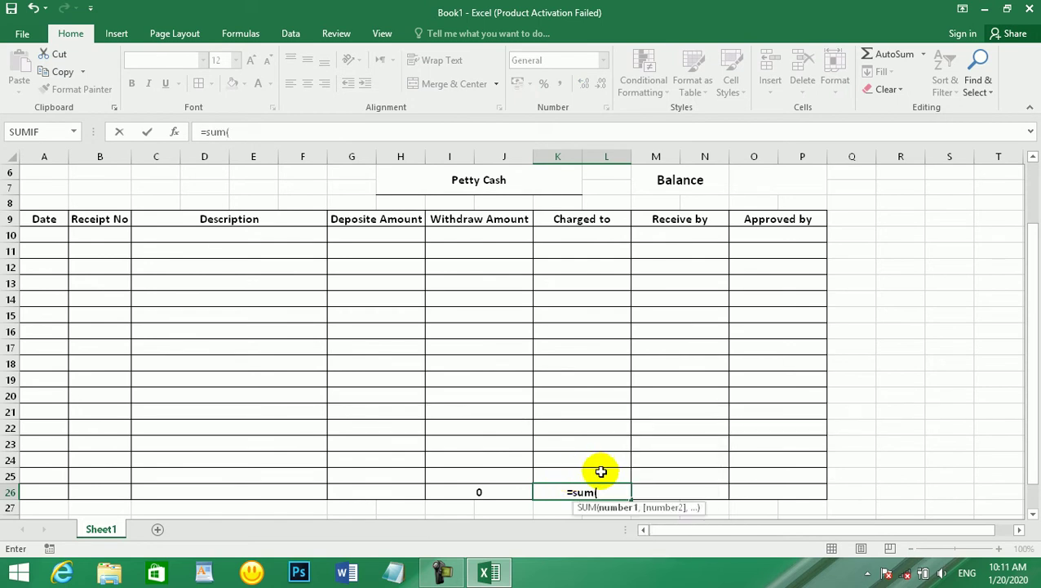
key(Escape)
click(401, 491)
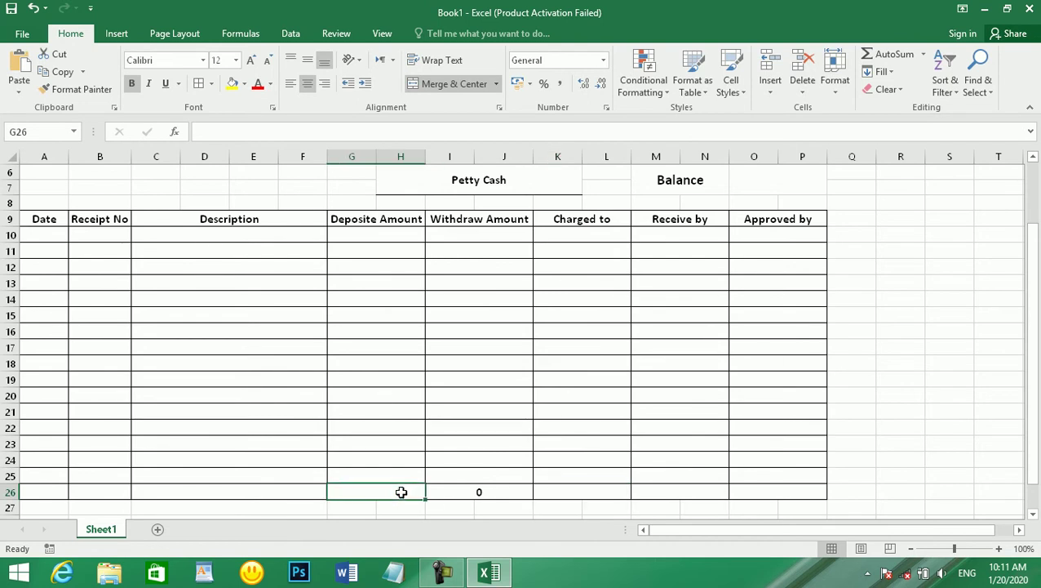
text(=sum()
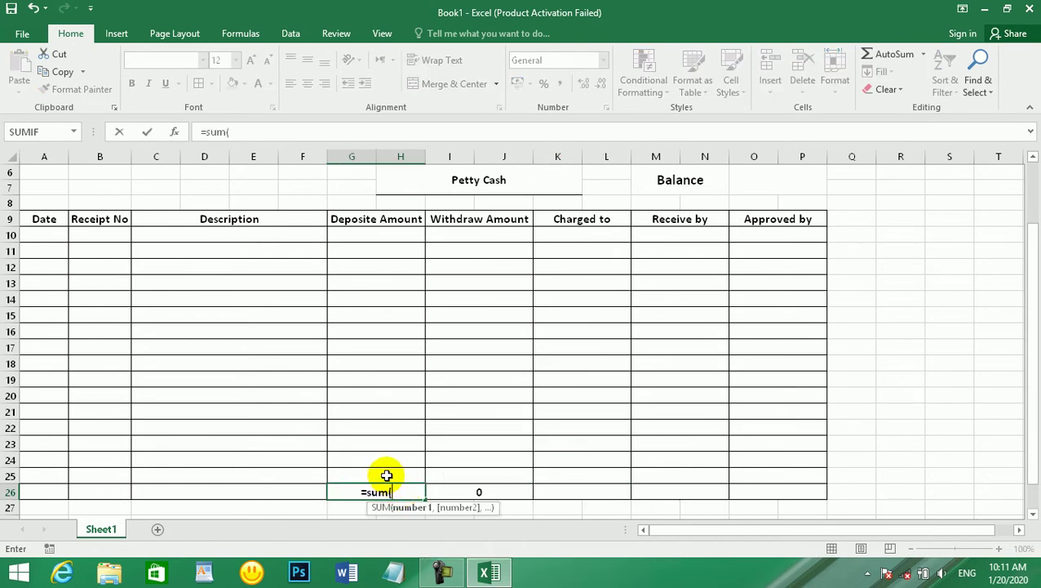
click(386, 474)
drag(386, 462, 392, 235)
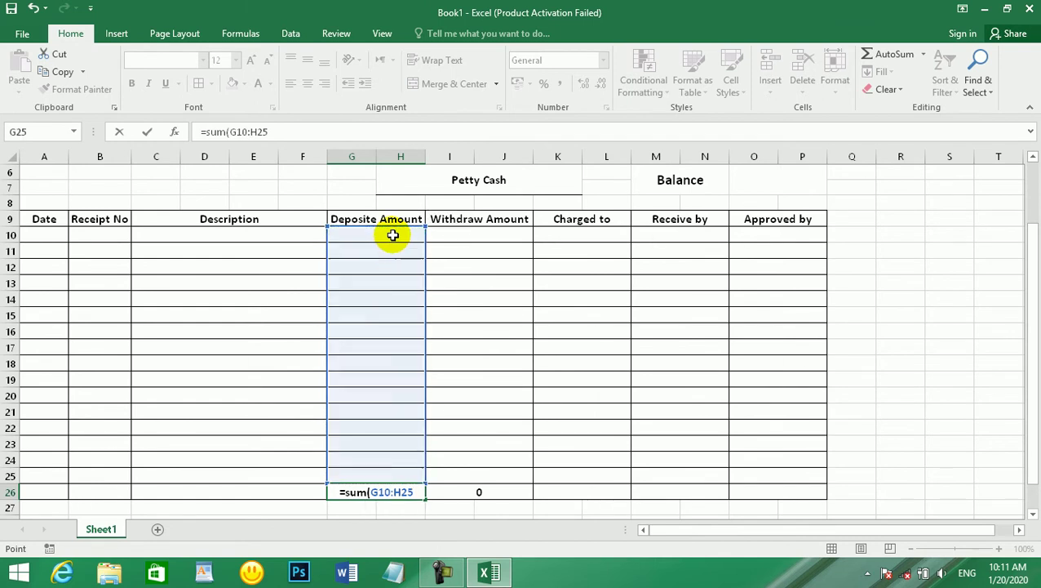
key(Return)
scroll(663, 230, up, 2)
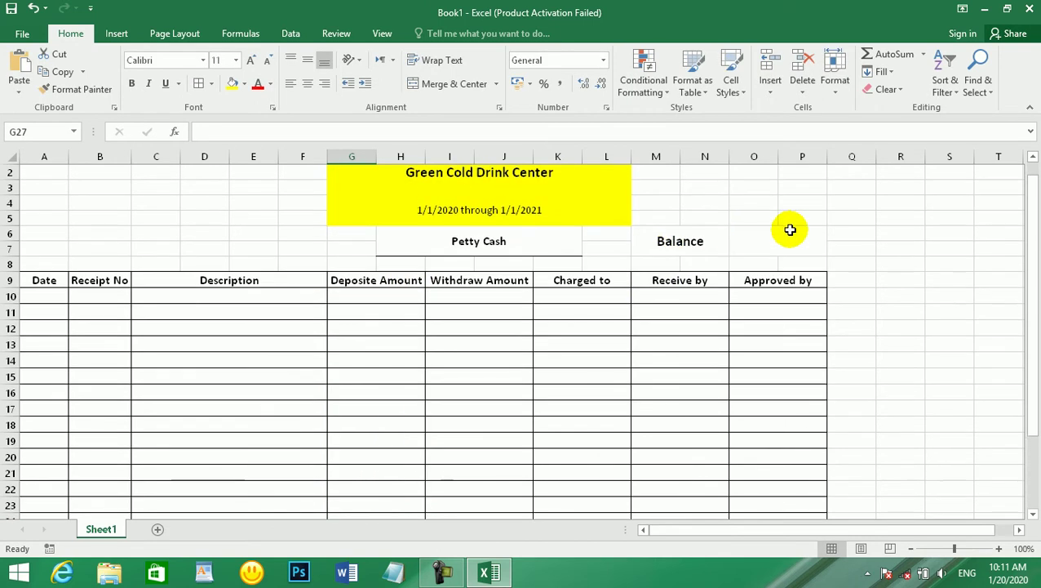
- Enter =G26-I26 in the Balance cell O6
click(790, 230)
text(=)
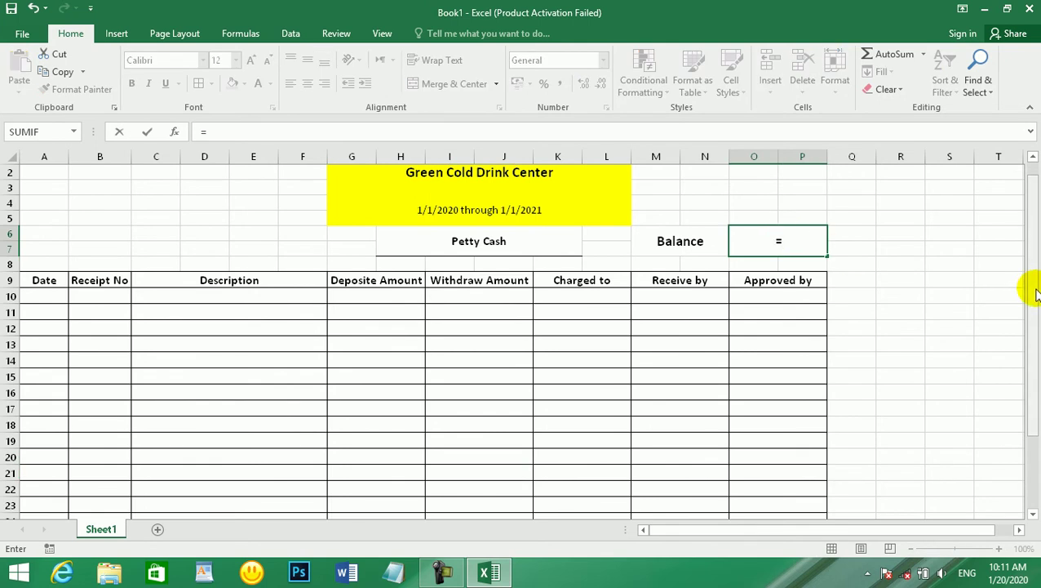
scroll(765, 259, down, 1)
scroll(765, 259, down, 3)
click(399, 366)
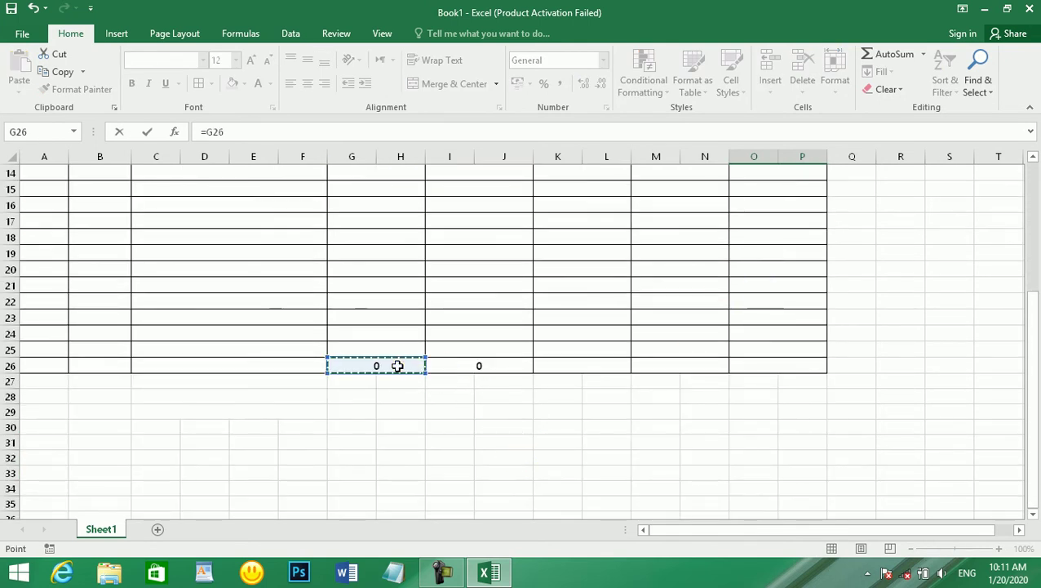
text(-)
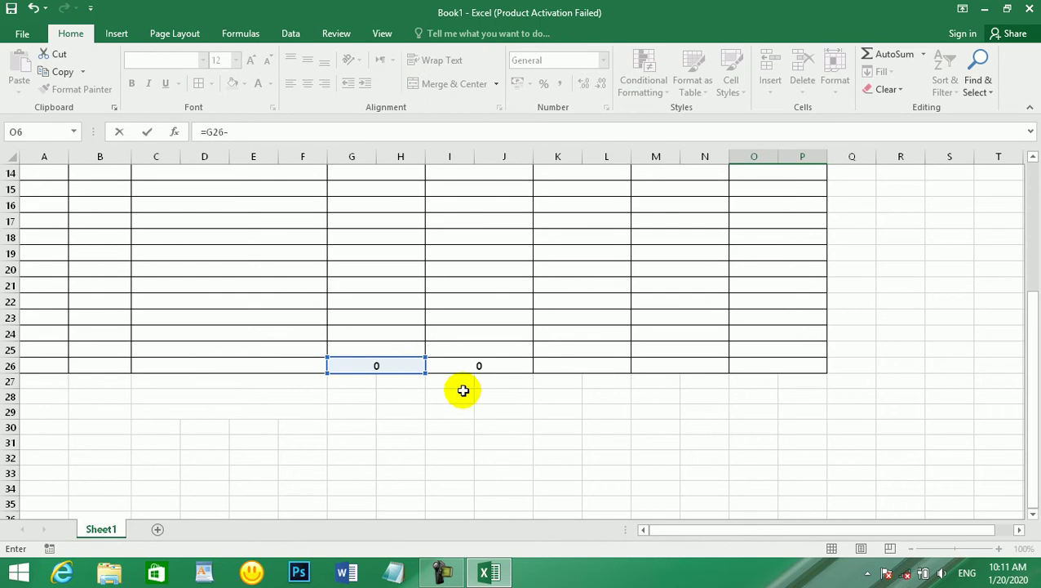
click(475, 363)
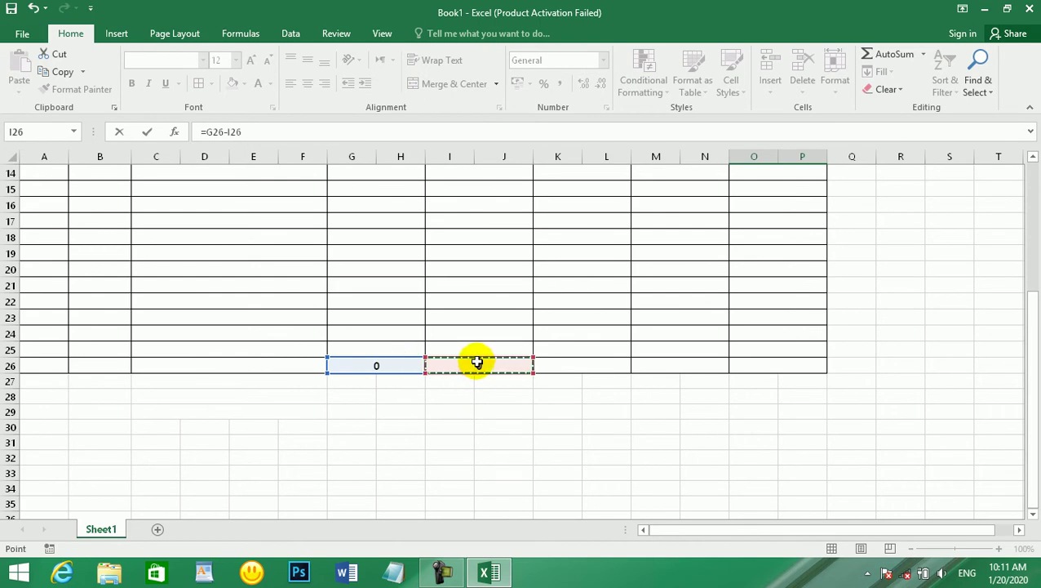
scroll(476, 359, up, 3)
key(Return)
- Apply All Borders to the Balance label and amount cells M6:P7
click(779, 175)
scroll(769, 179, up, 2)
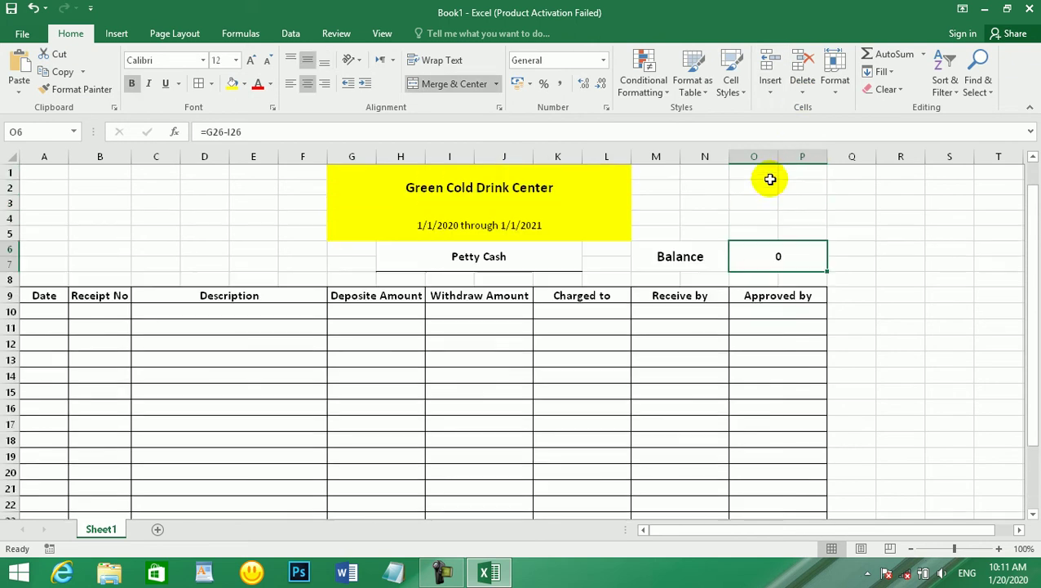
drag(674, 255, 755, 258)
click(198, 83)
click(488, 375)
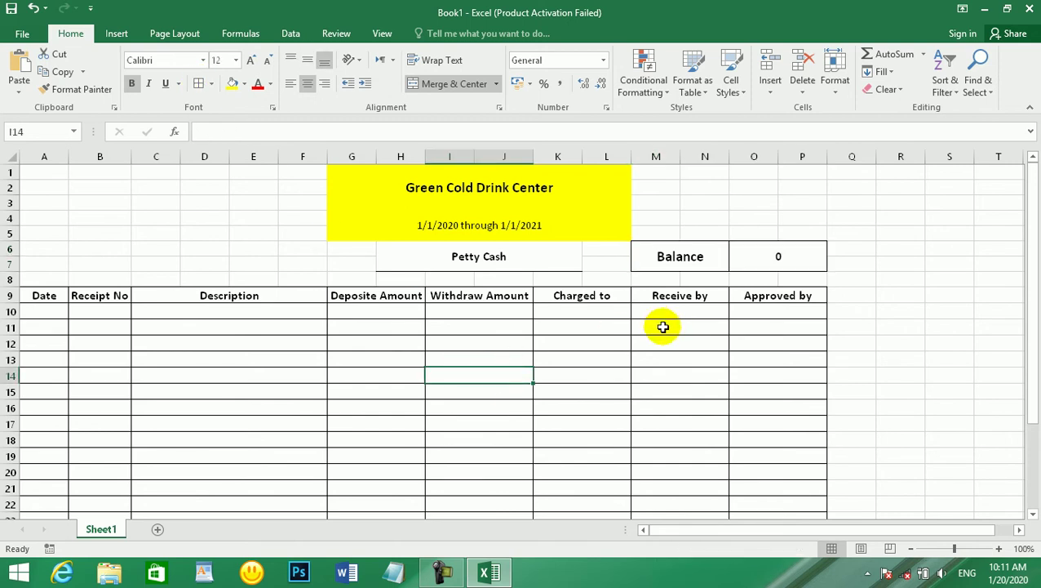
scroll(661, 325, down, 2)
scroll(106, 267, up, 2)
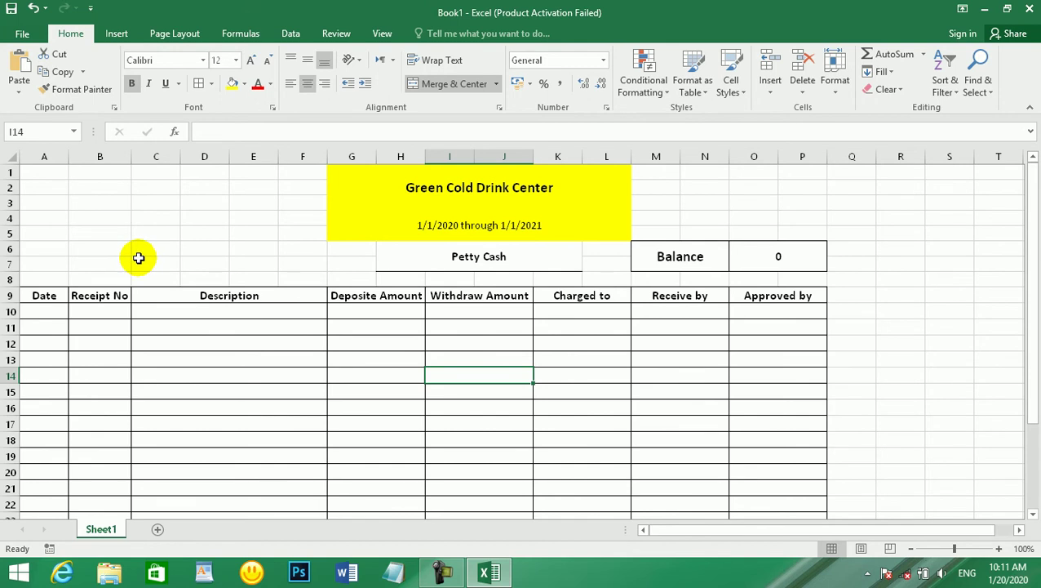
- Enter 1/1/2020 in A10 and move to the Receipt No cell B10
click(52, 317)
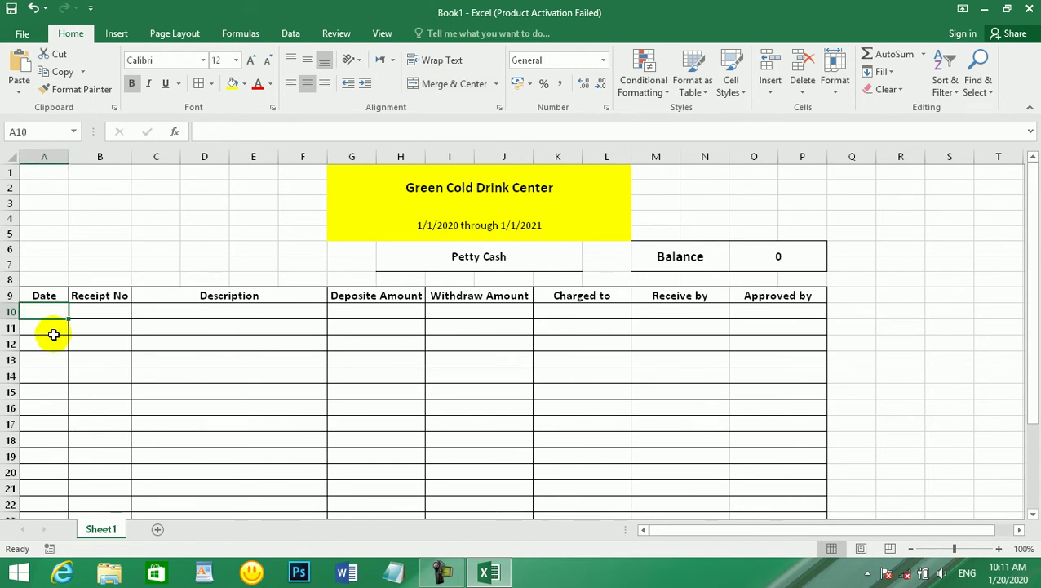
text(1)
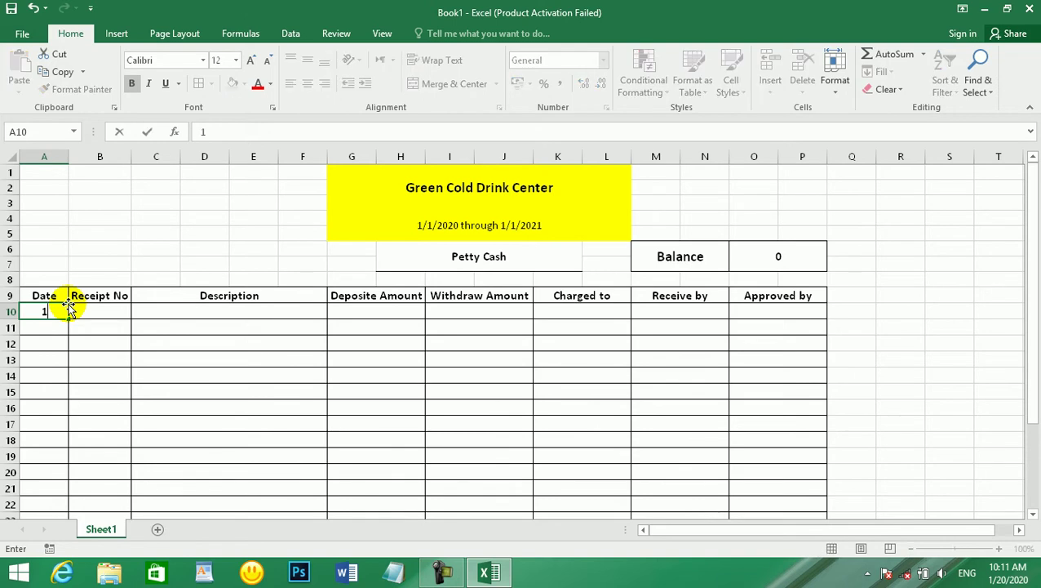
text(/1/202)
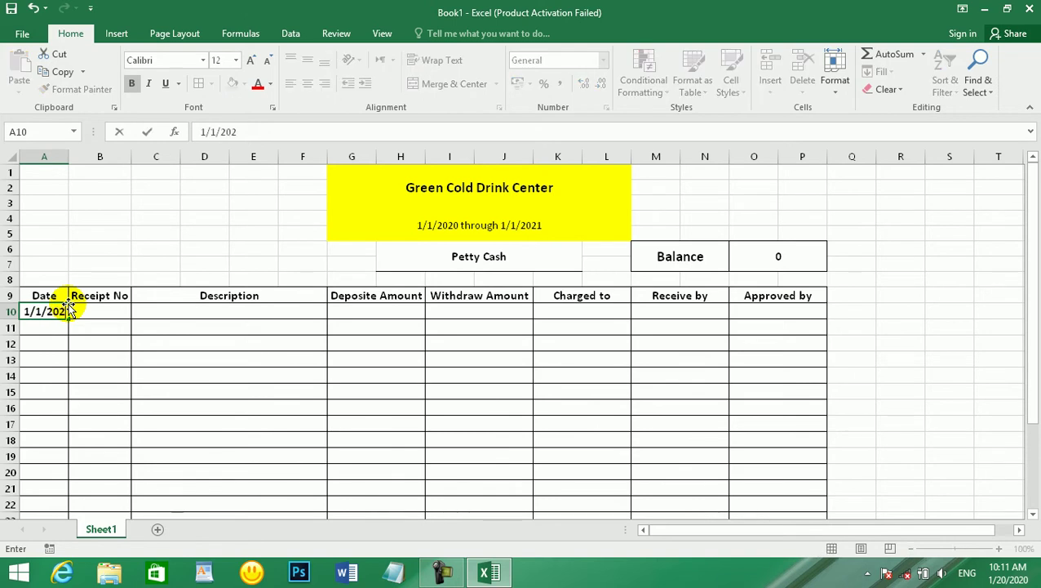
text(1)
key(BackSpace)
text(0)
key(Return)
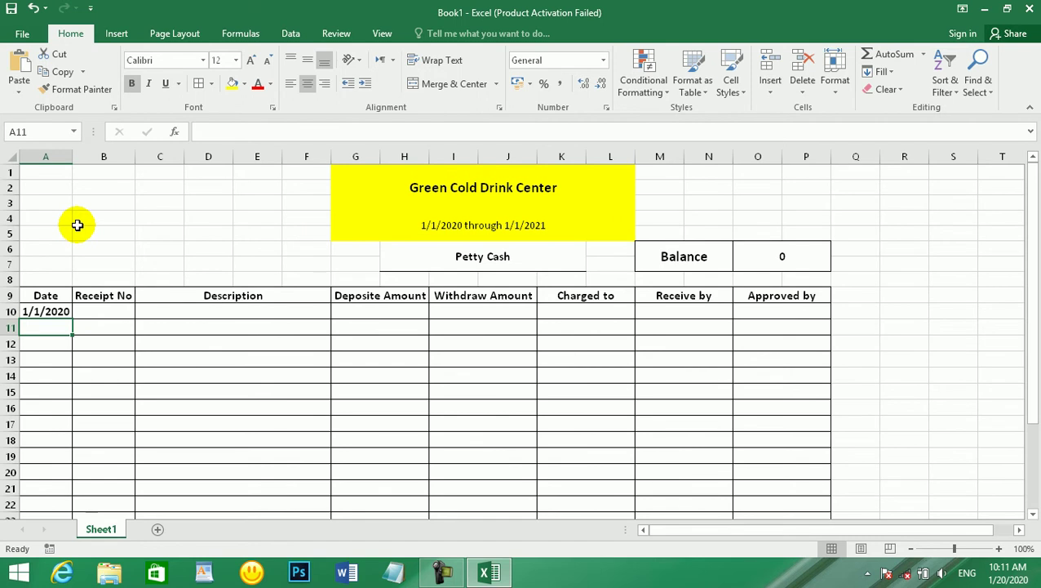
click(95, 310)
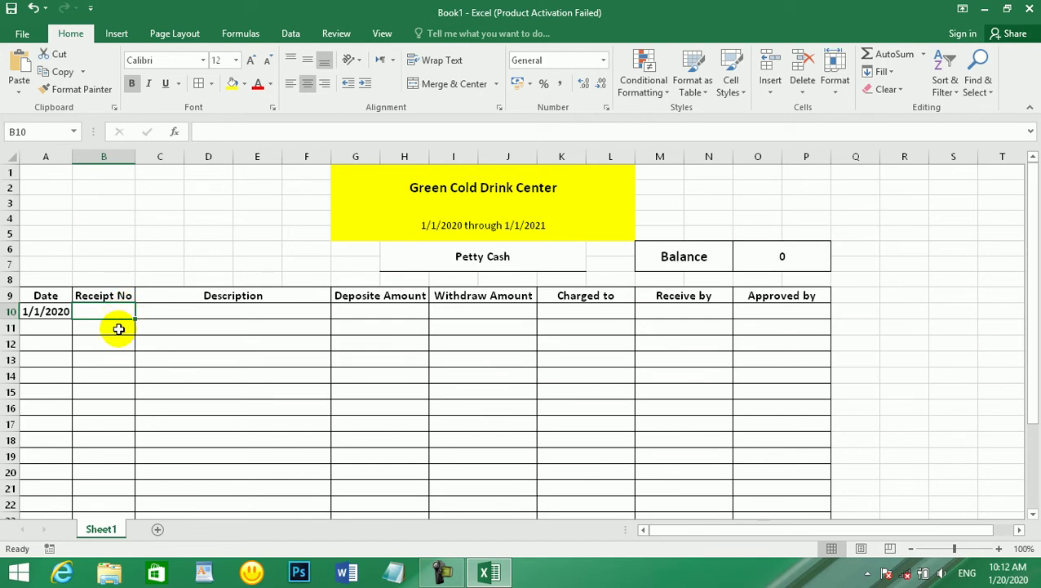
- Enter receipt number 101 and the description 'Deposite to Petty Cash' in row 10
text(10)
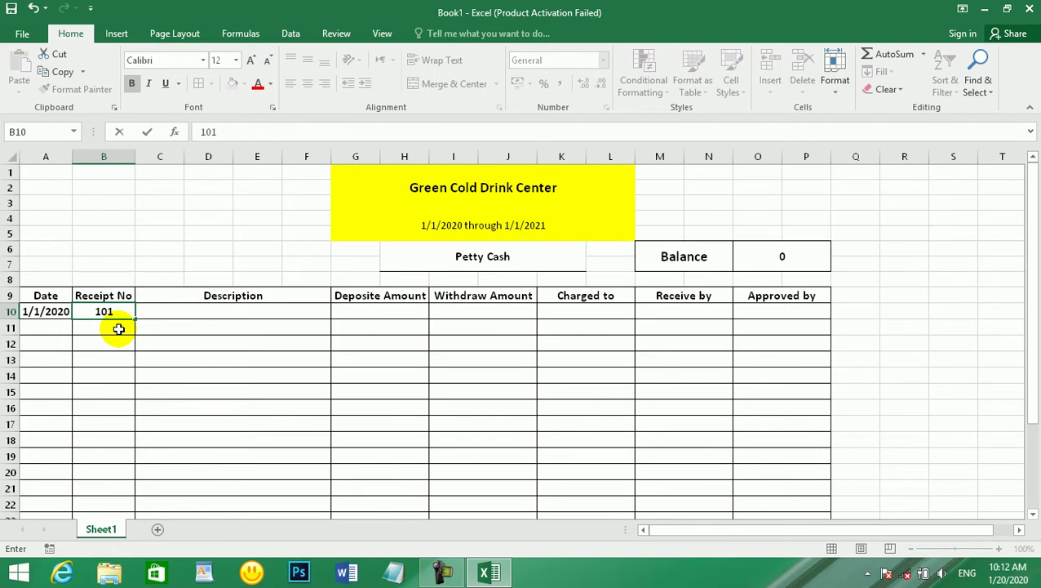
text(1)
key(Tab)
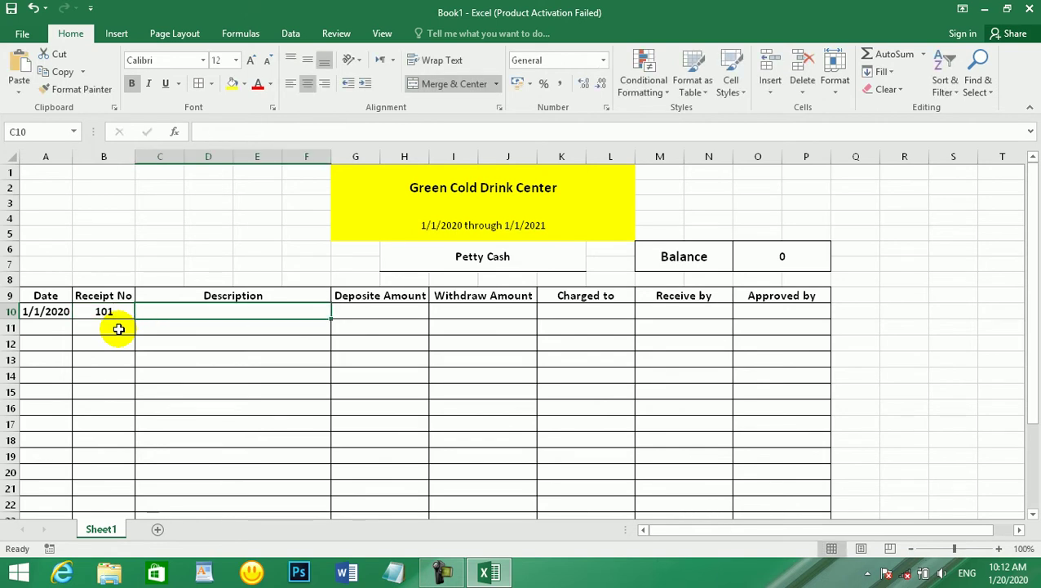
text(Desp)
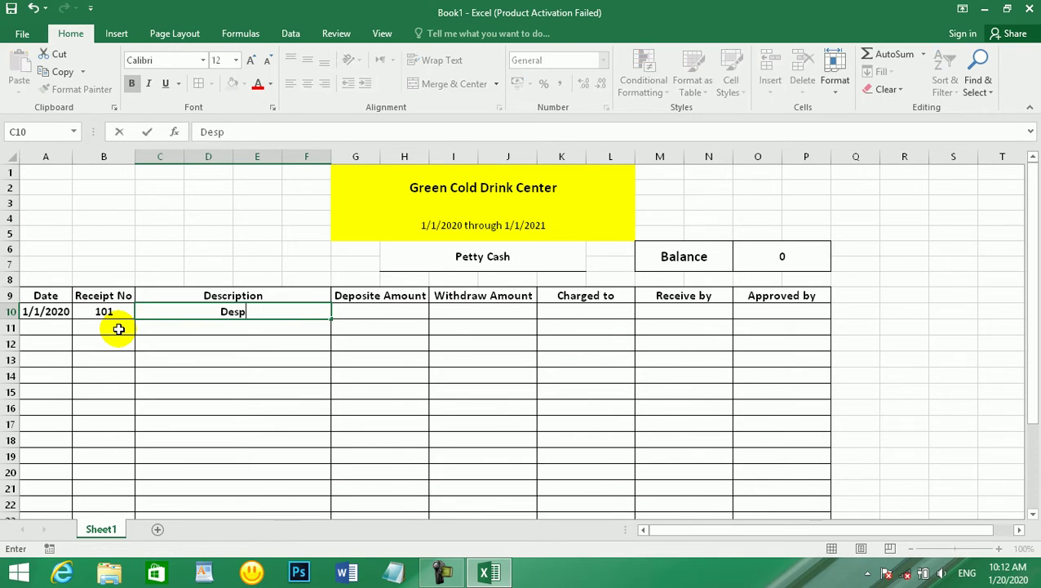
key(BackSpace)
key(BackSpace)
key(BackSpace)
text(poste to)
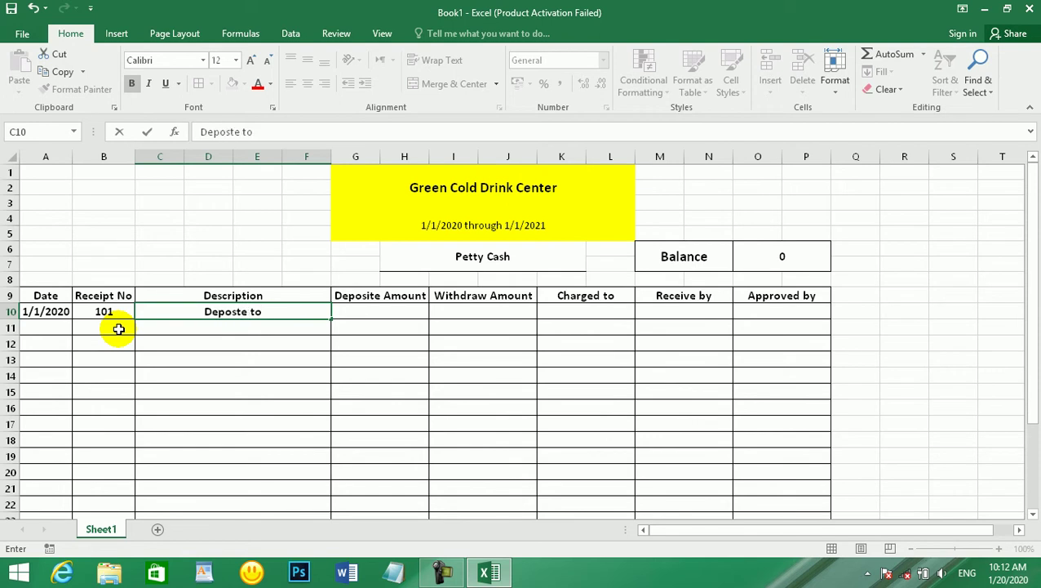
key(BackSpace)
key(BackSpace)
key(BackSpace)
key(BackSpace)
key(BackSpace)
key(BackSpace)
key(BackSpace)
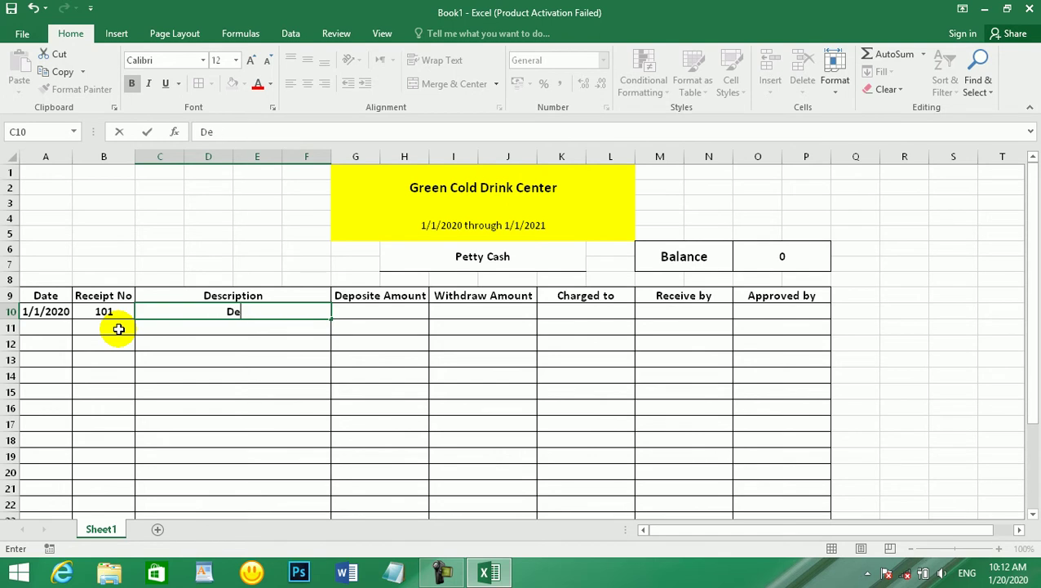
text(posite to Pe)
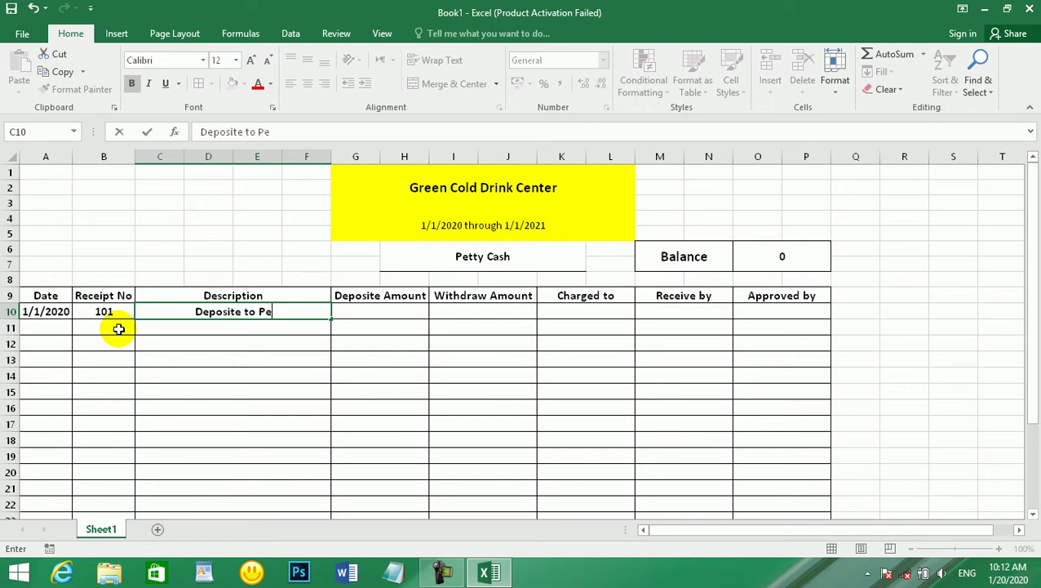
text(tty Cash)
key(Tab)
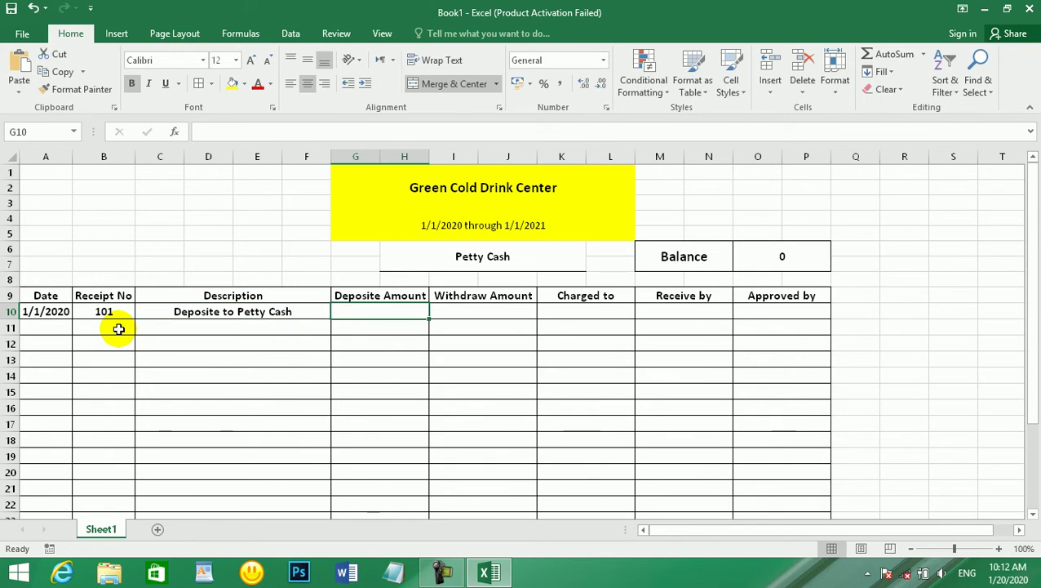
- Record a 50000 deposit charged to Petty Cash, leaving Withdraw Amount empty
text(50000)
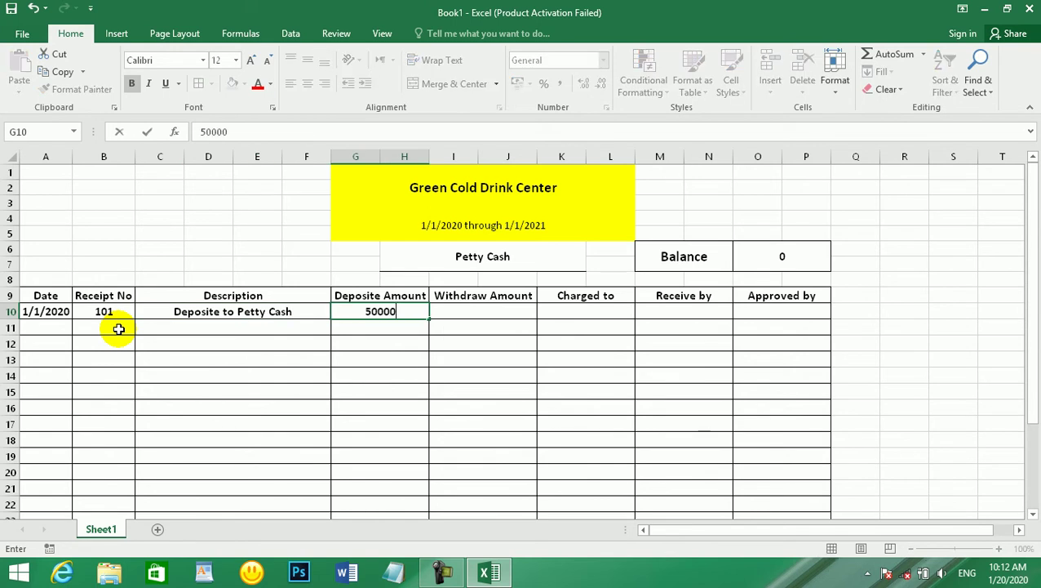
key(Tab)
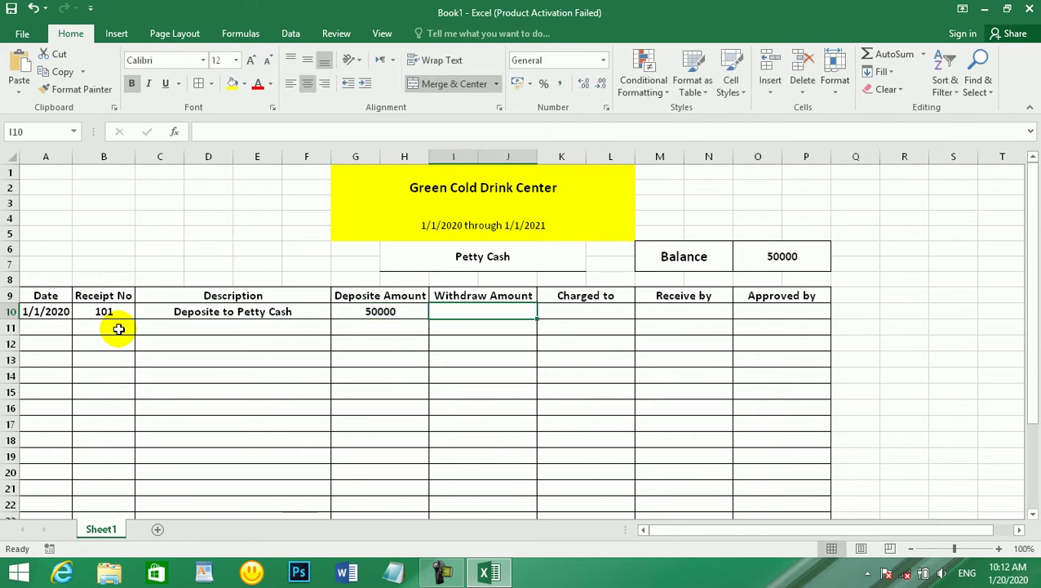
key(Tab)
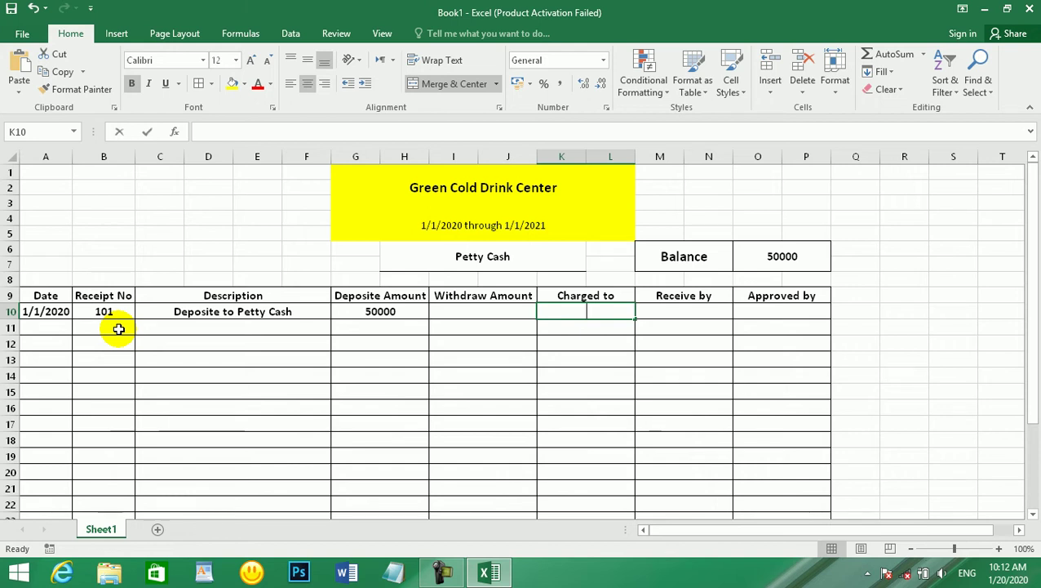
text(Petty CAS)
key(BackSpace)
key(BackSpace)
text(ash)
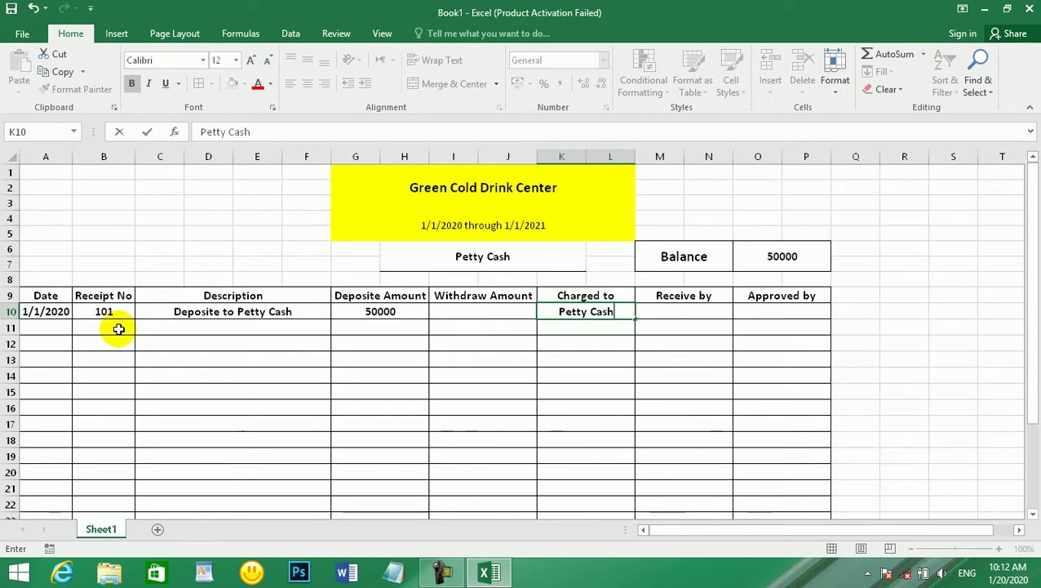
key(Tab)
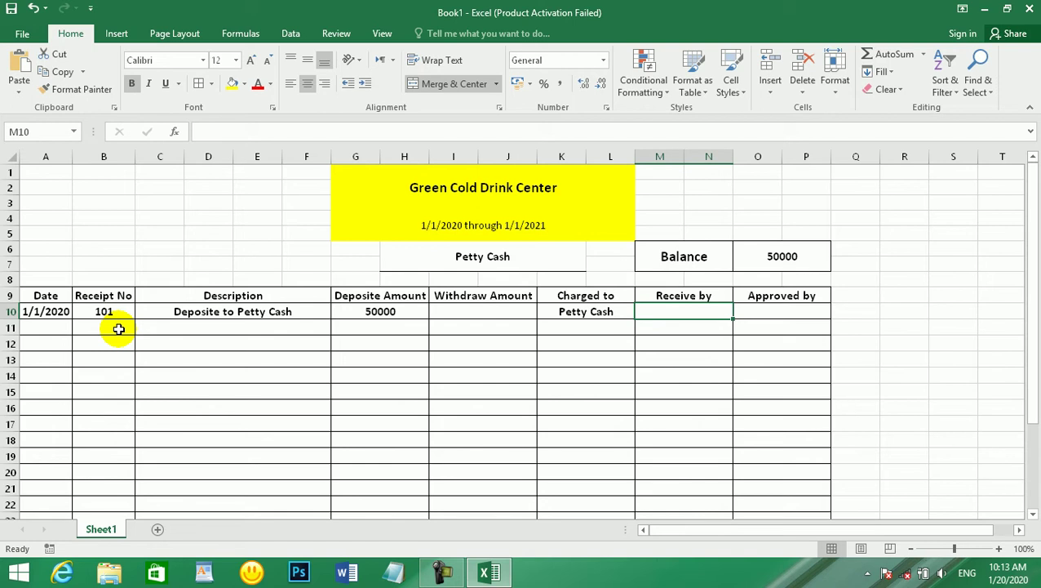
- Type the receiver's name under Receive by and the approver's name under Approved by
text(A)
key(BackSpace)
text(Imran)
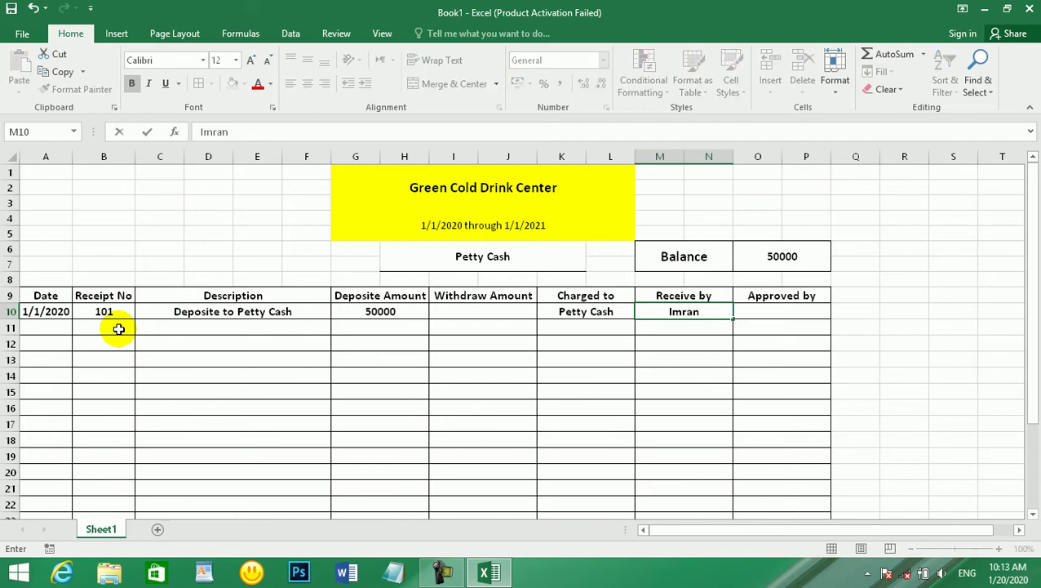
key(Tab)
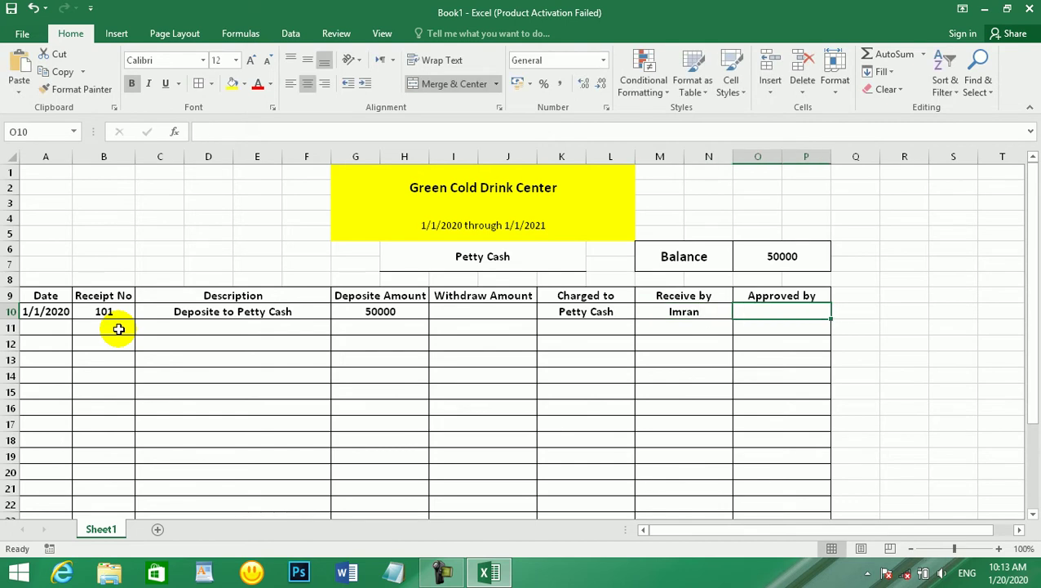
text(Manag)
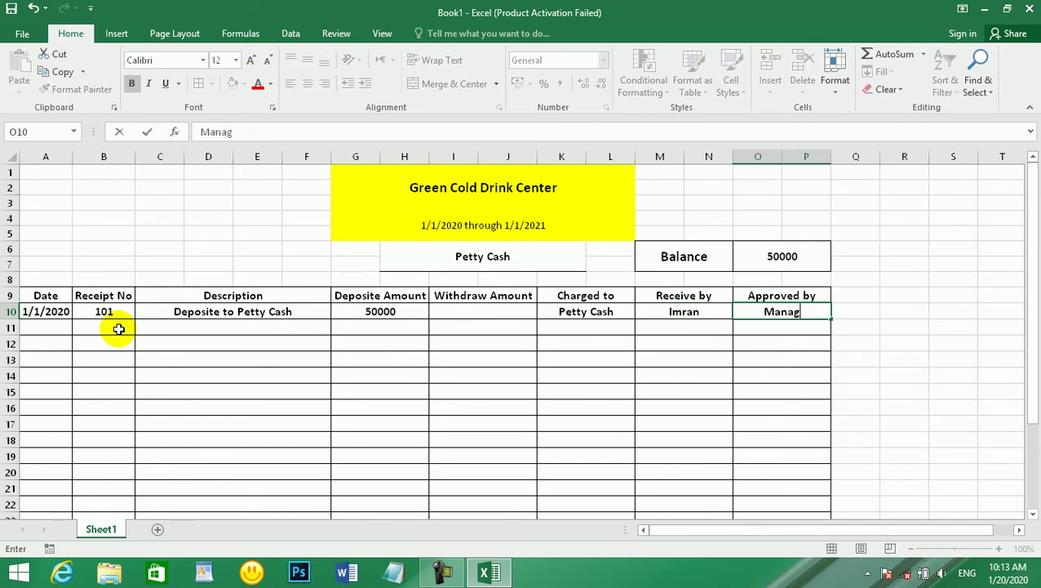
key(BackSpace)
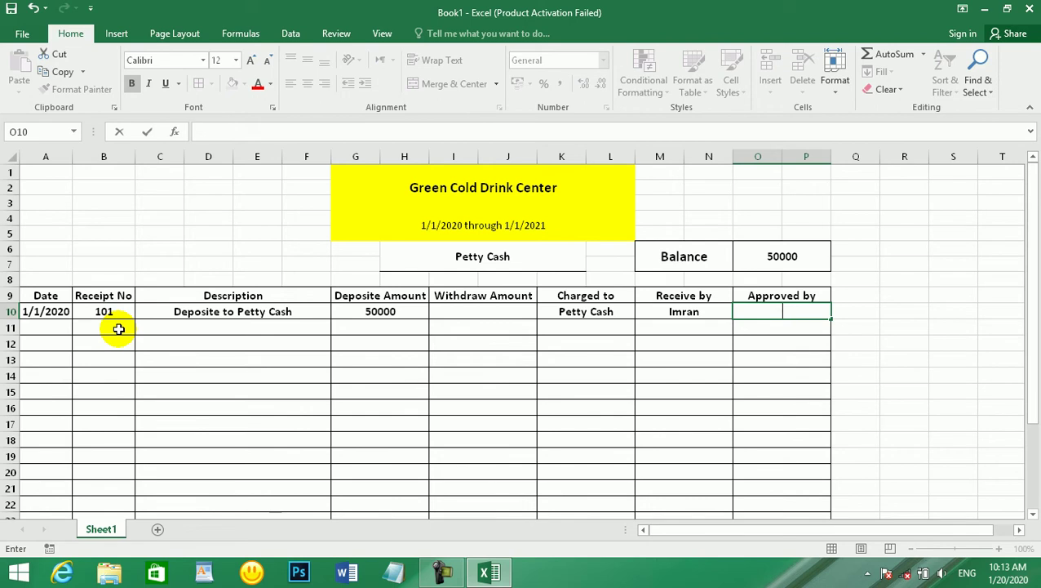
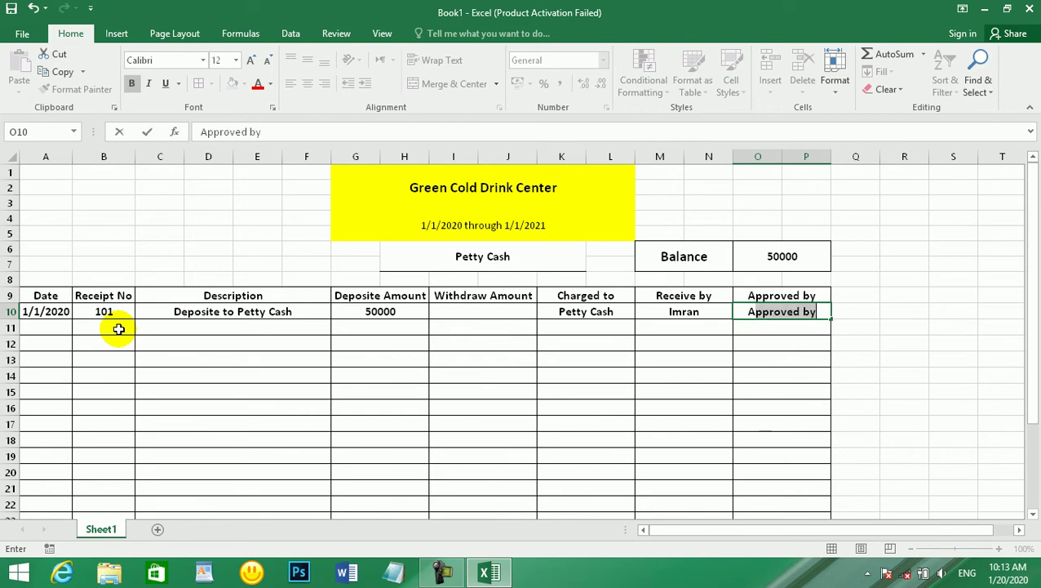
- Commit the approver's name and review row 10's date, receipt and 50000 deposit
click(118, 328)
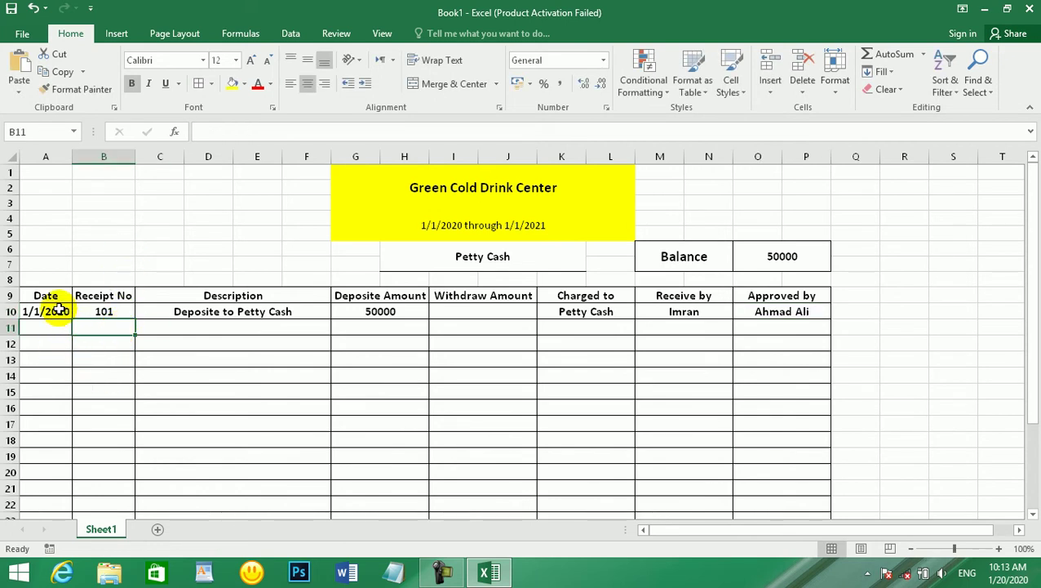
drag(47, 311, 100, 311)
click(379, 311)
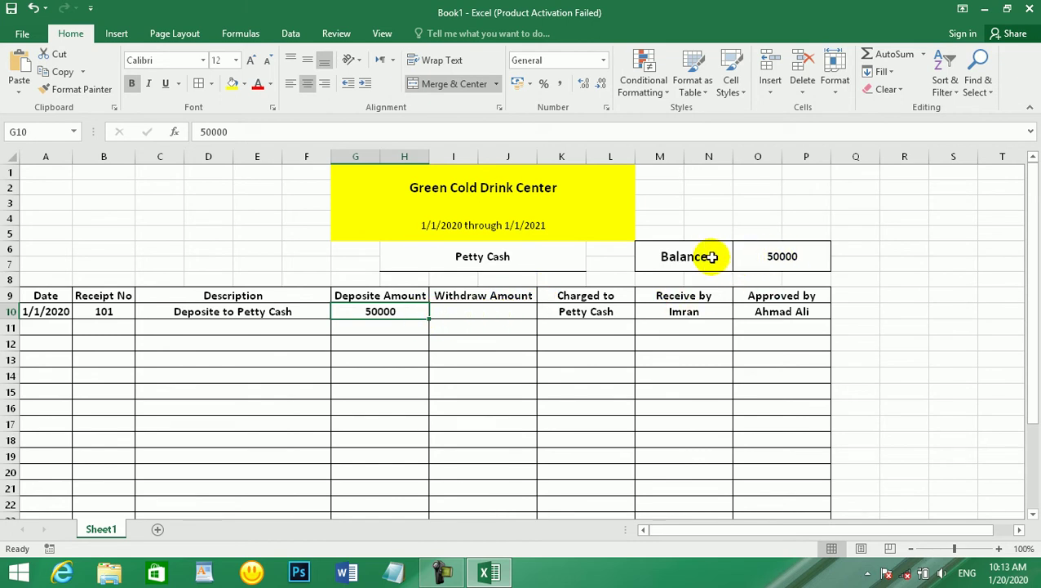
- Check the Balance formula =G26-I26 unchanged, then go to row 11's Date cell
click(790, 256)
double_click(790, 256)
click(663, 341)
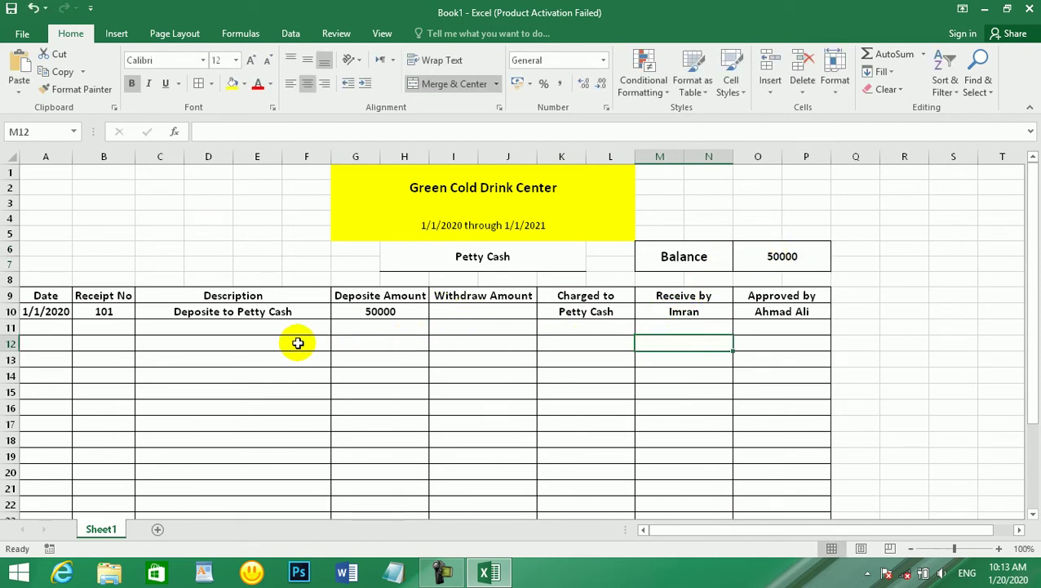
click(258, 327)
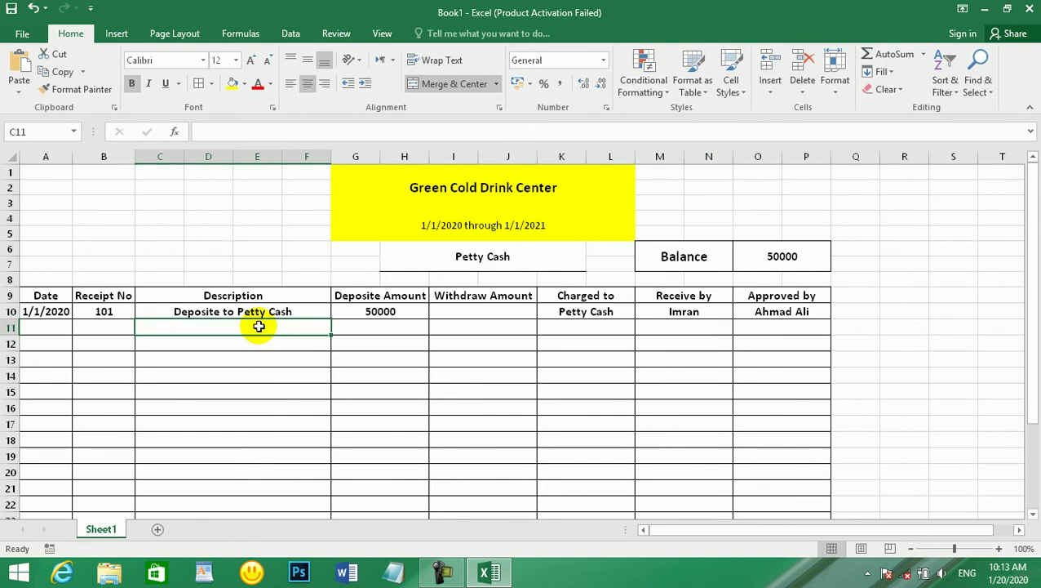
key(Left)
key(Left)
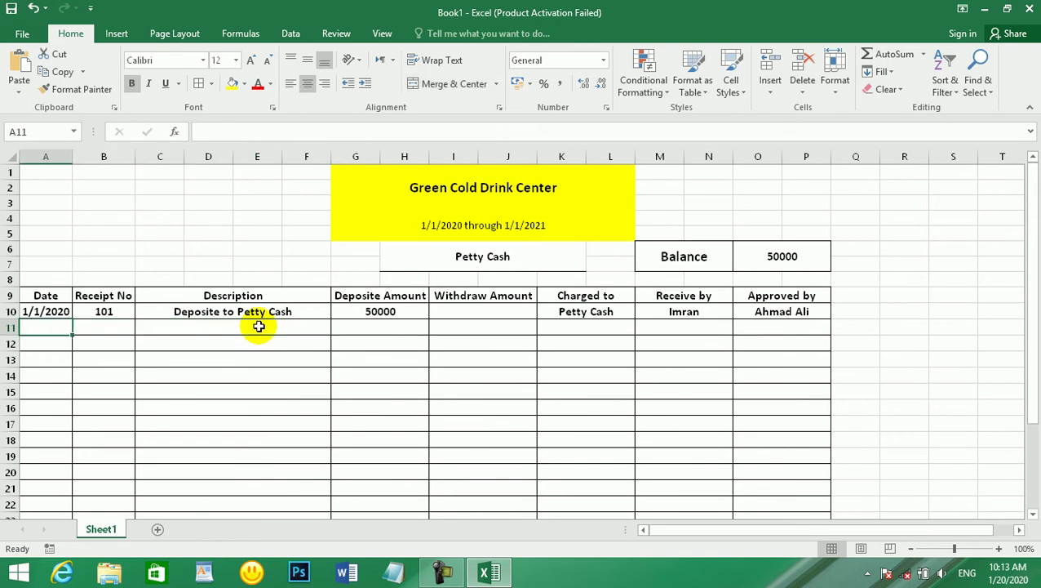
- Enter date 1/2/2020, receipt 104 and a pizza-for-overtime-employee description in row 11
text(1)
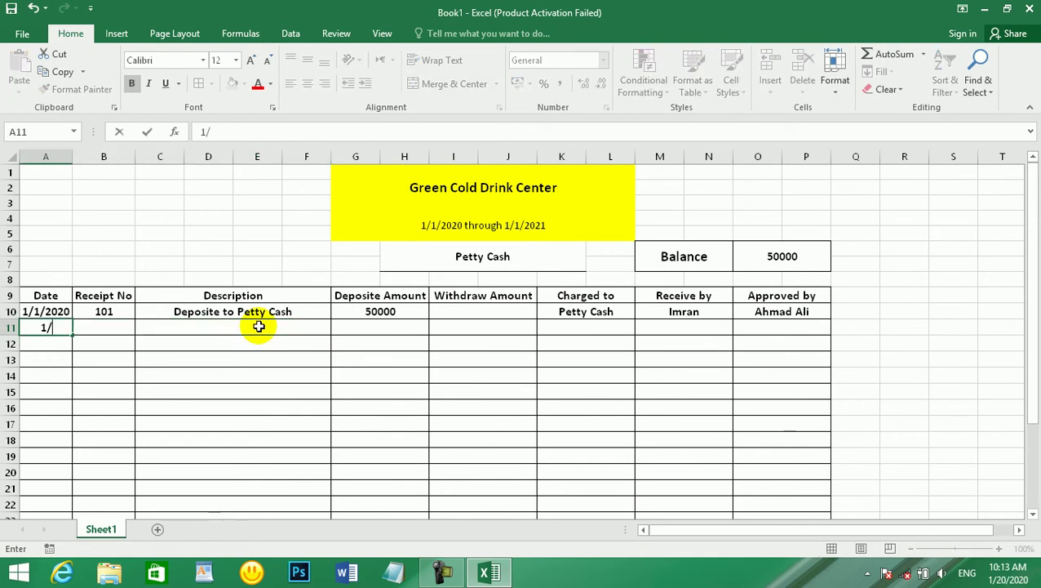
text(/2/2020)
key(Tab)
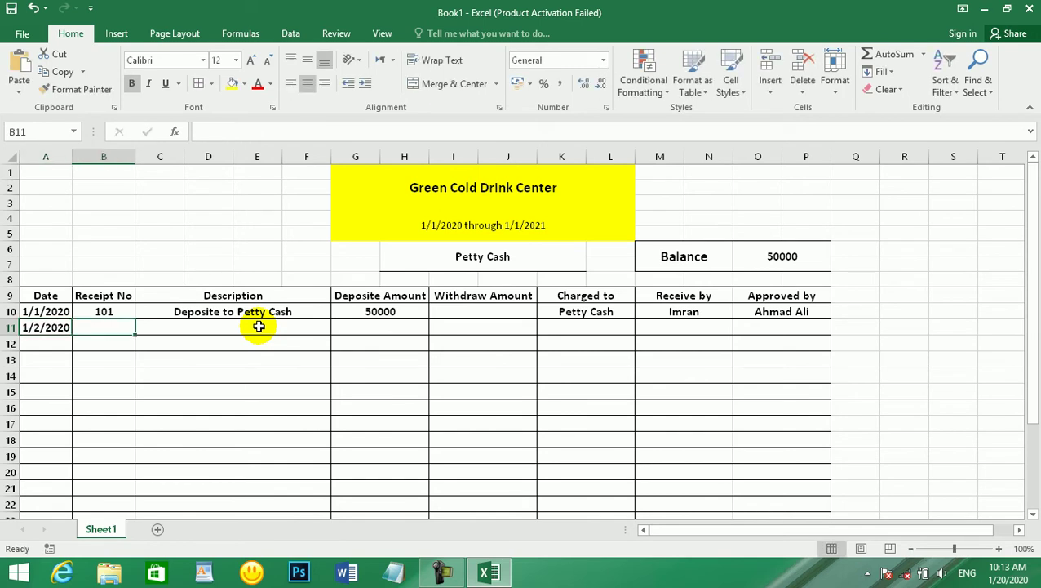
text(1)
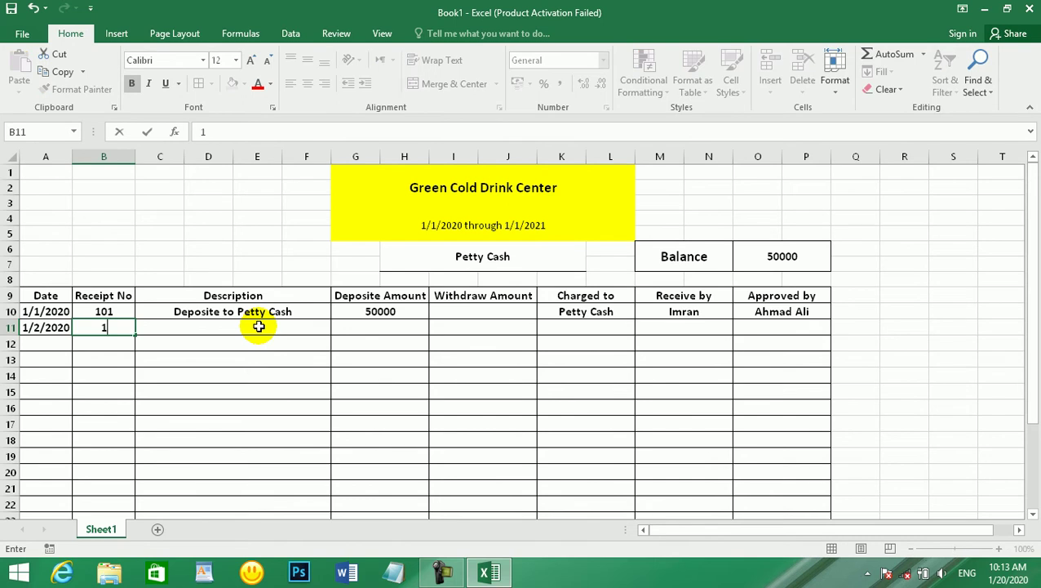
text(04)
key(Tab)
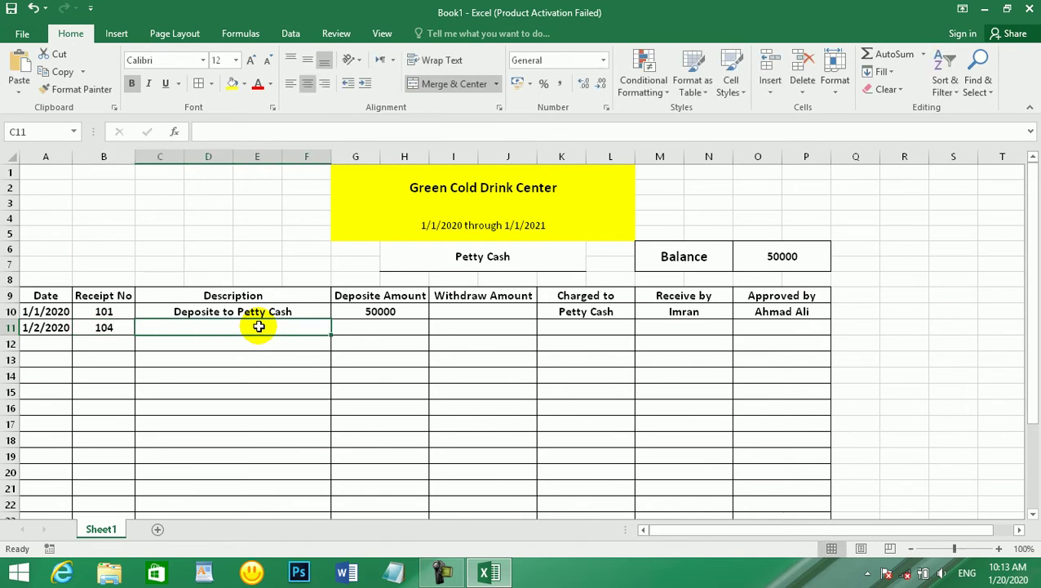
text(Pizza for over)
text(time )
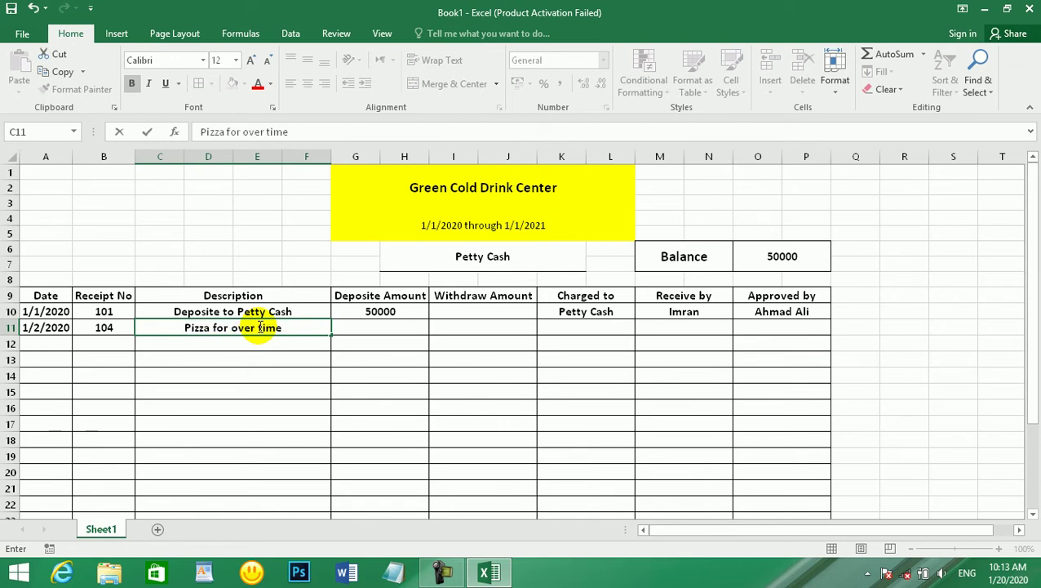
text(Empolyee)
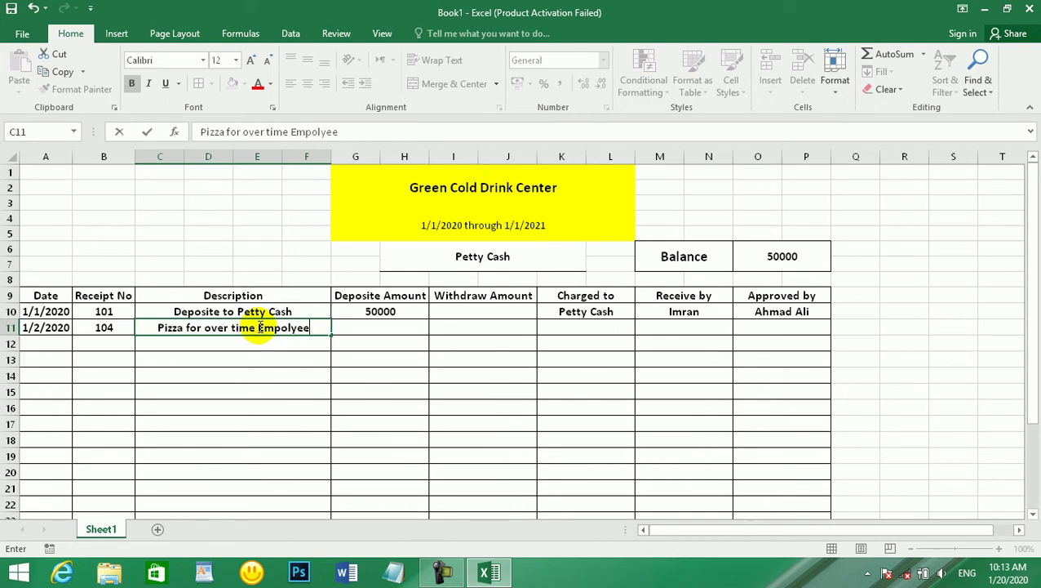
key(Tab)
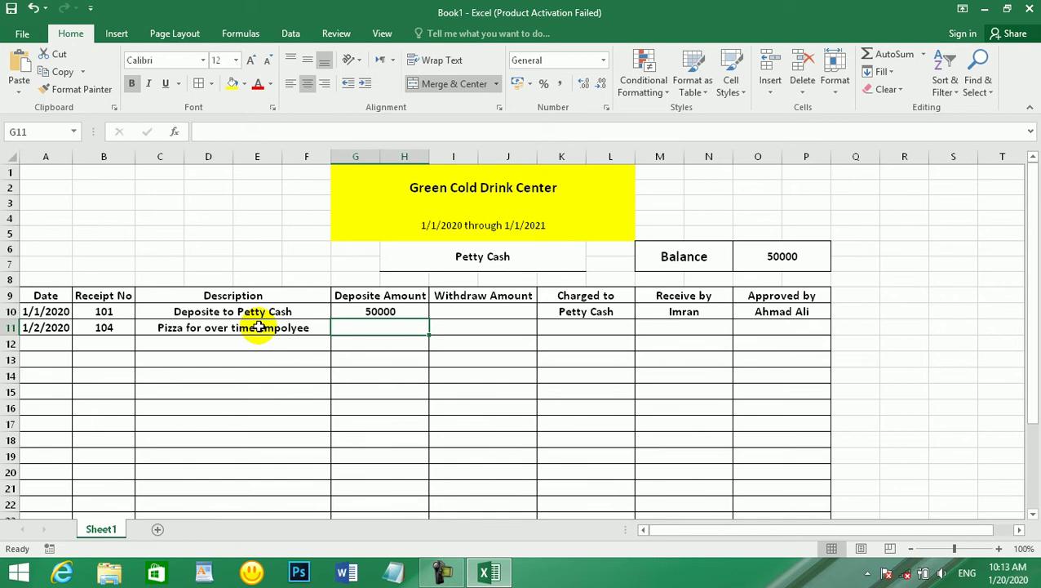
- Record a 400 withdrawal under Withdraw Amount, skipping Deposite Amount
key(Tab)
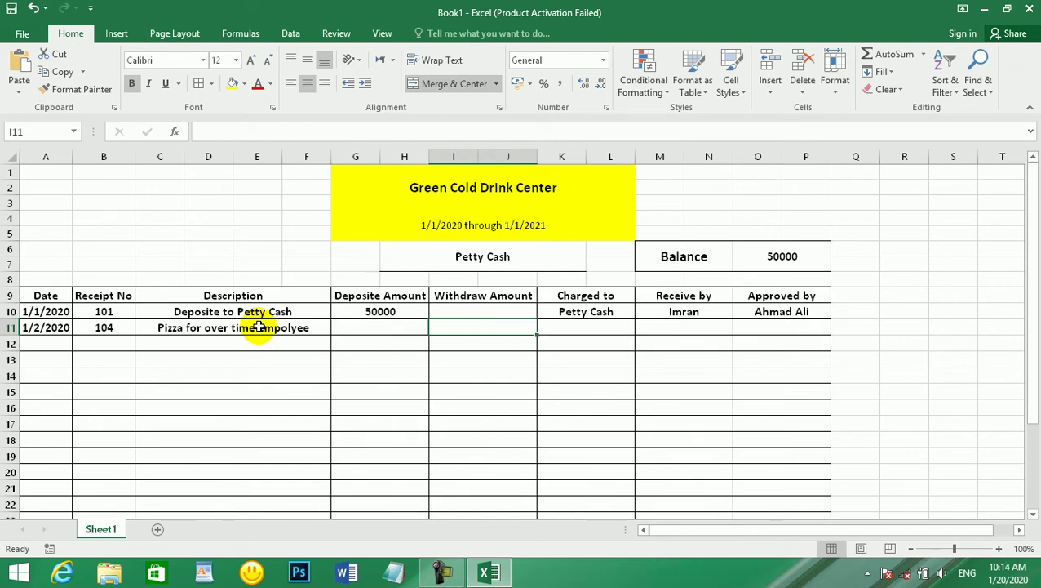
text(4000)
key(BackSpace)
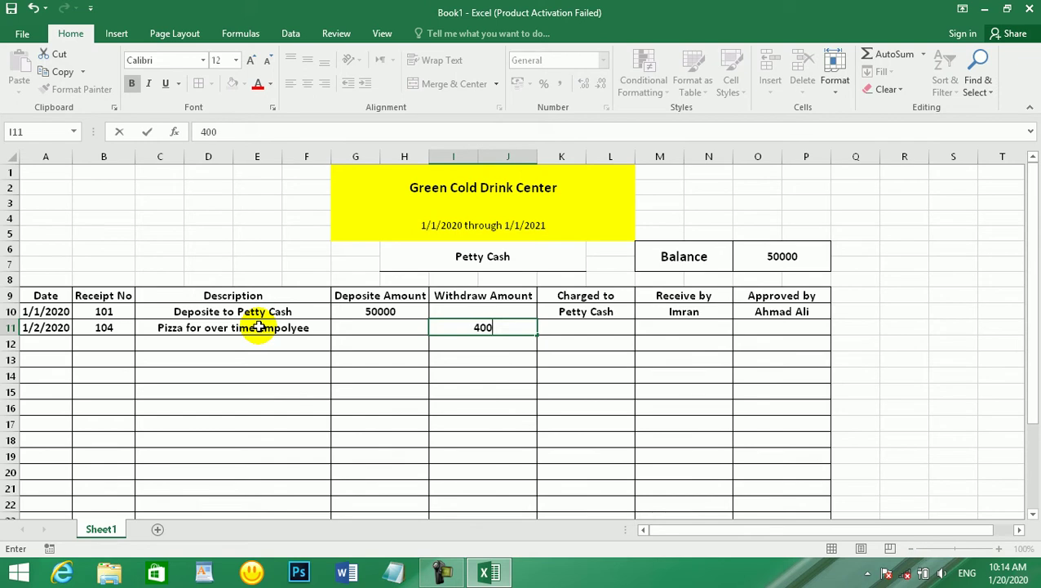
key(Tab)
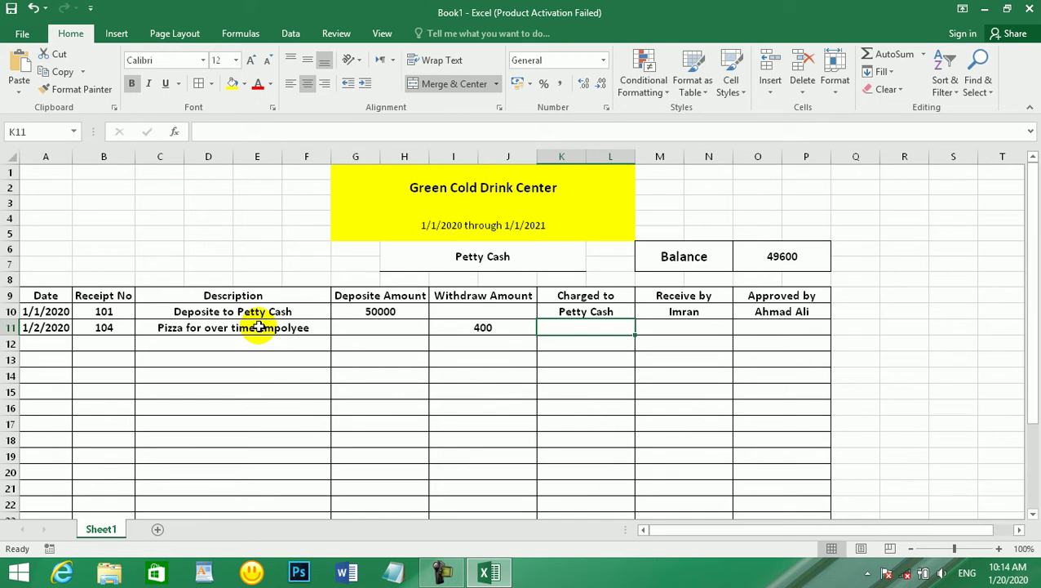
- Set Charged to for row 11 to 'Morale A/C'
text(Mo)
key(BackSpace)
key(BackSpace)
text(P)
key(BackSpace)
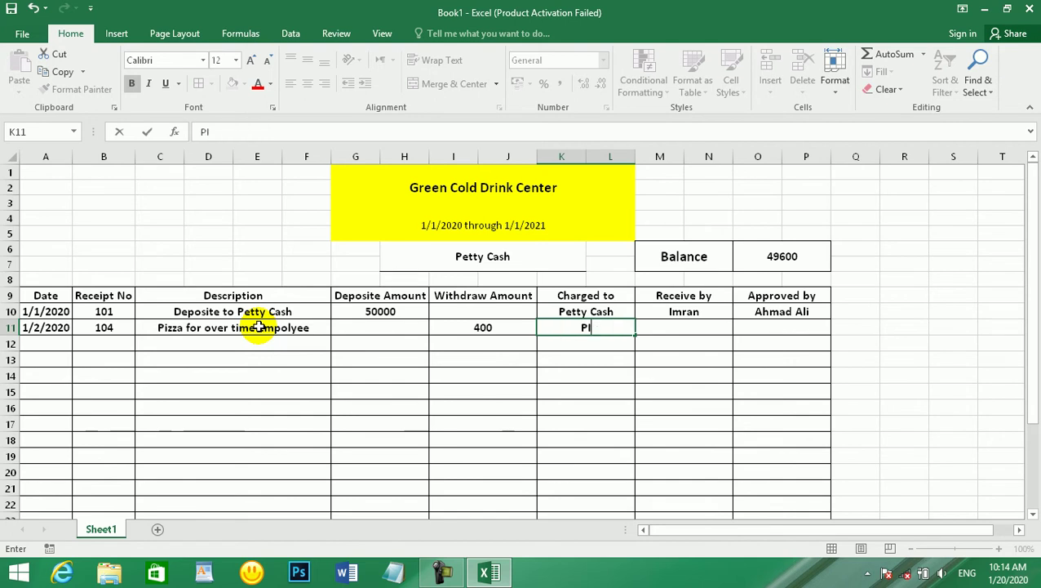
text(izza)
key(BackSpace)
key(BackSpace)
key(BackSpace)
key(BackSpace)
key(BackSpace)
text(More)
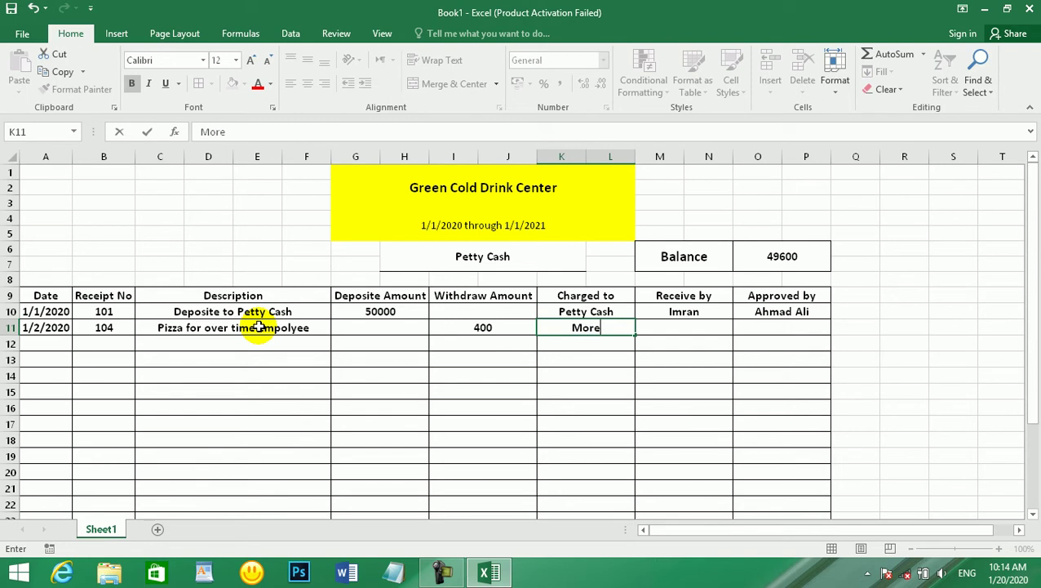
key(BackSpace)
text(le)
key(BackSpace)
key(BackSpace)
text(a)
key(BackSpace)
text(le)
key(BackSpace)
key(BackSpace)
text(ale A/C)
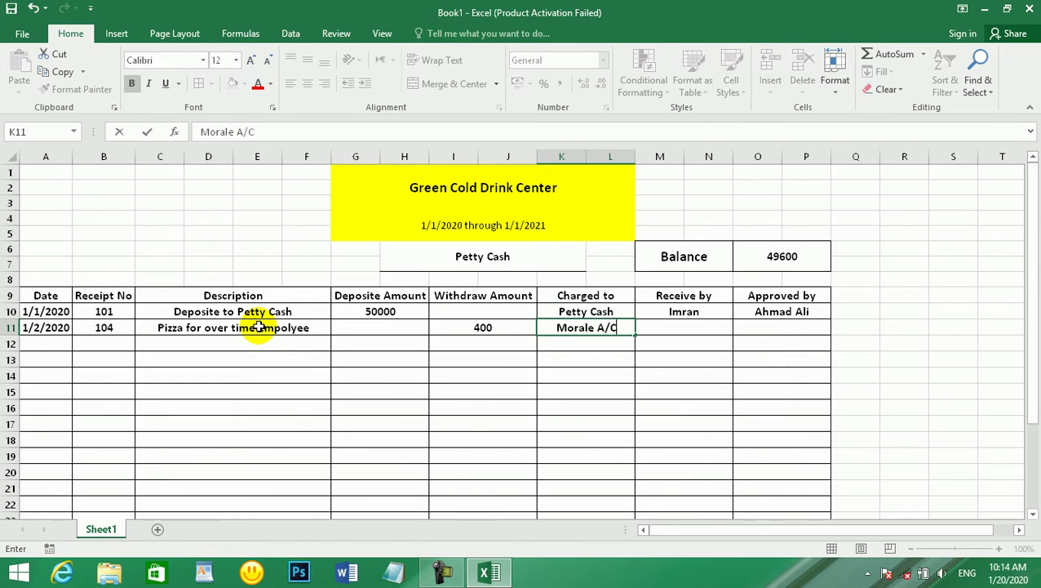
key(Tab)
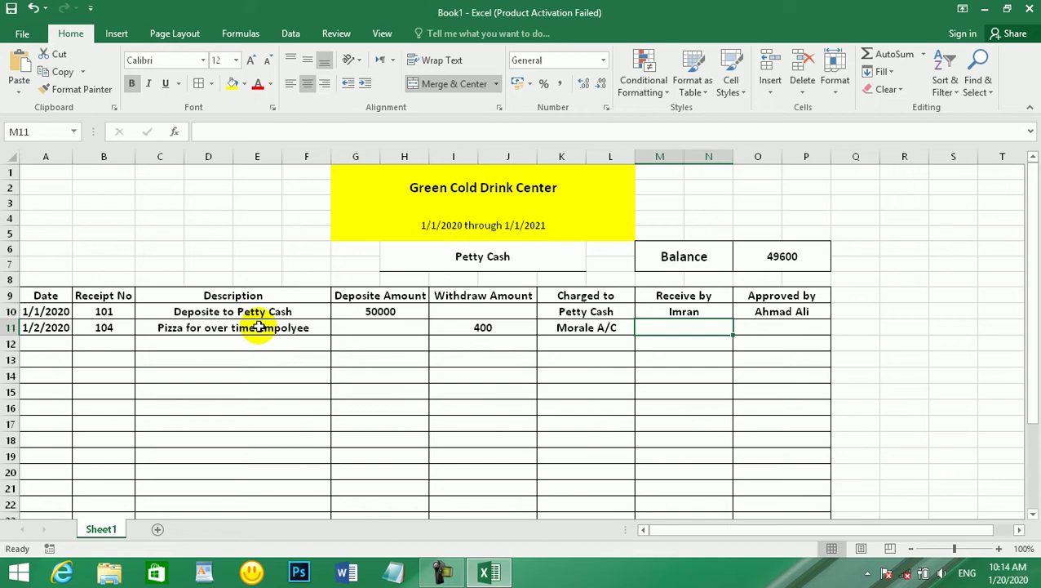
- Enter the receiver's and approver's names, then return to the next empty Date cell
text(Kareem)
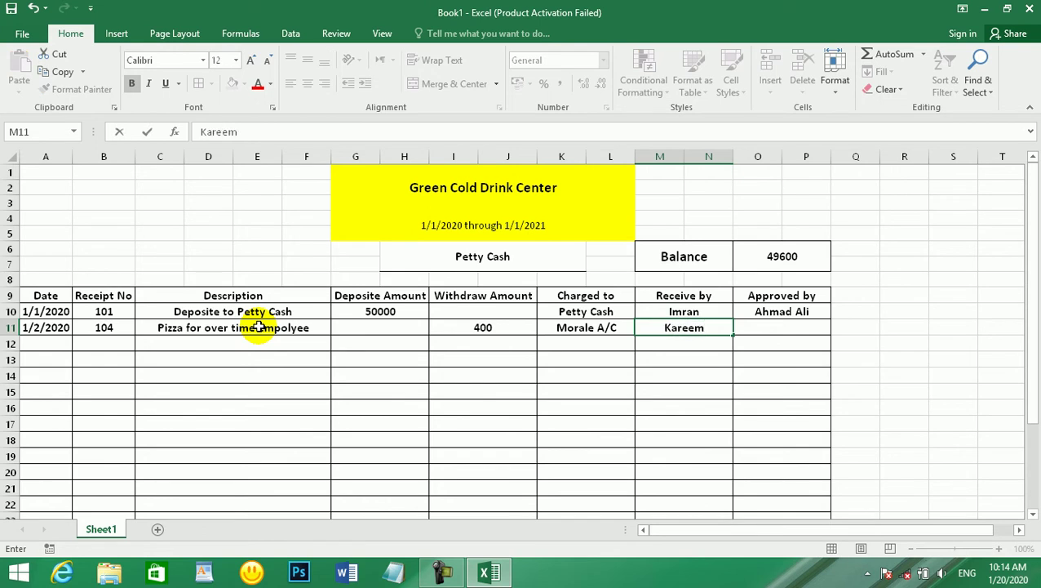
key(Tab)
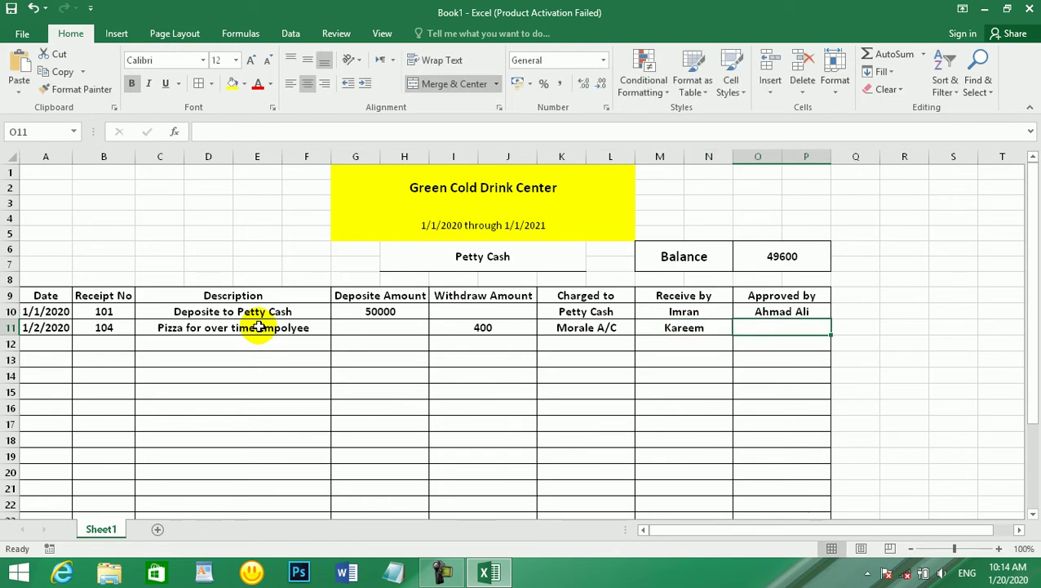
key(Return)
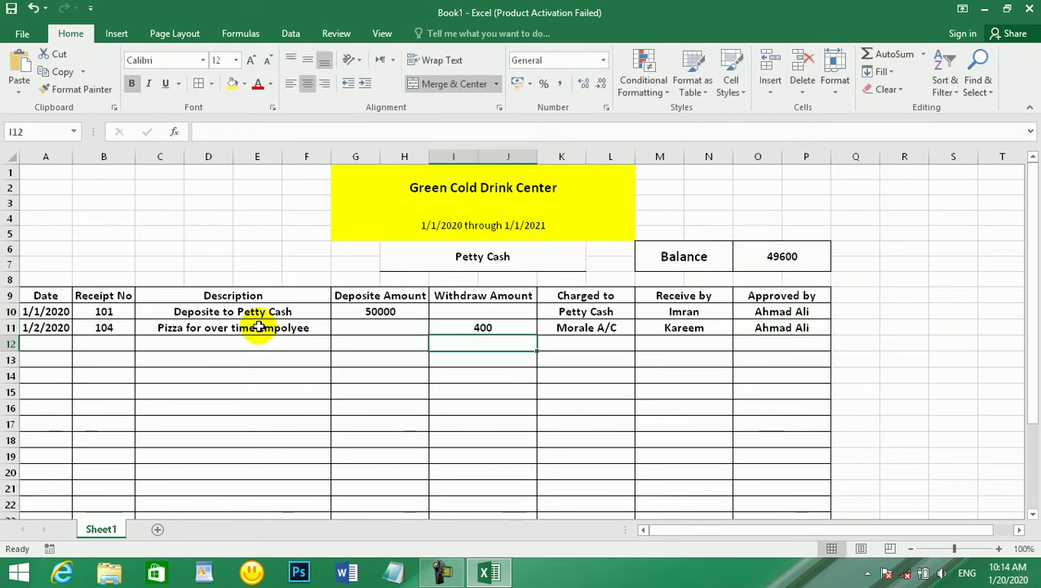
key(Down)
key(Left)
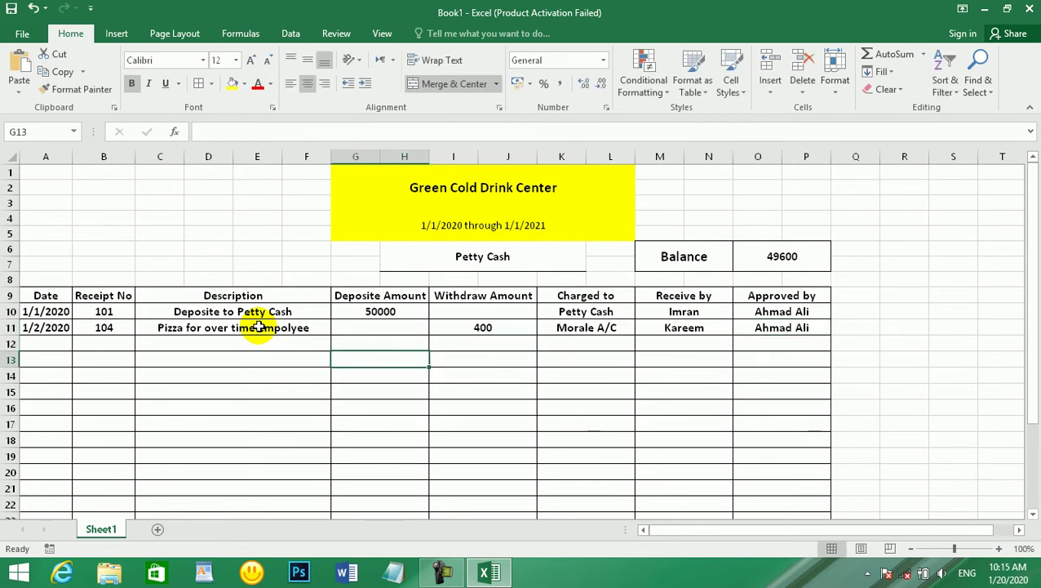
key(Left)
key(Left)
key(Left)
key(Up)
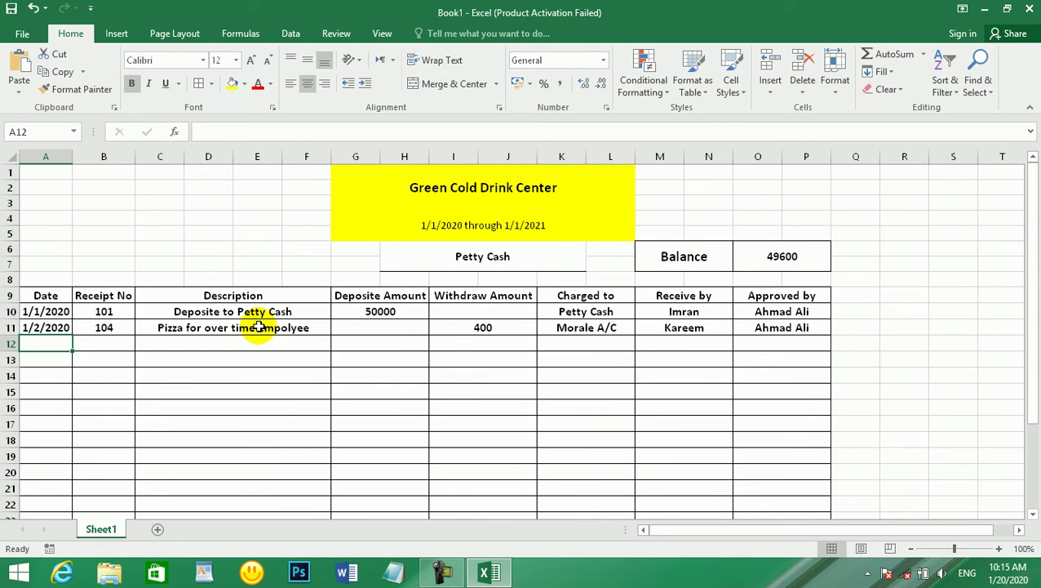
- In row 12, enter date 1/3/2020, receipt 106 and description Refreshment and Meal
text(1/)
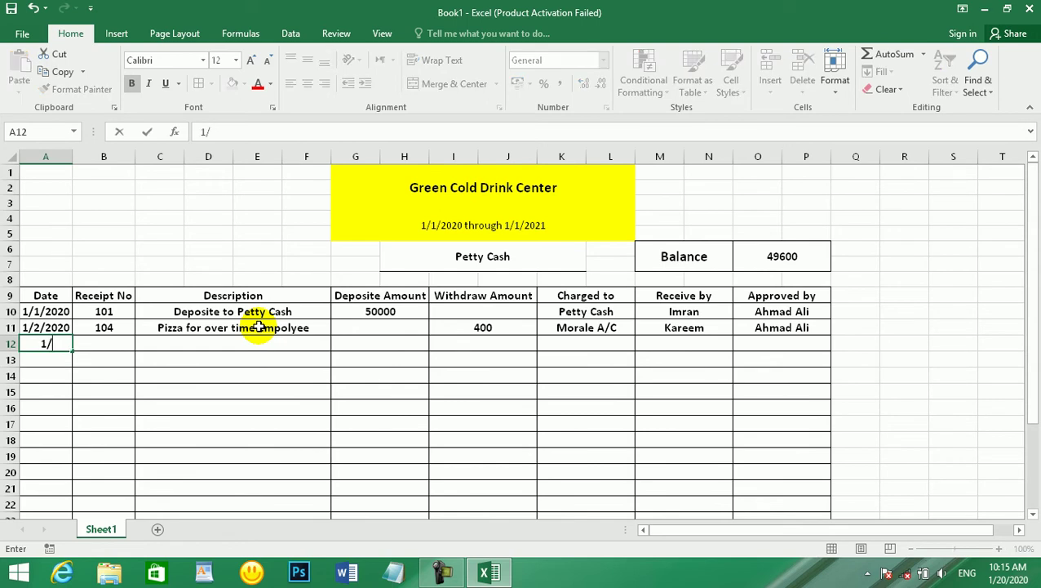
text(3/2020)
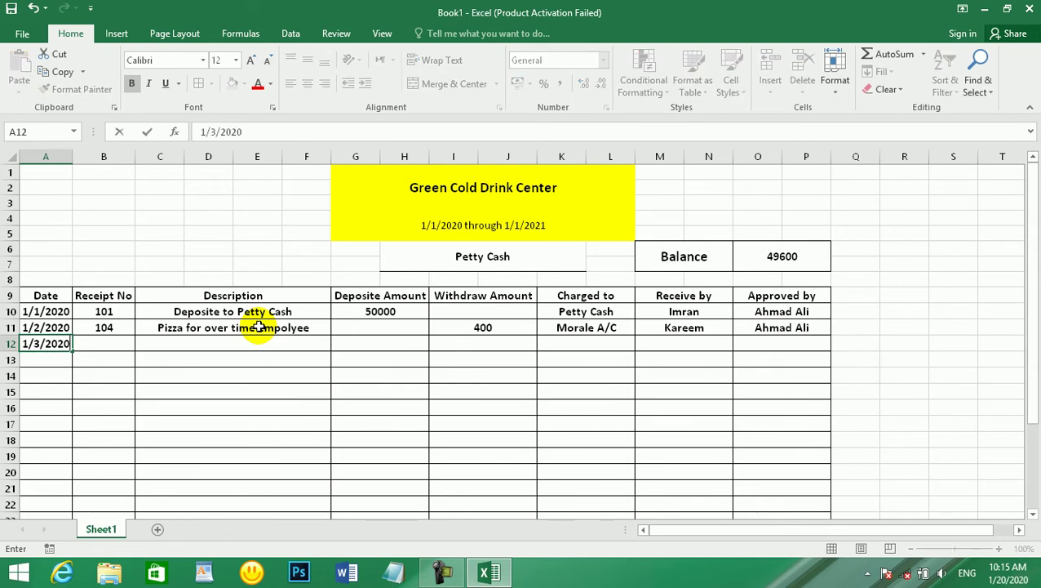
key(Tab)
text(106)
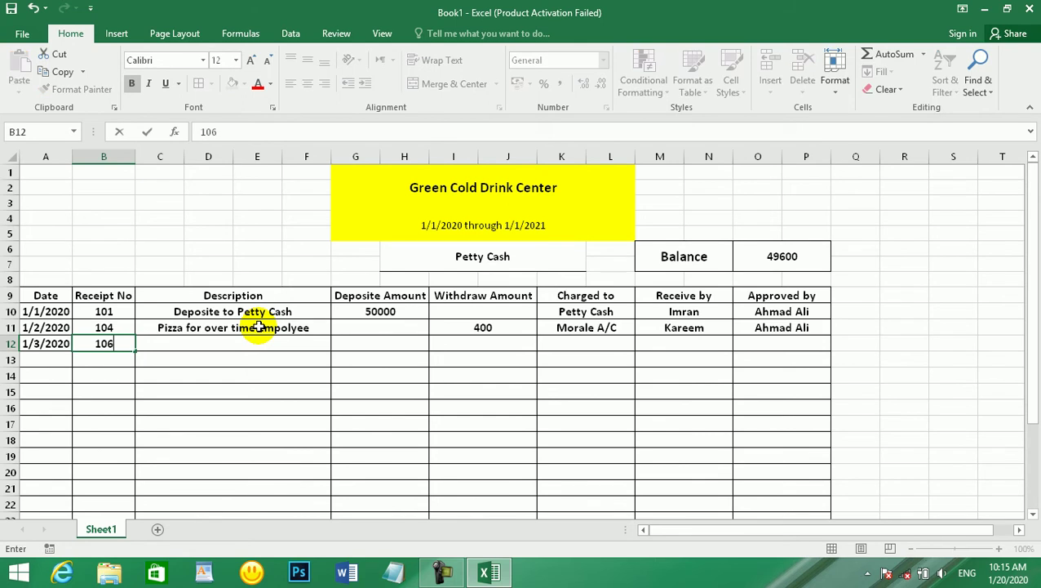
key(Tab)
text(Refr)
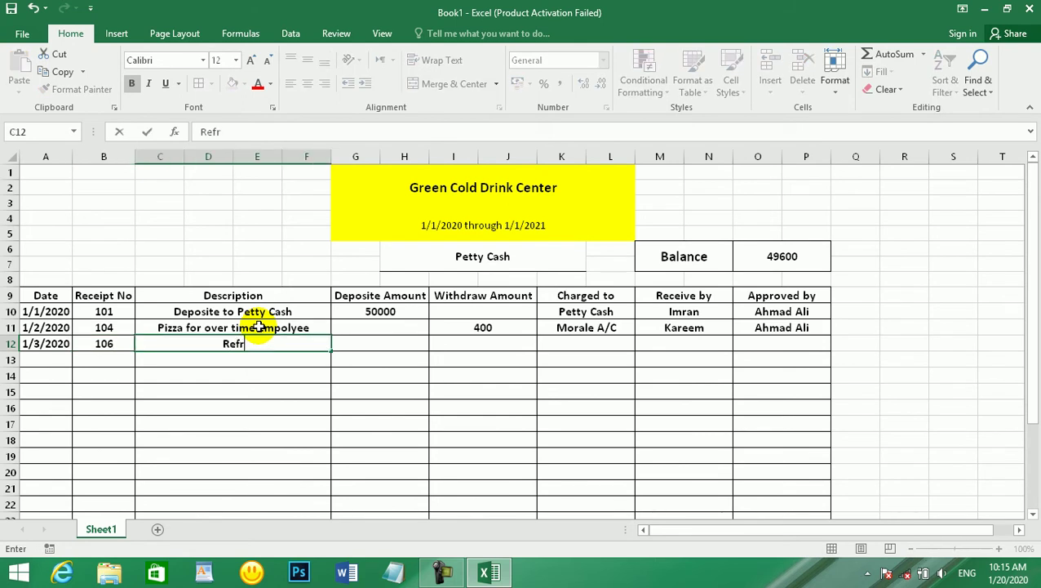
text(eshment )
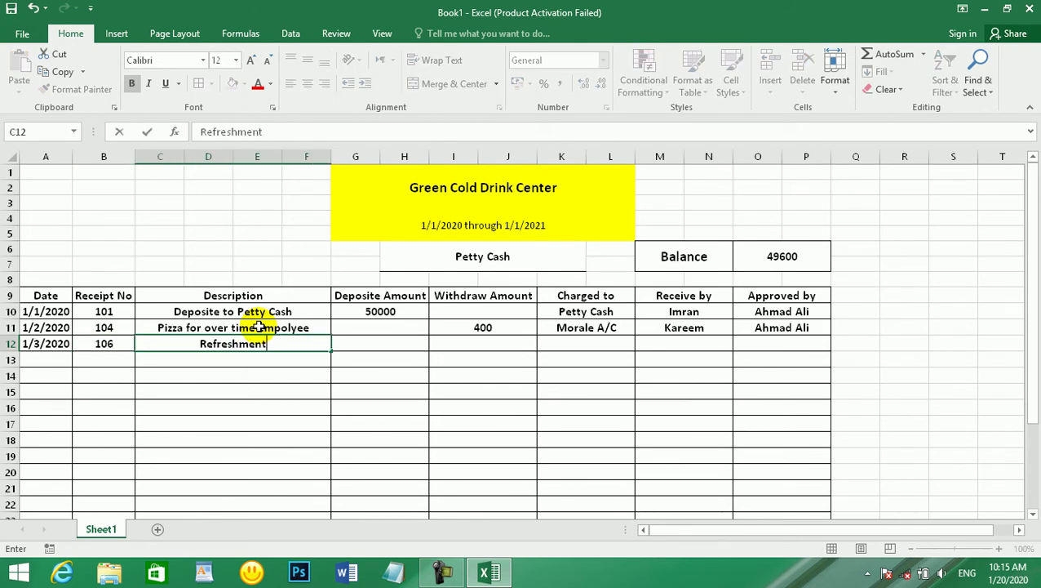
text(A)
key(BackSpace)
text(and )
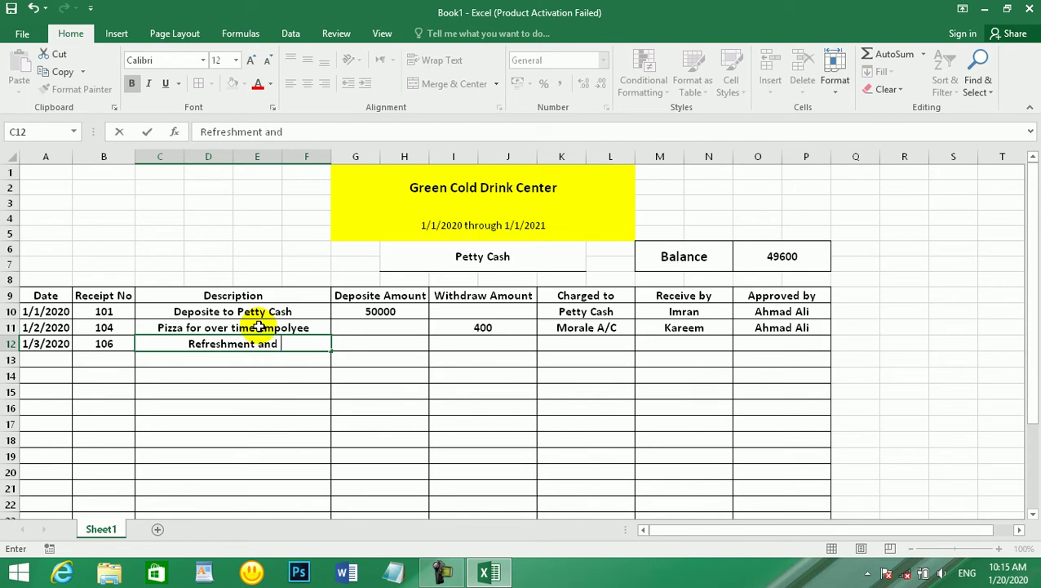
text(Meal)
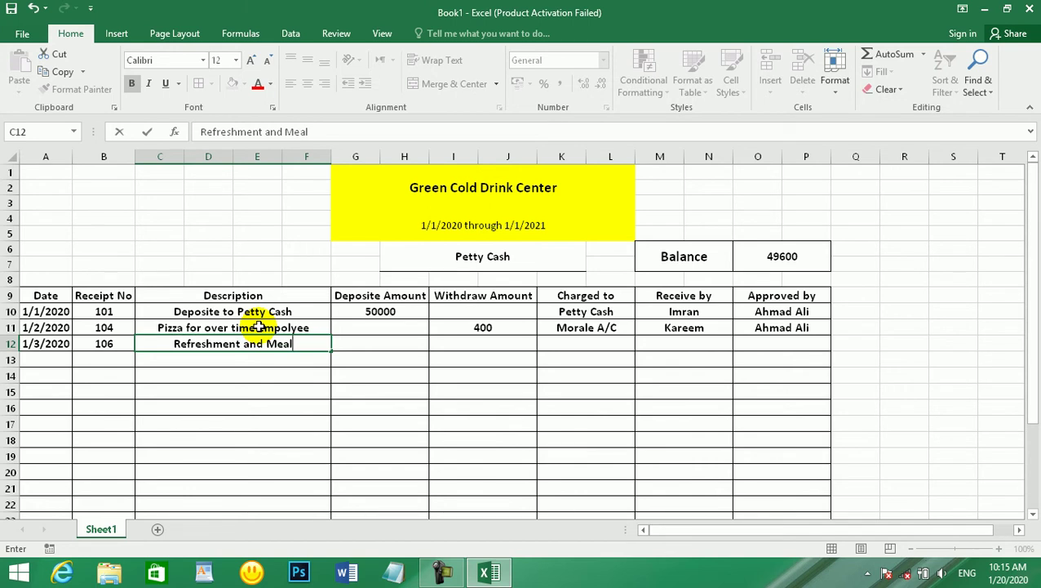
key(Tab)
key(Tab)
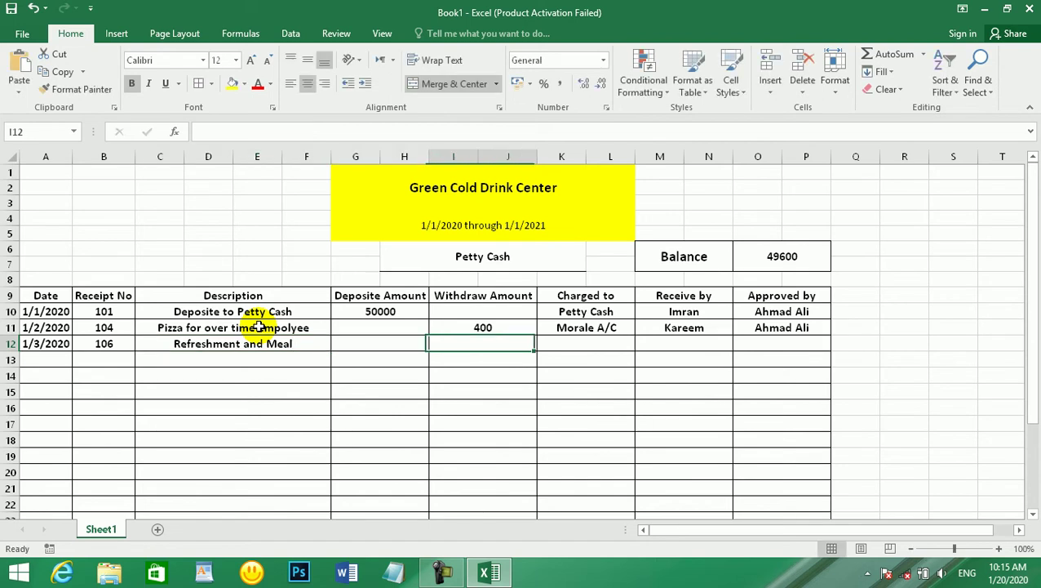
- Record the 1000 withdrawal charged to Meal A/C, bringing the balance to 48600
text(1000)
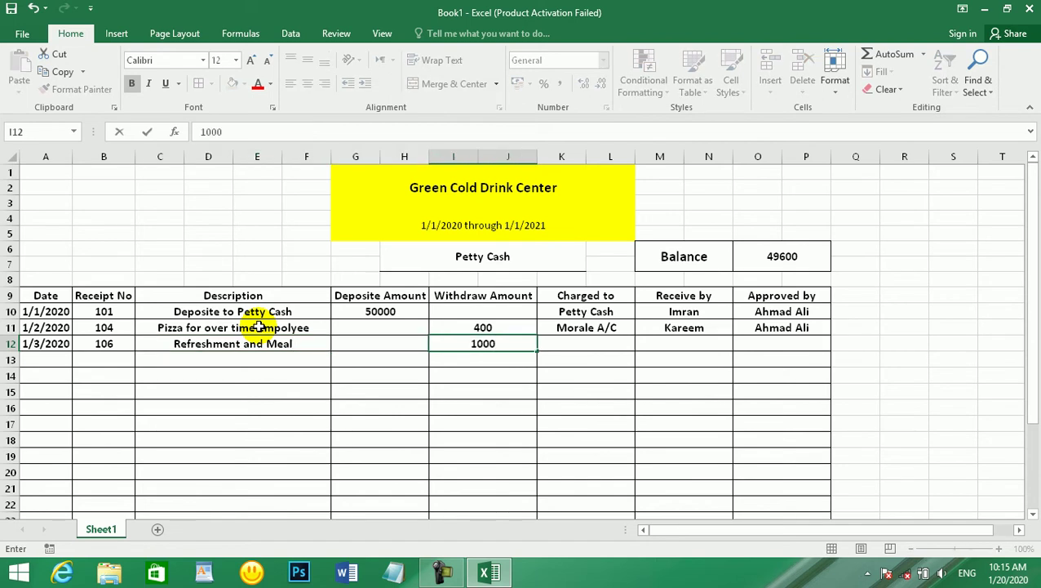
key(Tab)
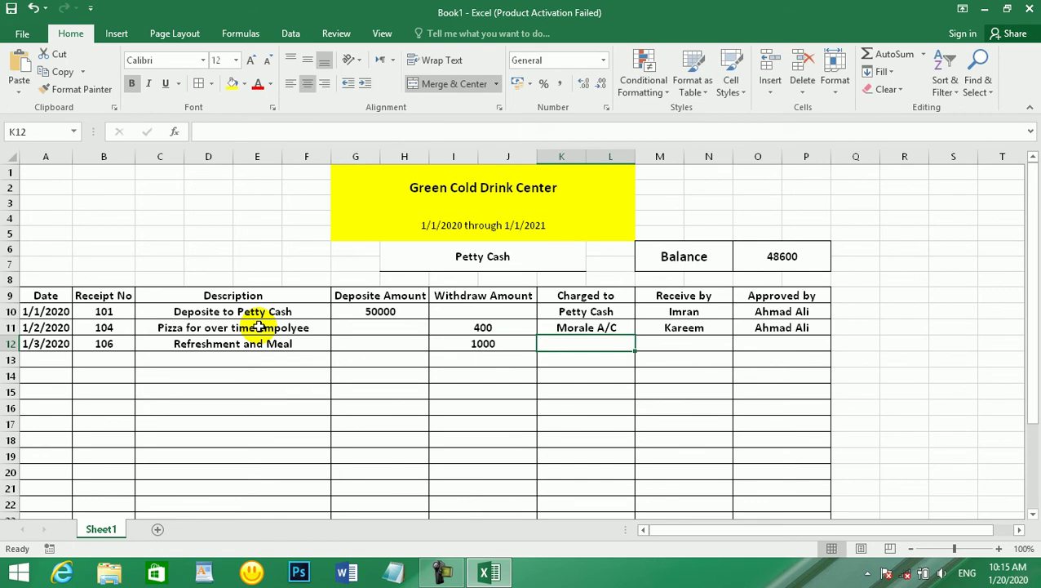
text(Meal )
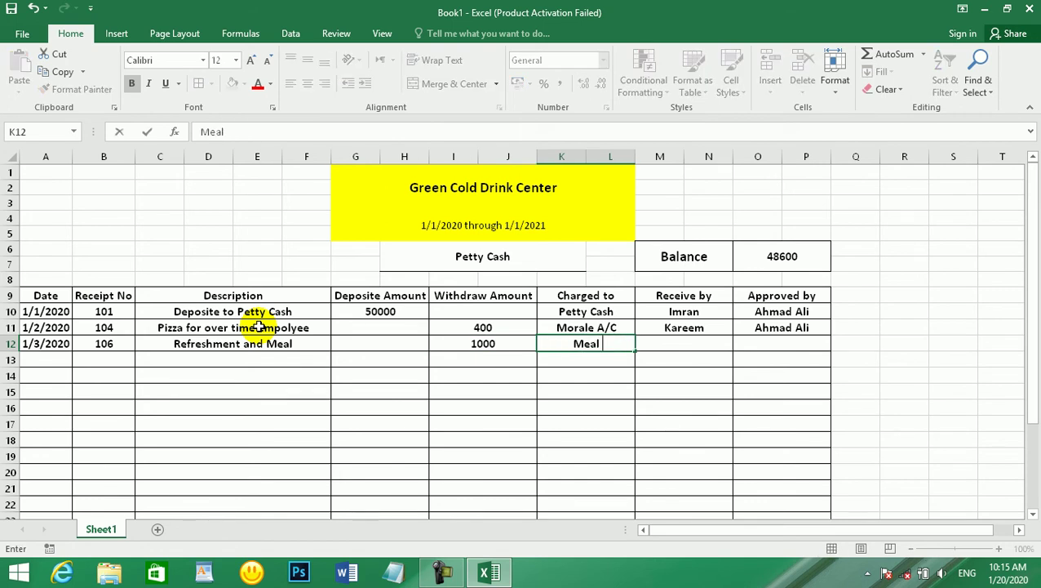
text(A/C)
key(Tab)
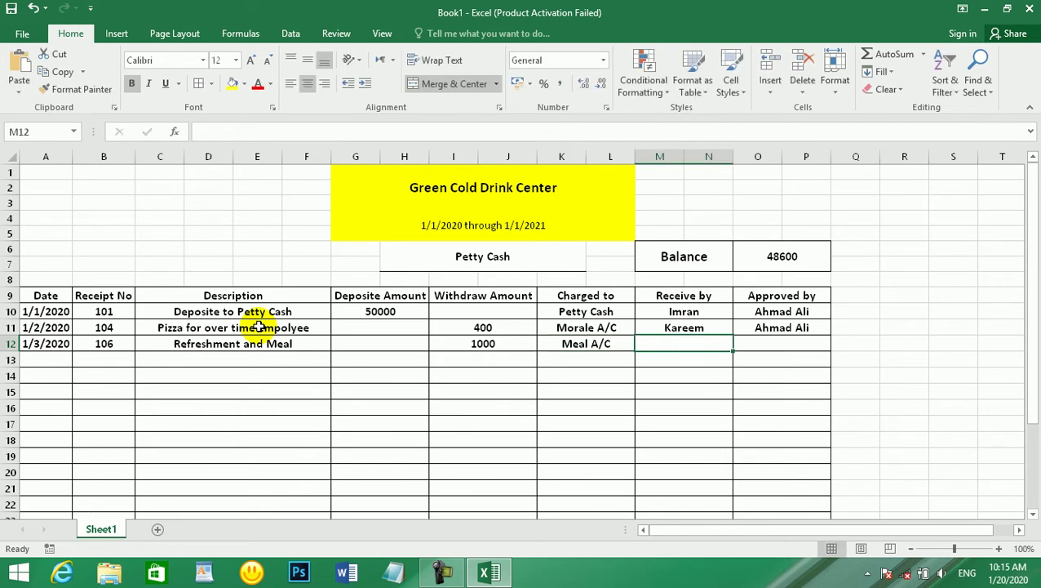
- Correct the M9 column heading from 'Receive by' to 'Received by'
double_click(691, 297)
text(D)
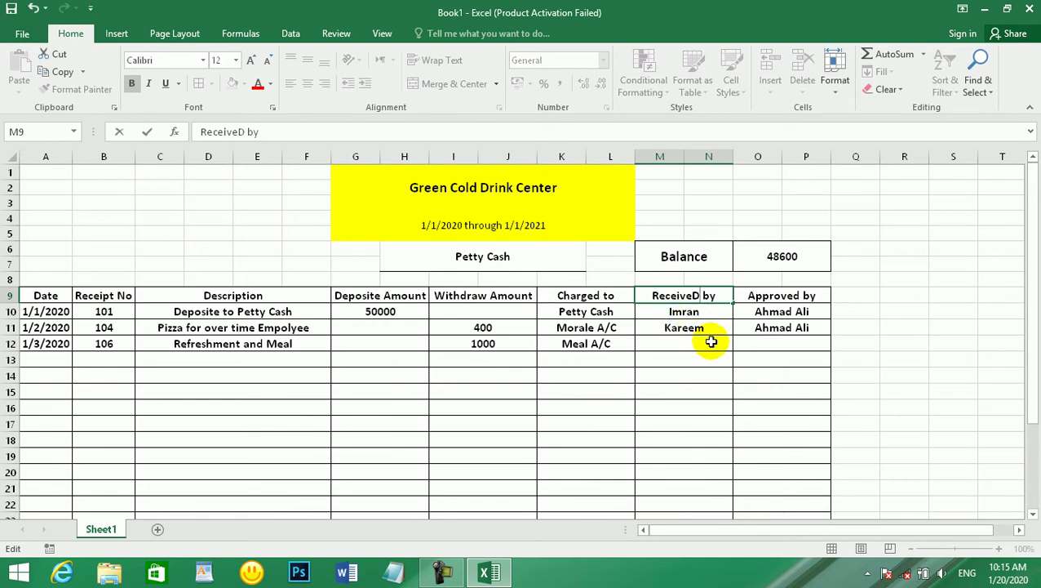
key(BackSpace)
text(d)
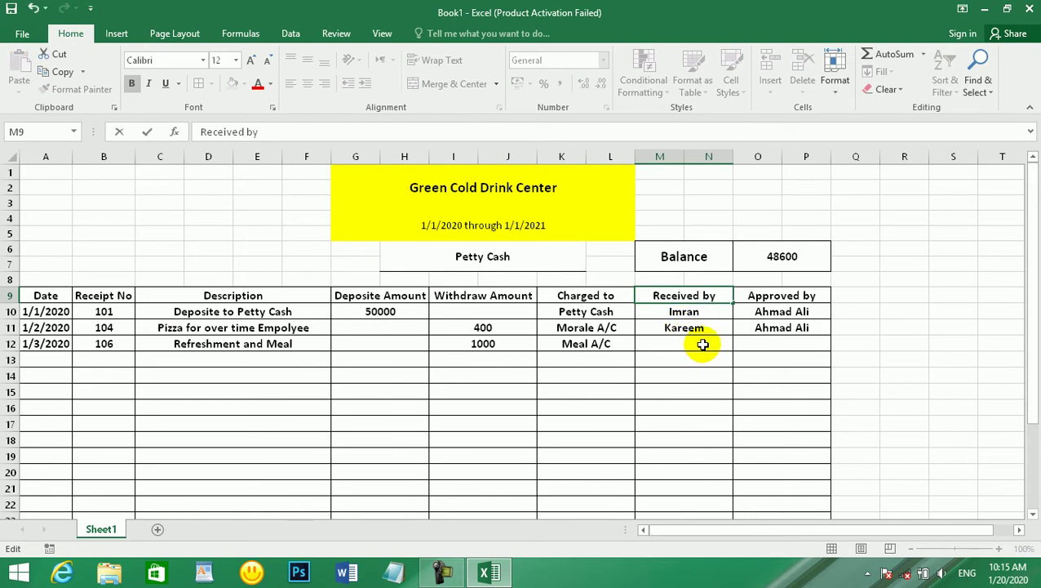
- Enter row 12's receiver and approver names, then move to the row 13 Date cell
click(703, 344)
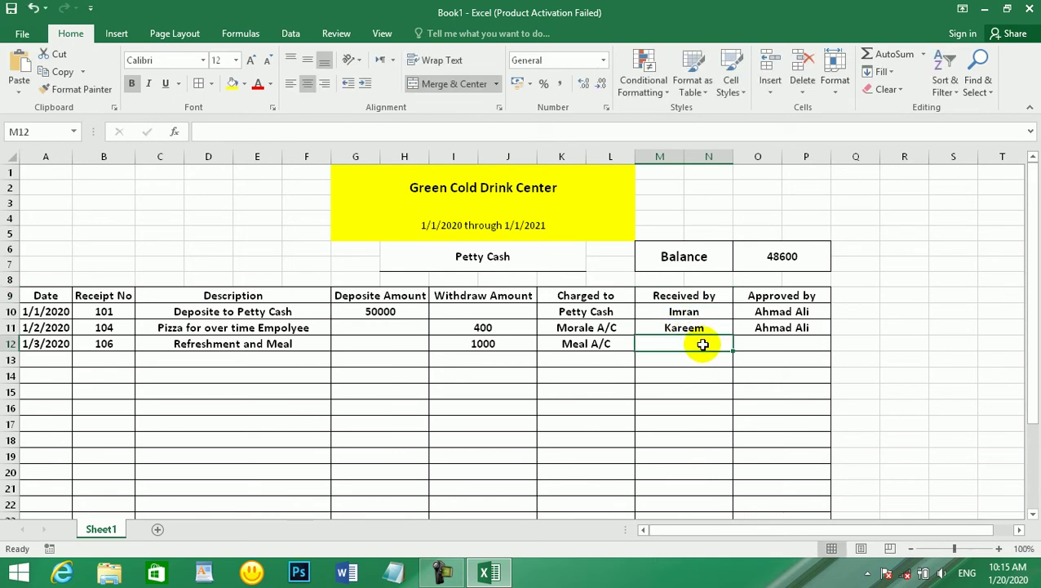
text(Sj)
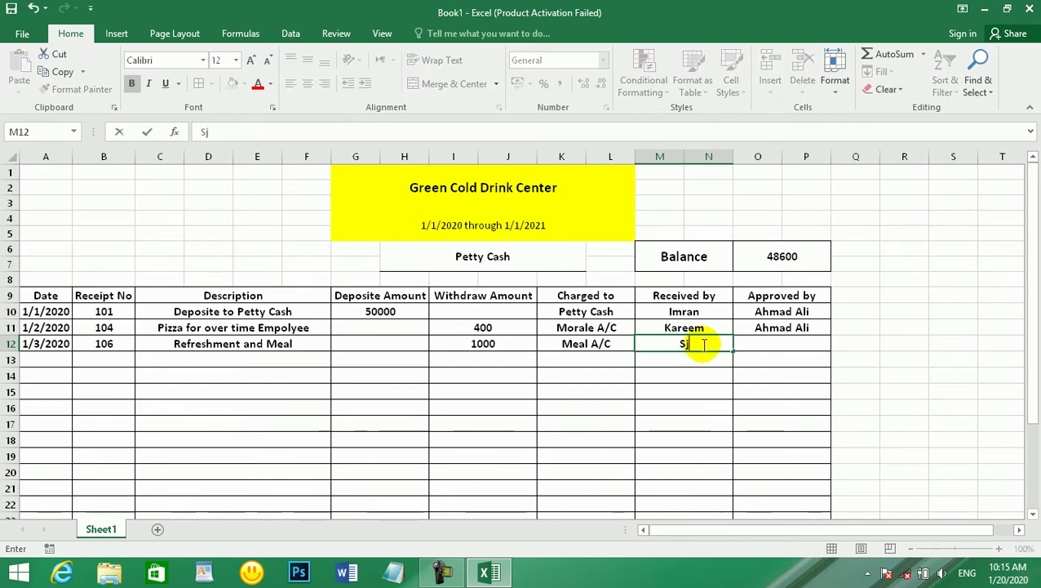
key(BackSpace)
text(ajid)
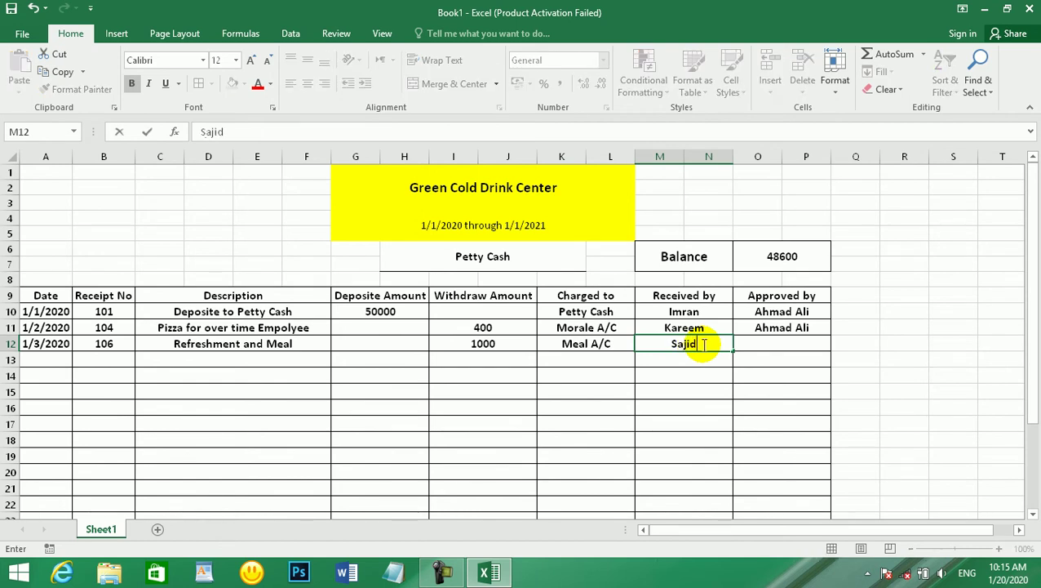
key(Tab)
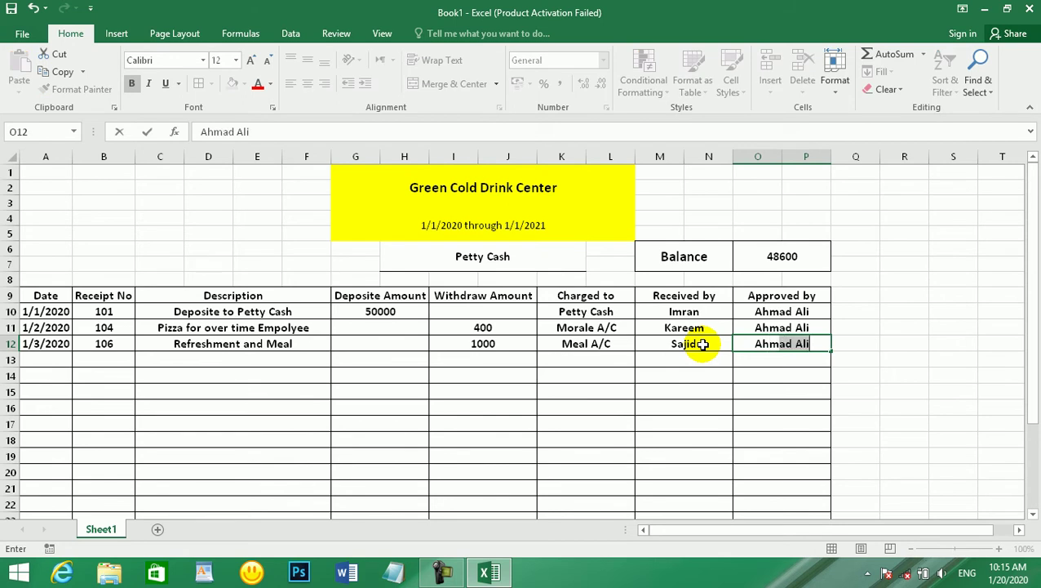
key(Return)
key(Down)
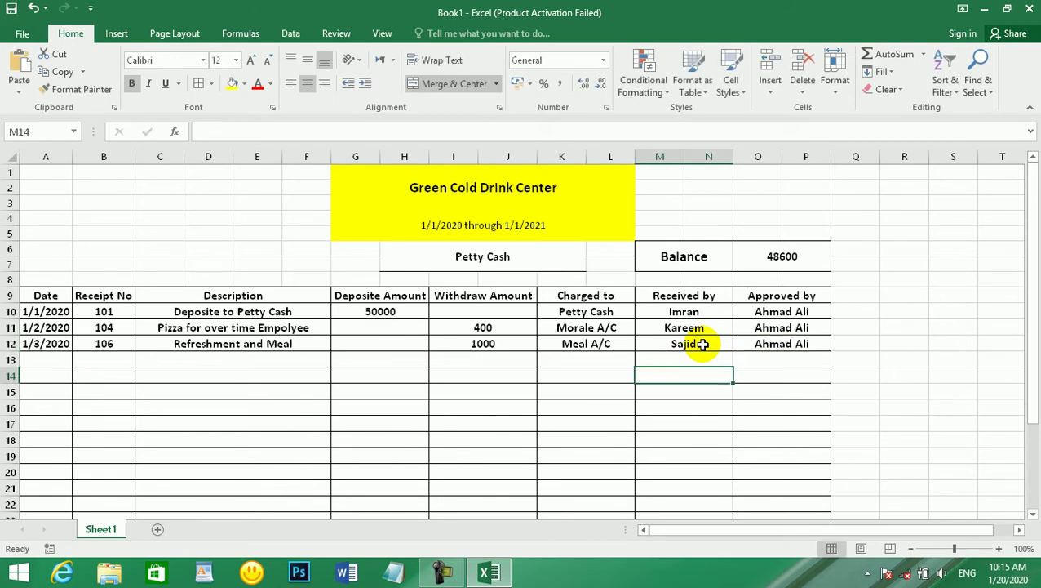
key(Left)
key(Left)
key(Left)
key(Left)
key(Left)
key(Left)
key(Up)
- Start row 13 with date 1/5/2020, receipt 105 and description Tele & Mobile Expense
text(1/)
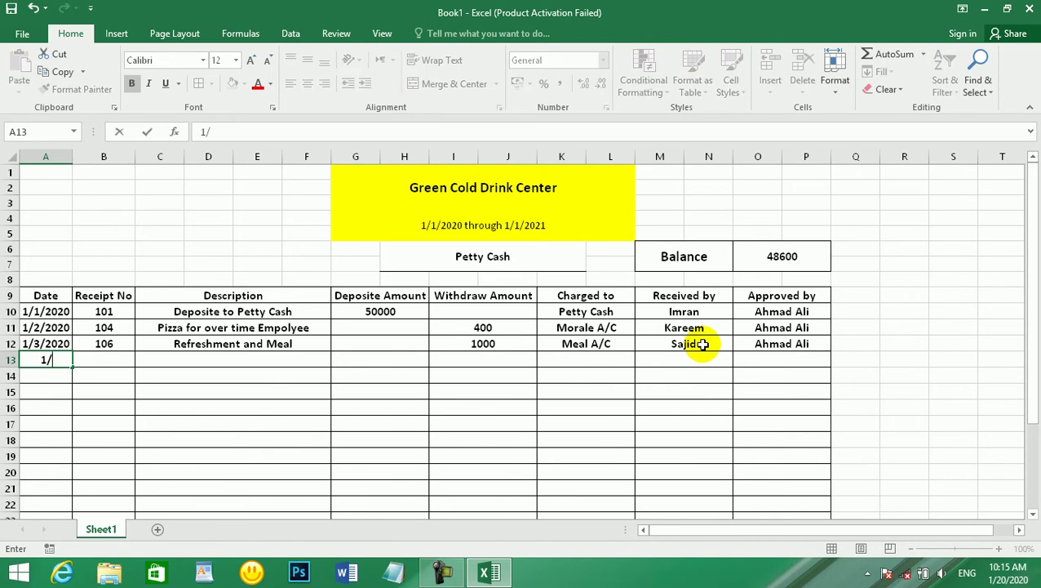
text(5/30)
text(20)
key(BackSpace)
key(BackSpace)
key(BackSpace)
key(BackSpace)
text(2020)
key(Tab)
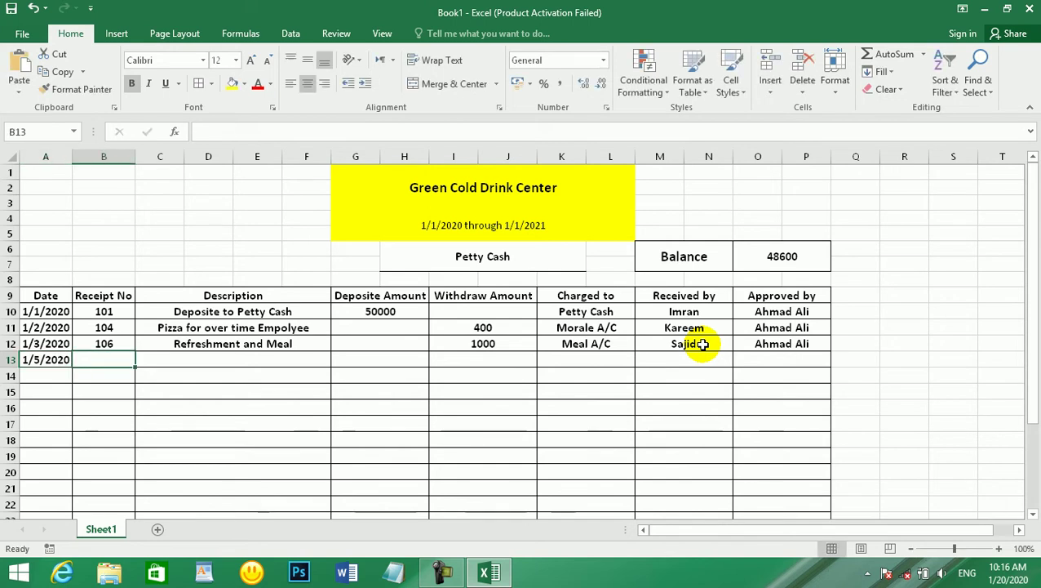
text(105)
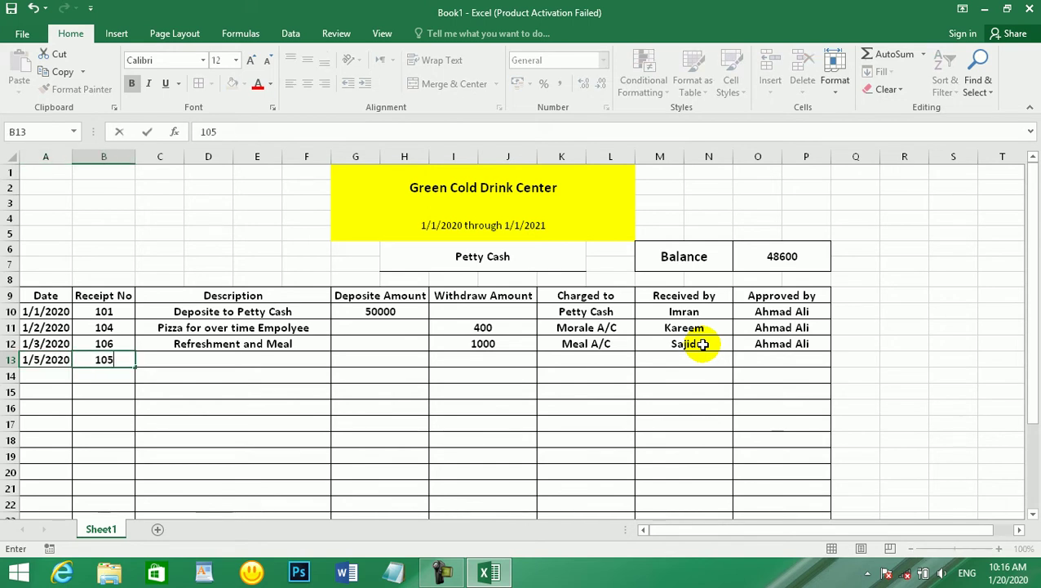
key(Tab)
text(Te)
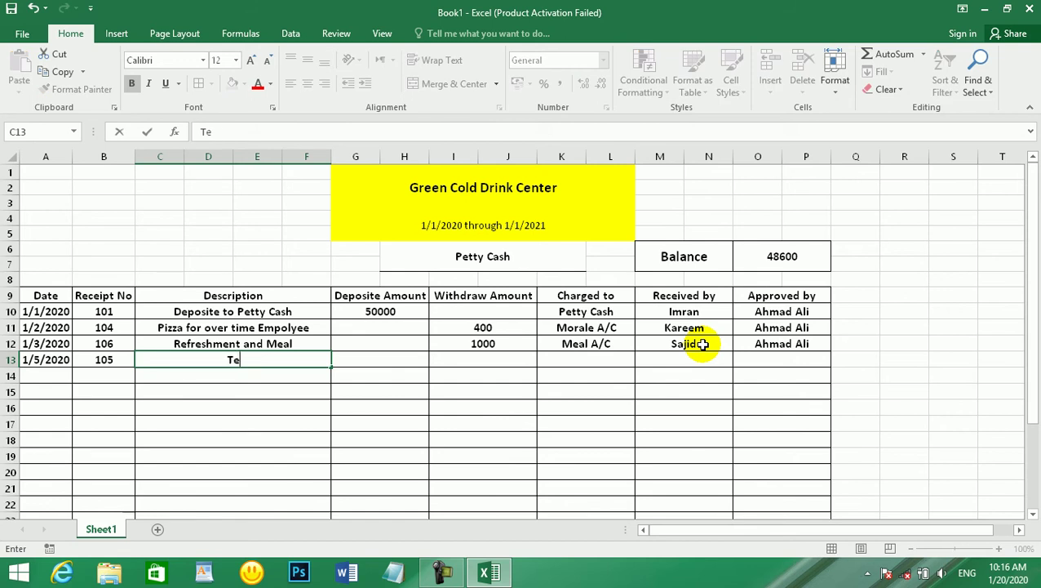
text(le & Mobile Expense)
key(Tab)
key(Tab)
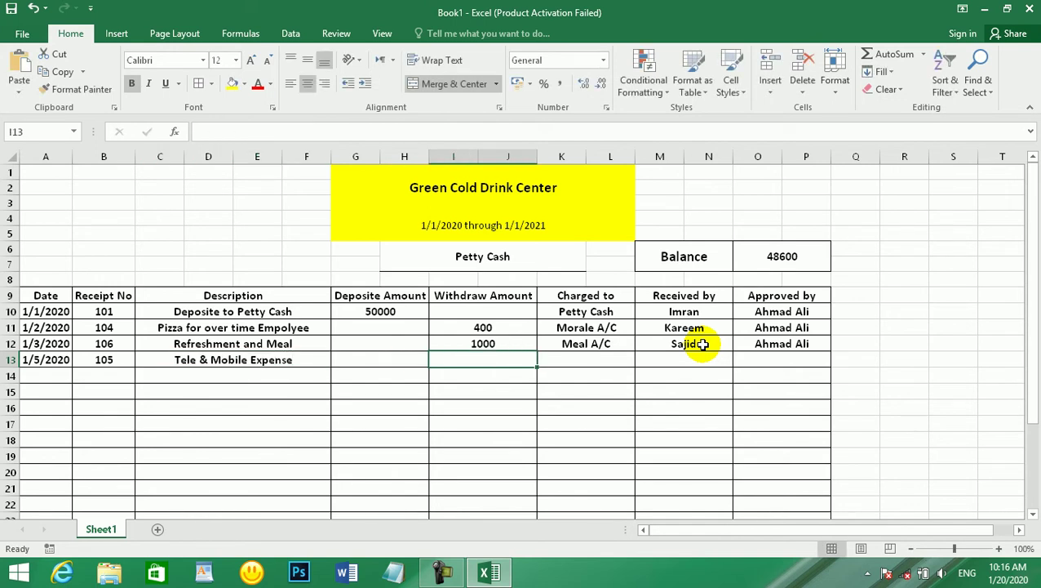
- Enter the 1500 withdrawal charged to Tele Expenses, bringing the balance to 47100
text(15000)
key(BackSpace)
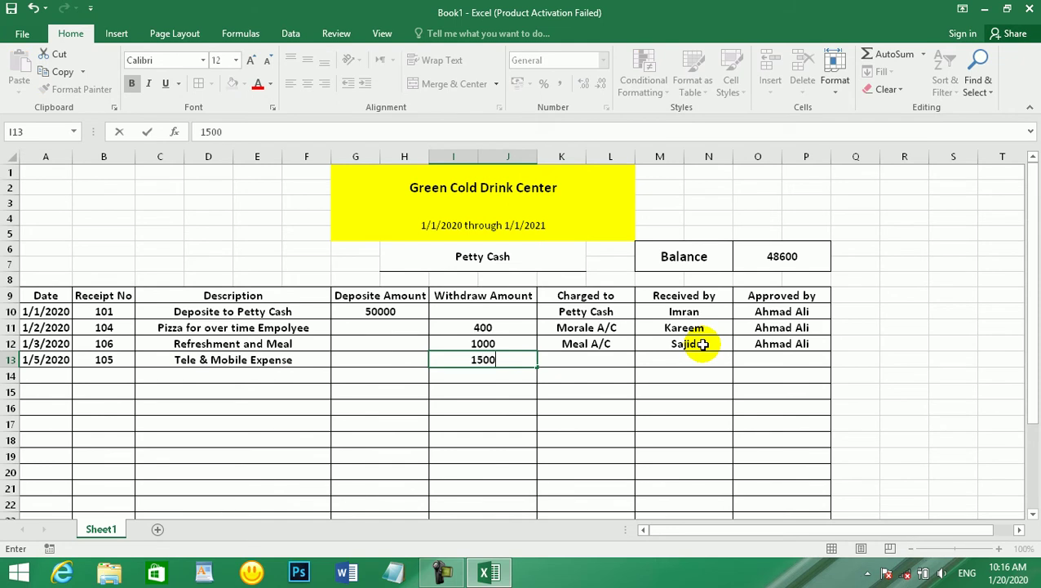
key(Tab)
text(T)
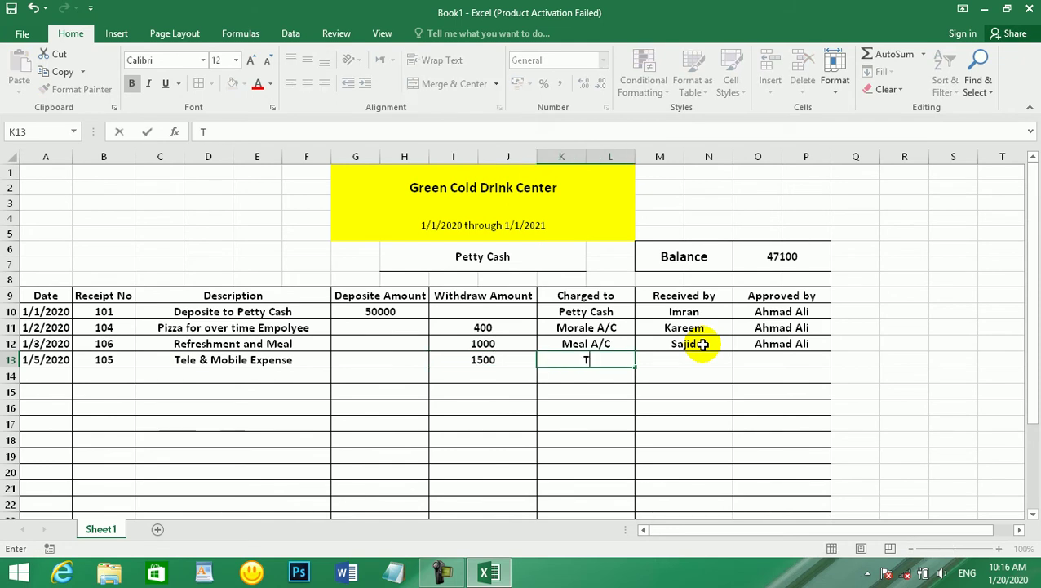
text(ele Expenses)
key(Tab)
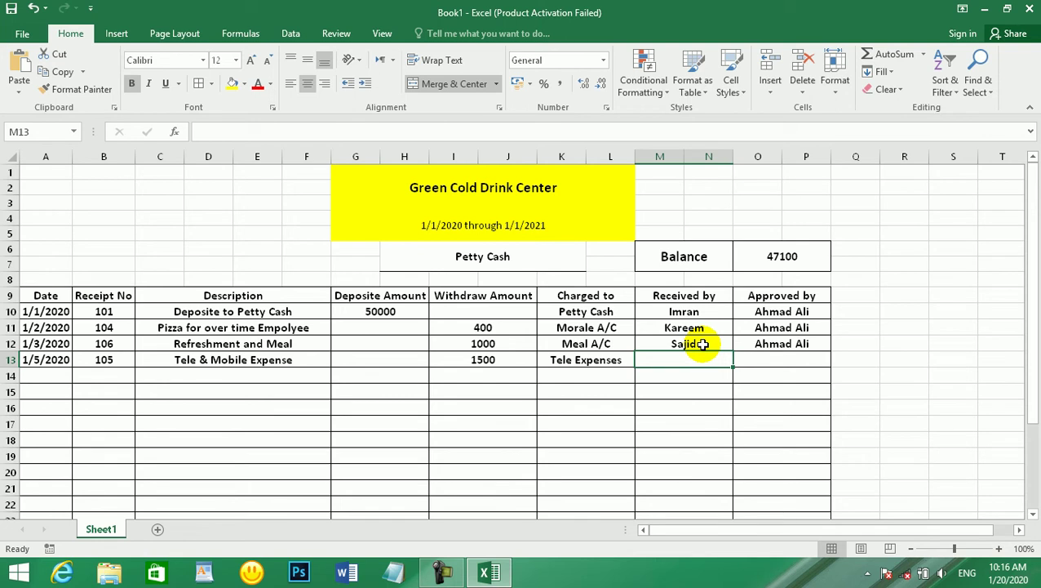
- Fill in row 13's receiver and the autocompleted approver name
text(Yaseen)
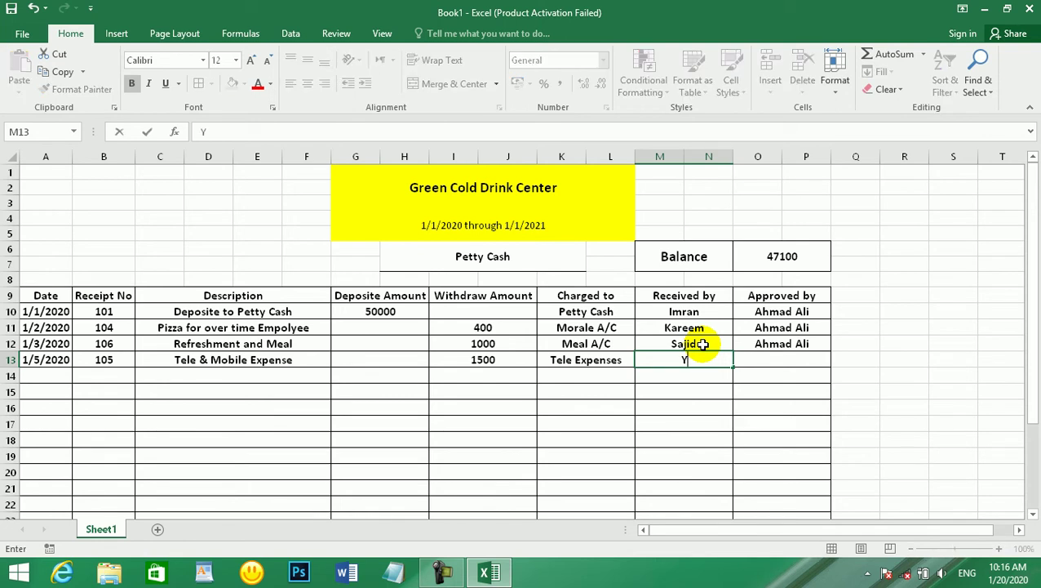
key(Tab)
text(a)
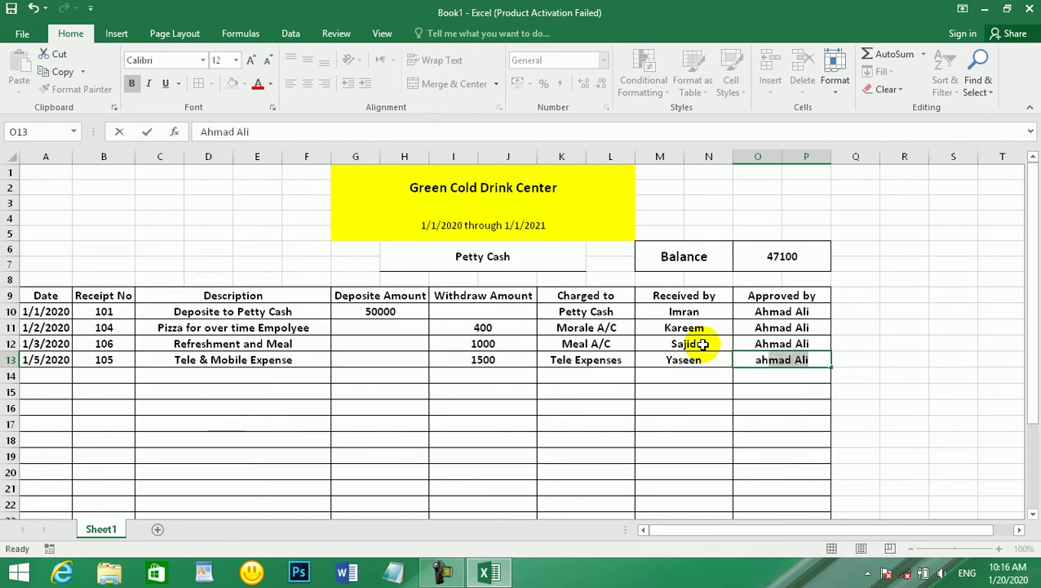
key(Return)
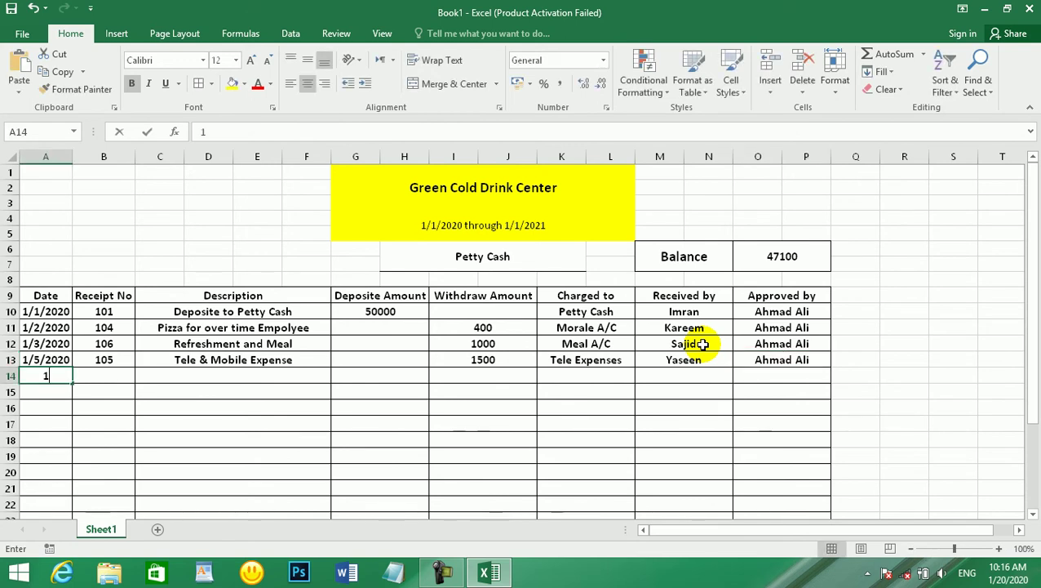
- In row 14, enter date 1/6/2020 and receipt number 108
text(1/6/2020)
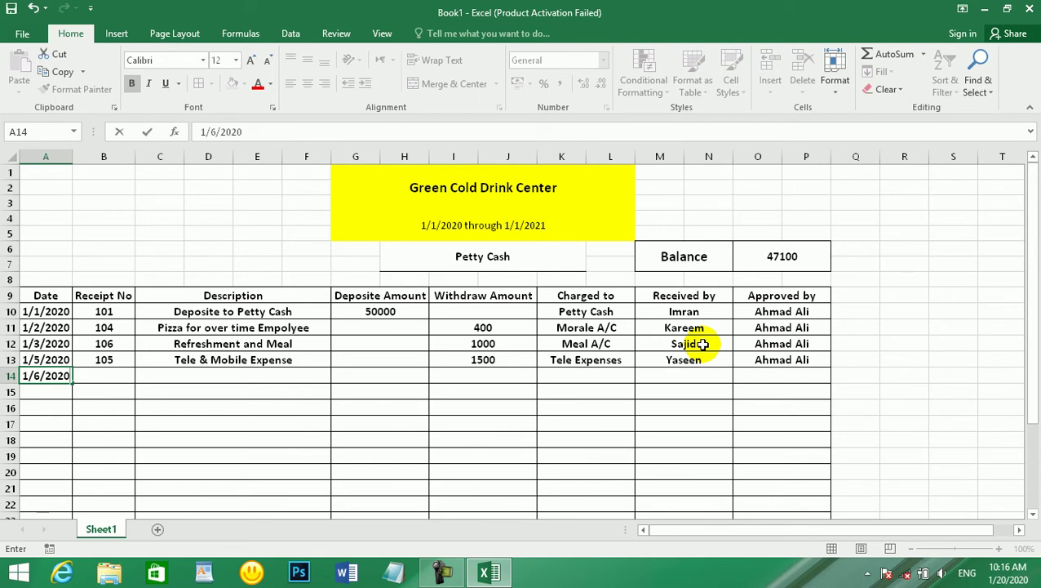
key(Tab)
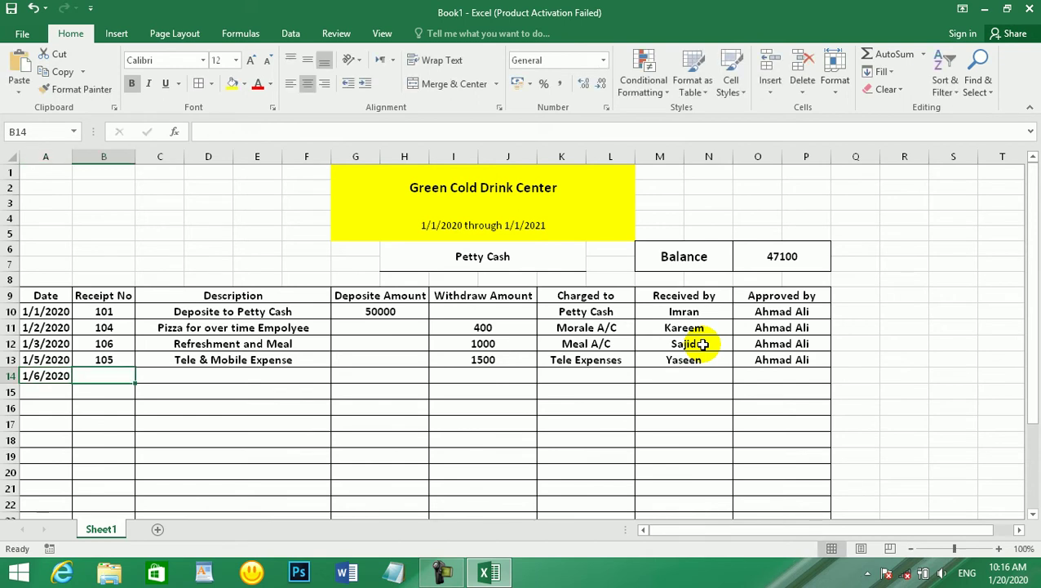
text(108)
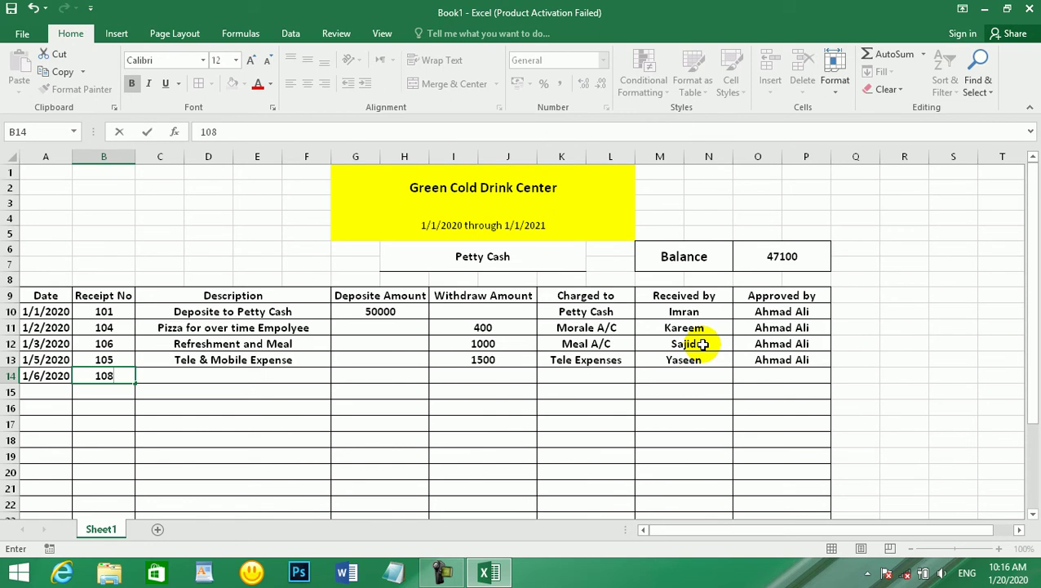
key(Tab)
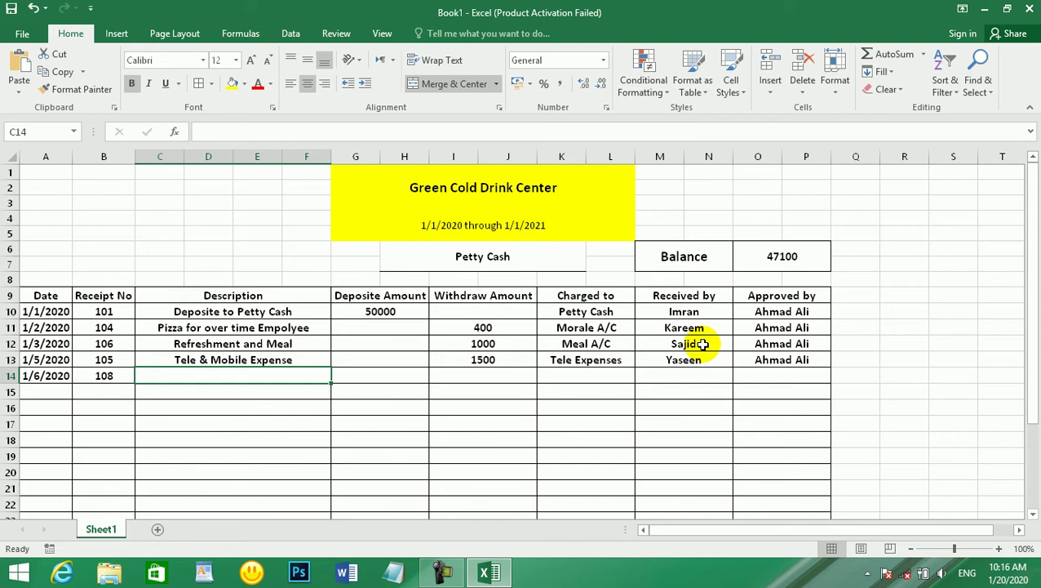
- Enter the description Printing Paper for row 14
text(Prin)
key(BackSpace)
key(BackSpace)
key(BackSpace)
key(BackSpace)
text(Composing)
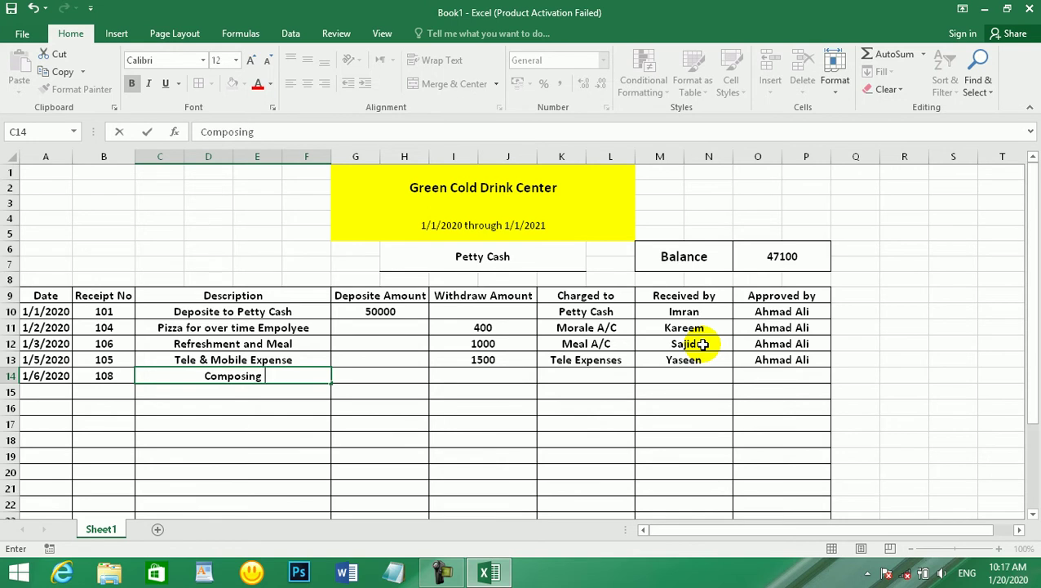
key(BackSpace)
key(BackSpace)
key(BackSpace)
key(BackSpace)
key(BackSpace)
key(BackSpace)
key(BackSpace)
key(BackSpace)
key(BackSpace)
text(Print)
key(BackSpace)
key(BackSpace)
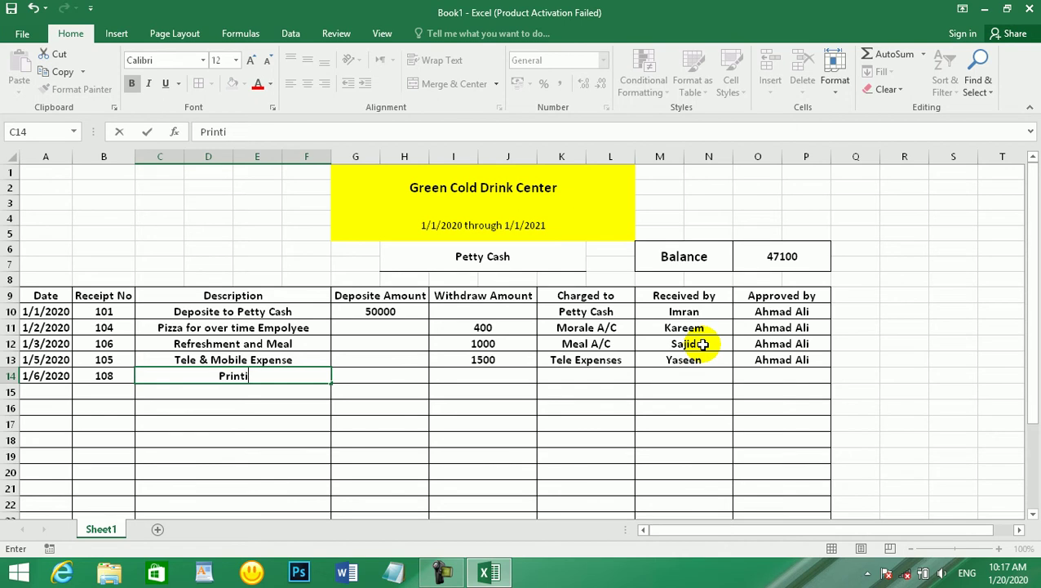
text(xpensxse)
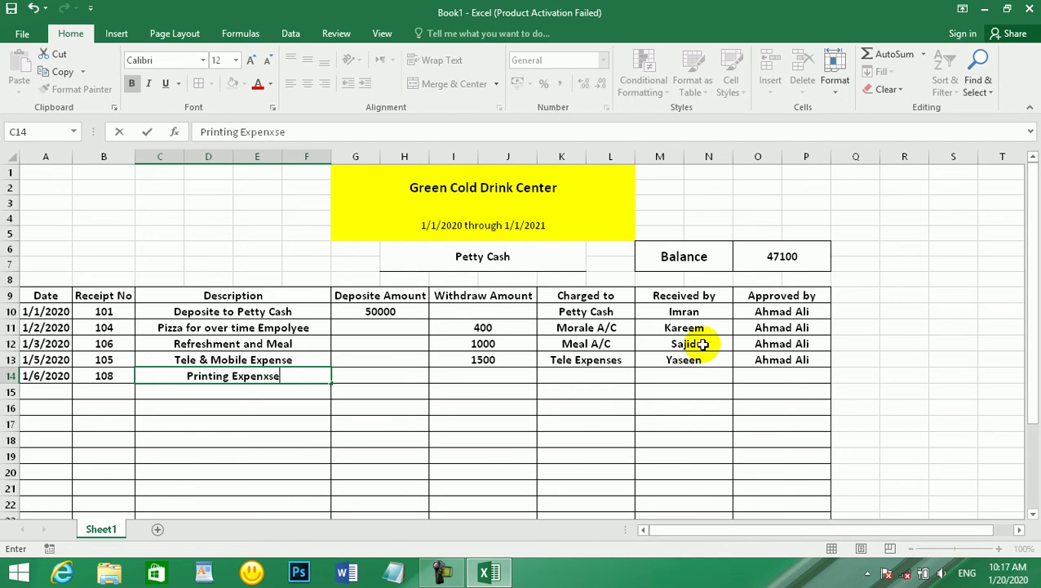
key(BackSpace)
key(BackSpace)
key(BackSpace)
key(BackSpace)
key(BackSpace)
key(BackSpace)
key(BackSpace)
key(BackSpace)
key(BackSpace)
key(BackSpace)
key(BackSpace)
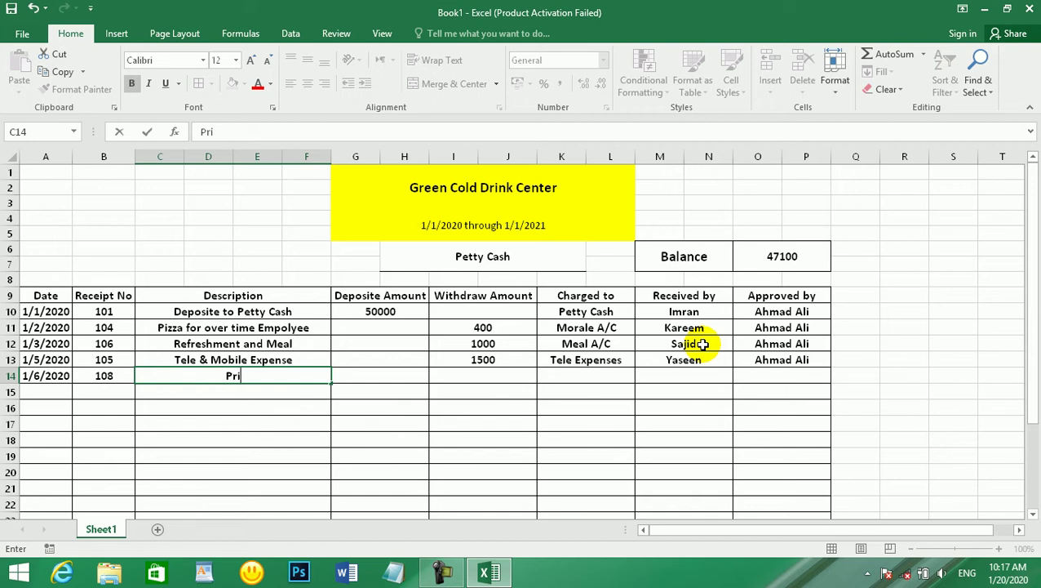
text(nting Pr)
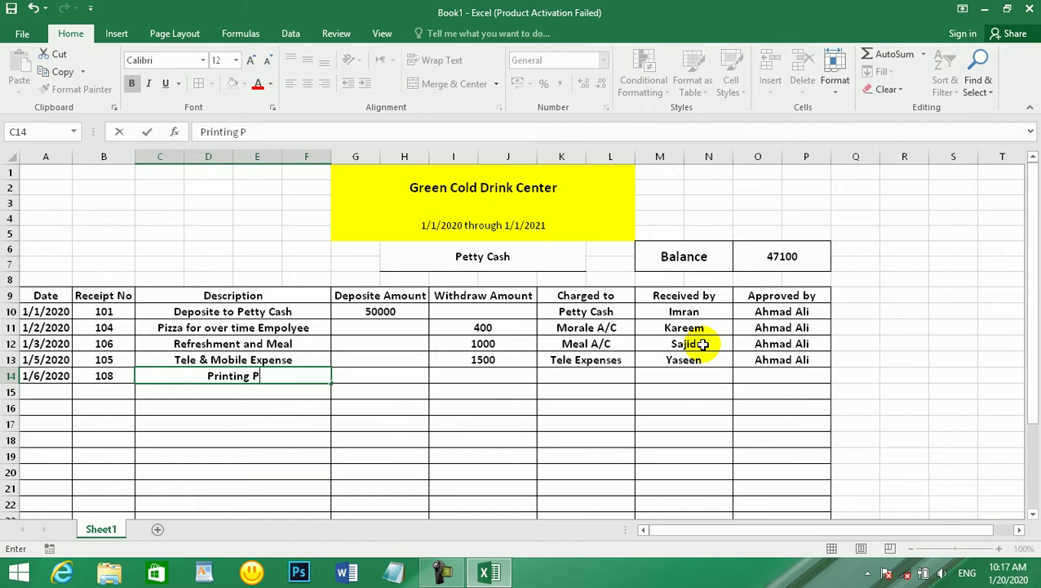
key(BackSpace)
text(aper)
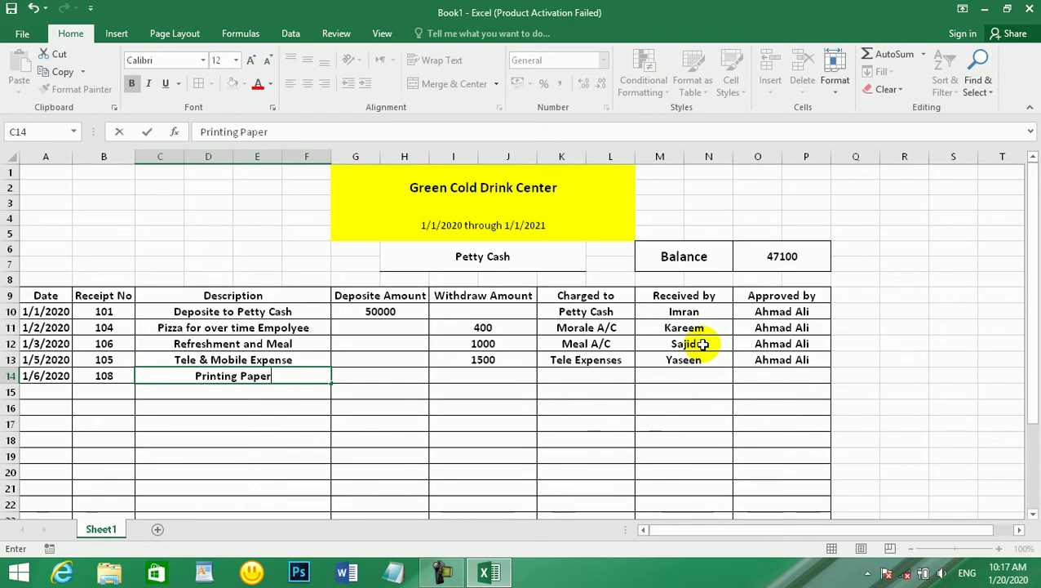
key(Tab)
key(Tab)
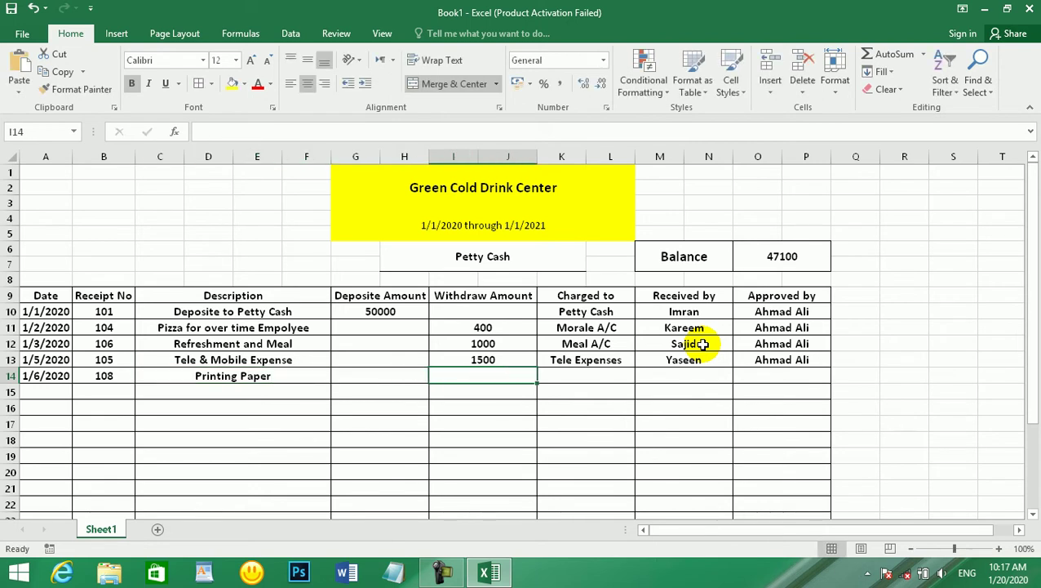
- Record the 400 withdrawal to Printing Expenses, plus the receiver and approver names
text(400)
key(Tab)
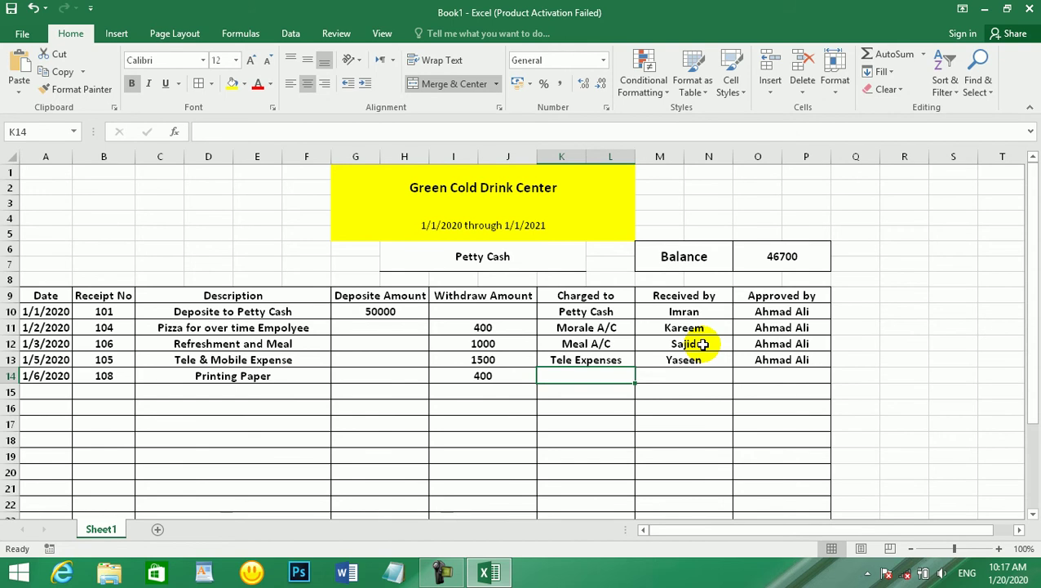
text(Pr)
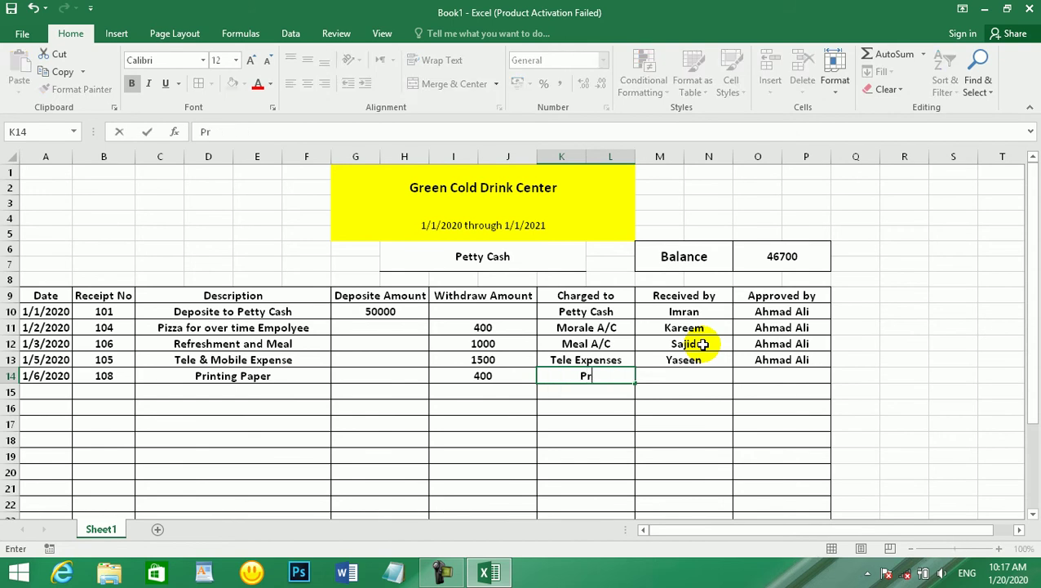
text(inting)
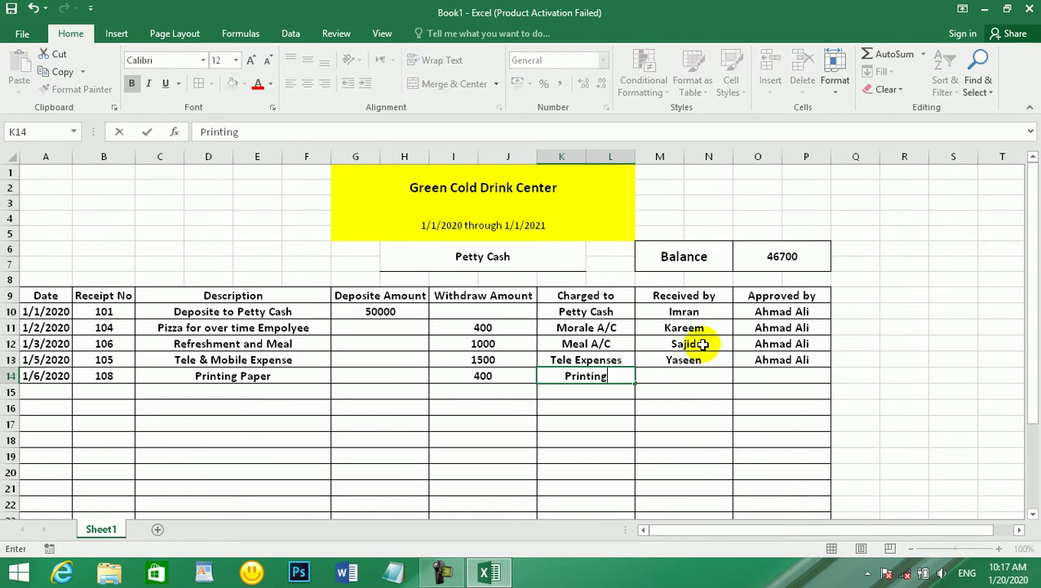
text( Expenses)
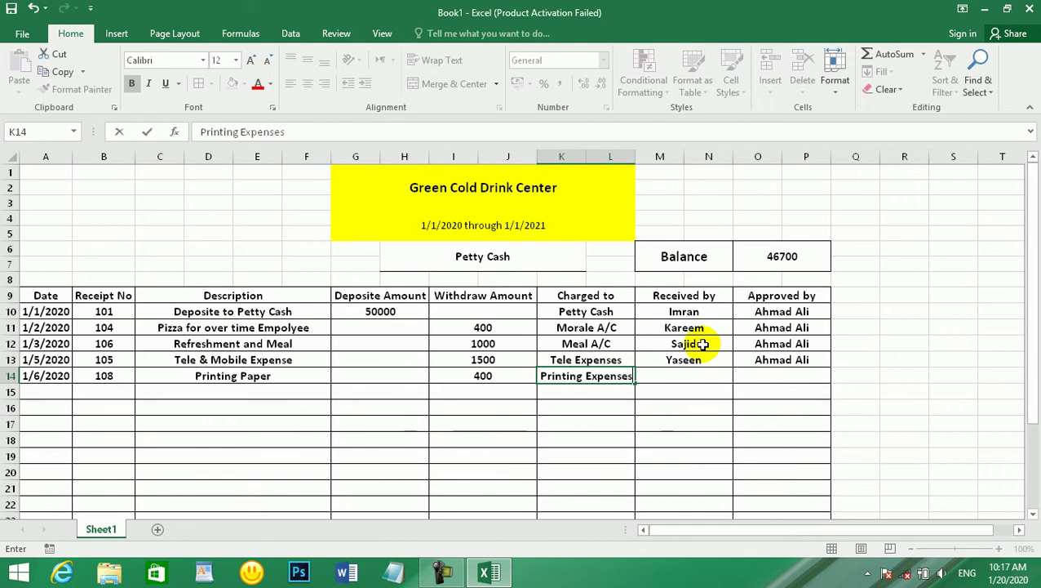
key(Tab)
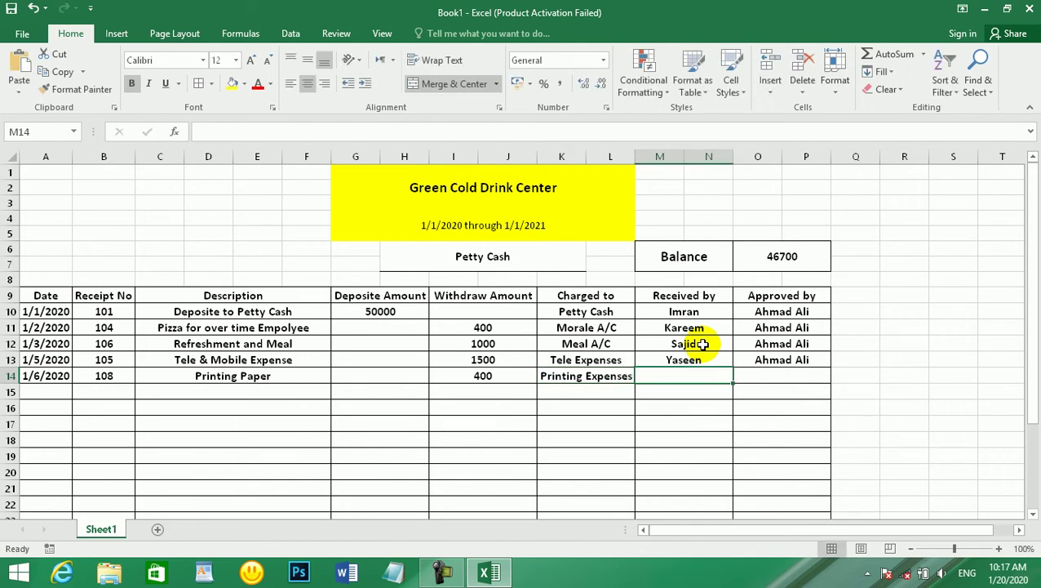
text(Manzoor)
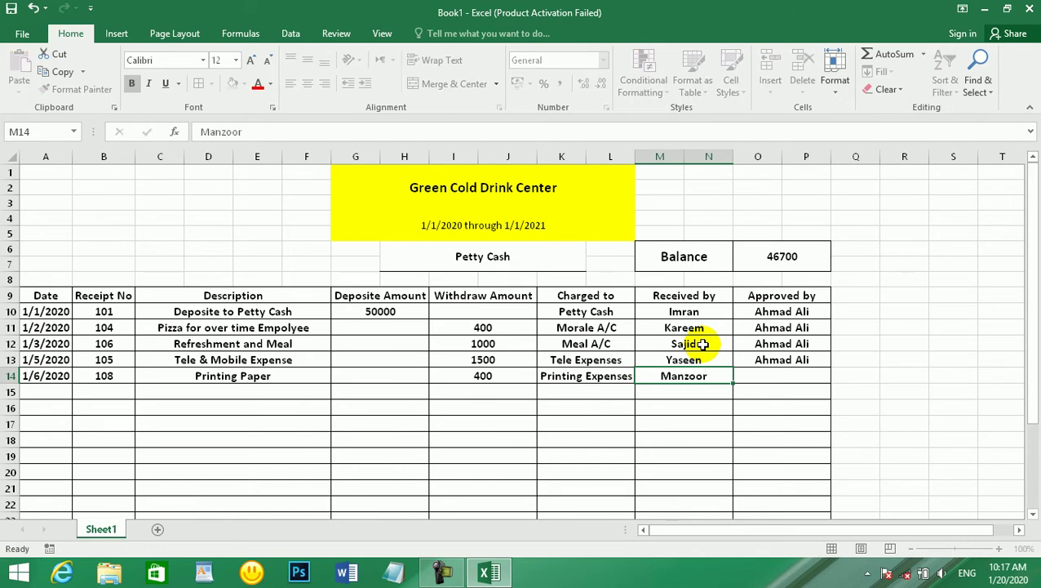
key(Tab)
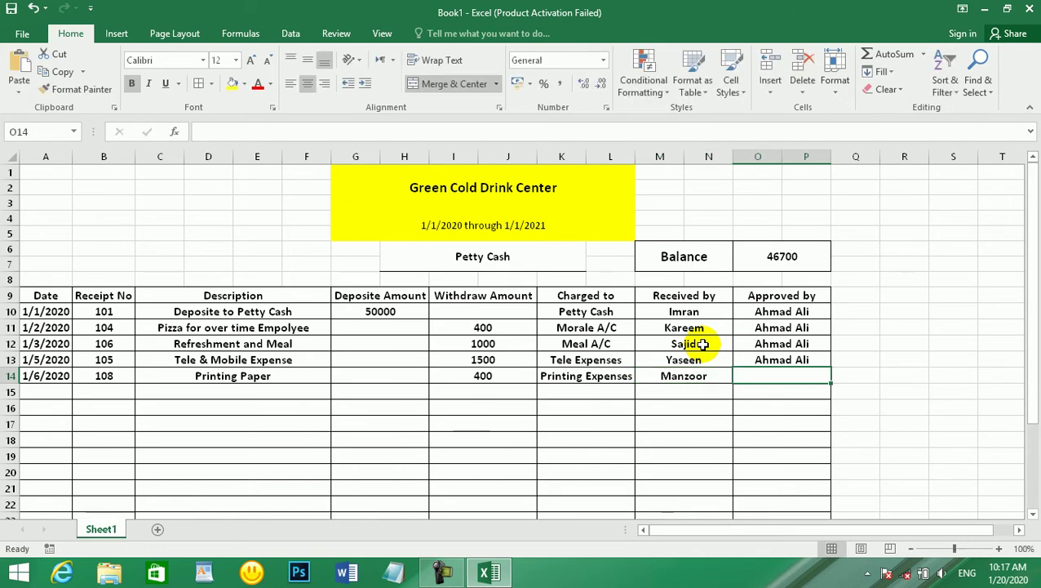
key(Return)
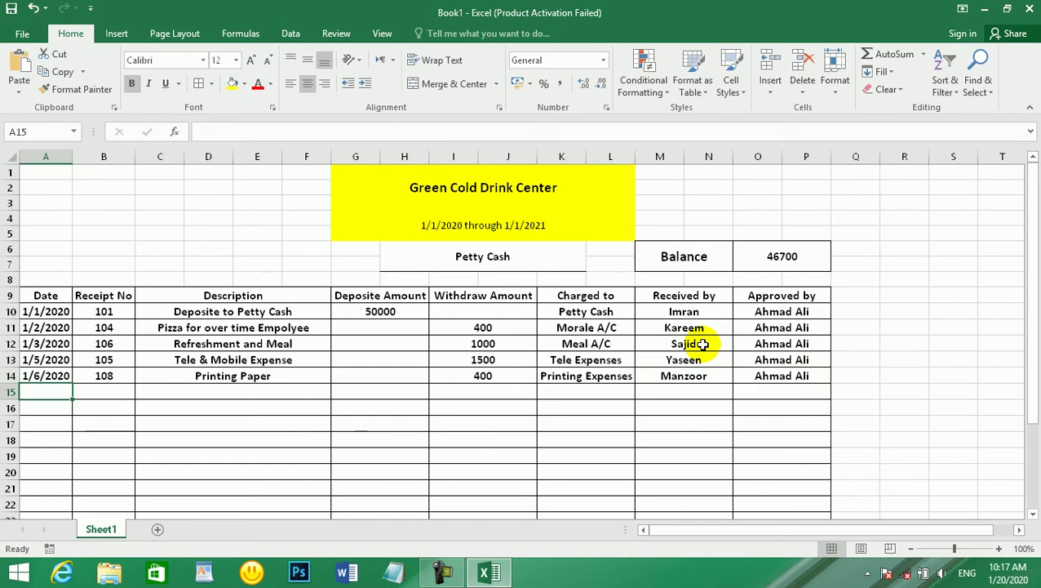
- In row 15, enter date 1/7/2020, receipt 107 and description Fuel & Petrol
text(1/7/2020)
key(Tab)
text(10)
key(Tab)
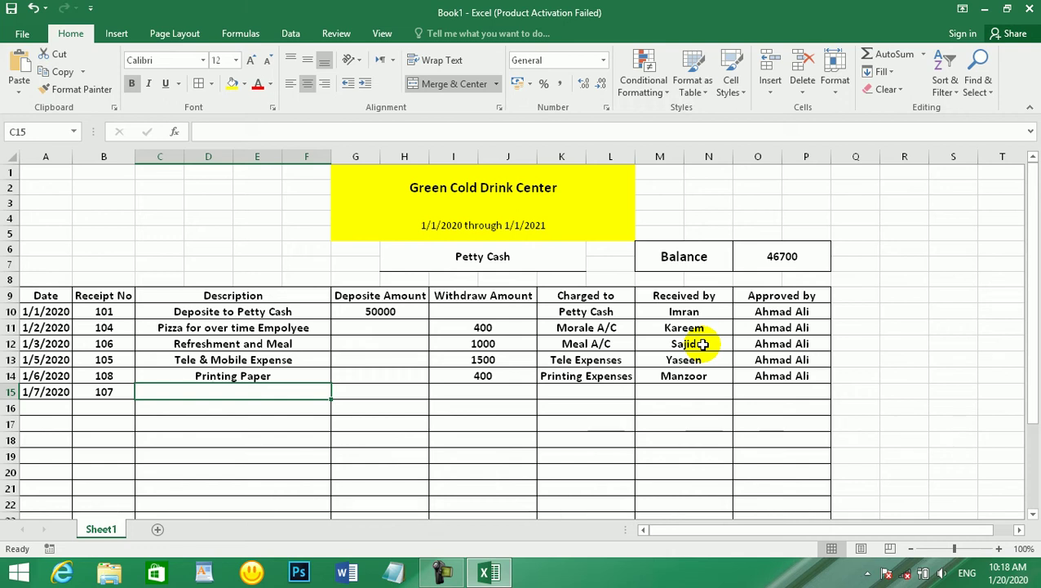
text(b)
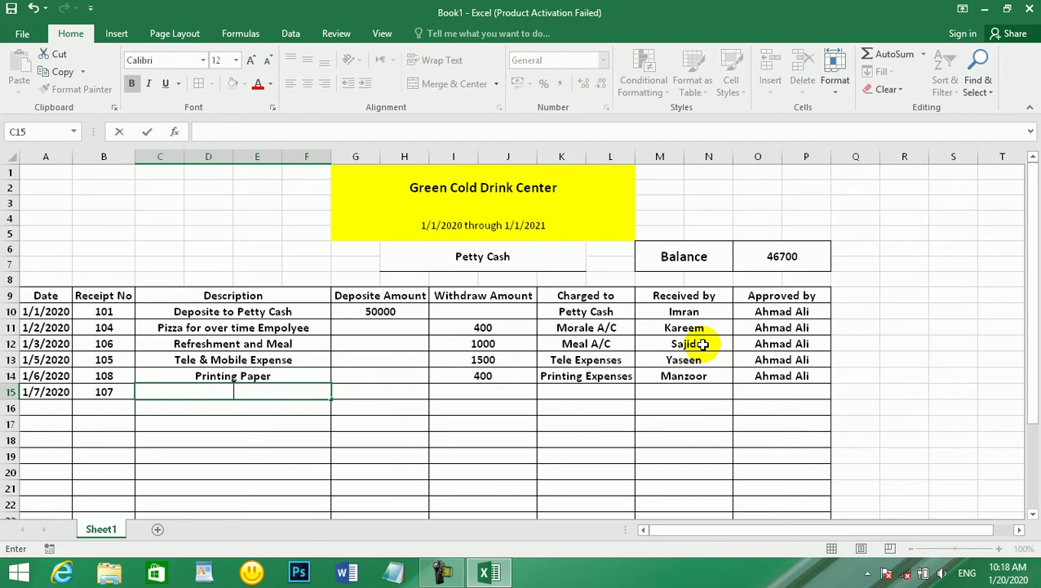
key(BackSpace)
text(Fuel an)
key(BackSpace)
key(BackSpace)
text(& Petrol)
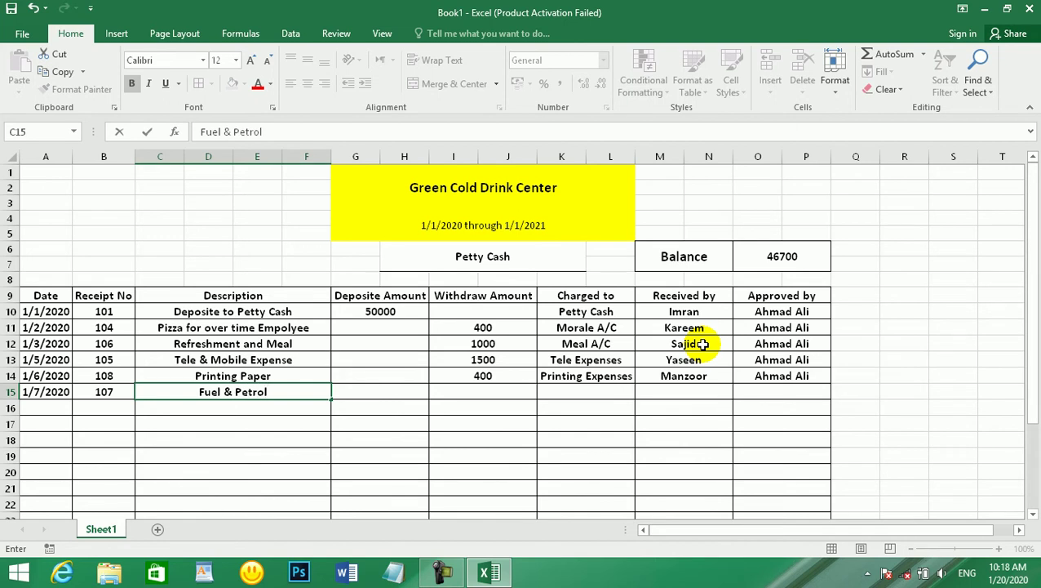
key(Tab)
key(Tab)
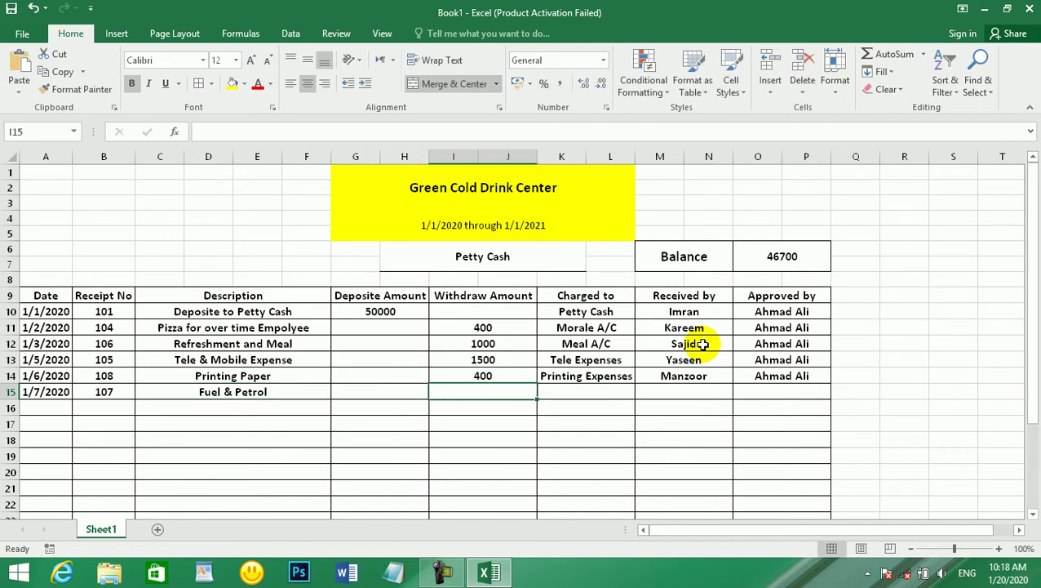
- Record the 1200 withdrawal charged to Fuel & Petrol Exp, leaving balance 45500
text(1200)
key(Tab)
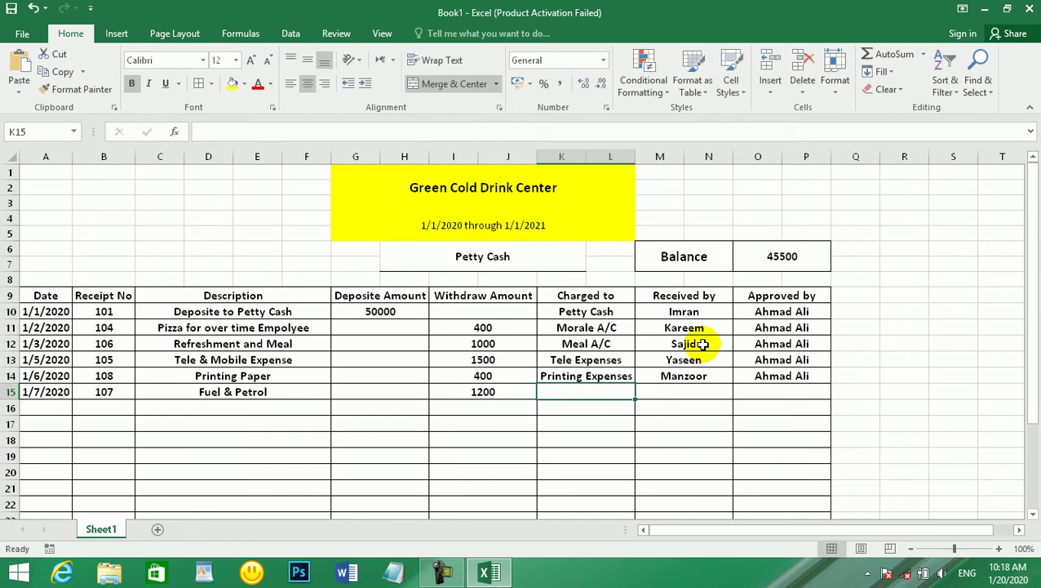
text(F)
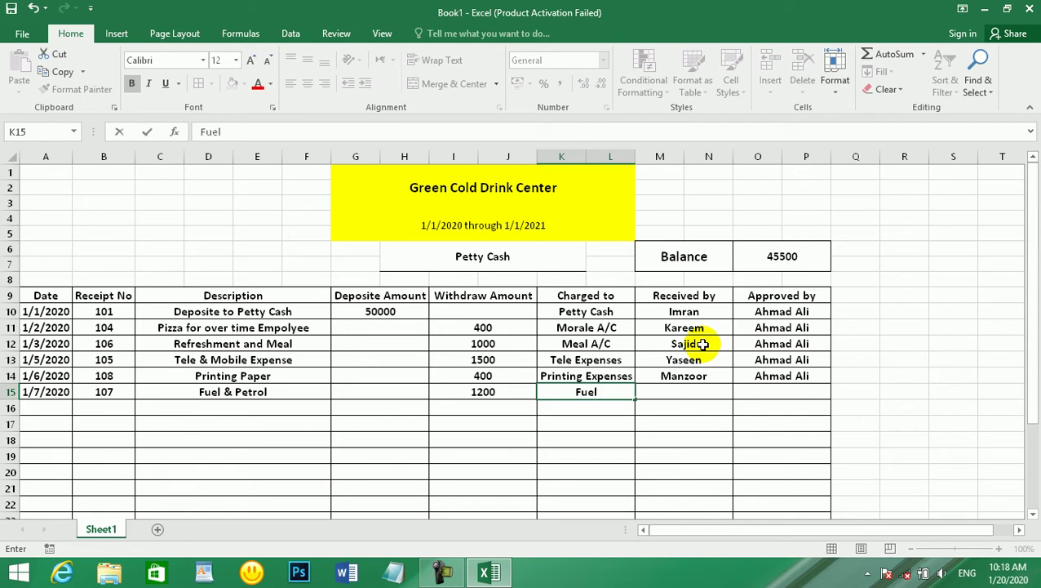
text(uel & Pet)
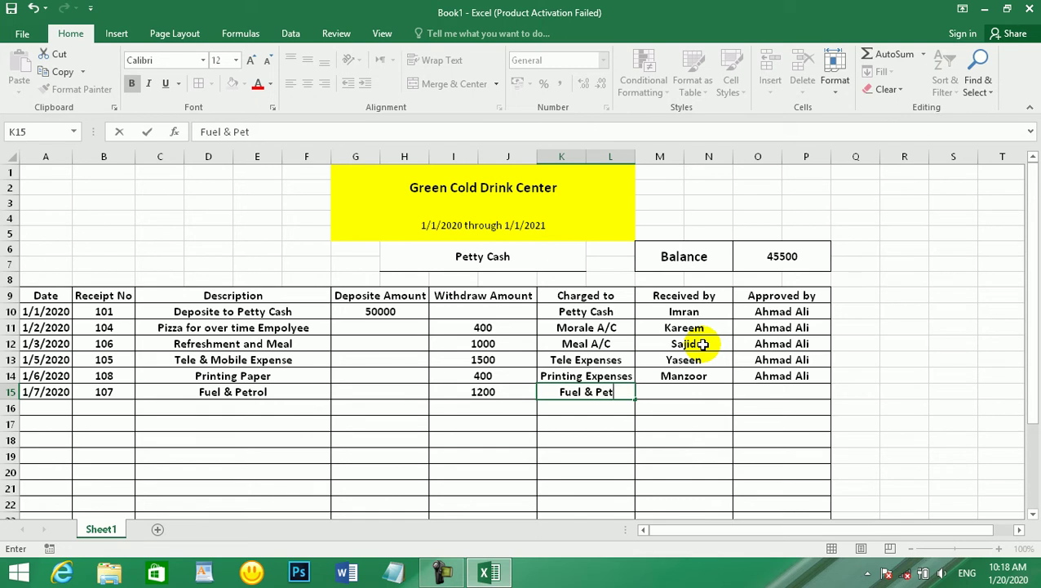
text(rol Exp)
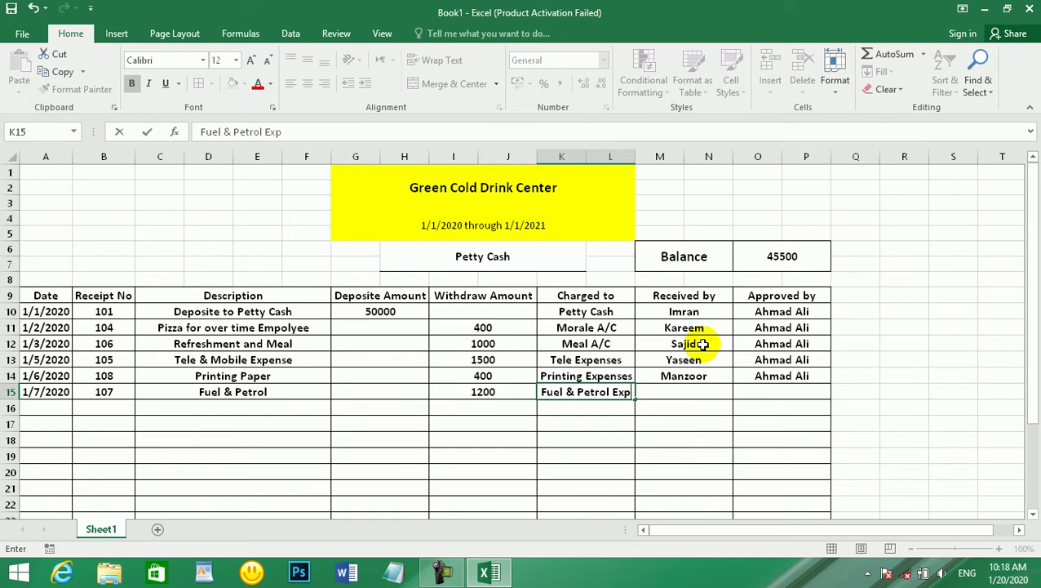
key(Tab)
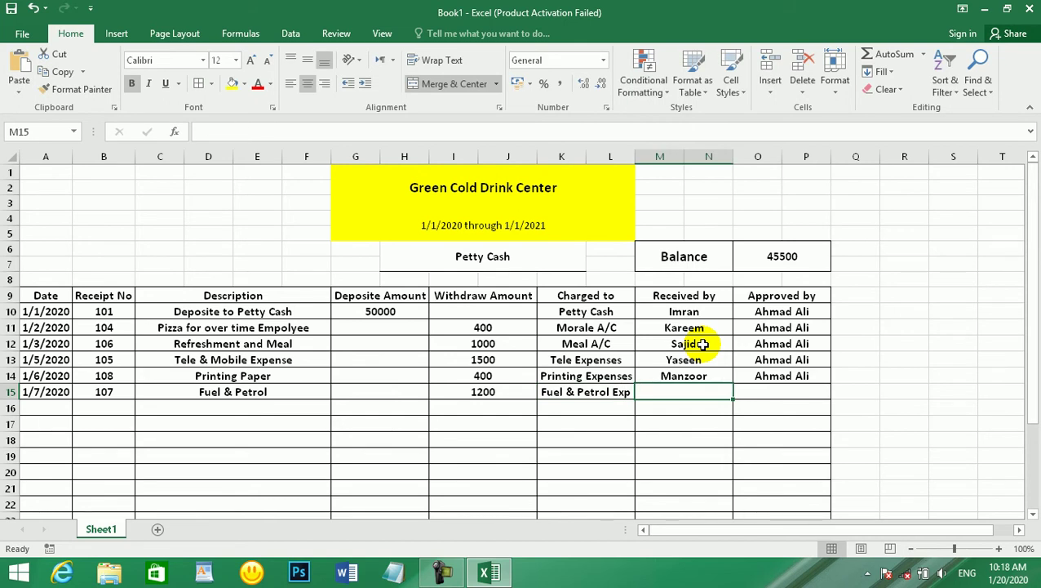
- Fill in row 15's receiver and the autocompleted approver name
text(Usman)
key(Tab)
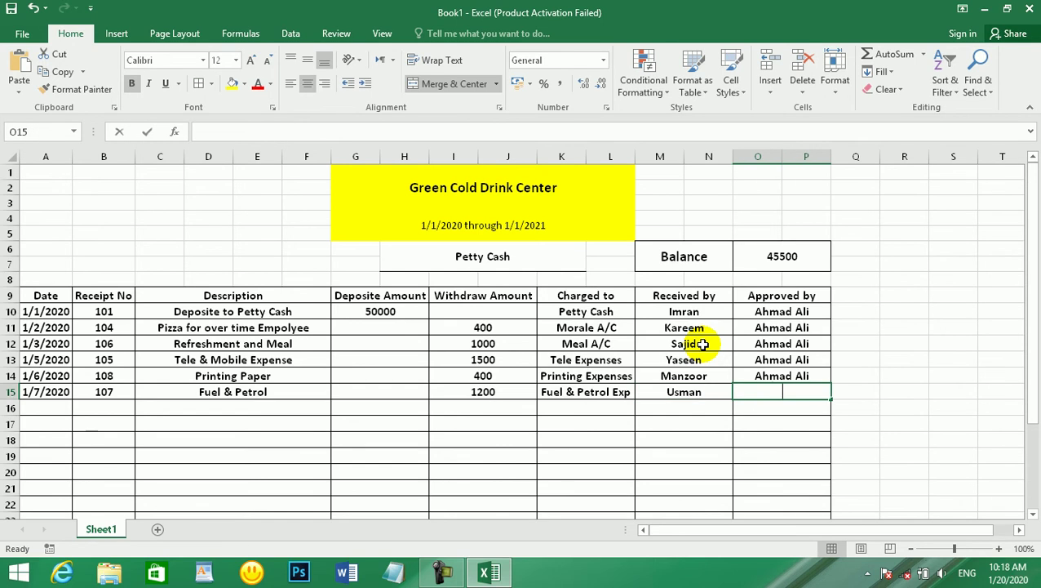
key(Return)
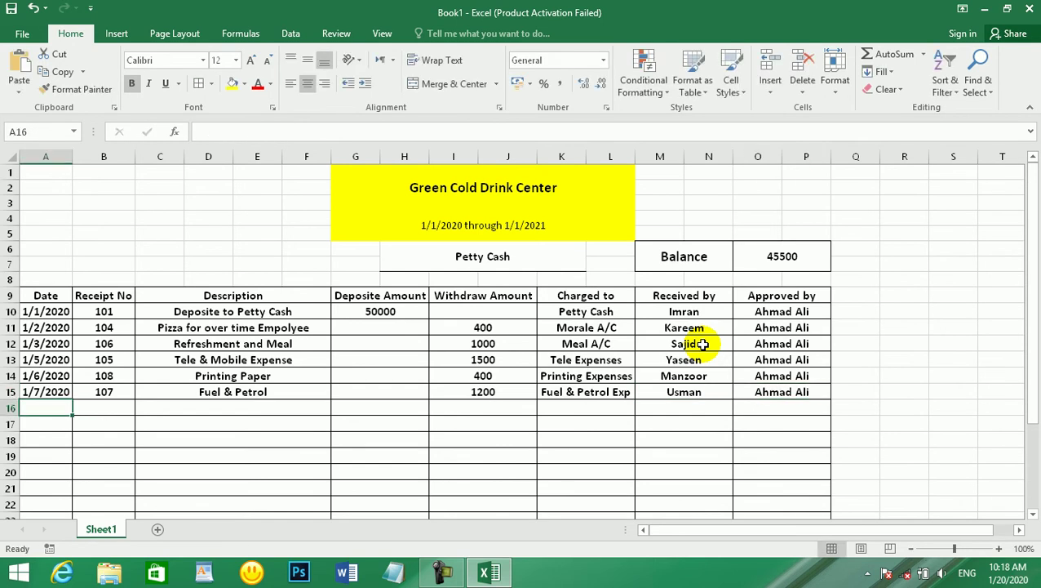
scroll(734, 283, down, 3)
scroll(718, 285, down, 3)
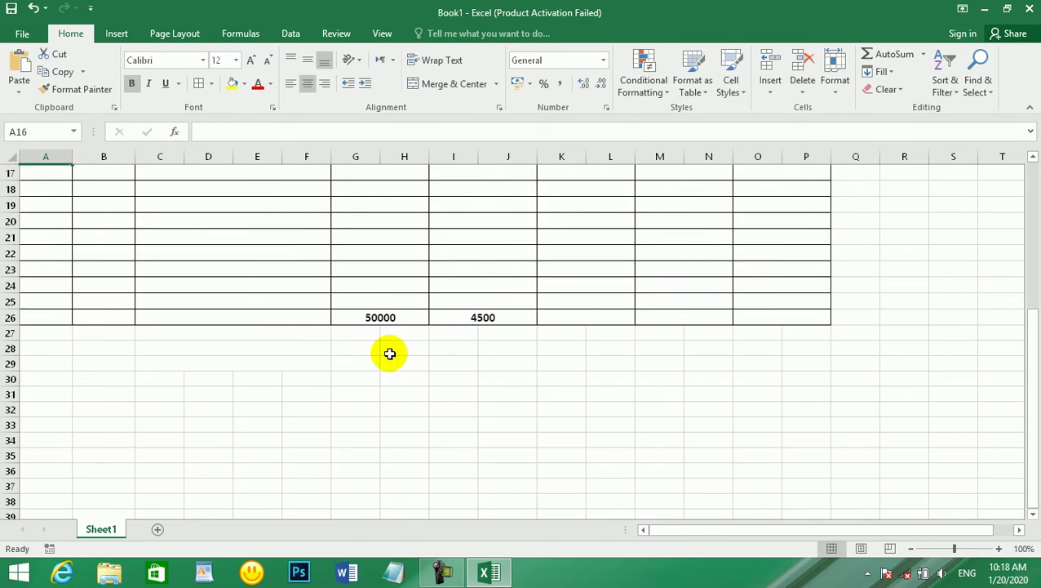
scroll(416, 349, up, 3)
scroll(507, 248, up, 2)
scroll(493, 418, down, 2)
click(499, 433)
click(493, 446)
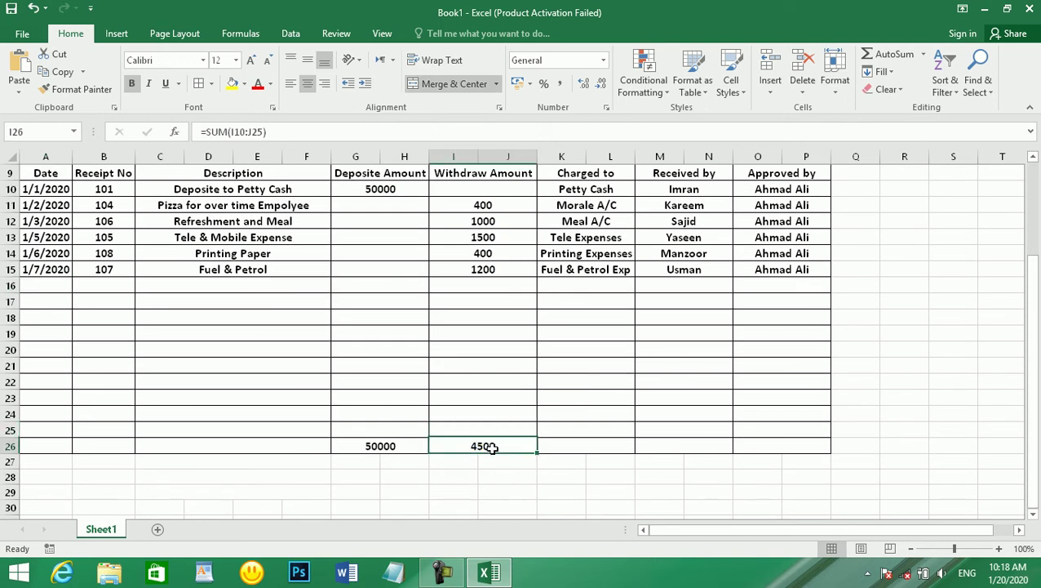
scroll(532, 407, up, 3)
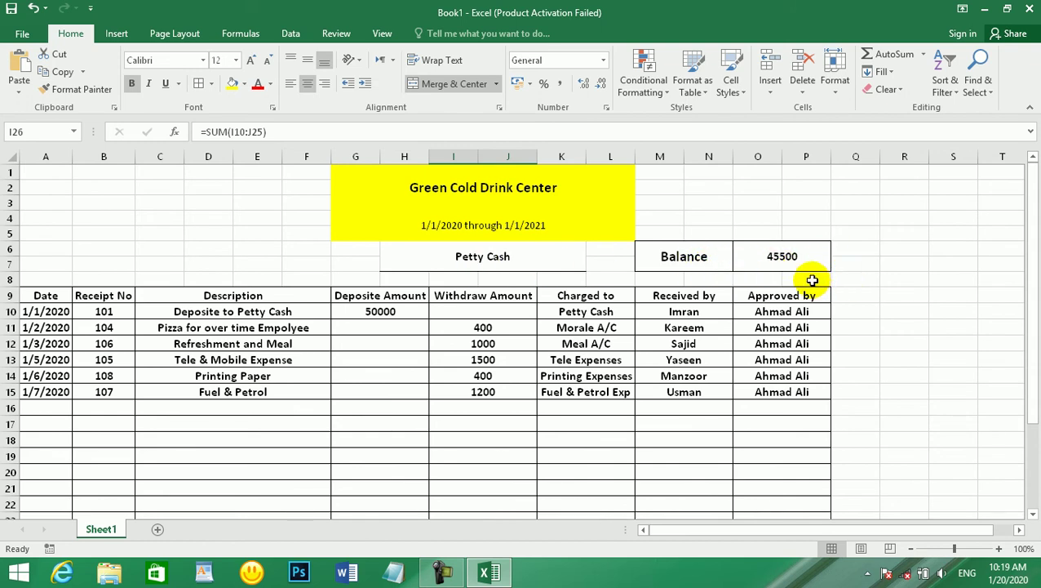
click(781, 252)
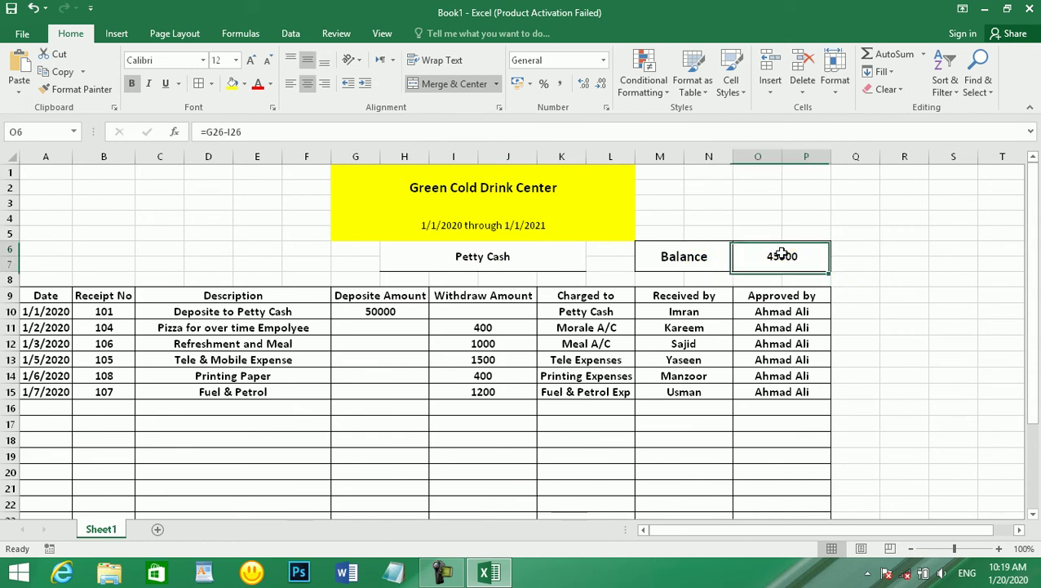
right_click(11, 295)
click(223, 299)
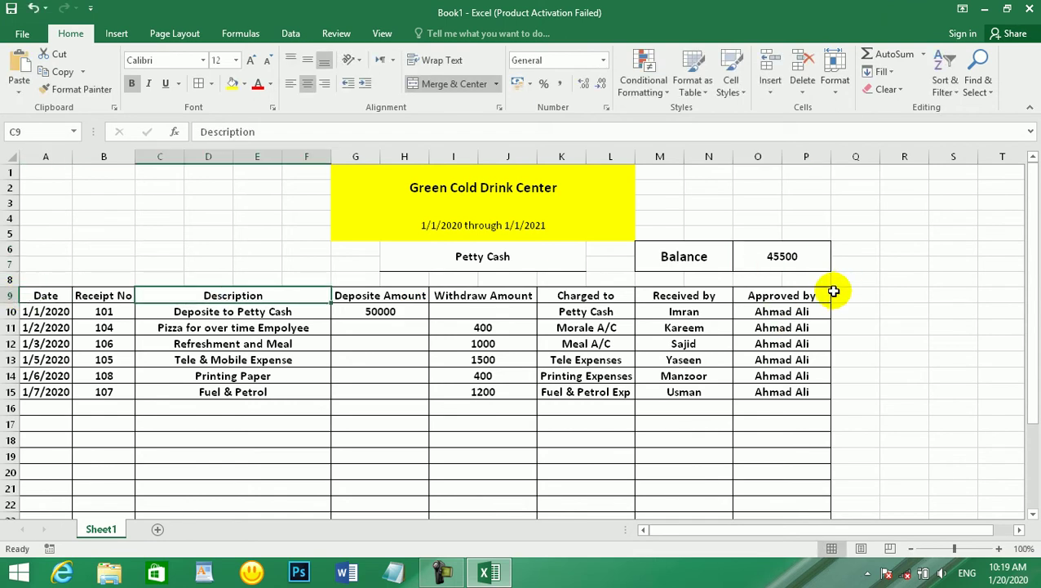
- Add Filter dropdowns to the row 9 headings from Date to Approved by
drag(783, 296, 6, 289)
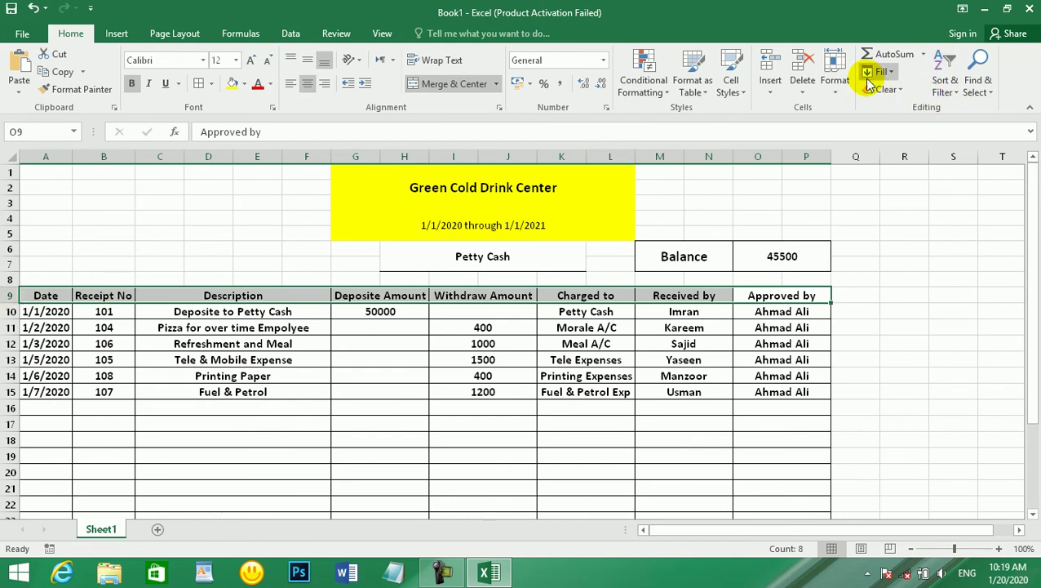
click(944, 82)
click(964, 164)
click(360, 342)
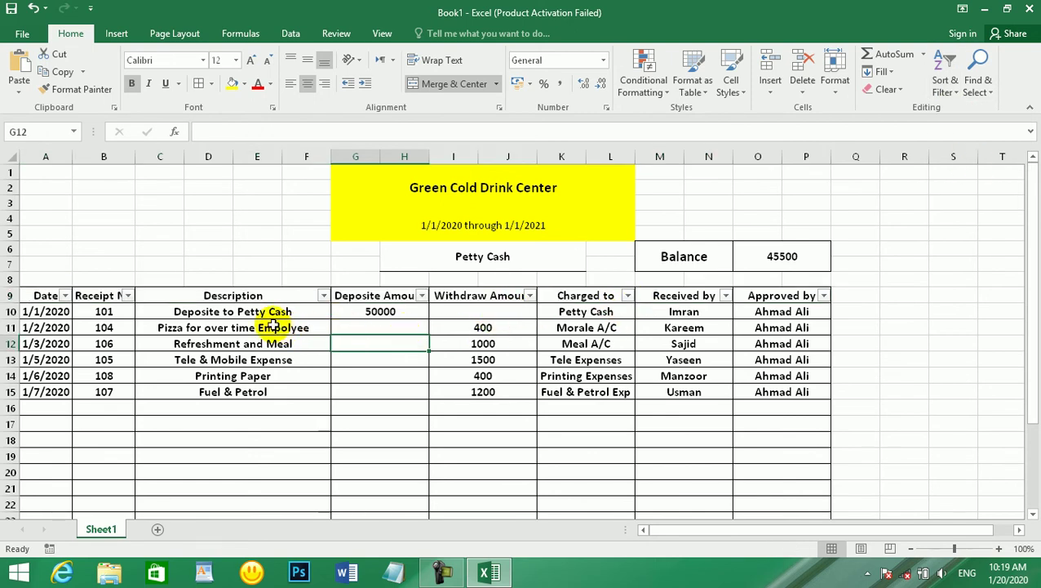
click(249, 296)
click(278, 360)
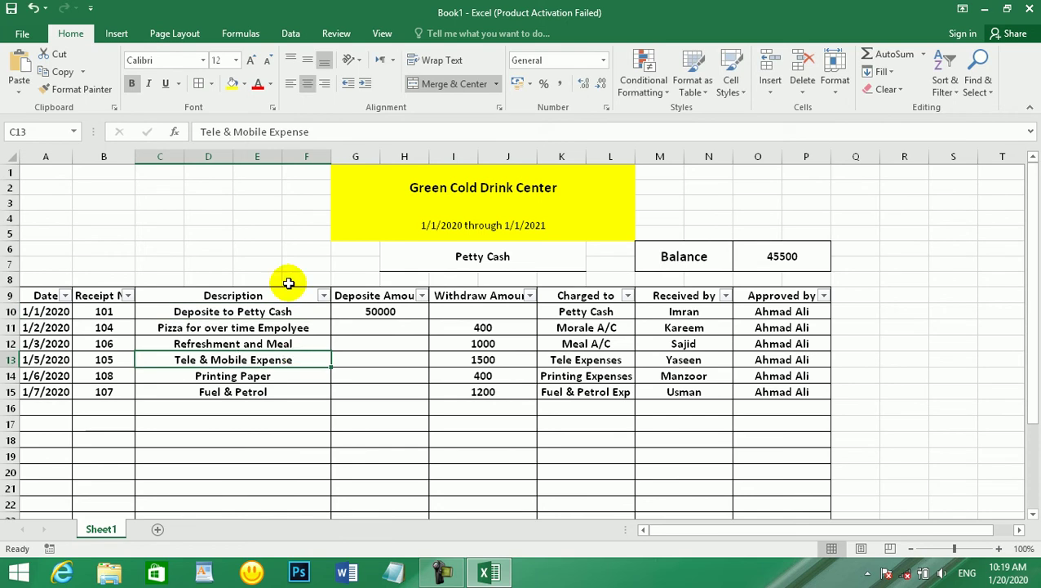
click(128, 295)
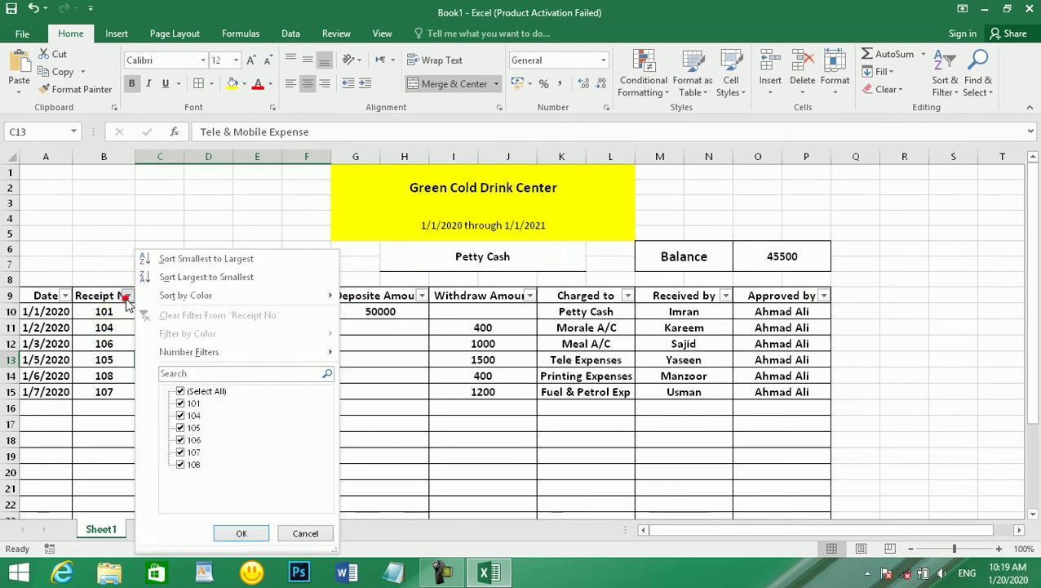
click(179, 391)
click(180, 440)
click(242, 533)
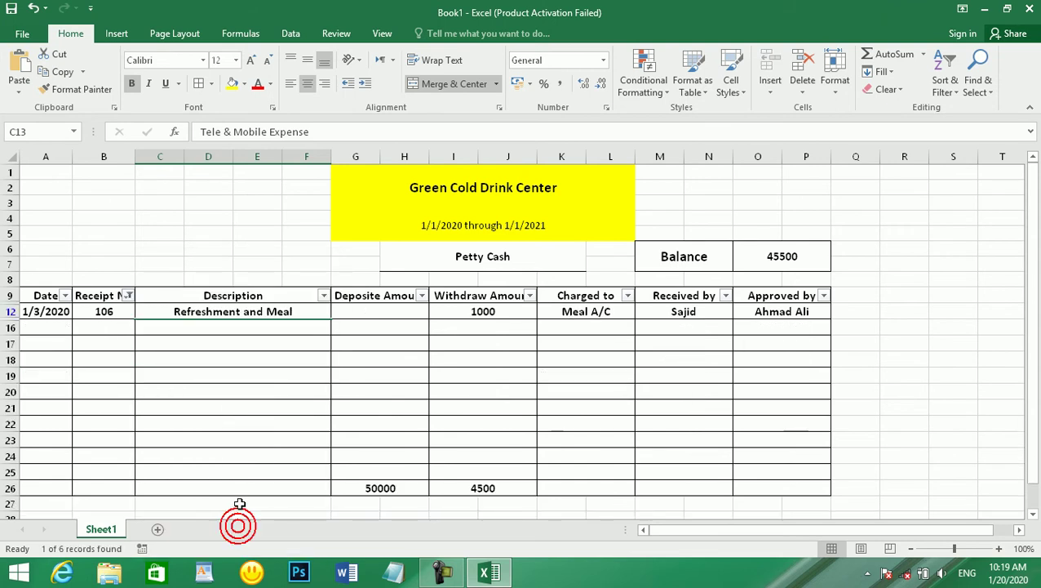
click(114, 338)
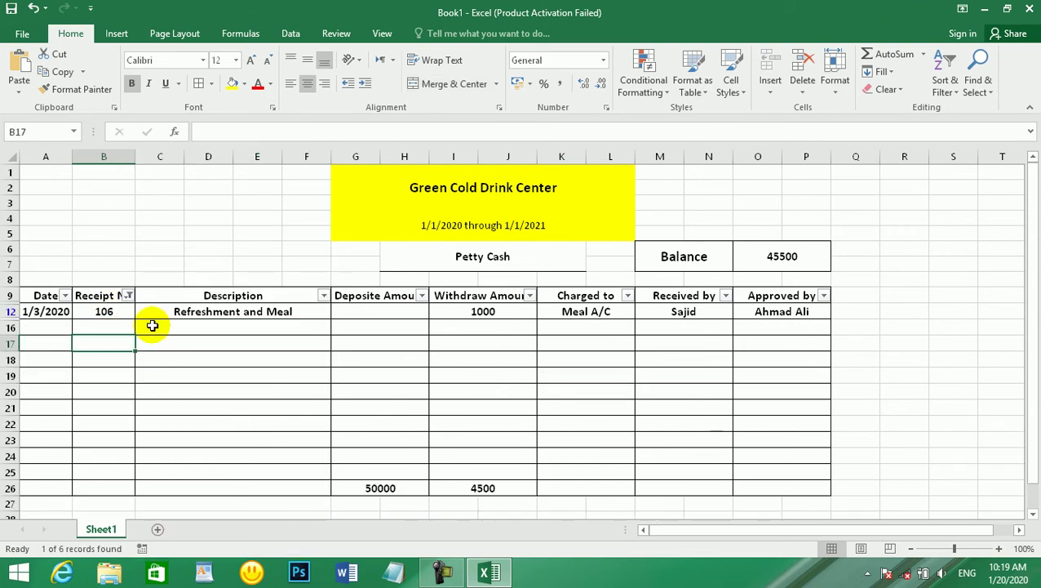
click(128, 295)
click(179, 391)
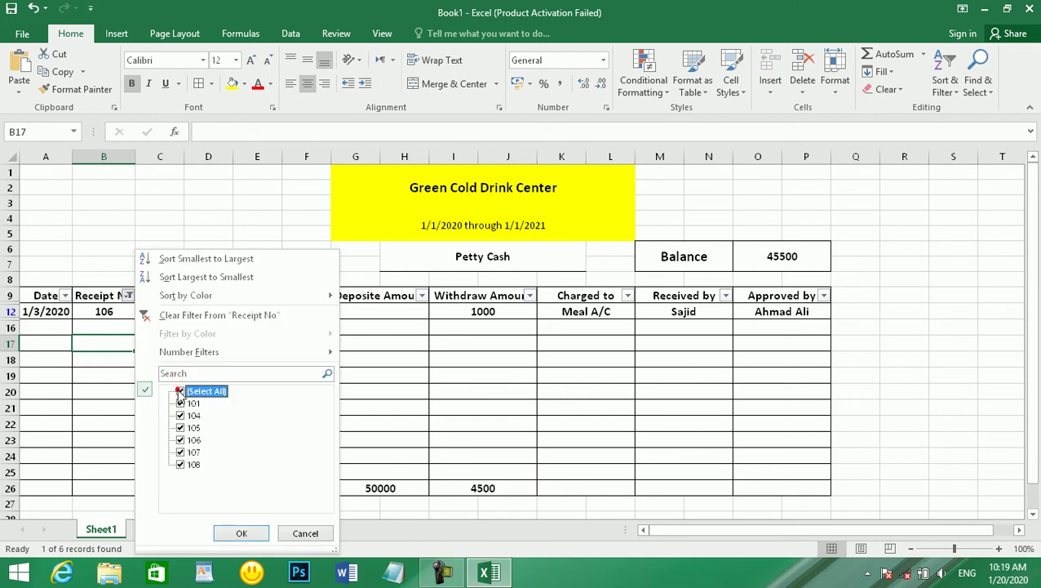
click(236, 532)
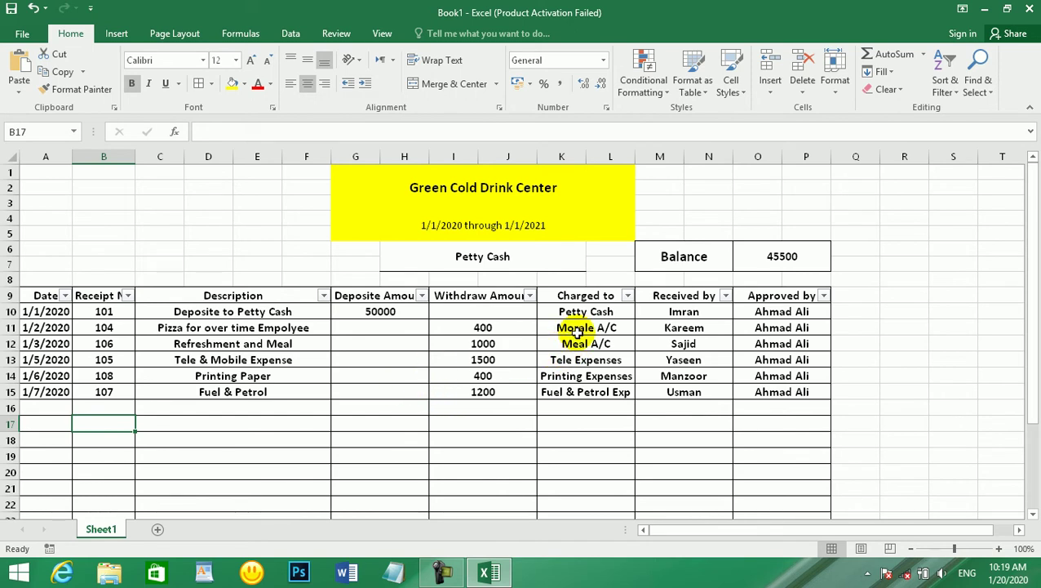
click(492, 343)
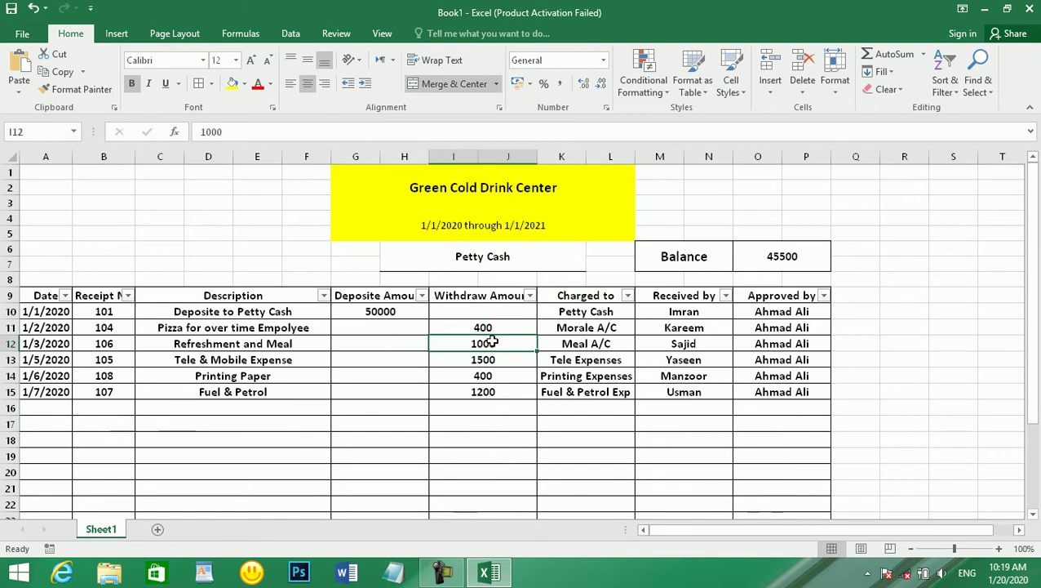
click(324, 295)
click(180, 391)
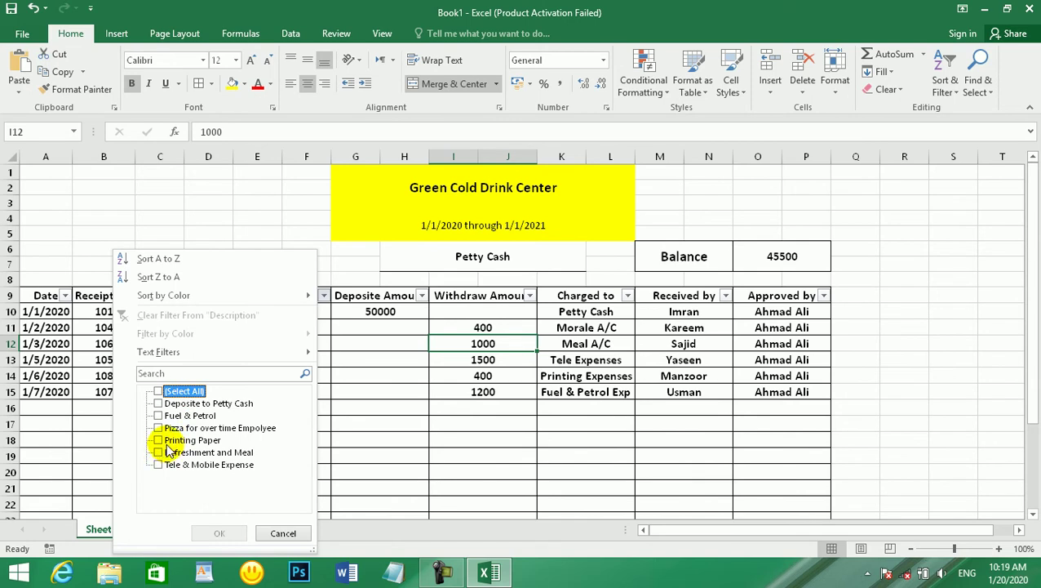
click(162, 391)
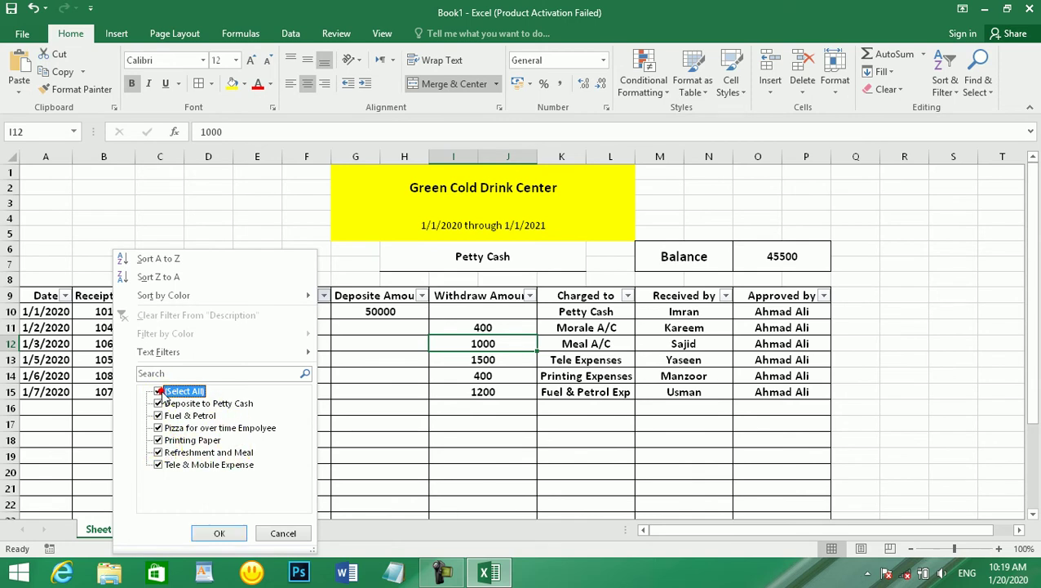
click(219, 532)
click(272, 390)
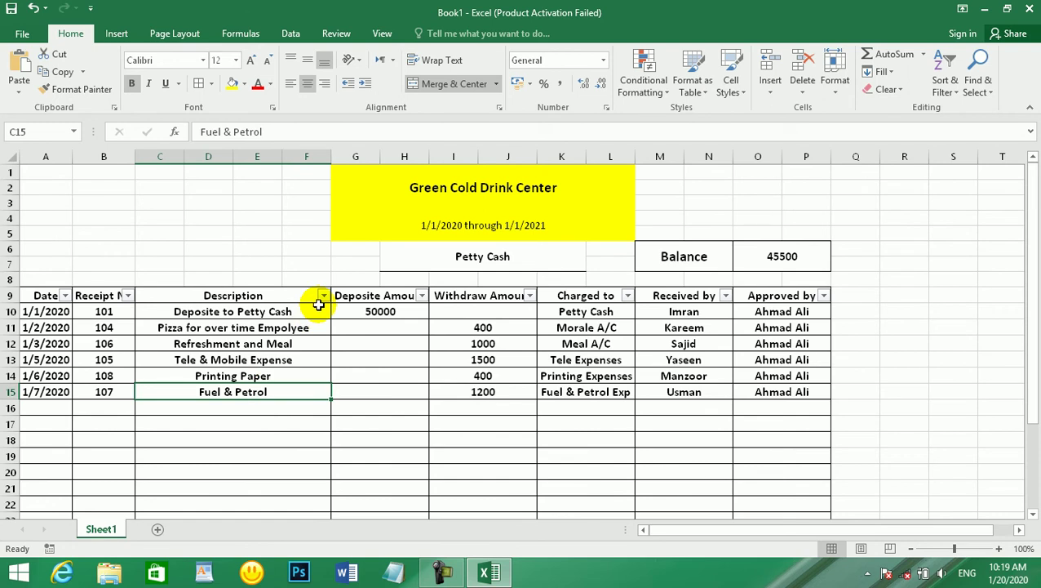
click(323, 295)
click(187, 392)
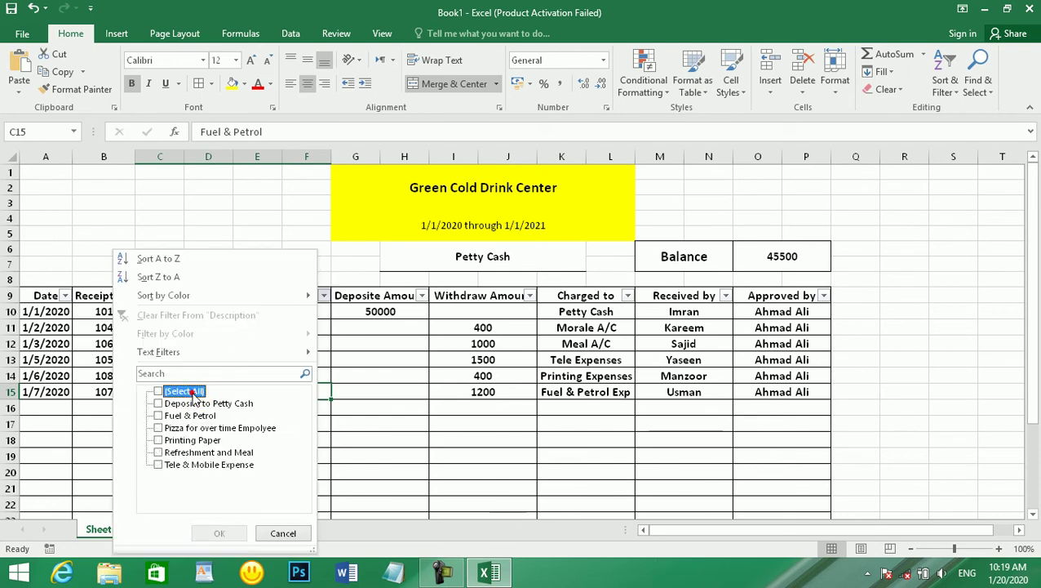
click(159, 440)
click(219, 532)
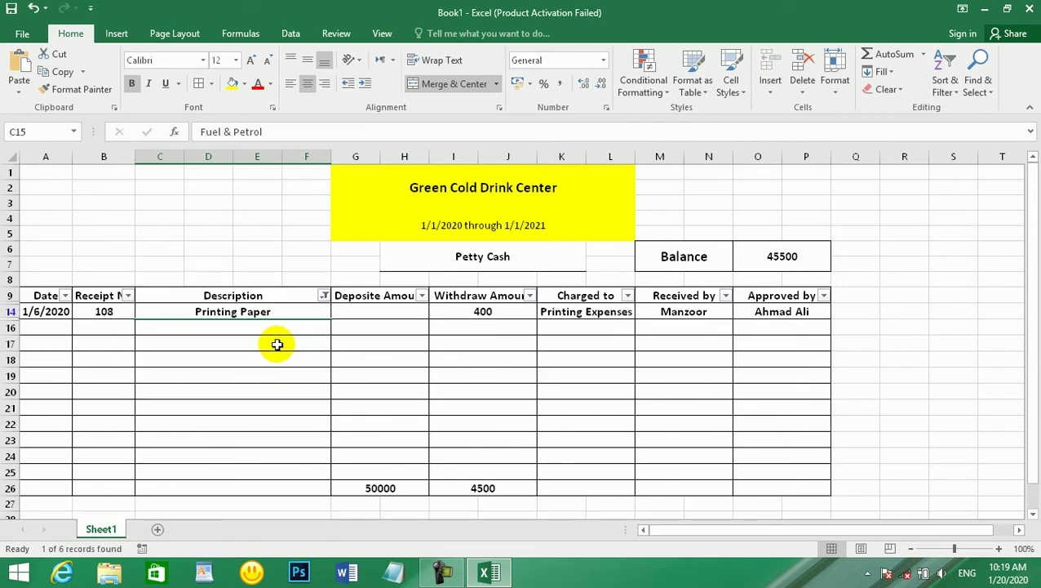
click(324, 295)
click(189, 391)
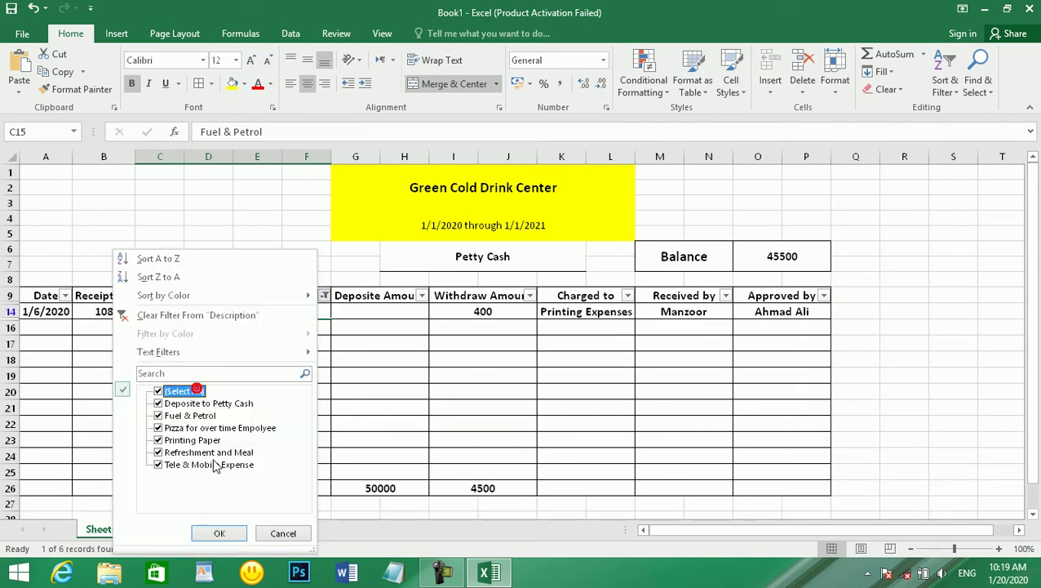
click(219, 533)
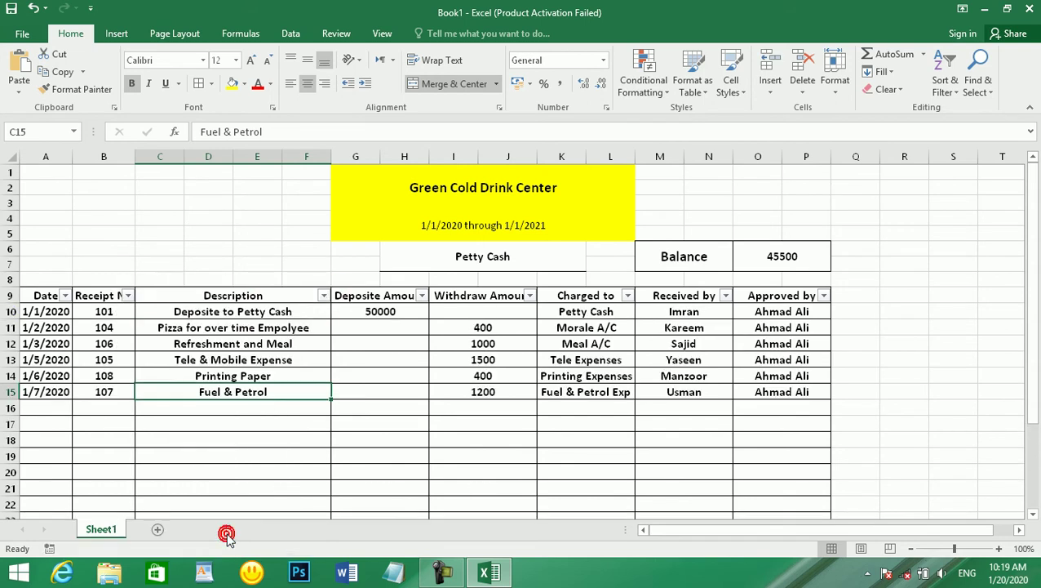
click(570, 404)
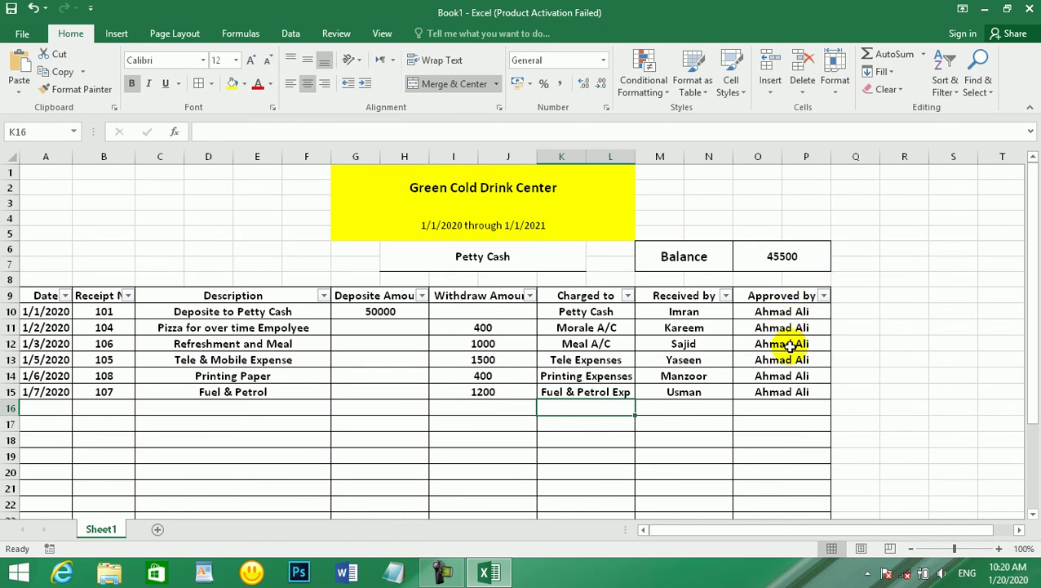
double_click(760, 257)
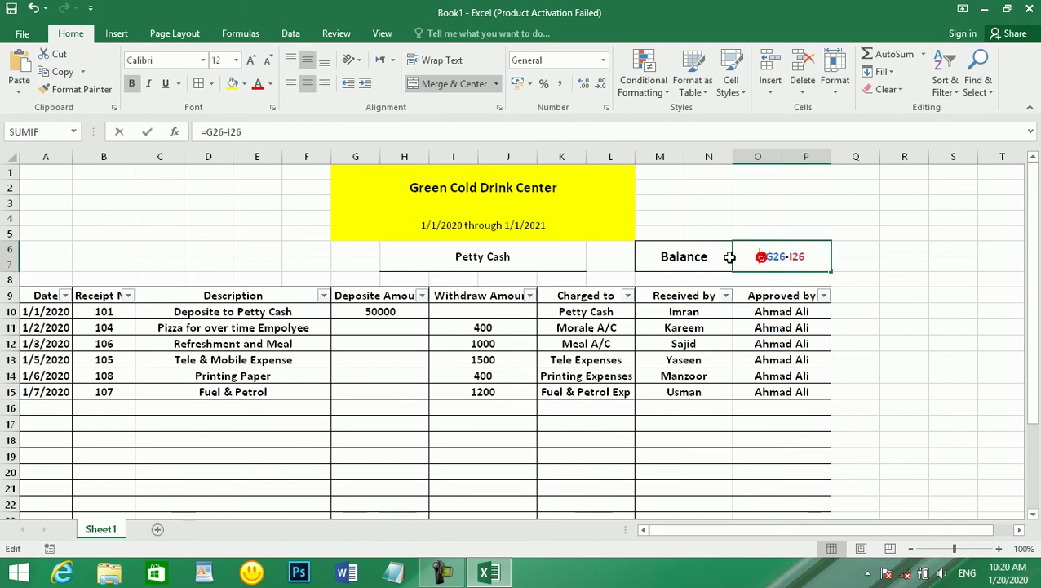
click(506, 250)
click(494, 331)
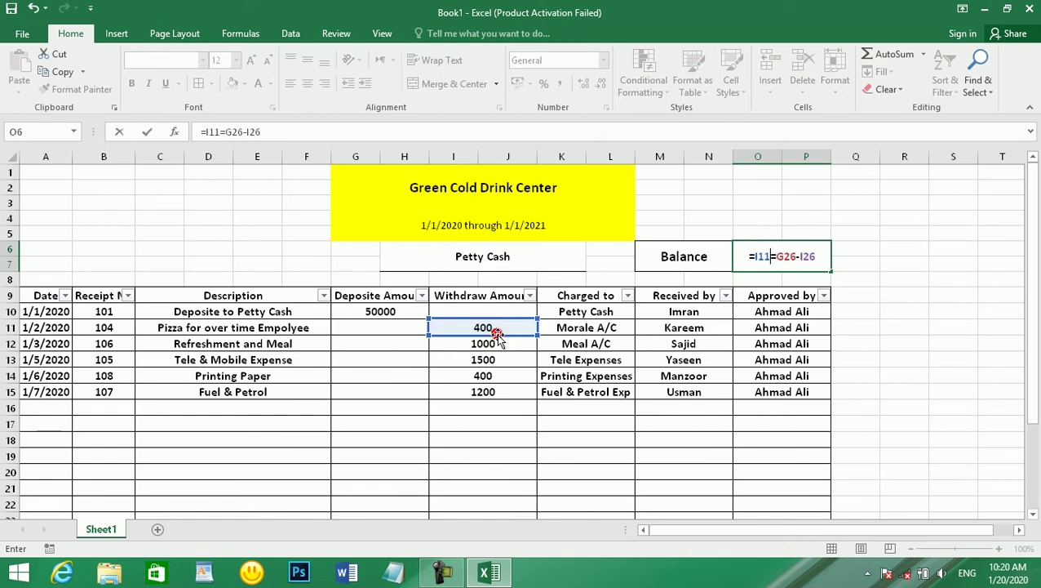
key(Escape)
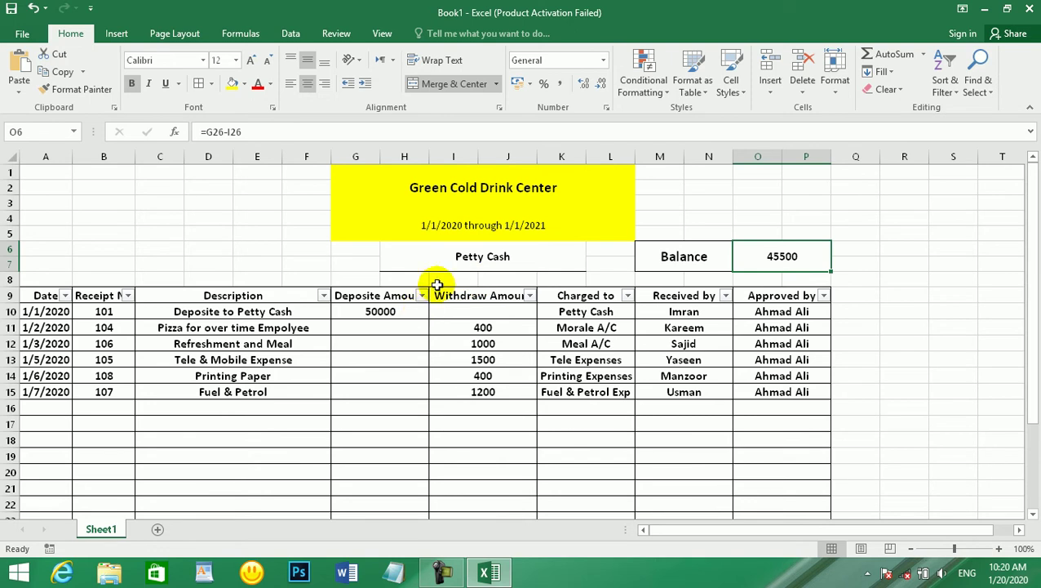
click(788, 258)
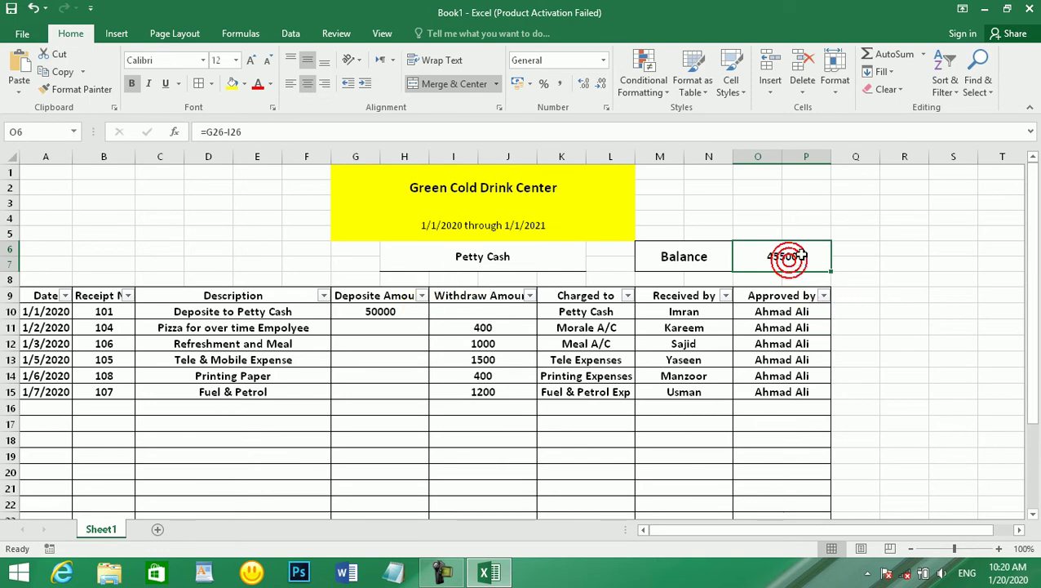
double_click(867, 254)
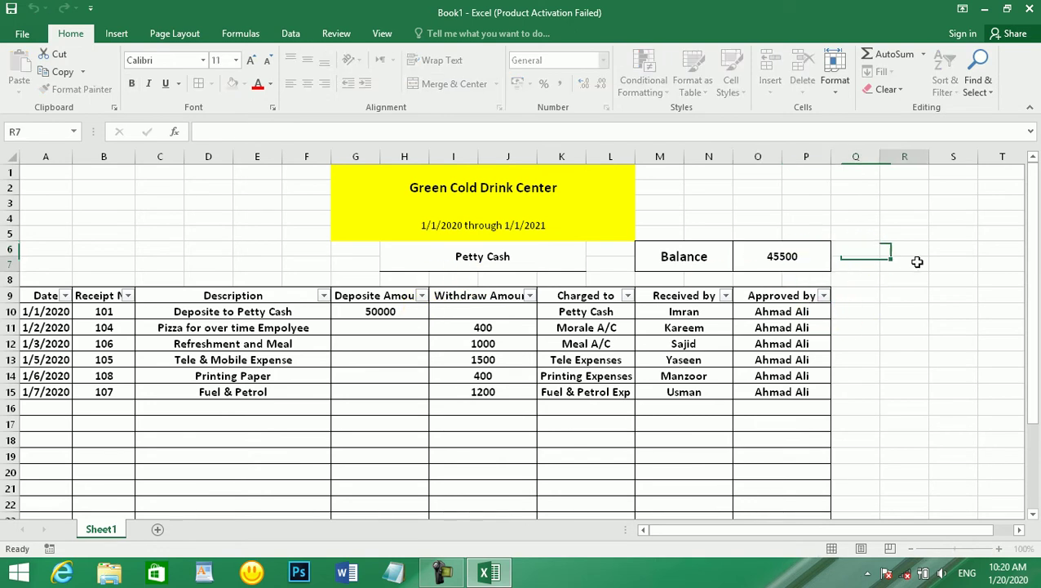
drag(865, 279, 921, 280)
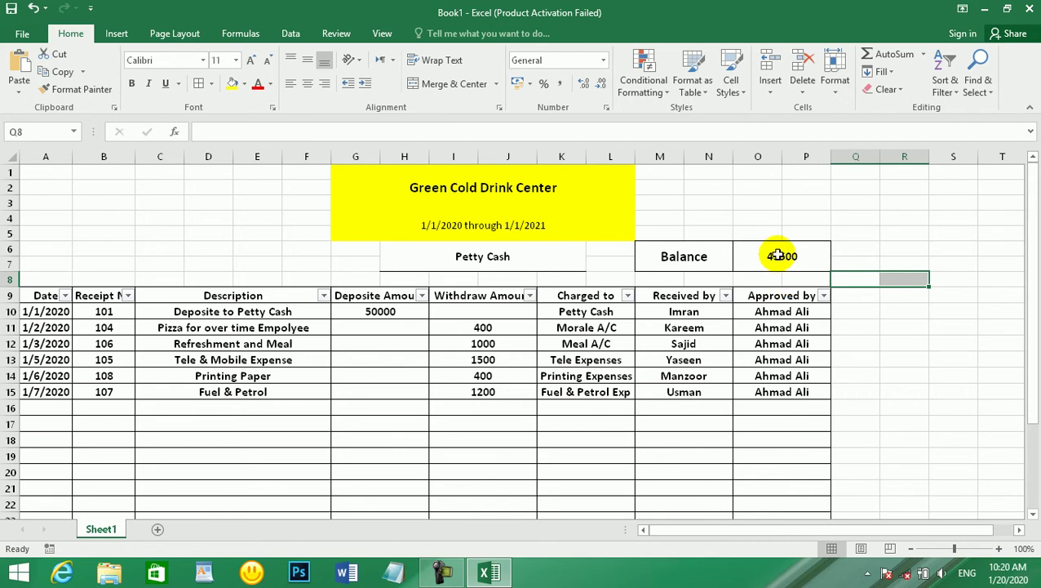
click(507, 258)
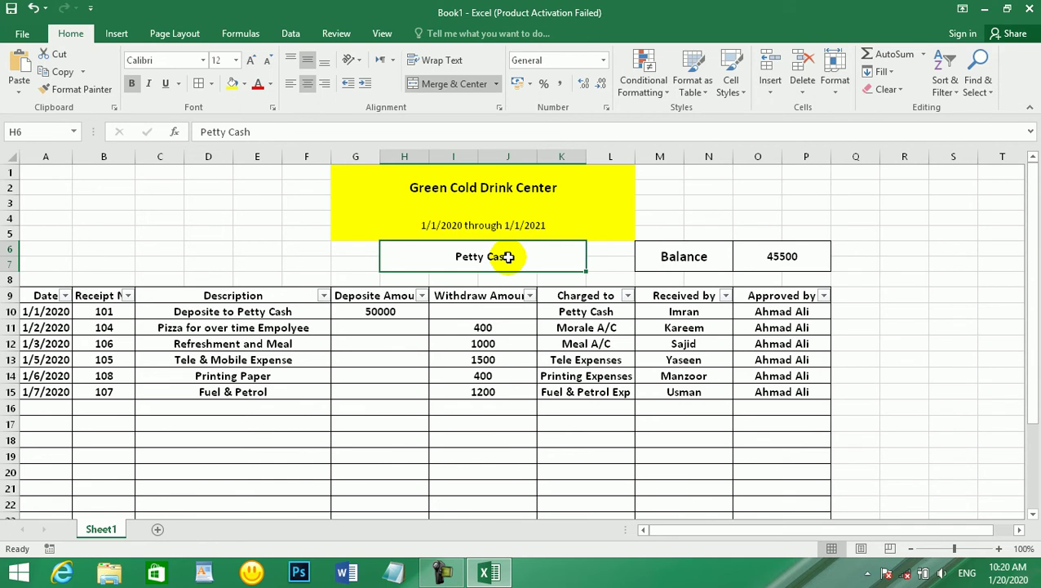
scroll(513, 305, down, 4)
scroll(513, 307, up, 4)
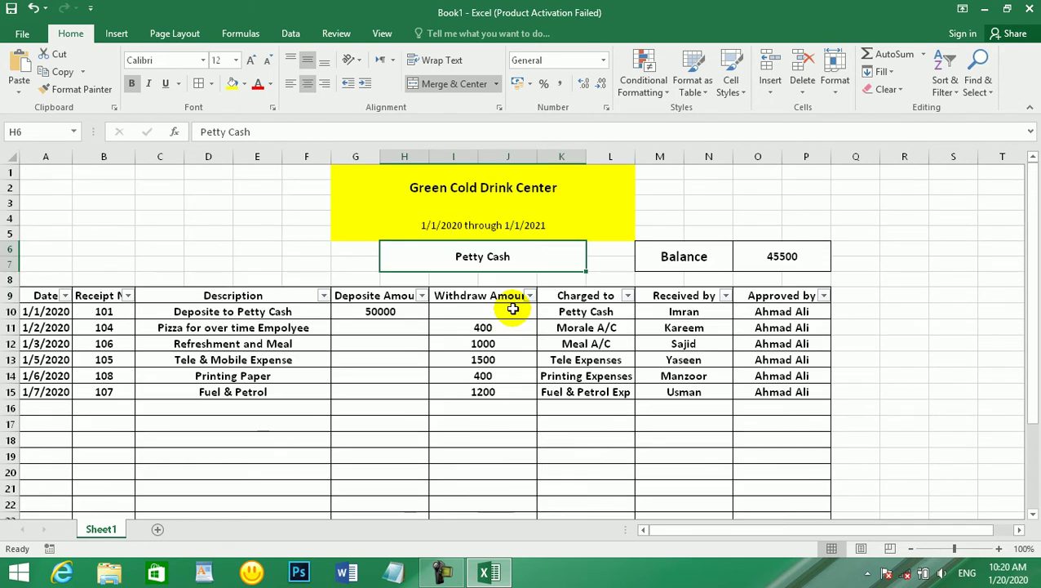
drag(216, 186, 9, 262)
click(247, 390)
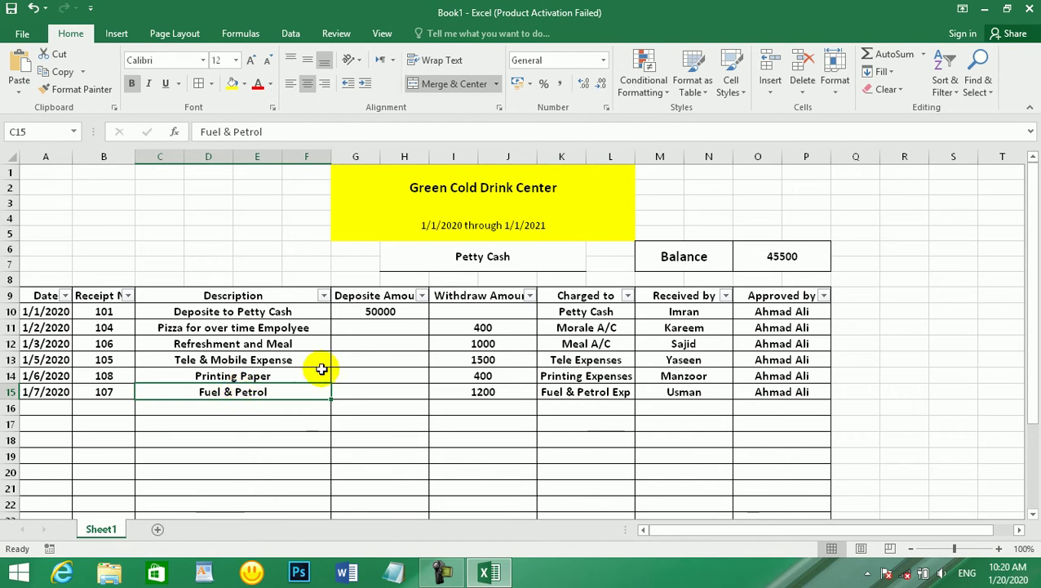
scroll(467, 232, down, 4)
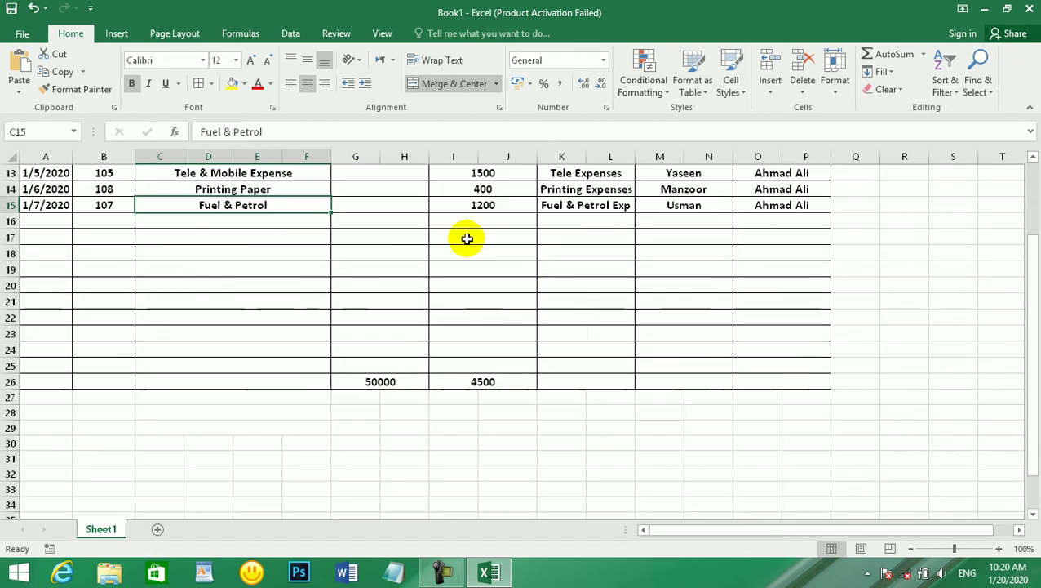
scroll(481, 328, up, 4)
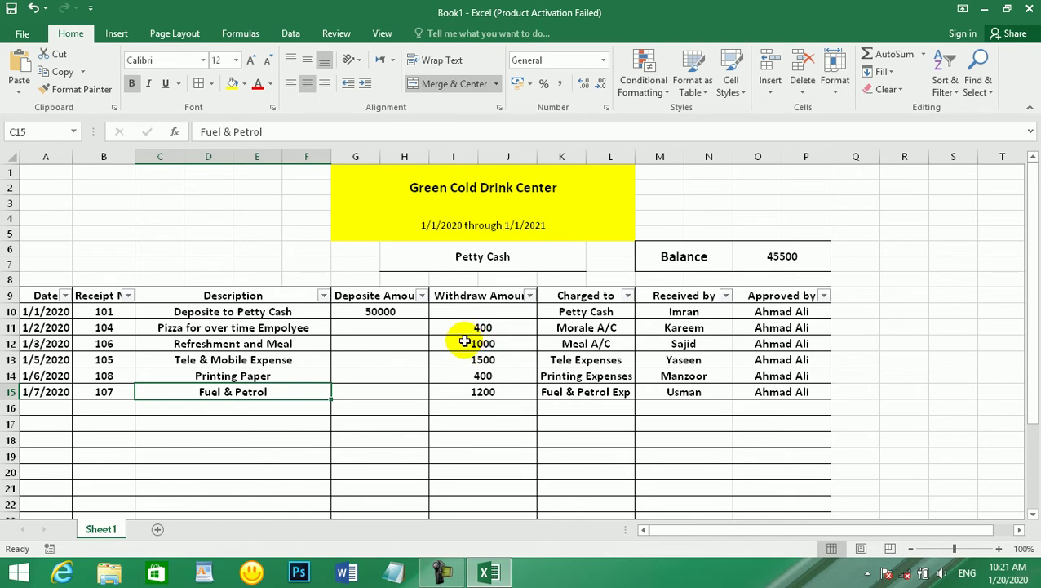
key(ctrl+s)
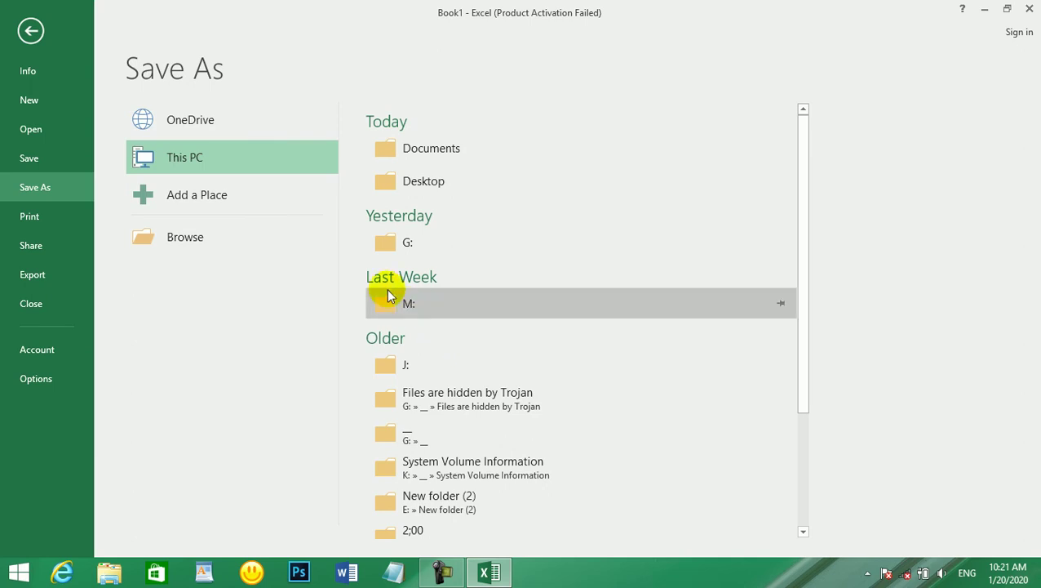
- In Documents, replace the file name with Petty Cash and save as Petty Cash.xlsx
click(235, 235)
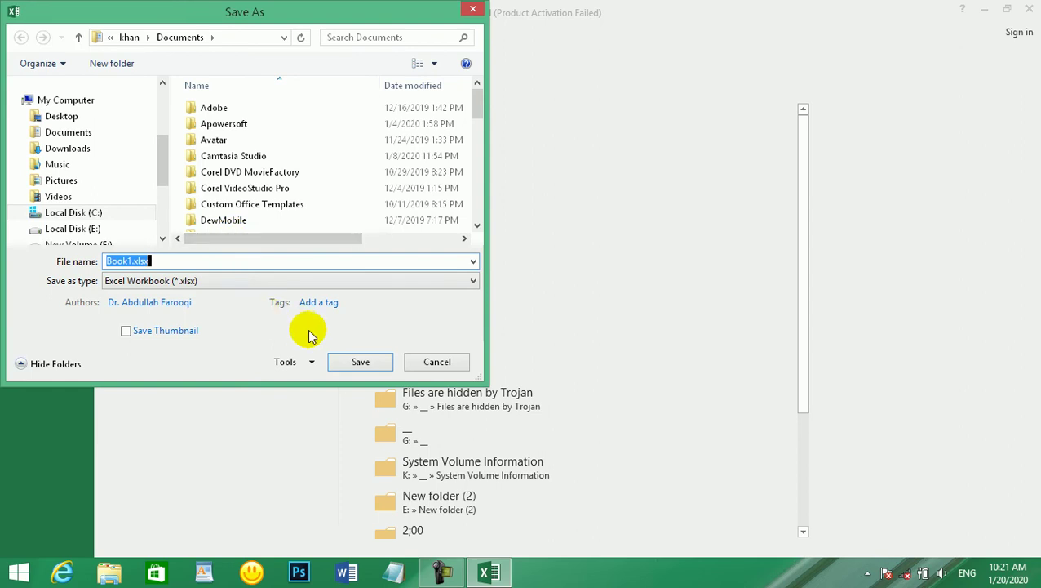
scroll(479, 91, down, 10)
click(464, 213)
click(465, 230)
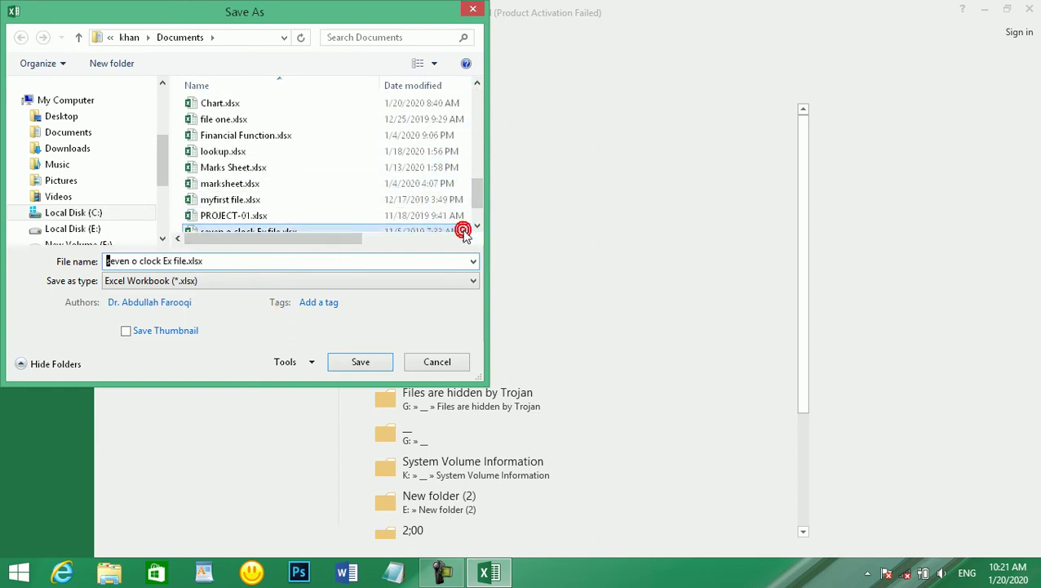
click(200, 261)
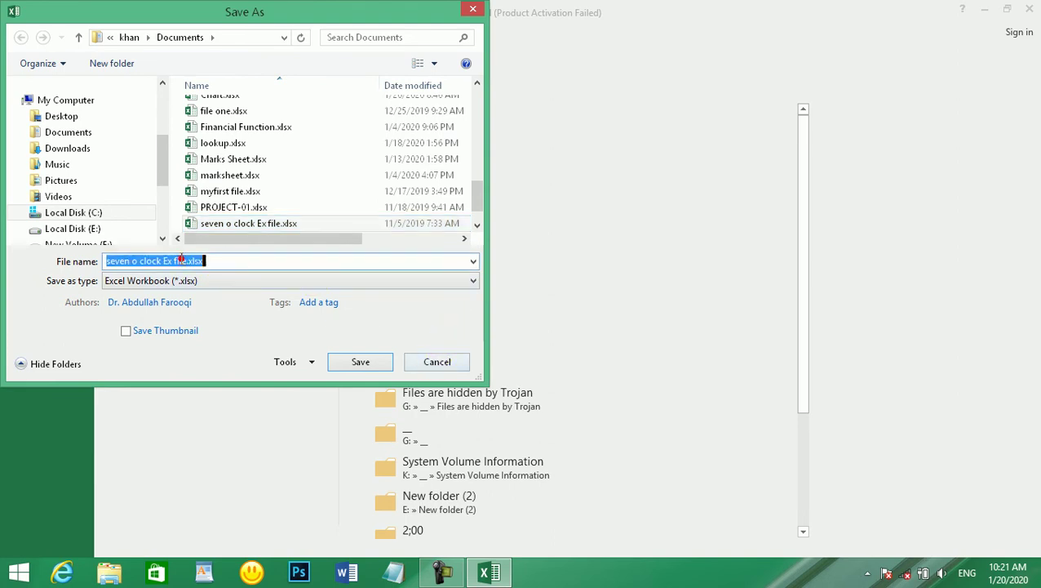
key(BackSpace)
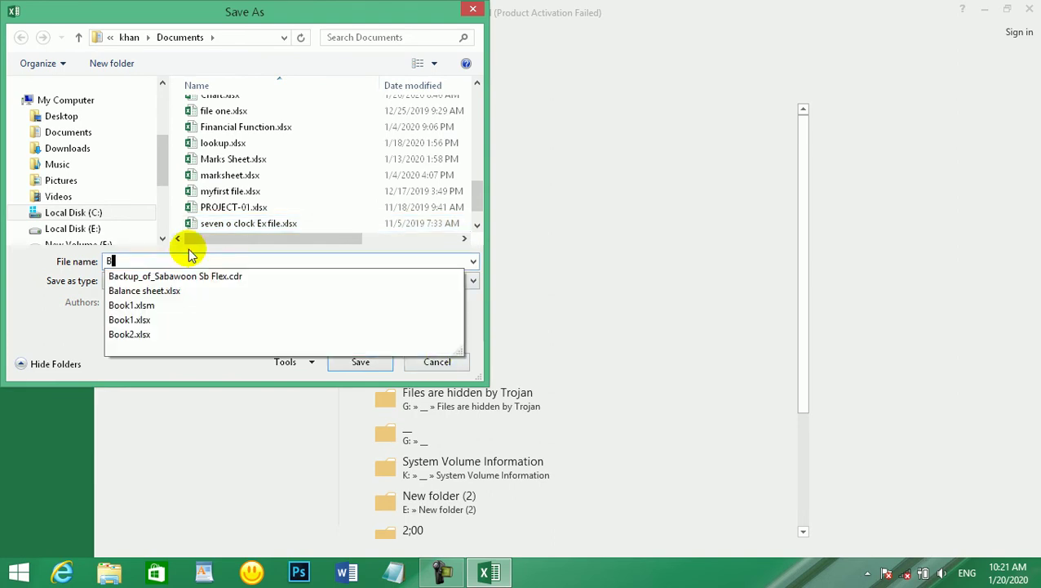
text(Pet)
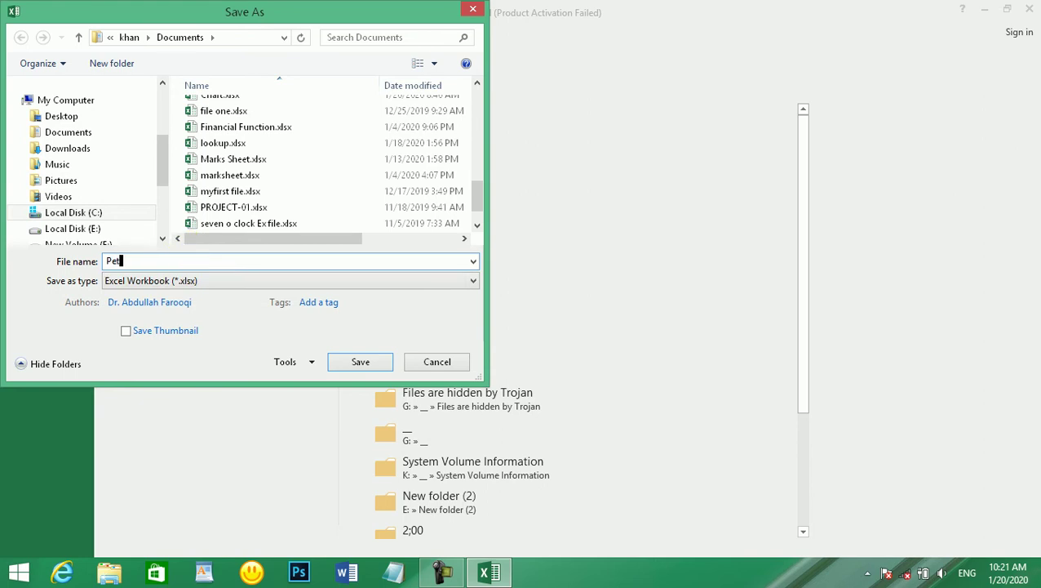
text(ty Cash)
click(357, 360)
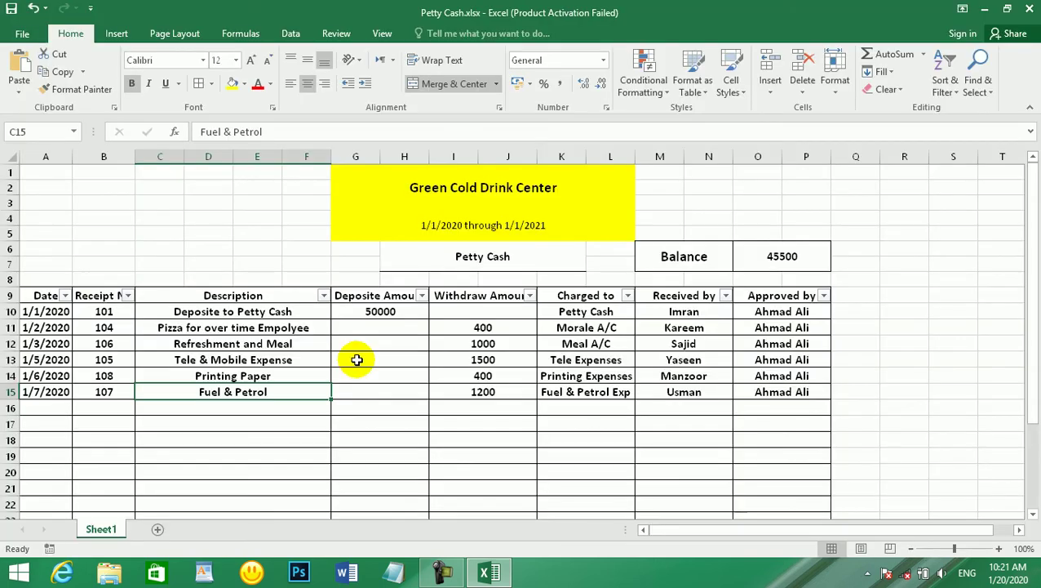
click(357, 359)
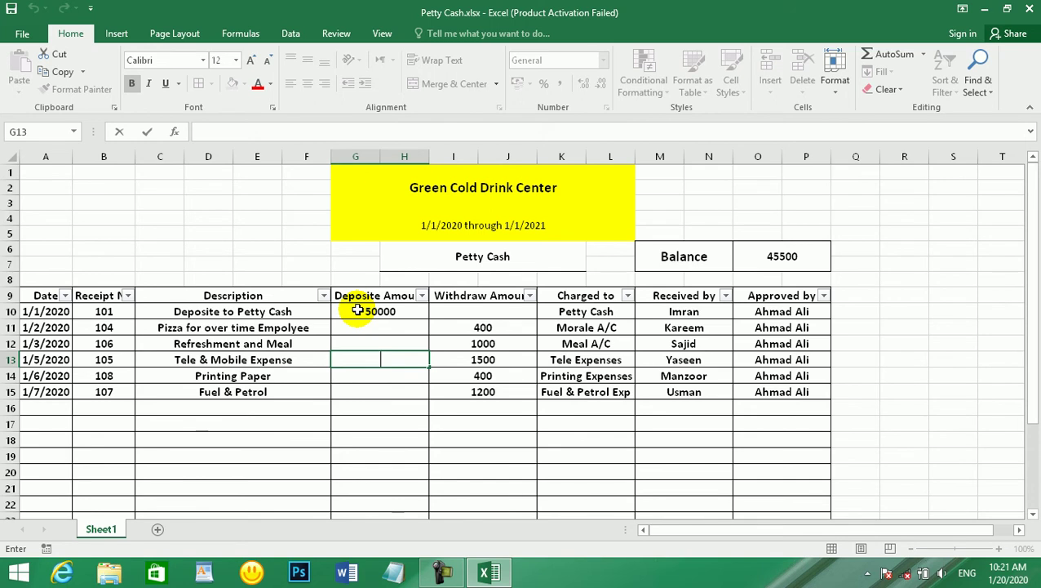
mouse_move(1037, 36)
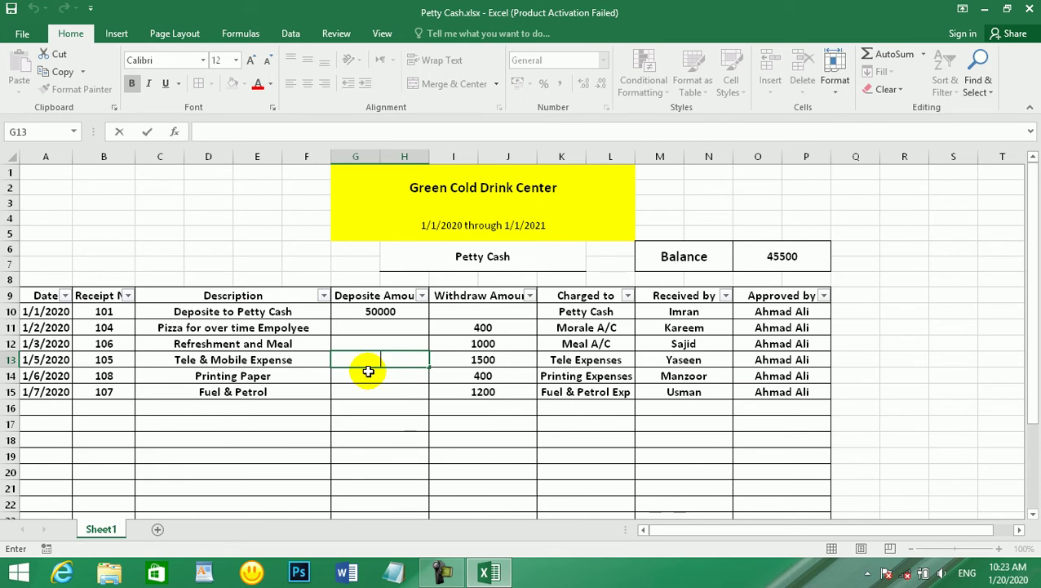
- Close Excel, choosing Save to keep the latest Petty Cash.xlsx changes
click(1030, 8)
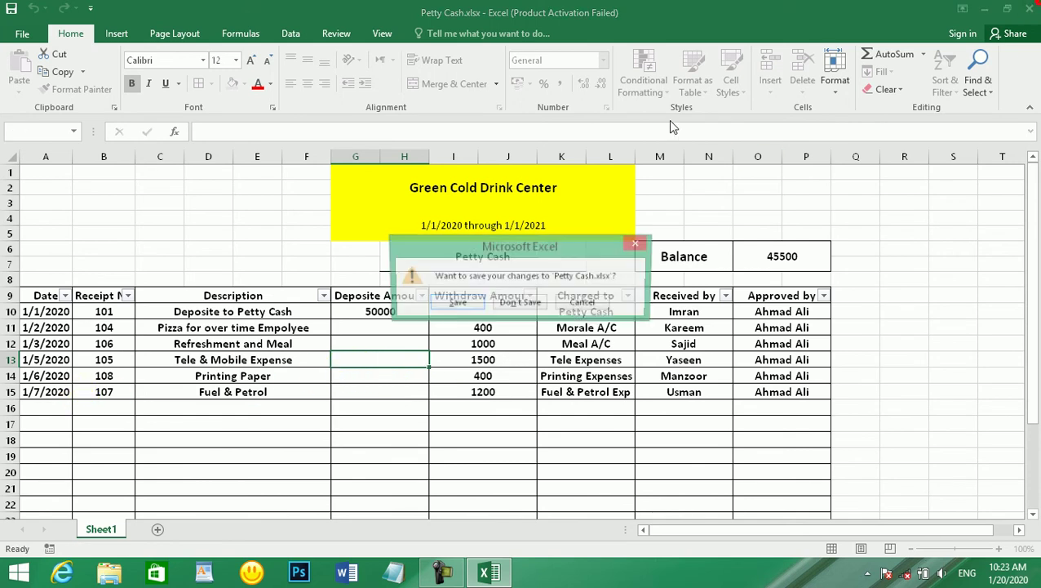
click(454, 301)
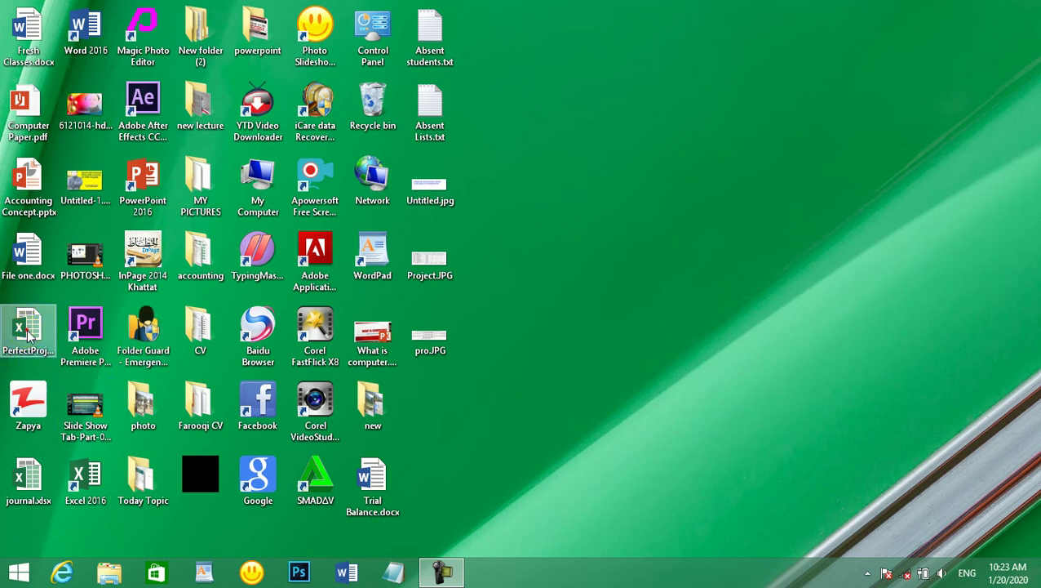
- Open PerfectProject.xlsx from the desktop and dismiss the Office activation notice
click(28, 335)
double_click(28, 335)
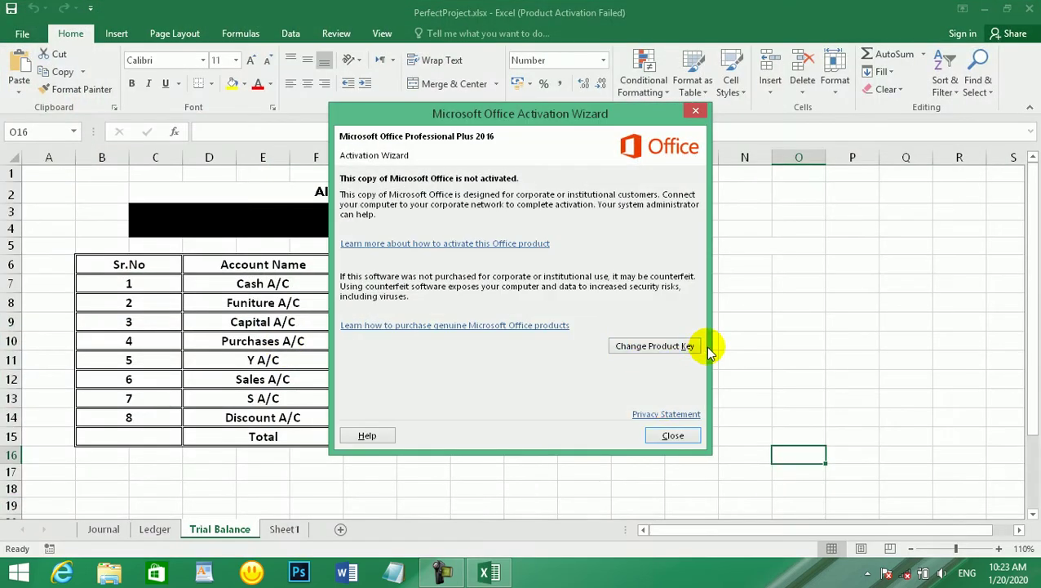
click(669, 435)
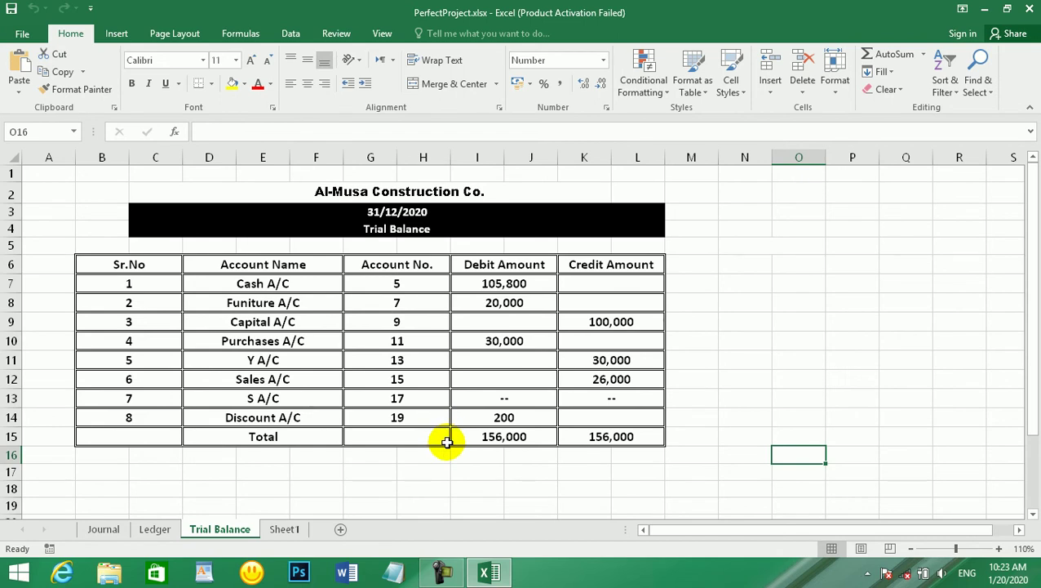
- Browse the Sheet1, Trial Balance and Ledger sheets, ending on the Journal sheet
click(286, 530)
click(234, 530)
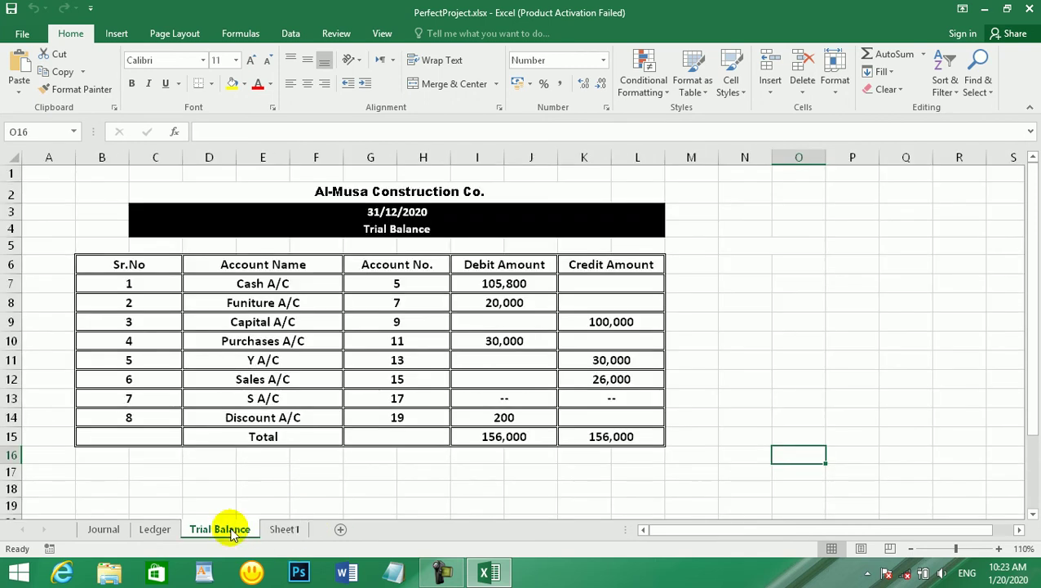
click(157, 529)
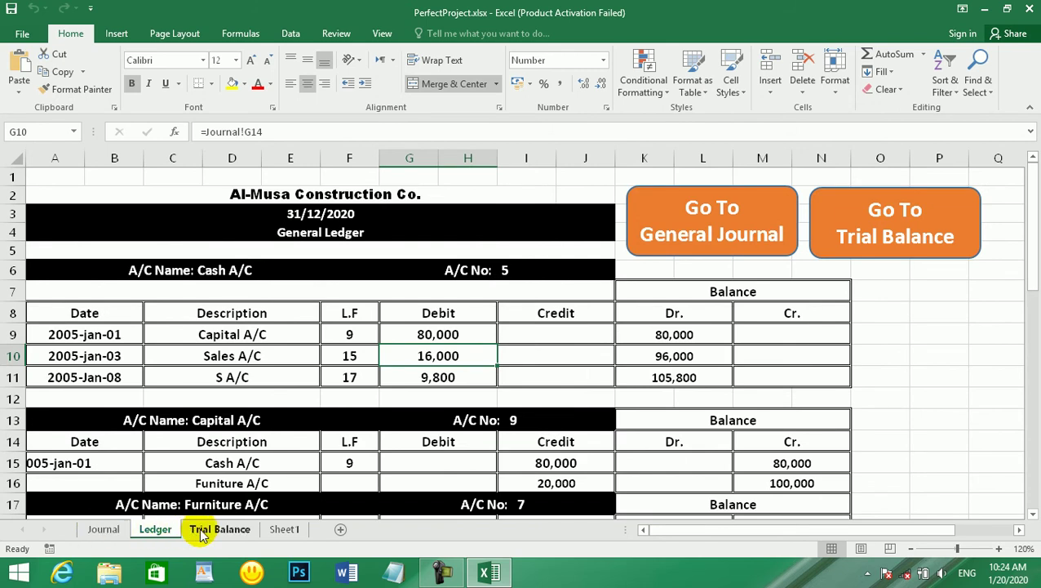
click(224, 526)
click(287, 529)
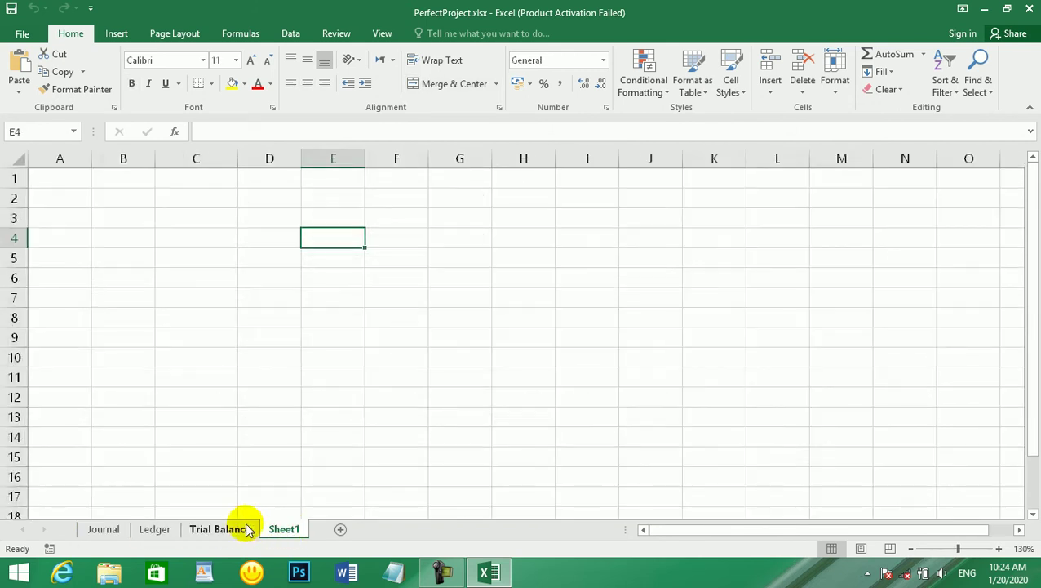
click(245, 527)
click(790, 243)
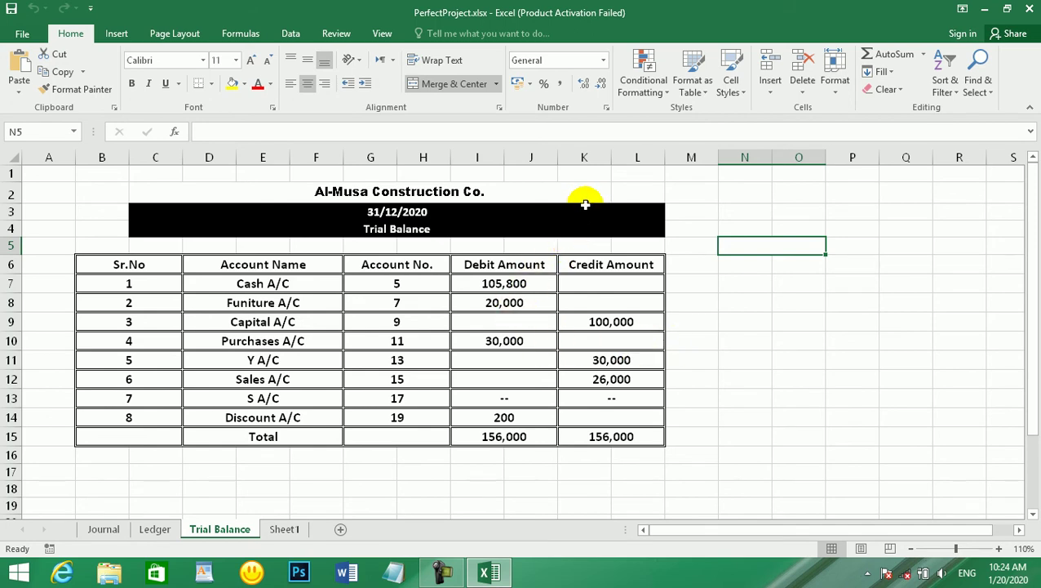
click(284, 530)
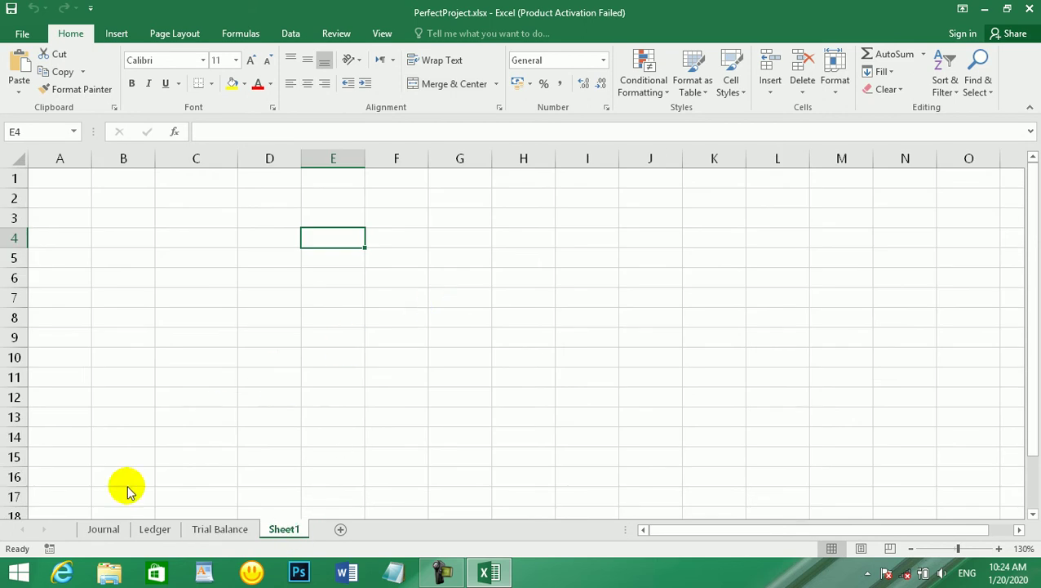
click(135, 532)
click(111, 530)
click(277, 378)
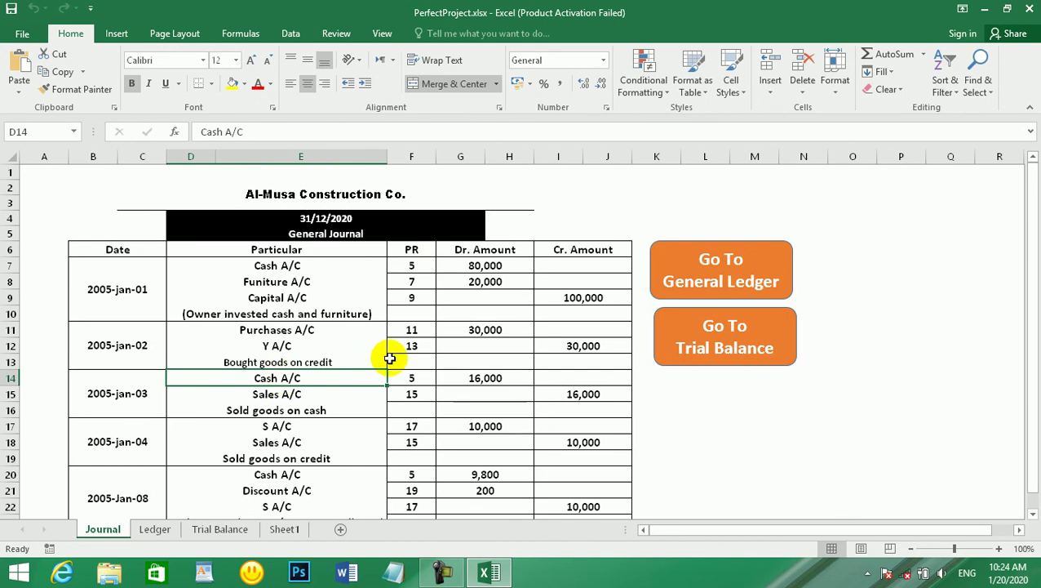
- On the Ledger sheet, inspect the Cash and Capital A/C sections and scroll further down
click(171, 532)
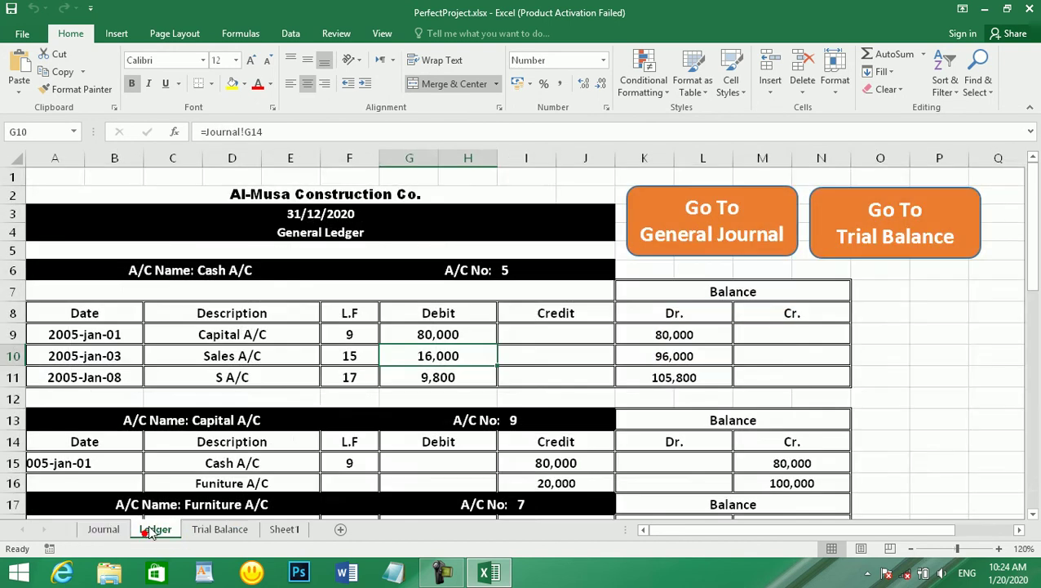
click(327, 335)
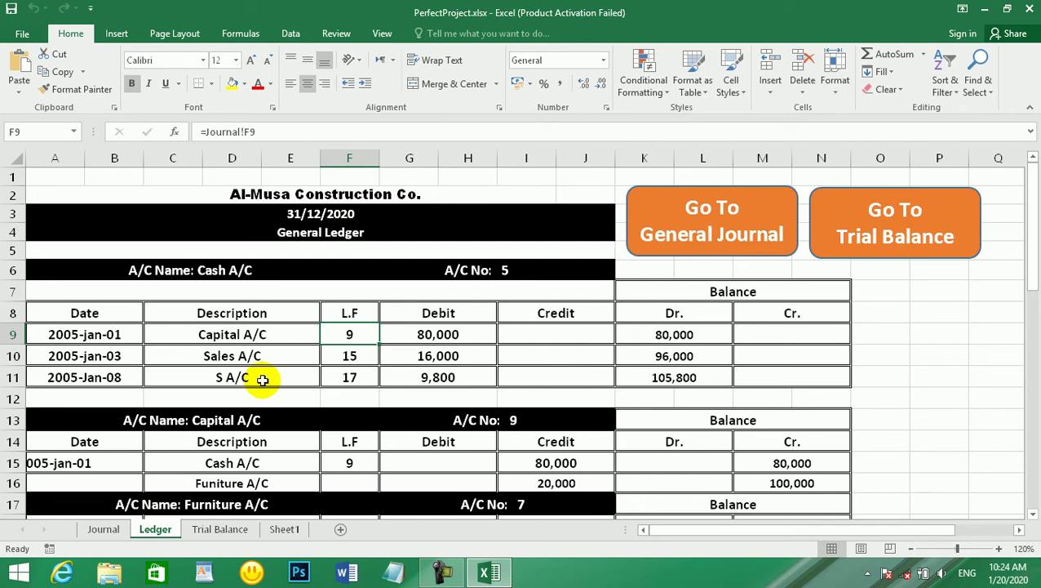
click(246, 422)
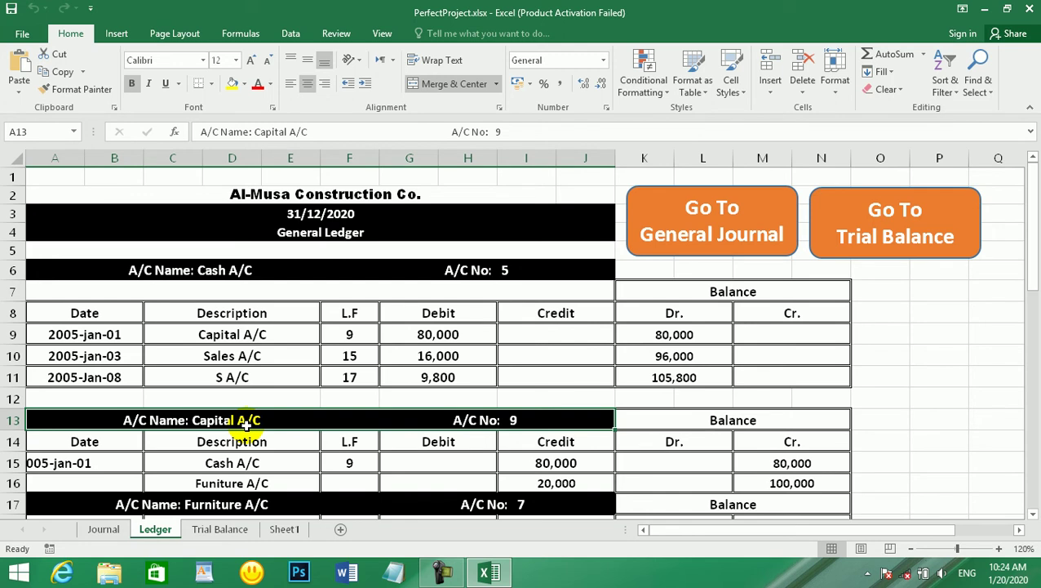
click(269, 441)
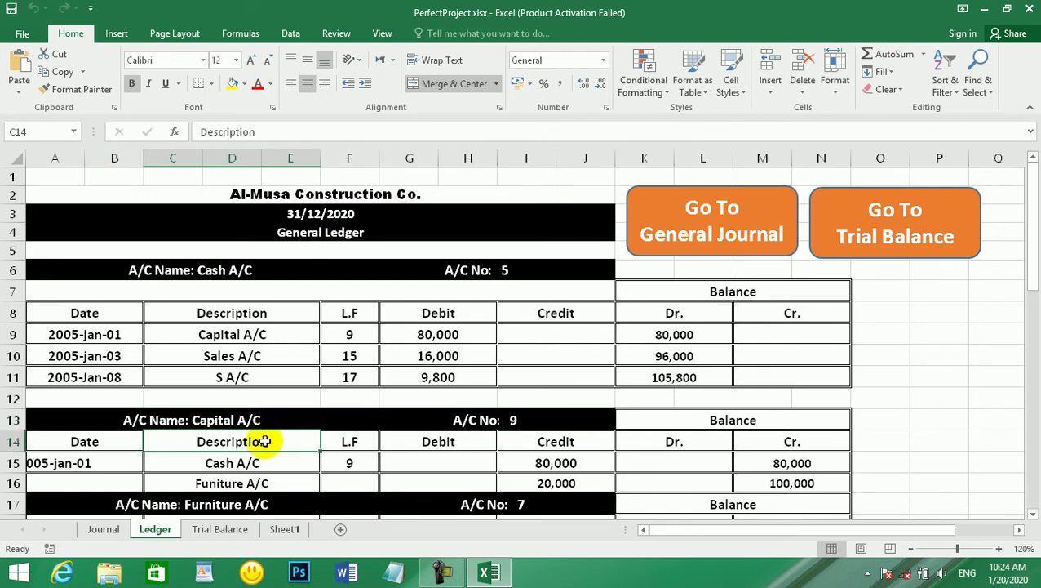
click(259, 421)
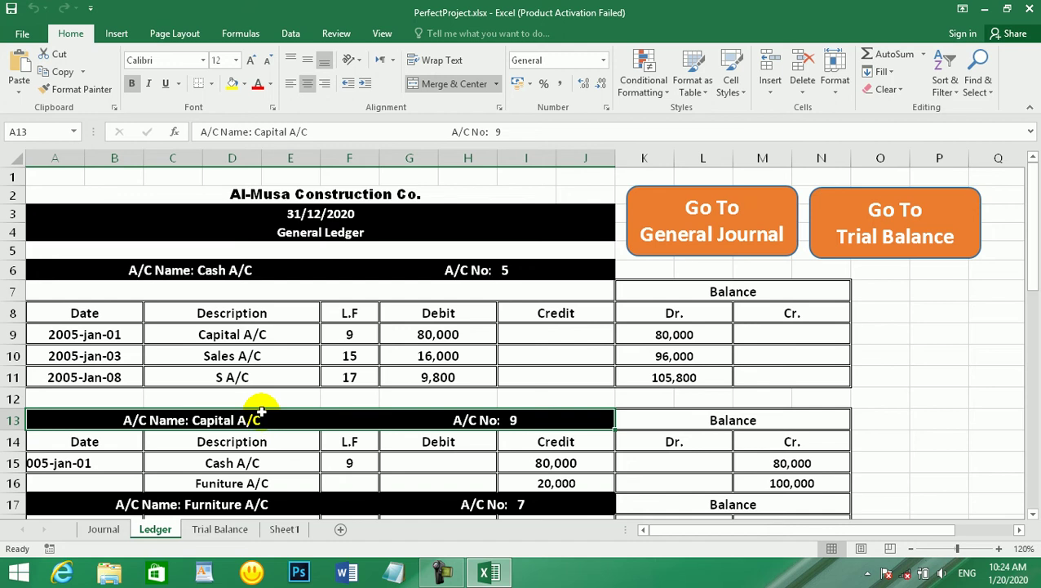
scroll(274, 424, down, 3)
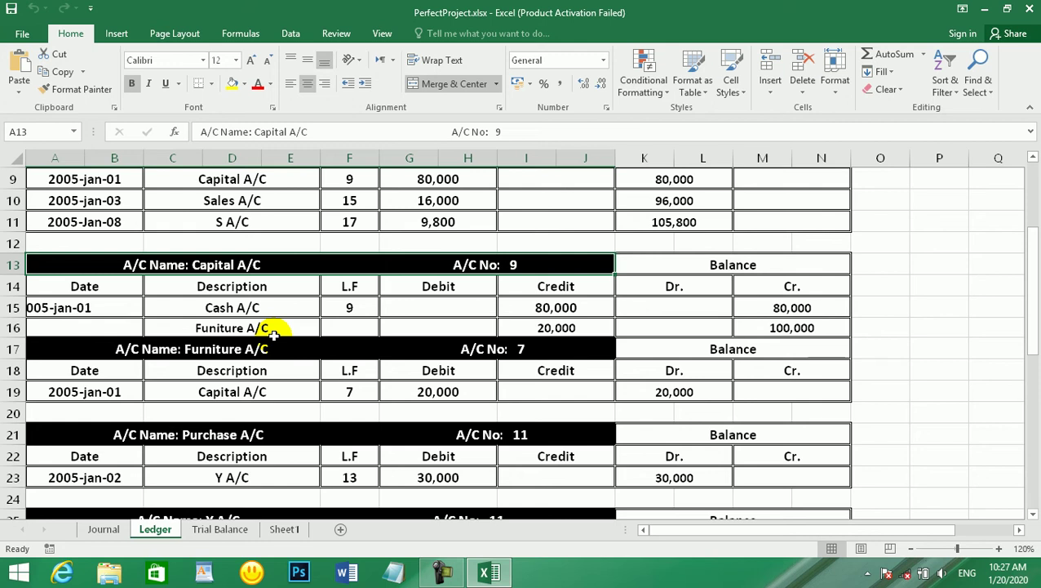
- Scroll the Ledger back to the top and move to the Journal sheet's General Journal entries
scroll(273, 335, up, 3)
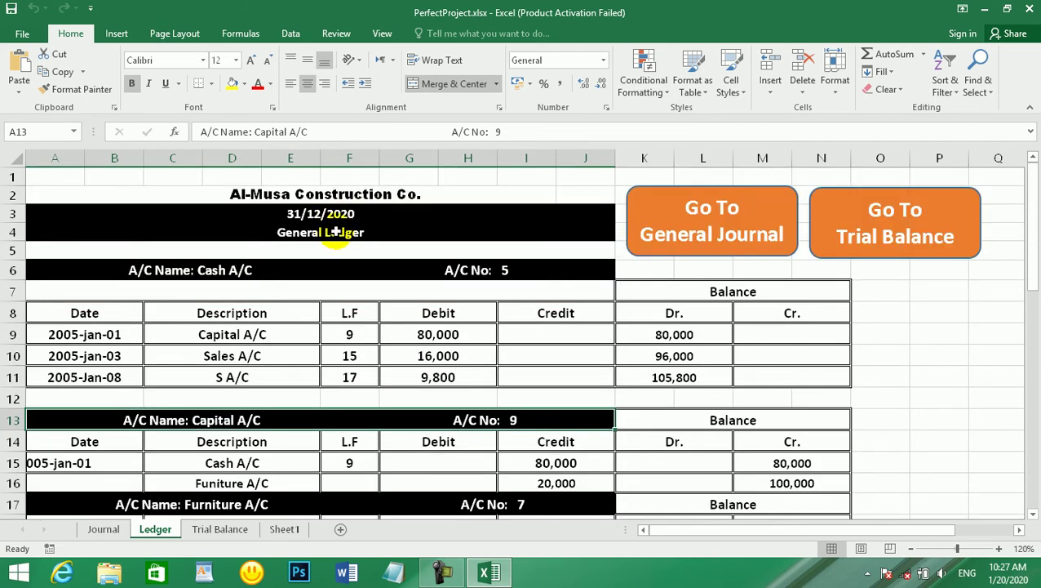
click(120, 529)
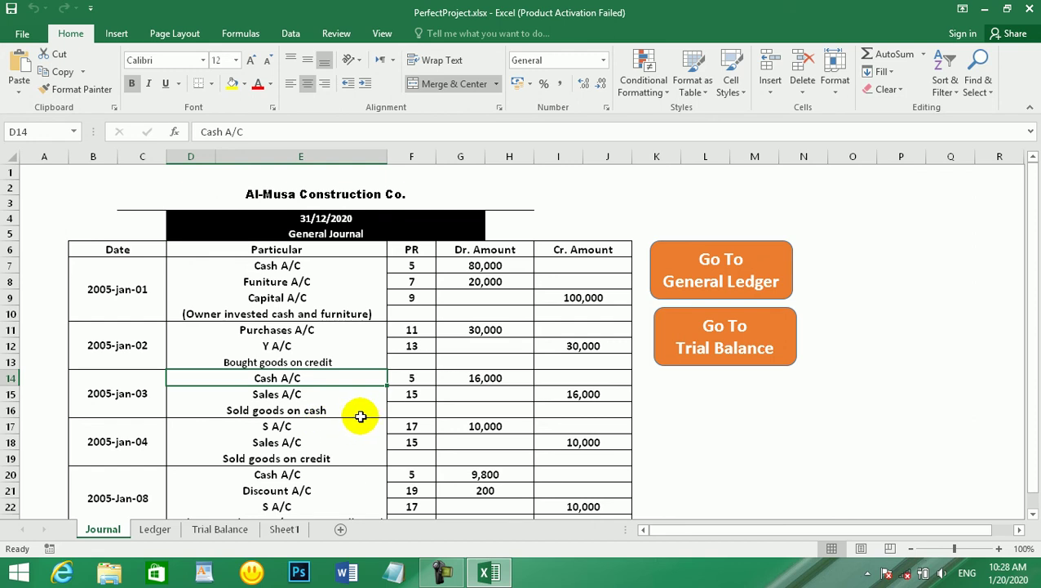
- Create a new blank workbook and copy the Journal's heading block C1:H5 from PerfectProject
key(ctrl+n)
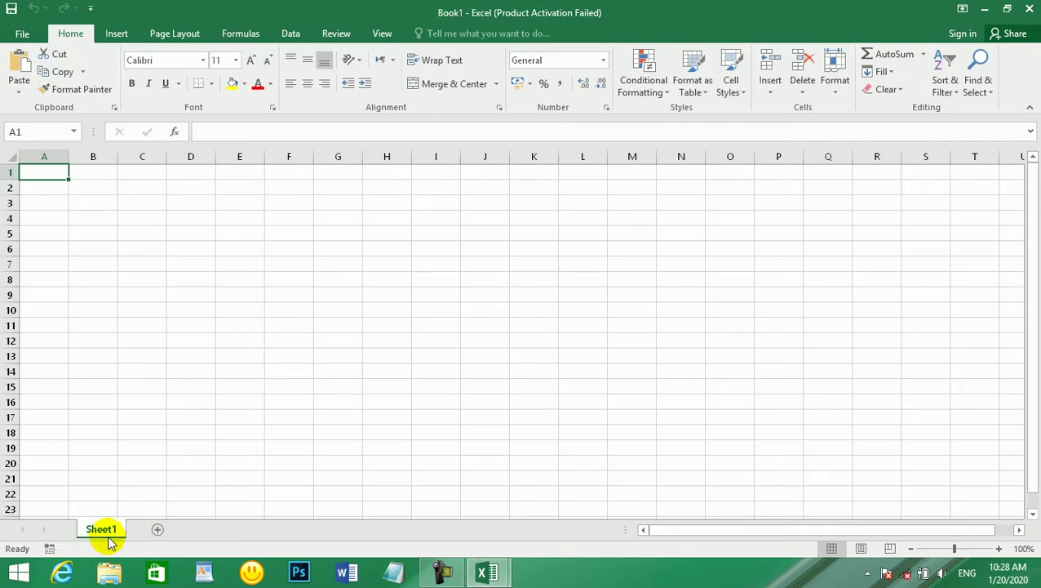
mouse_move(490, 573)
click(407, 491)
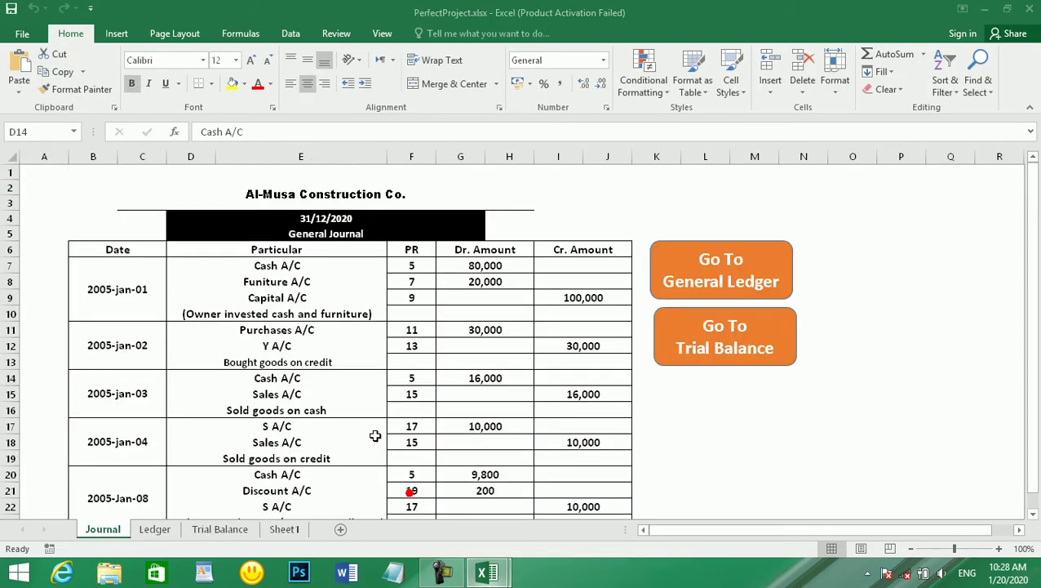
click(320, 231)
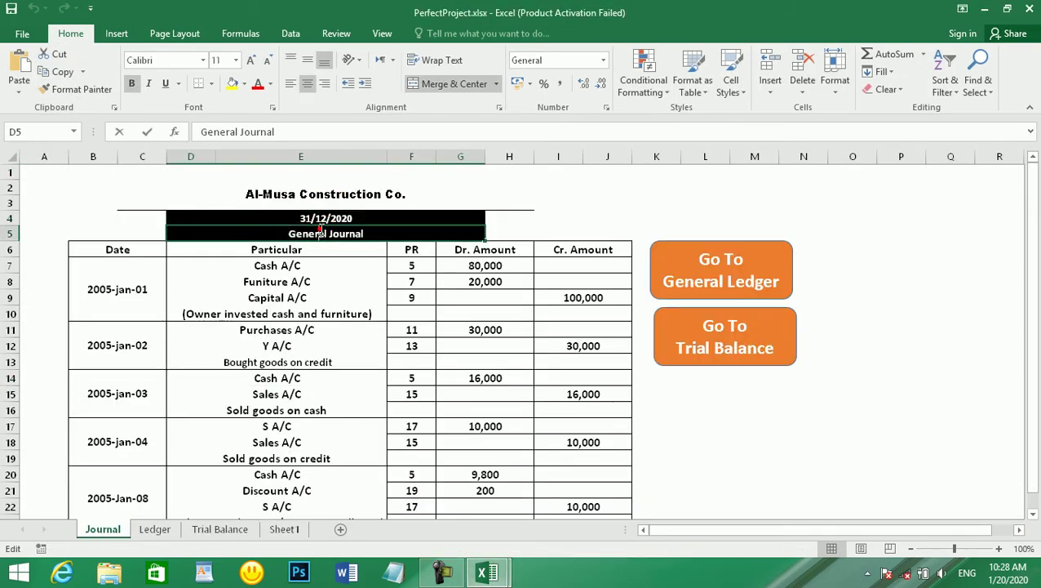
drag(327, 175, 313, 233)
key(ctrl+c)
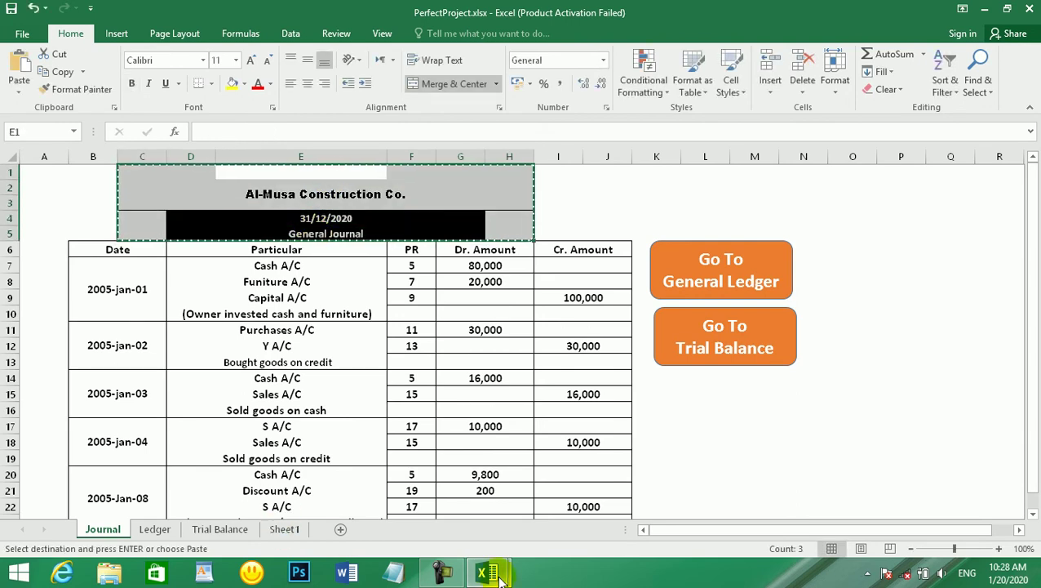
- Paste the Al-Musa Construction Co. heading into Book1 at cell E1
mouse_move(495, 575)
click(540, 503)
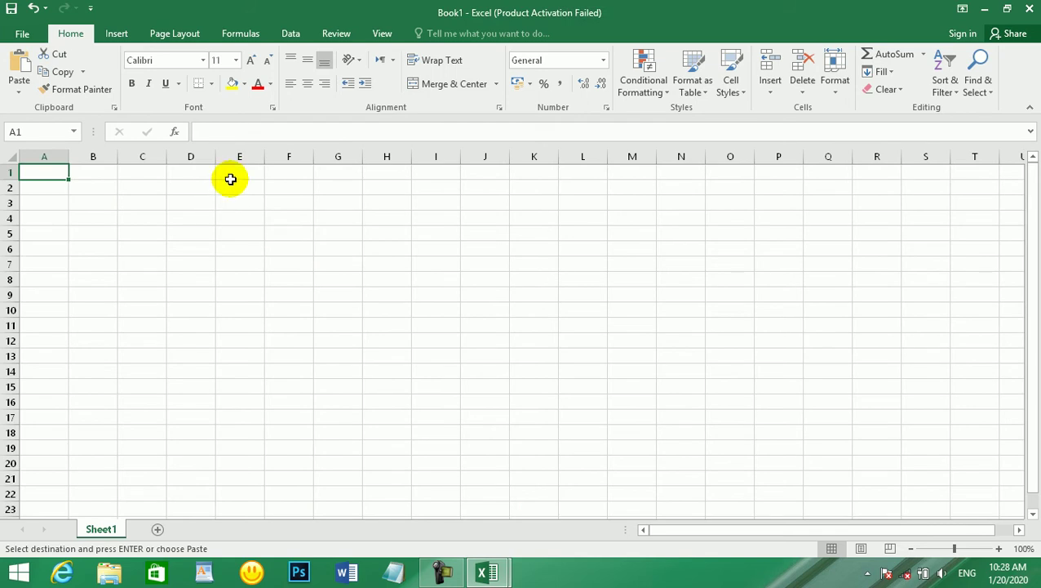
click(233, 174)
key(ctrl+v)
click(289, 249)
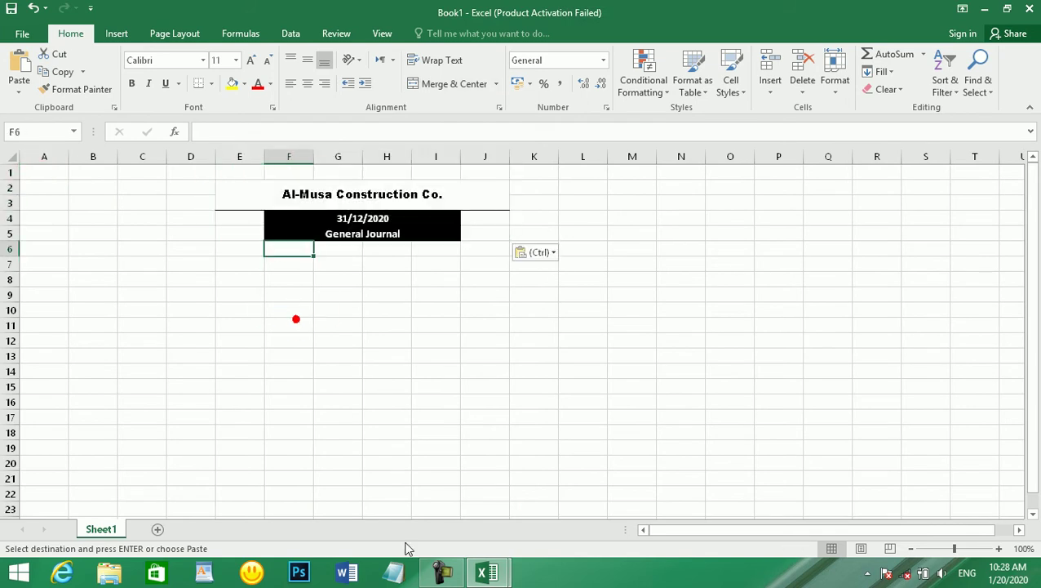
- Back in PerfectProject, cancel the pending copy and go to the Trial Balance sheet
mouse_move(488, 573)
click(430, 516)
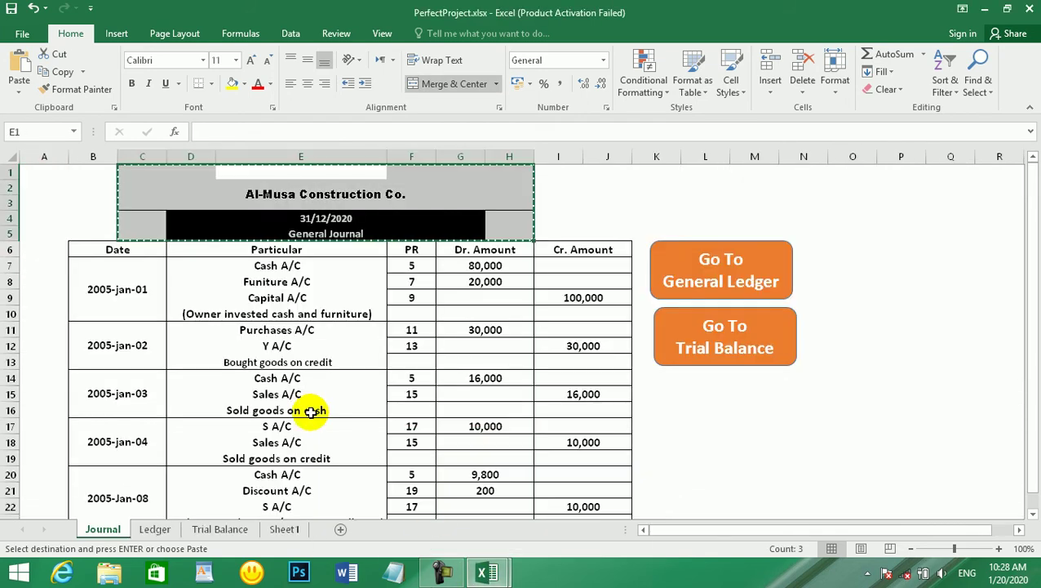
click(314, 392)
key(Escape)
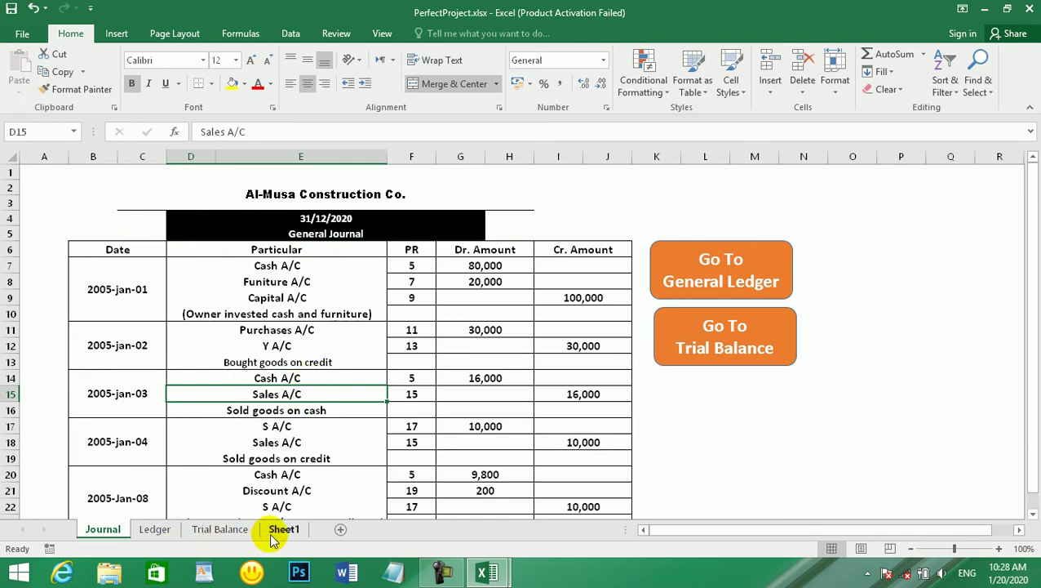
click(220, 528)
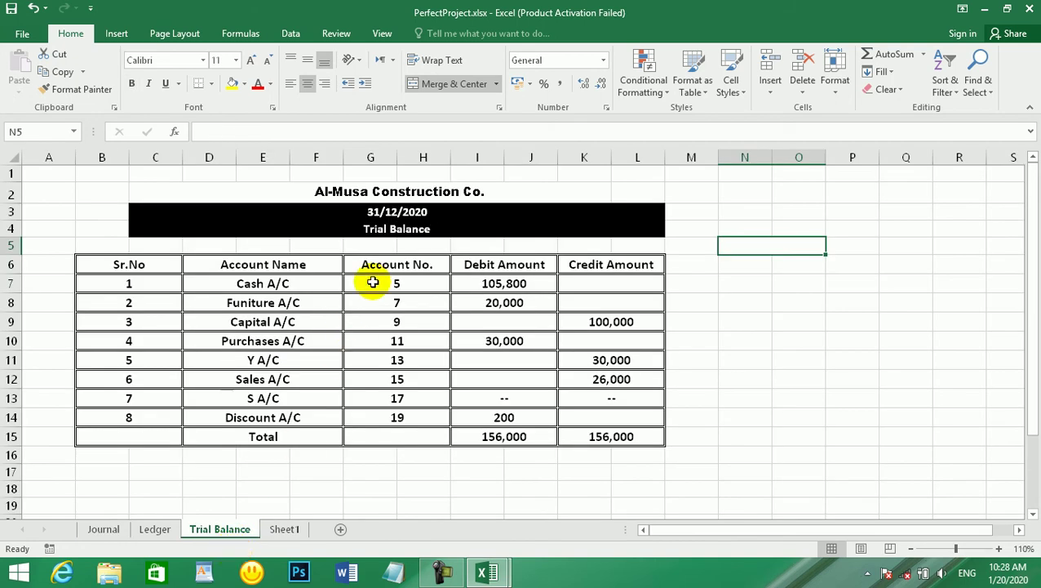
- Clear the Trial Balance Debit Amount column I7:I15, including its total
click(478, 284)
click(493, 340)
click(504, 432)
drag(515, 282, 514, 437)
key(Delete)
- Clear the Credit Amount cells and their total, then switch to the Ledger sheet
drag(622, 281, 630, 429)
key(Delete)
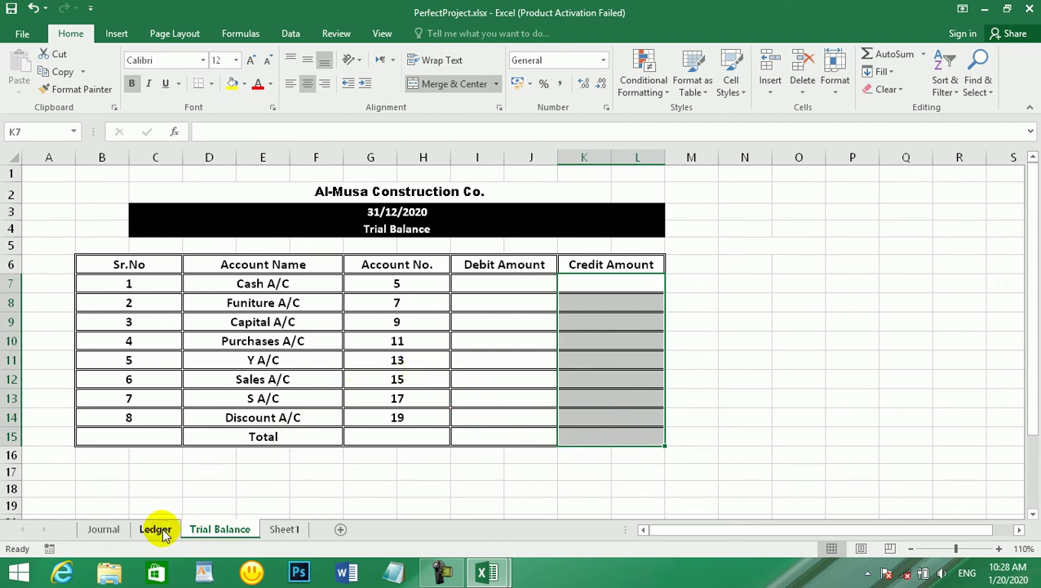
click(506, 283)
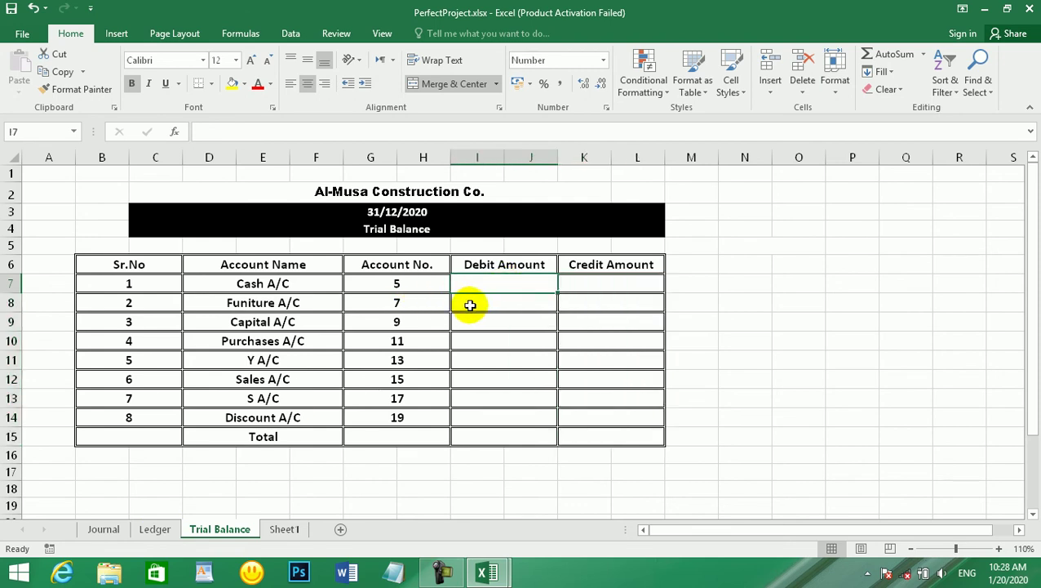
click(159, 529)
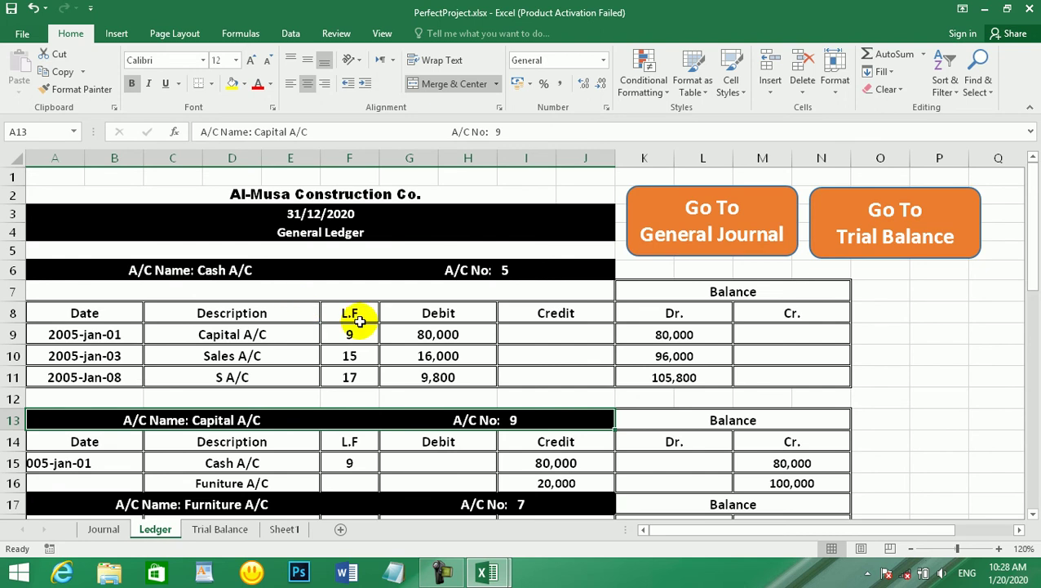
click(437, 335)
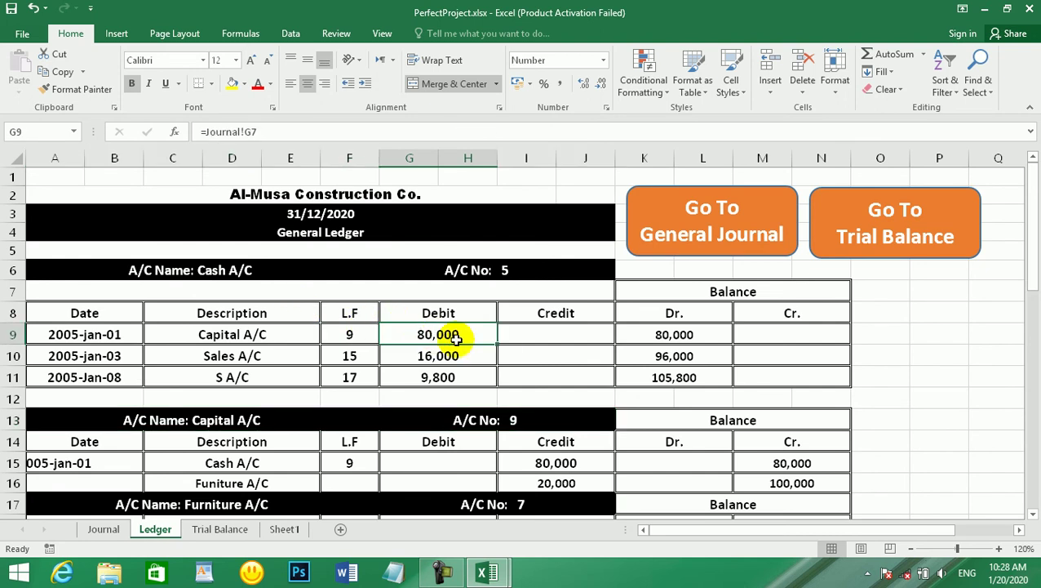
click(103, 529)
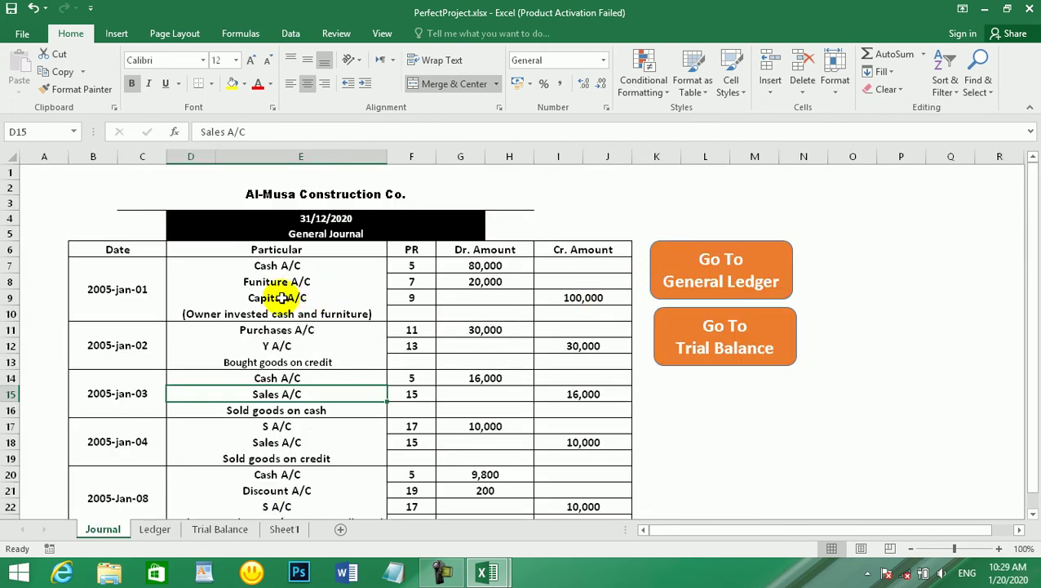
click(575, 297)
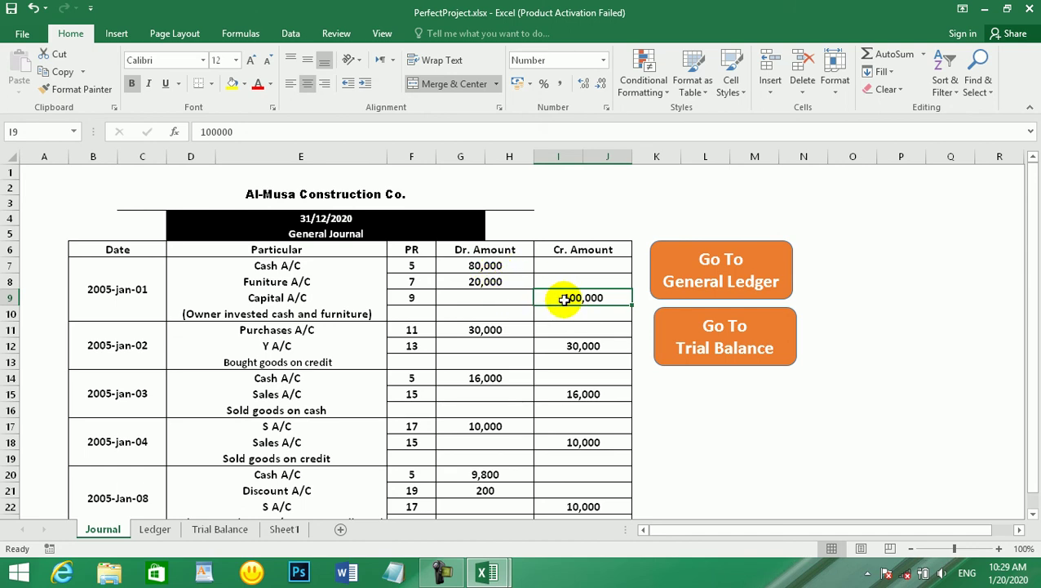
click(485, 281)
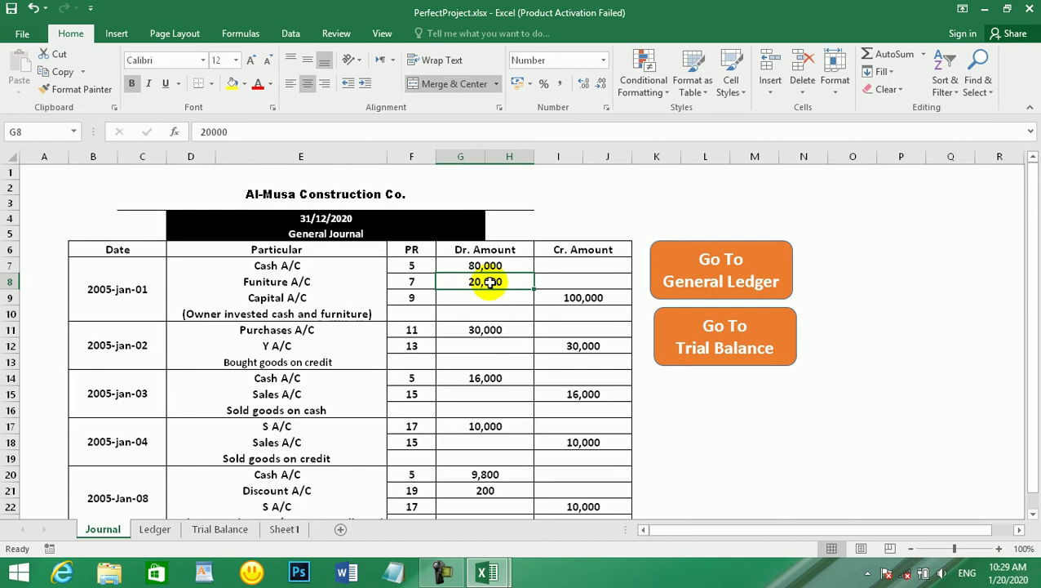
click(497, 266)
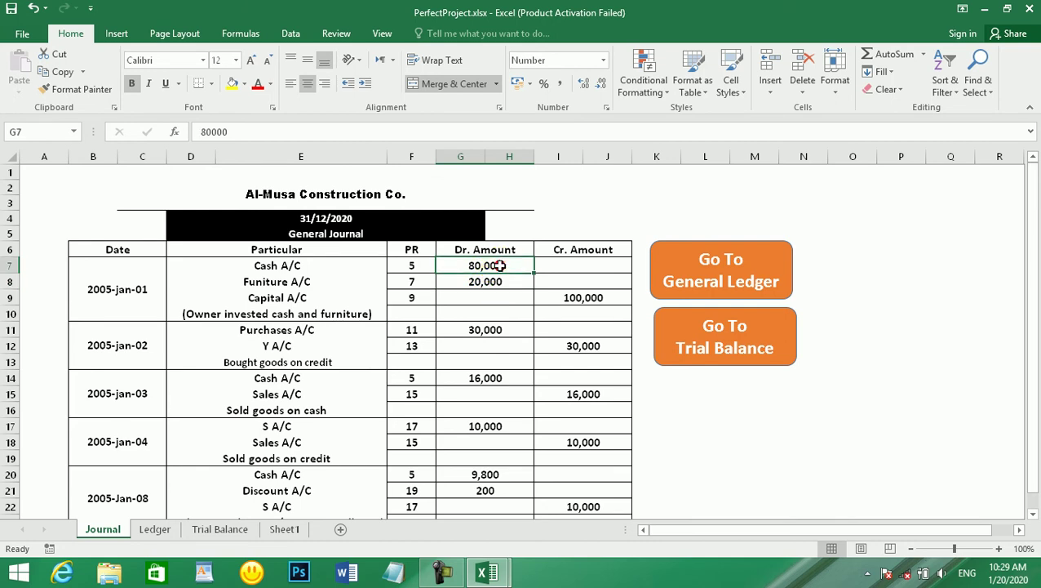
click(221, 531)
click(175, 532)
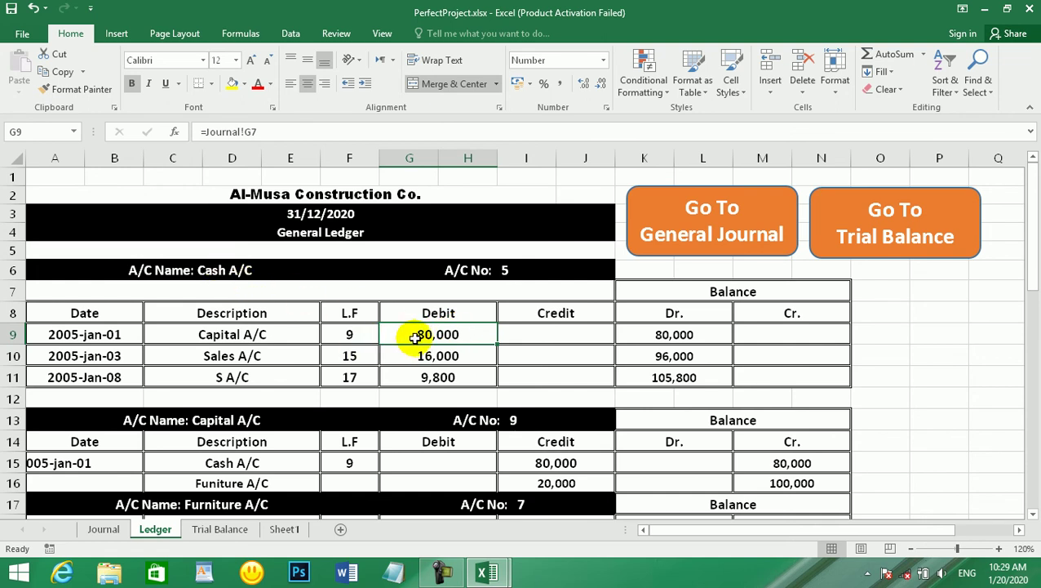
click(235, 336)
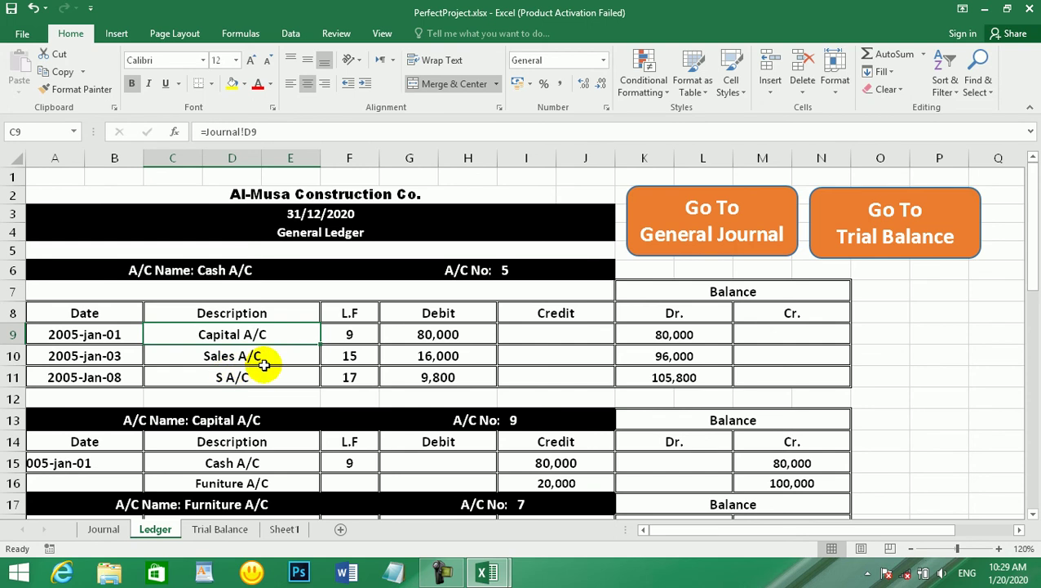
double_click(450, 357)
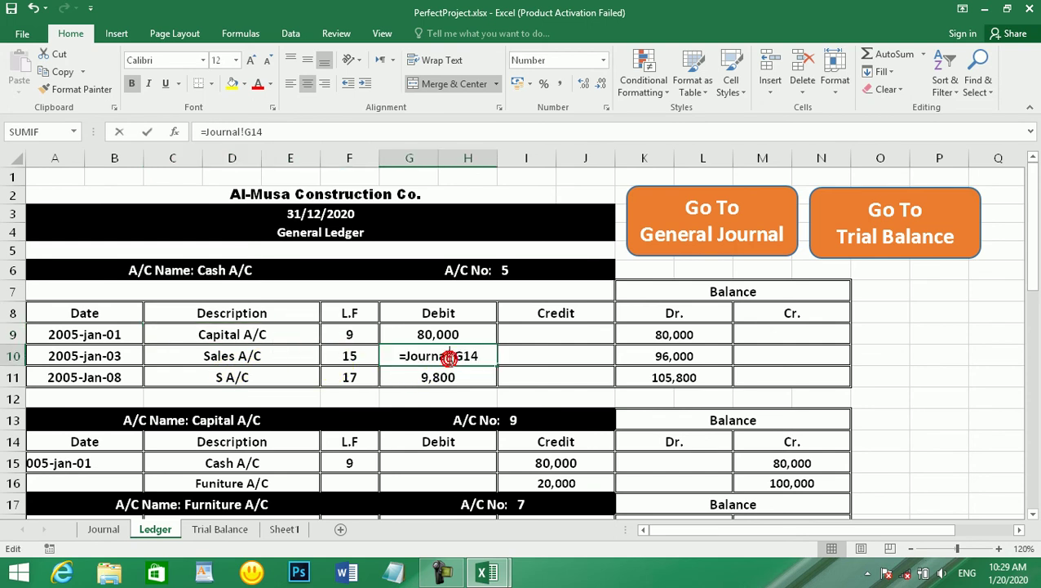
key(Escape)
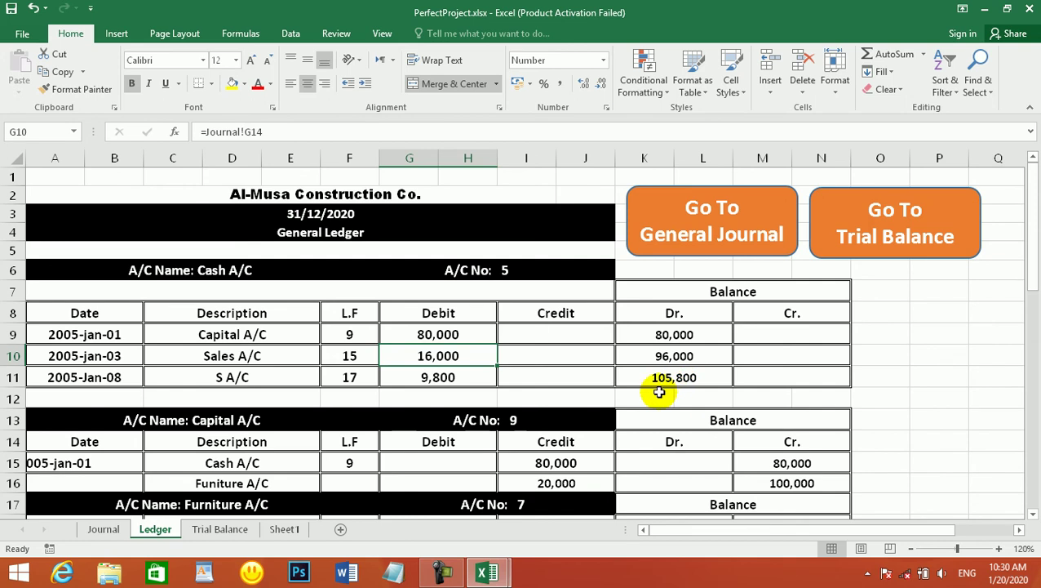
- Enter 105800 as the Cash A/C debit in Trial Balance cell I7
click(220, 528)
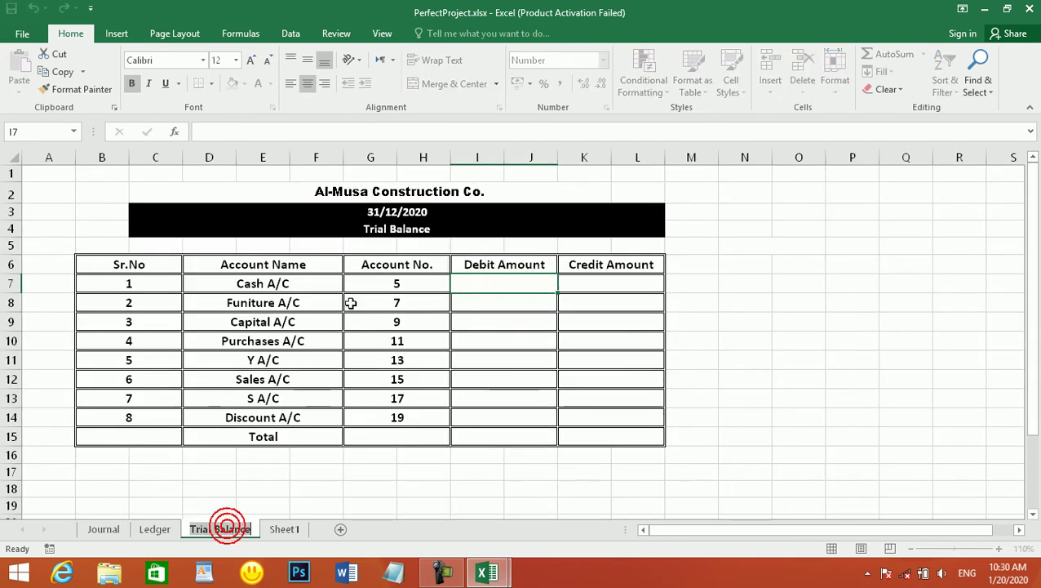
click(509, 286)
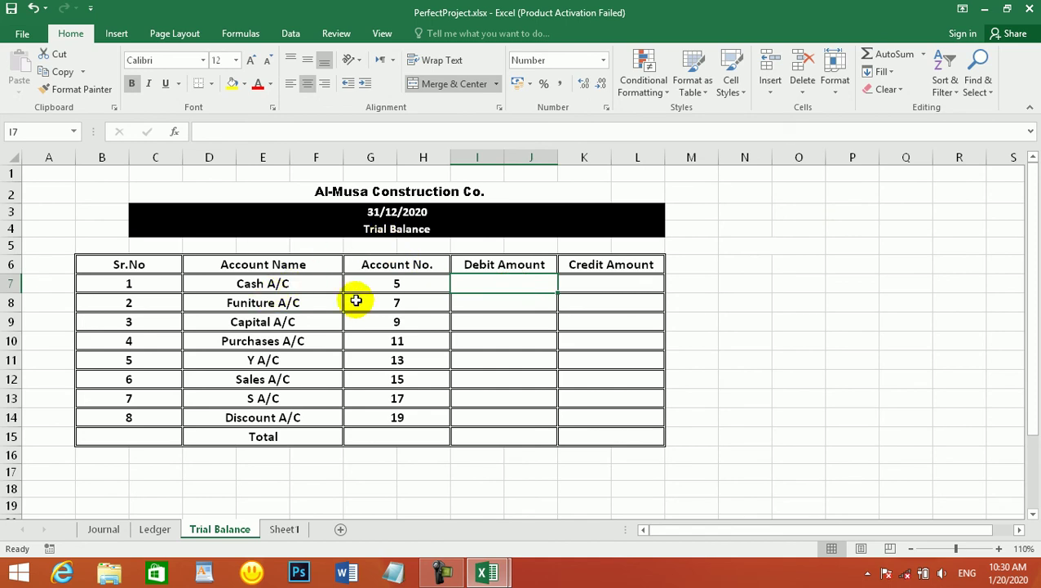
text(105)
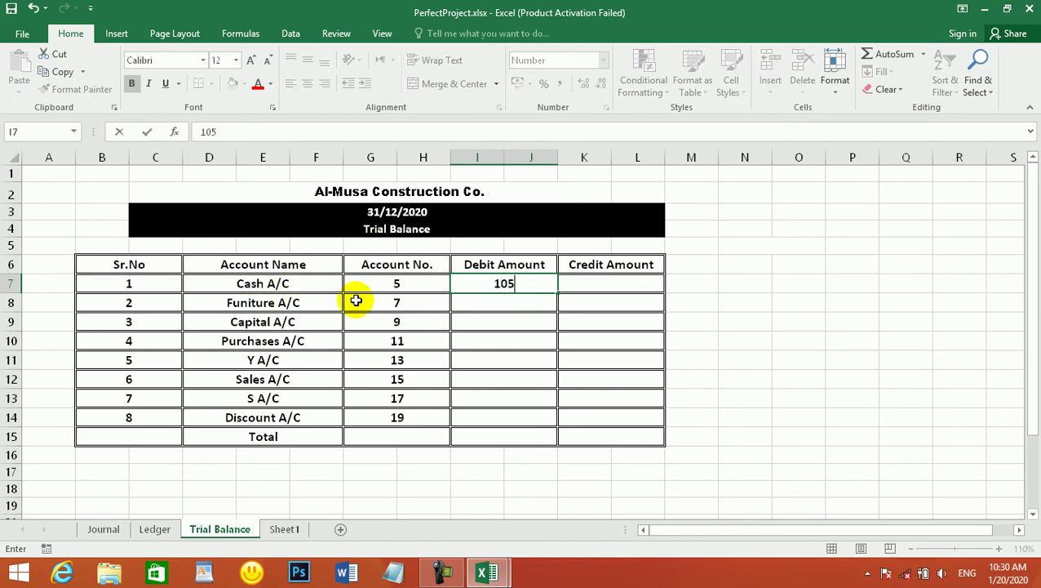
text(800)
key(Return)
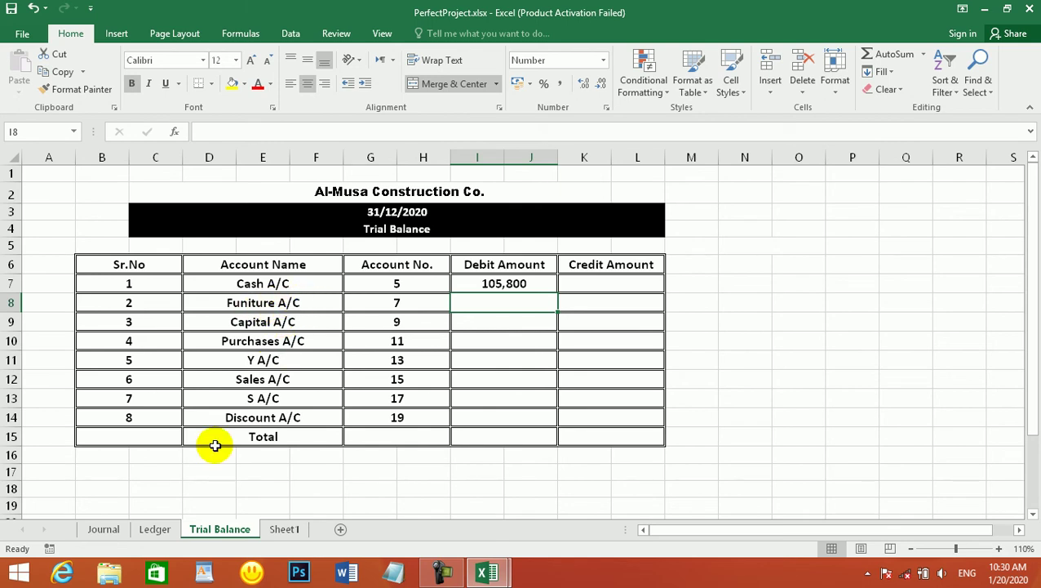
- Scroll the Ledger down to the Furniture A/C account
click(154, 531)
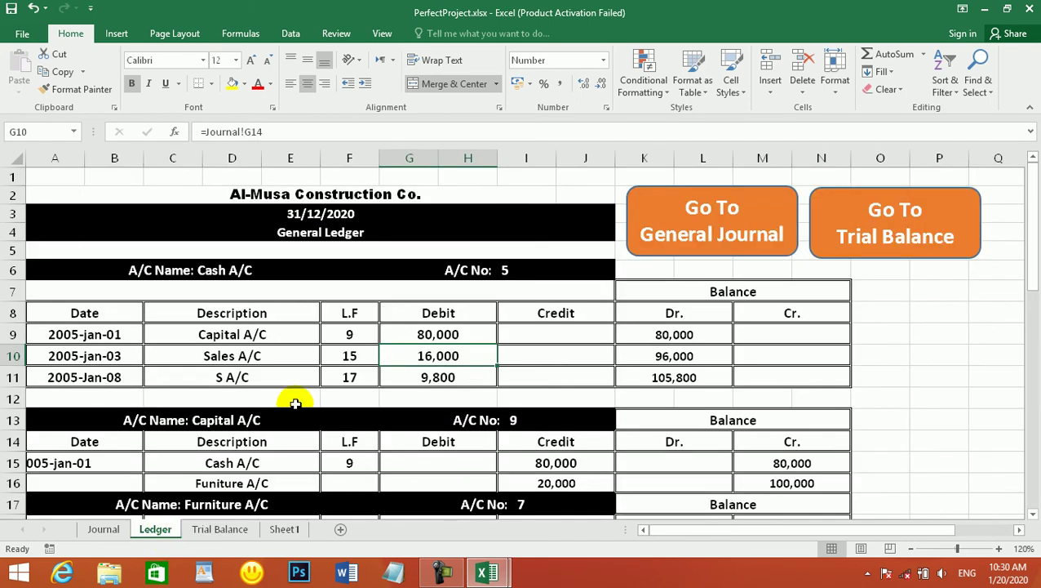
scroll(276, 340, down, 3)
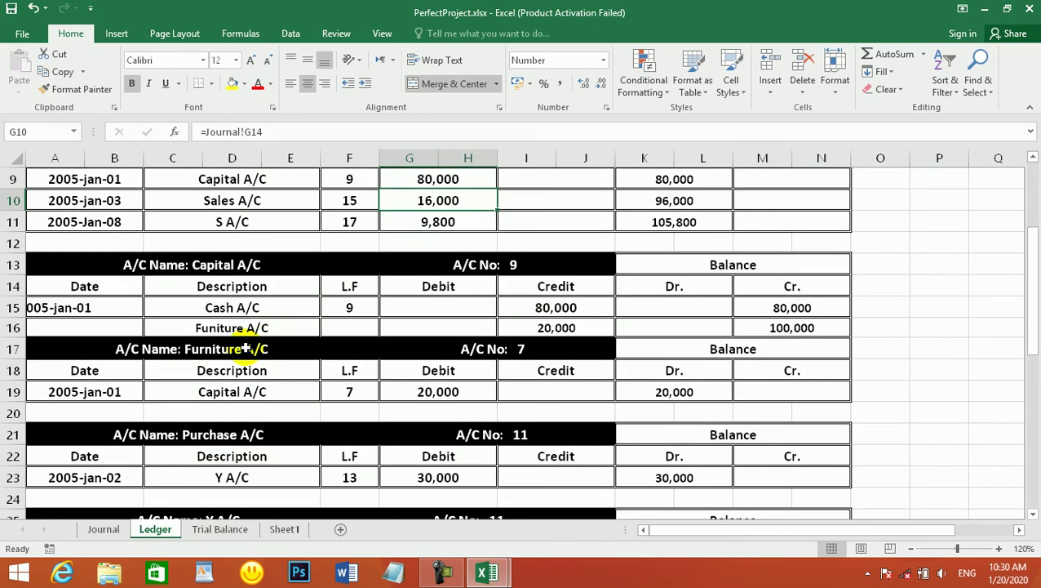
click(225, 349)
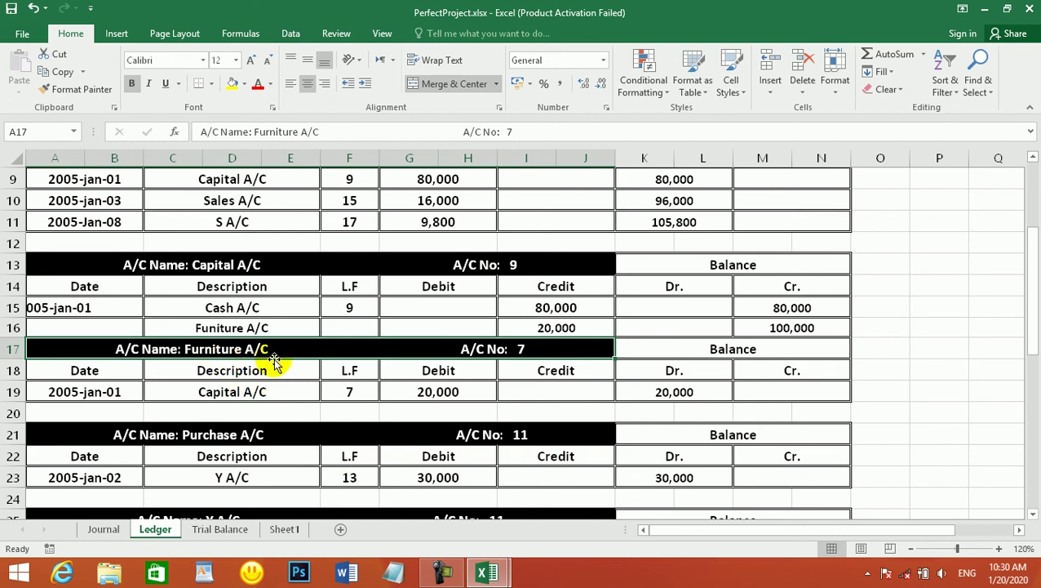
- Enter 20,000 as the Funiture A/C debit and 100,000 as the Capital A/C credit
click(228, 529)
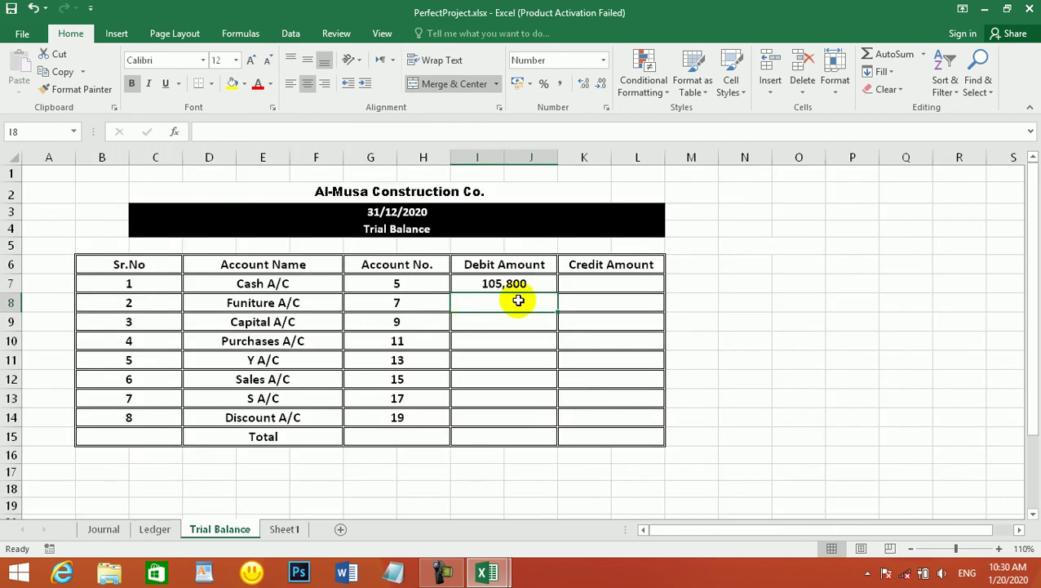
text(20000)
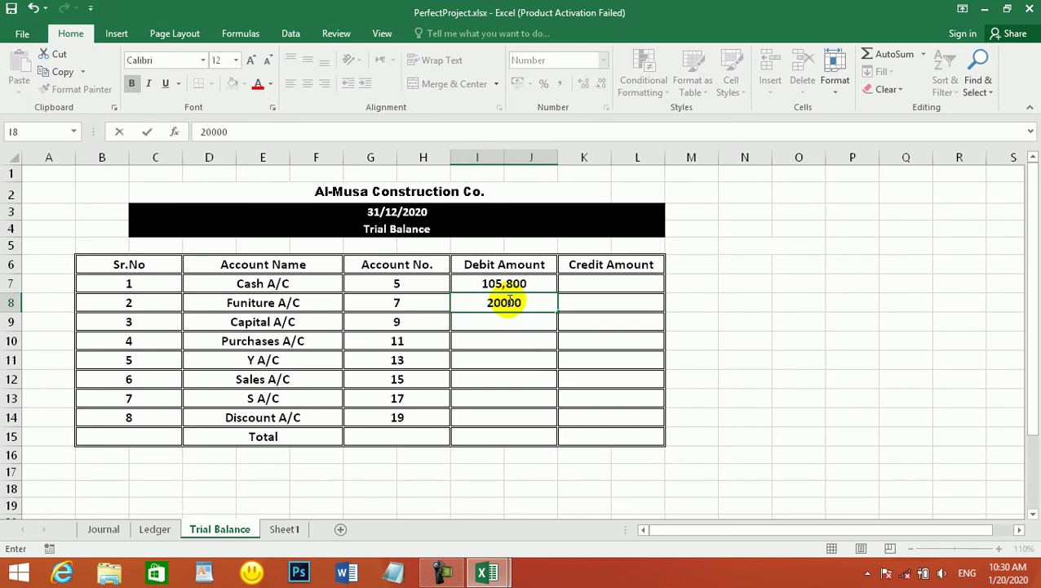
key(Return)
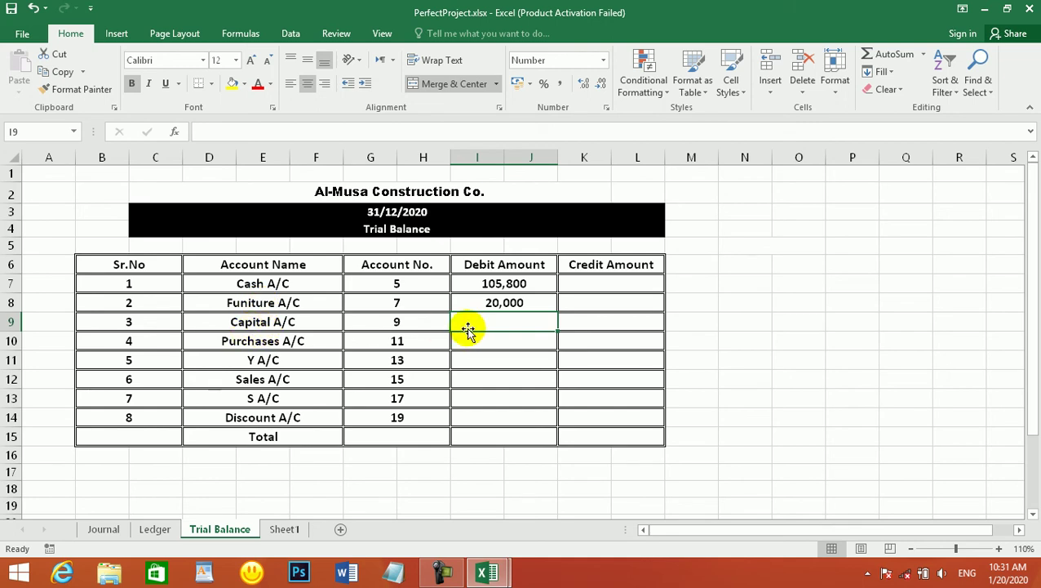
click(498, 323)
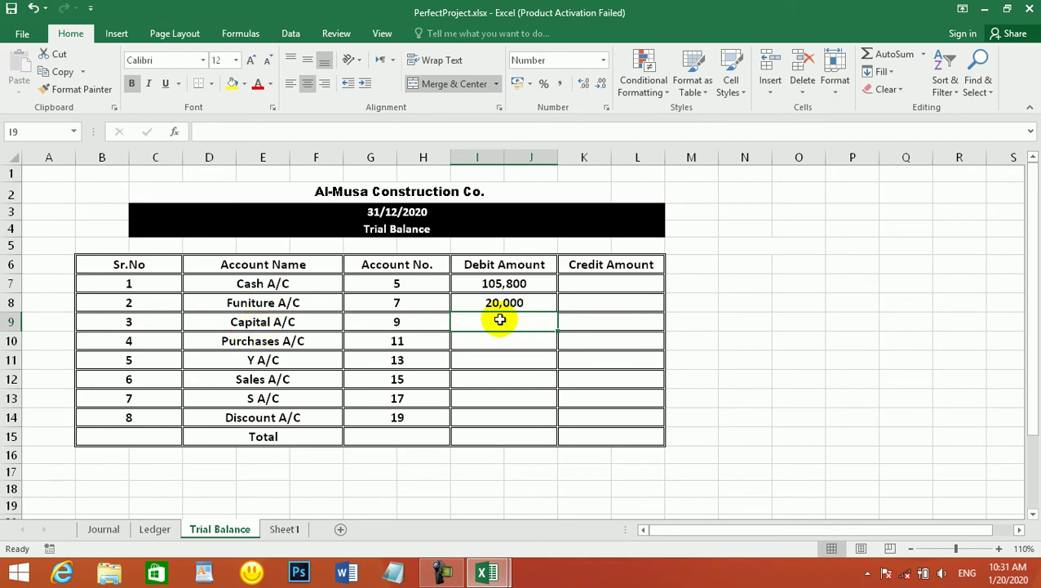
text(1000)
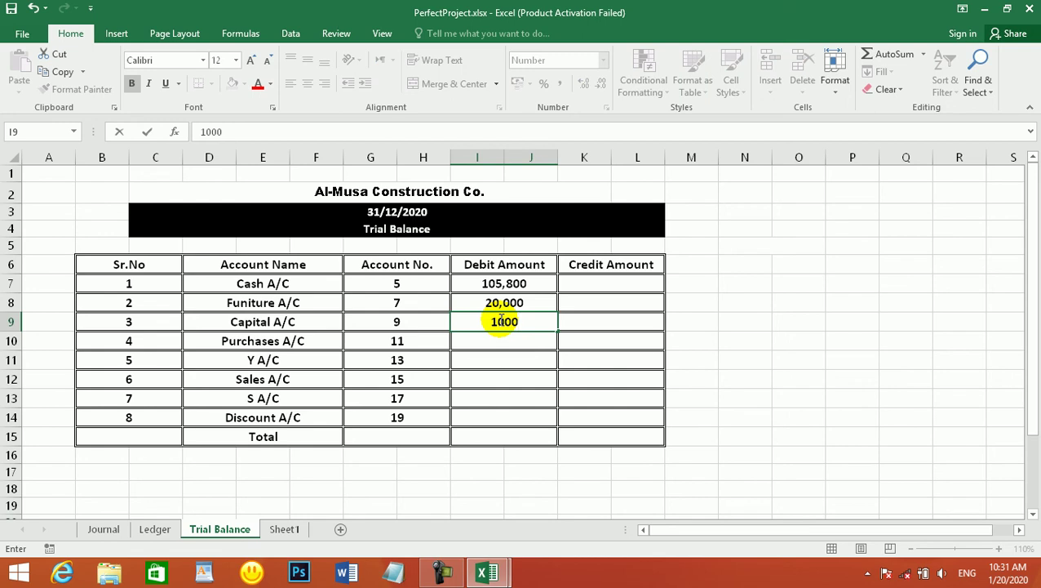
key(Tab)
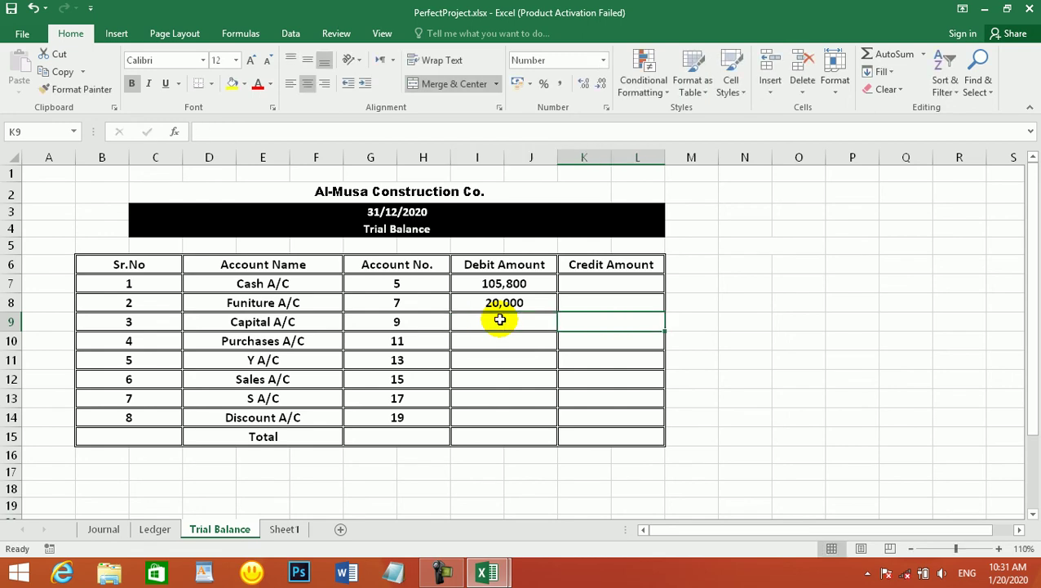
text(1)
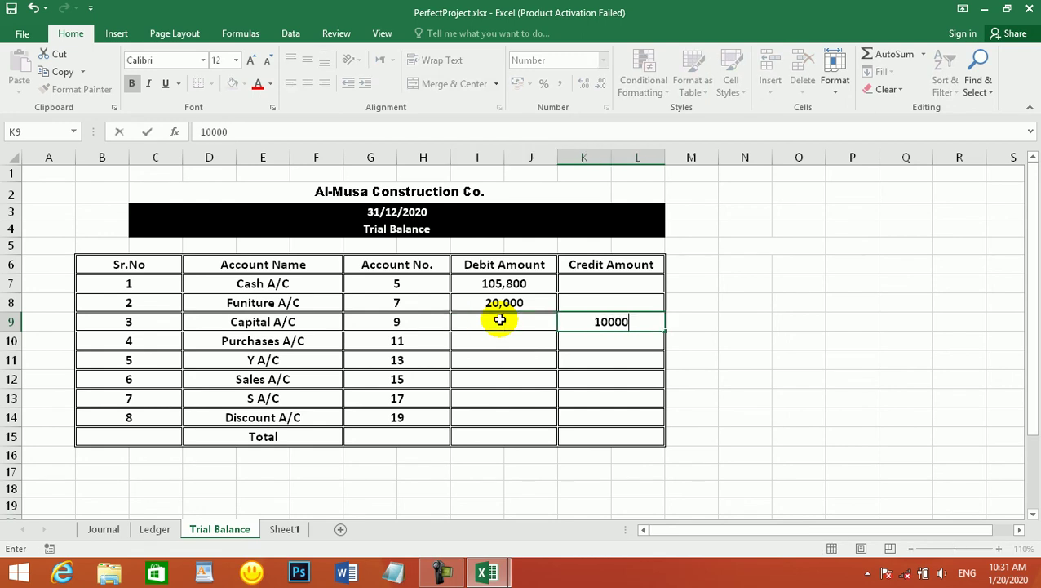
text(00,000)
key(Return)
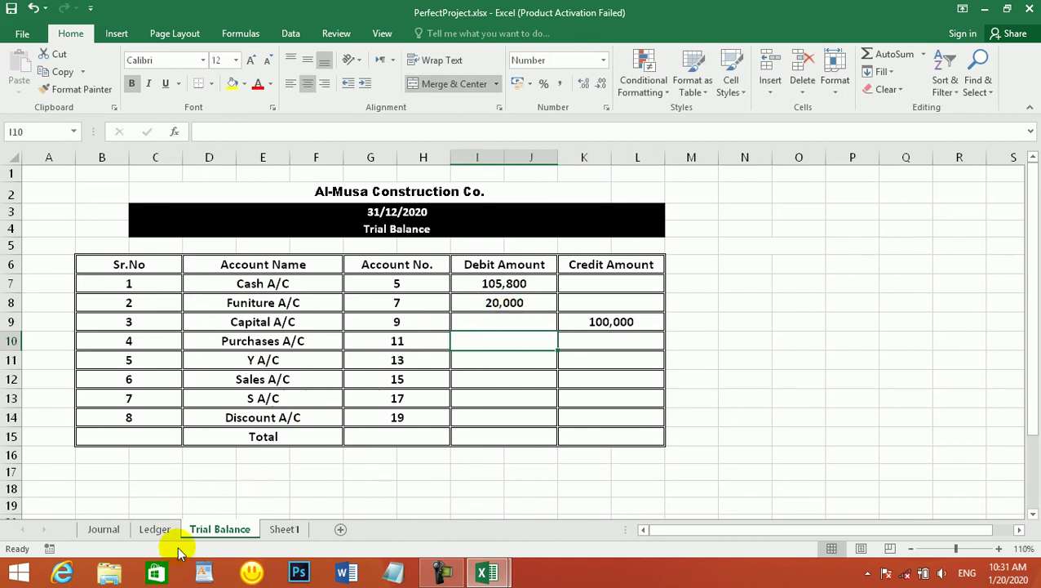
- Verify on the Ledger that Capital A/C closes at a 100,000 balance
click(154, 529)
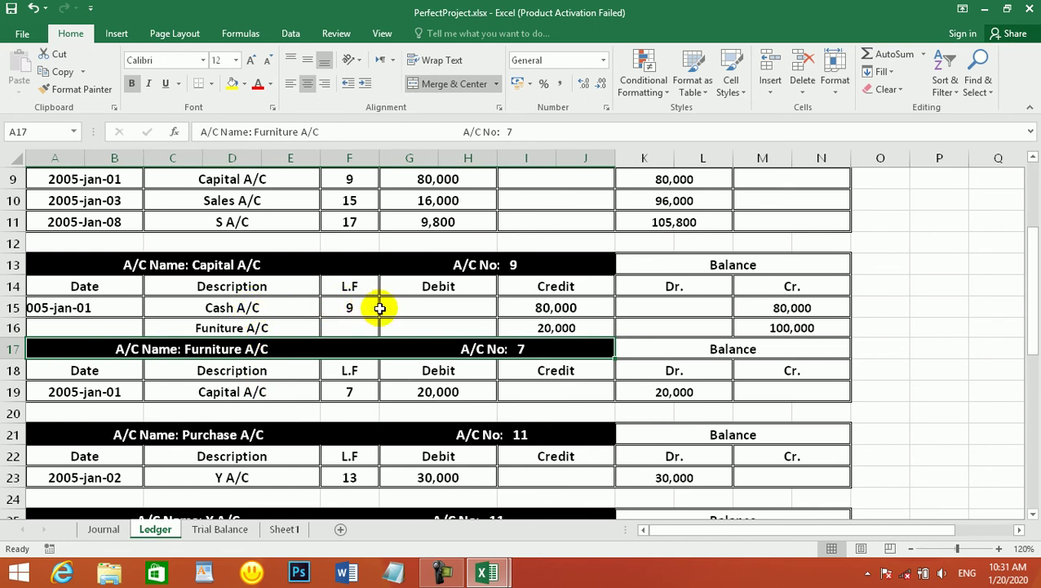
click(532, 308)
click(545, 328)
click(789, 325)
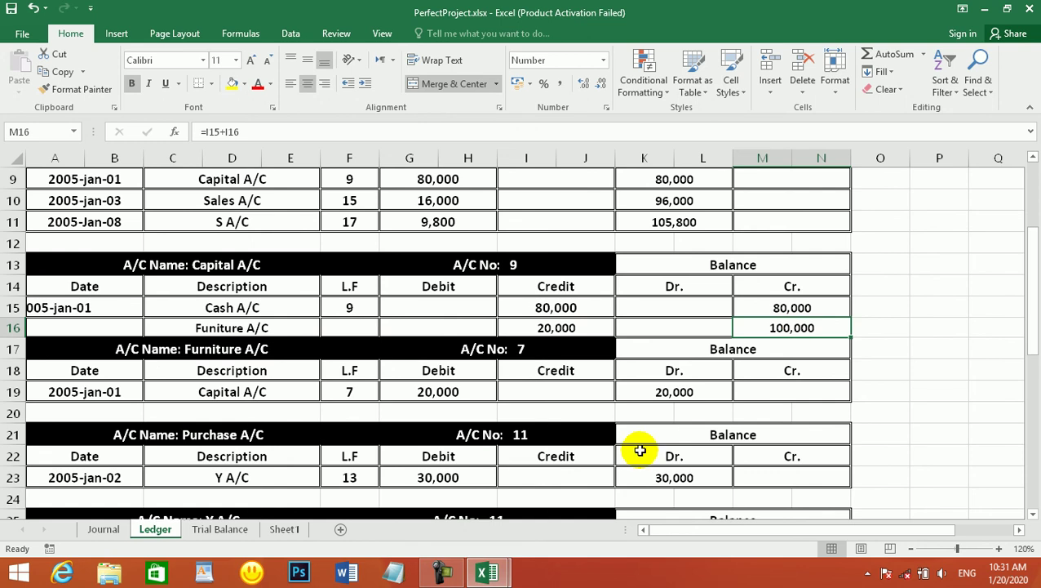
click(232, 530)
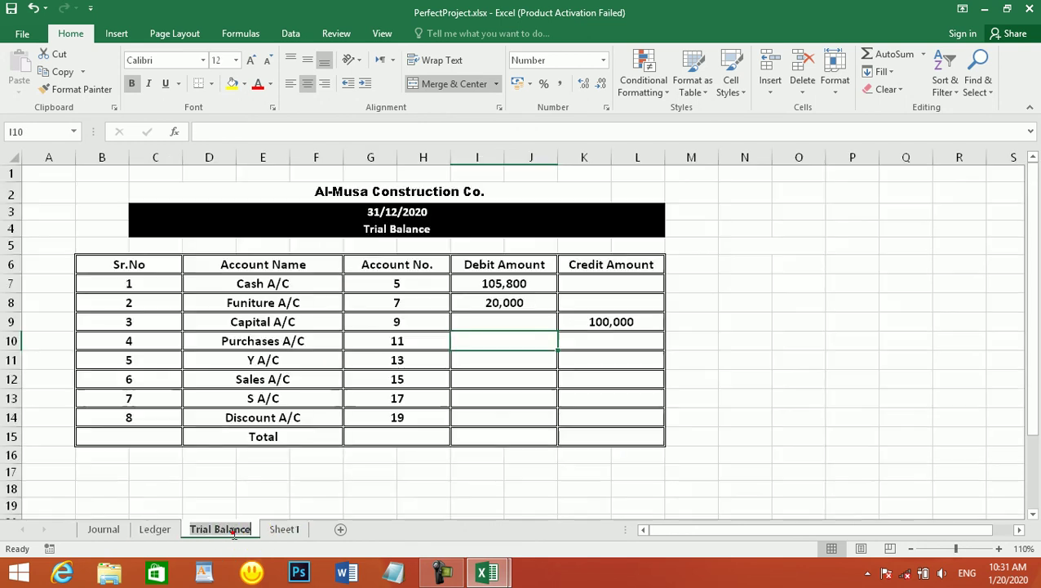
- Check the Ledger, then enter 30,000 as the Purchases A/C debit in I10
click(598, 320)
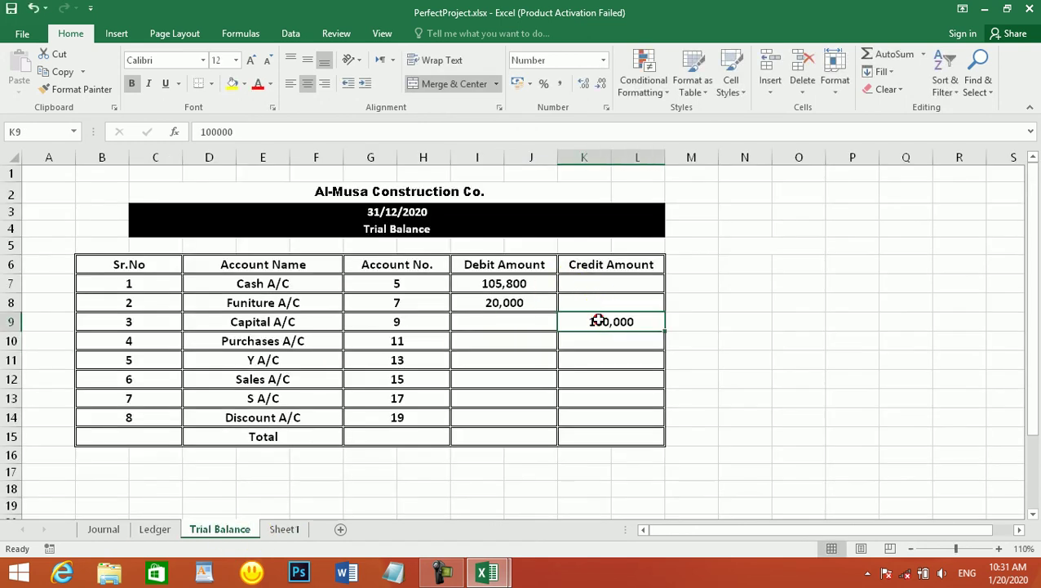
click(267, 343)
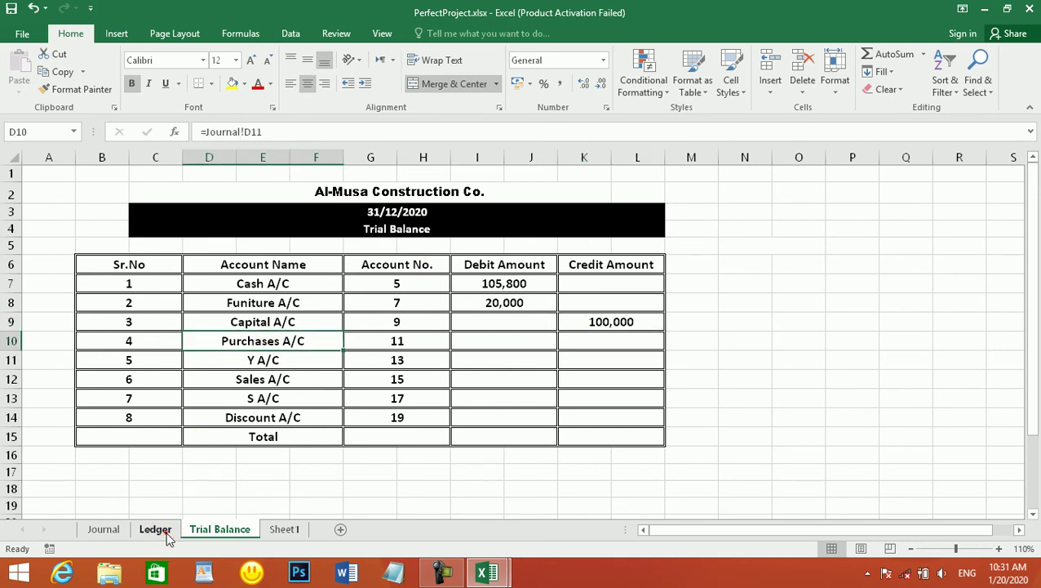
click(163, 532)
scroll(269, 318, down, 2)
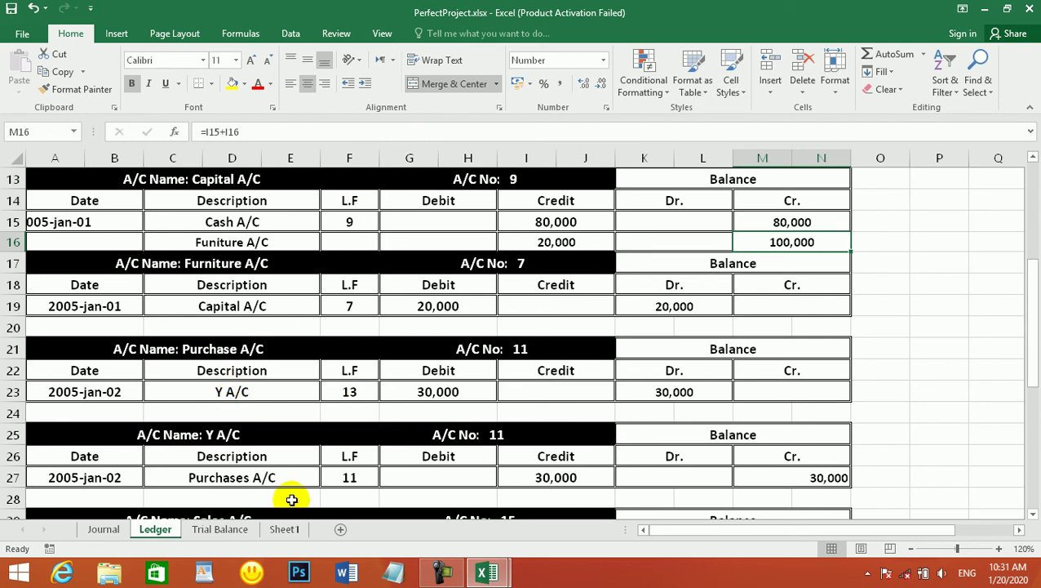
click(220, 529)
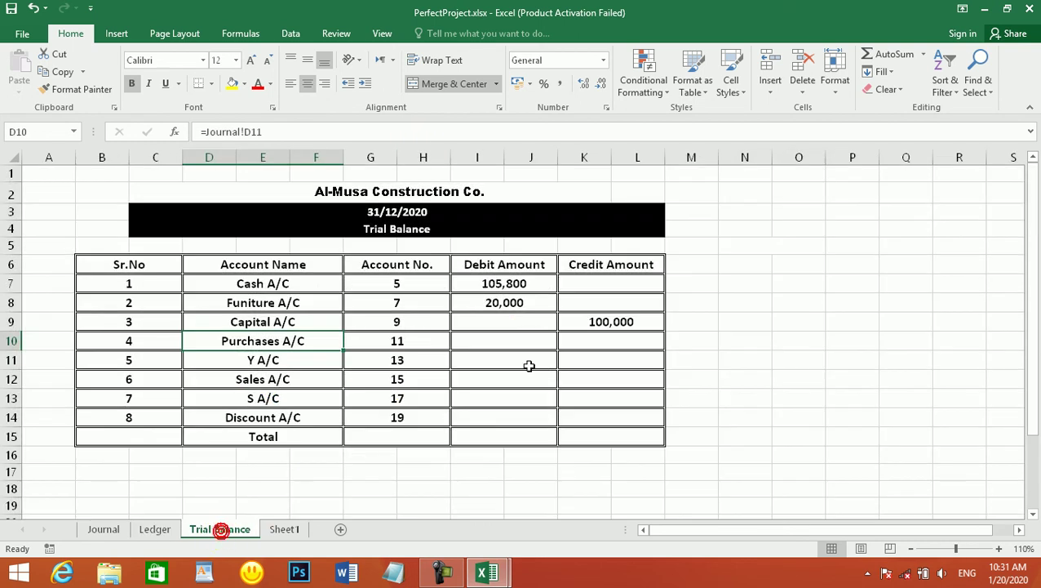
click(491, 343)
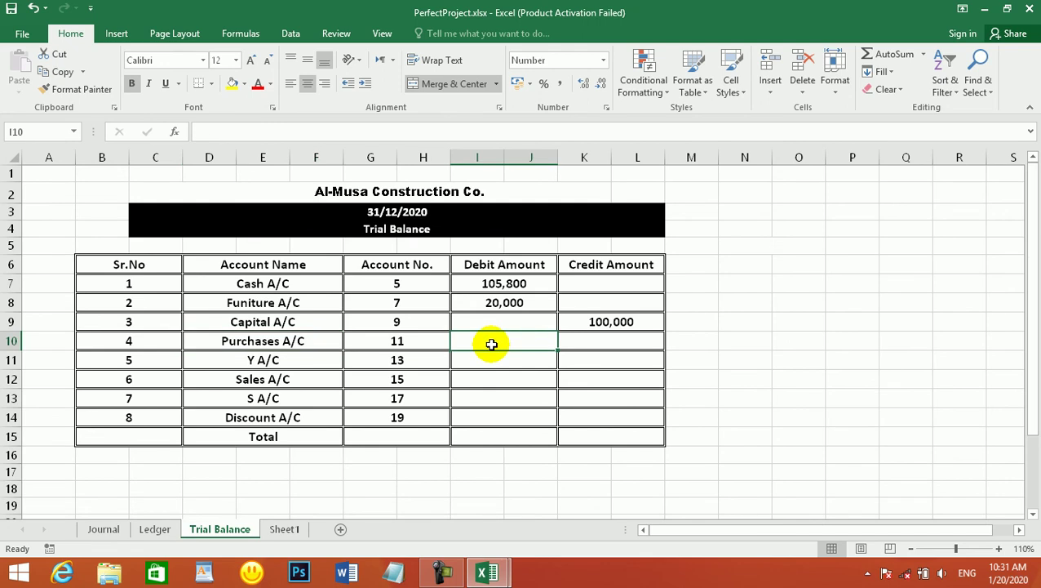
text(30000)
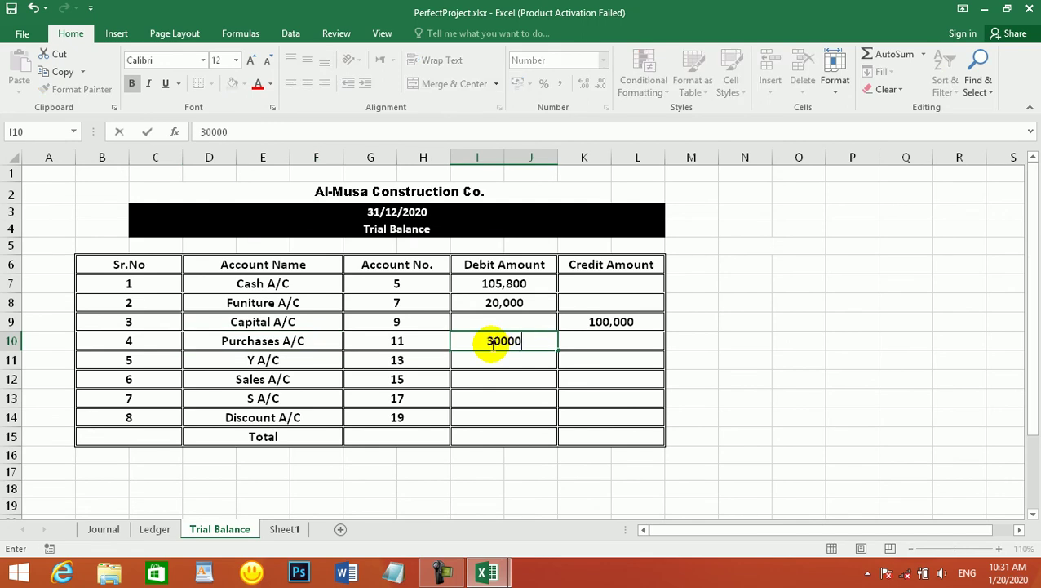
key(Return)
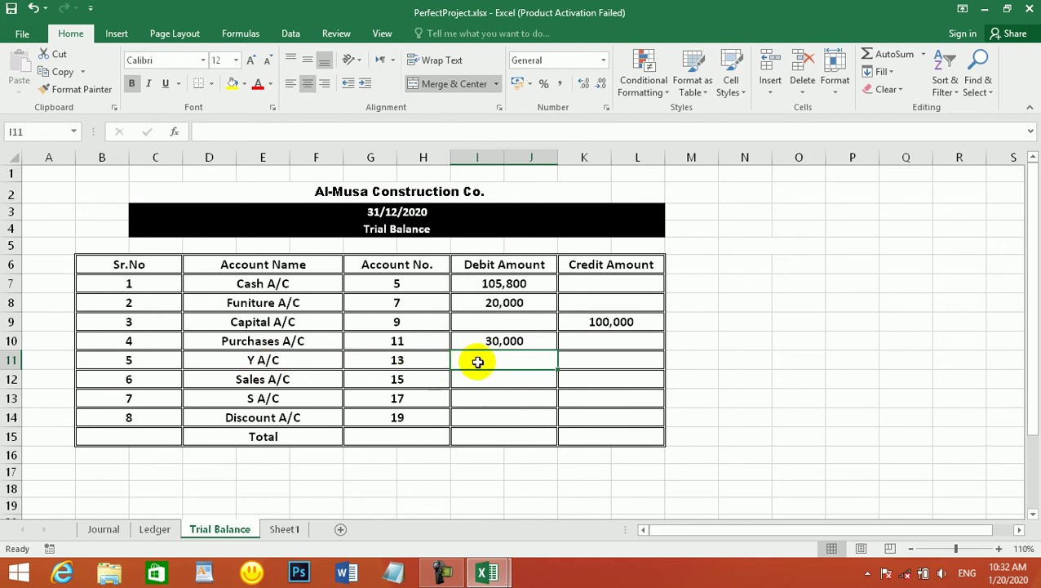
- After rechecking Ledger balances, enter 30,000 as the Y A/C credit in K11
click(155, 530)
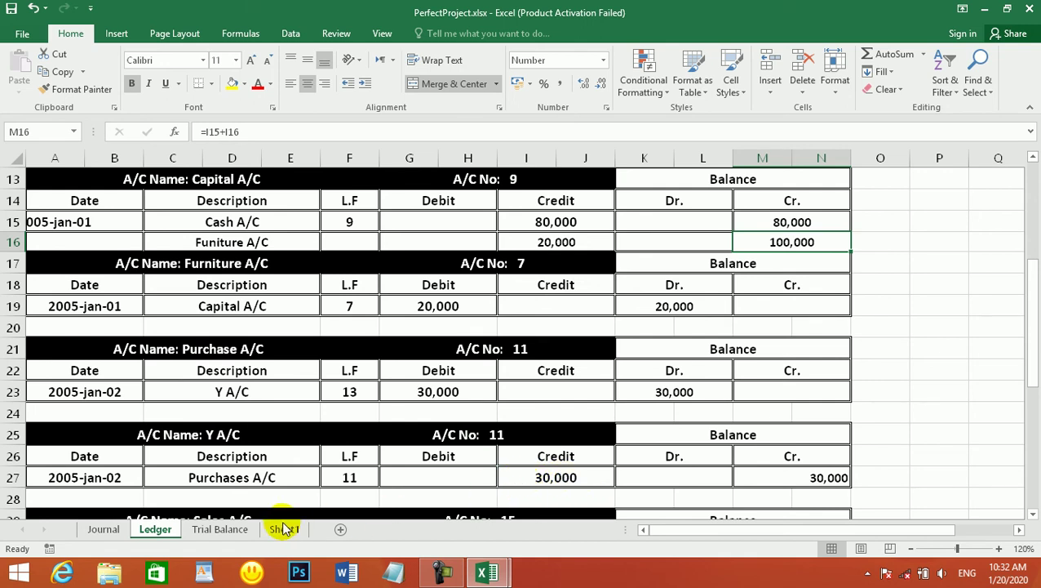
click(222, 529)
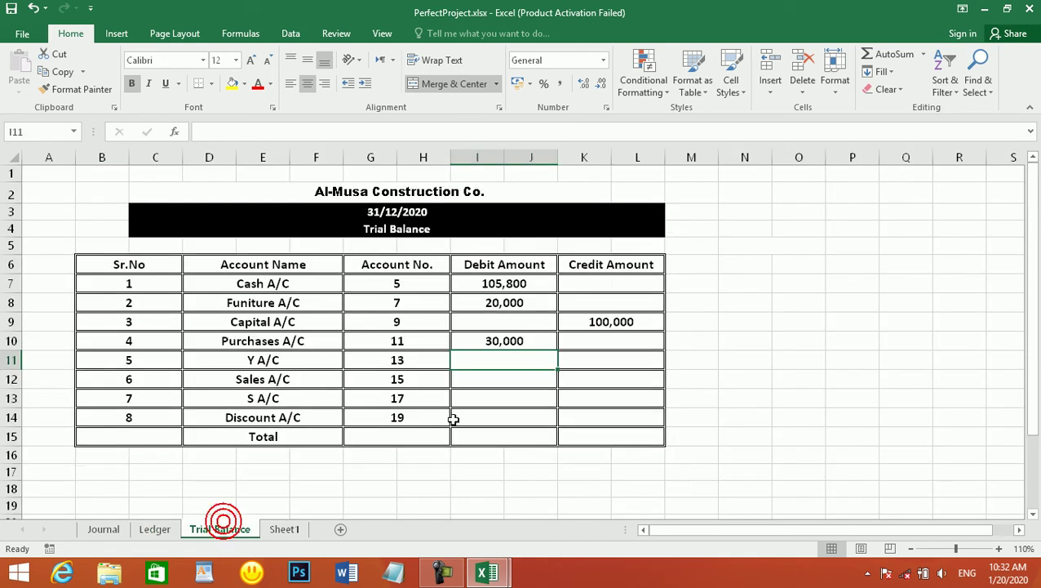
click(608, 359)
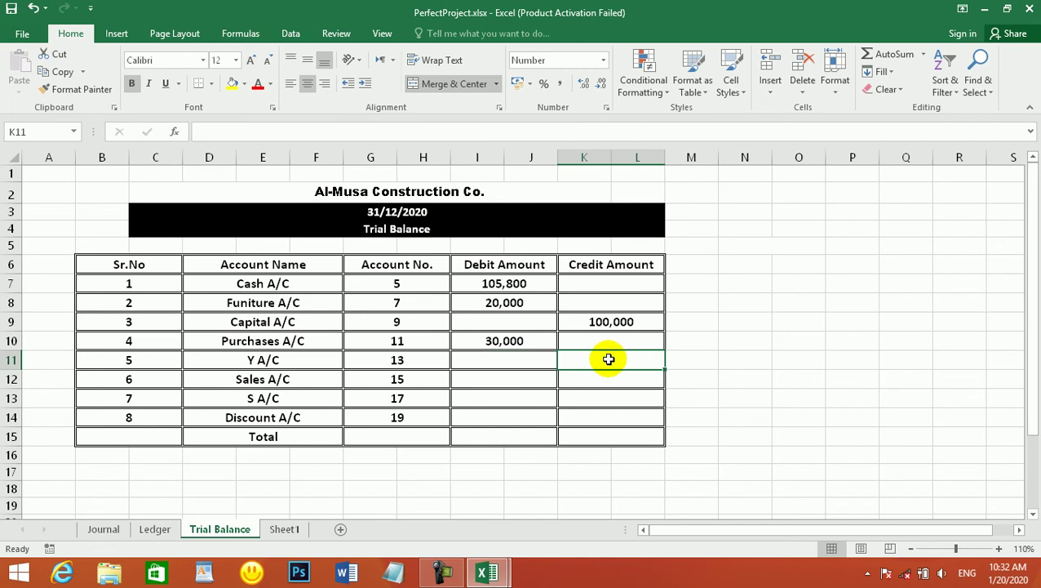
text(30000)
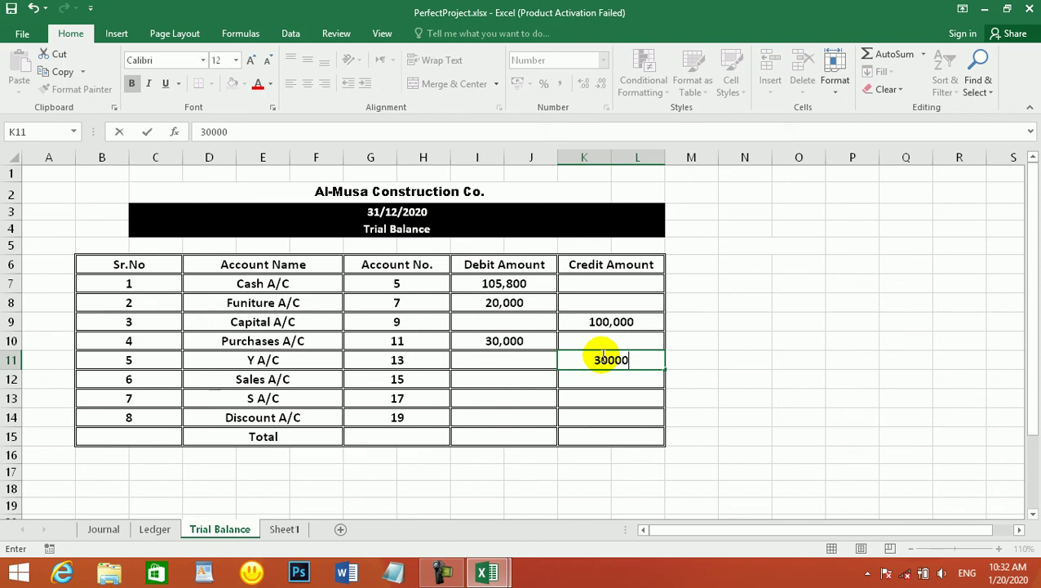
key(Return)
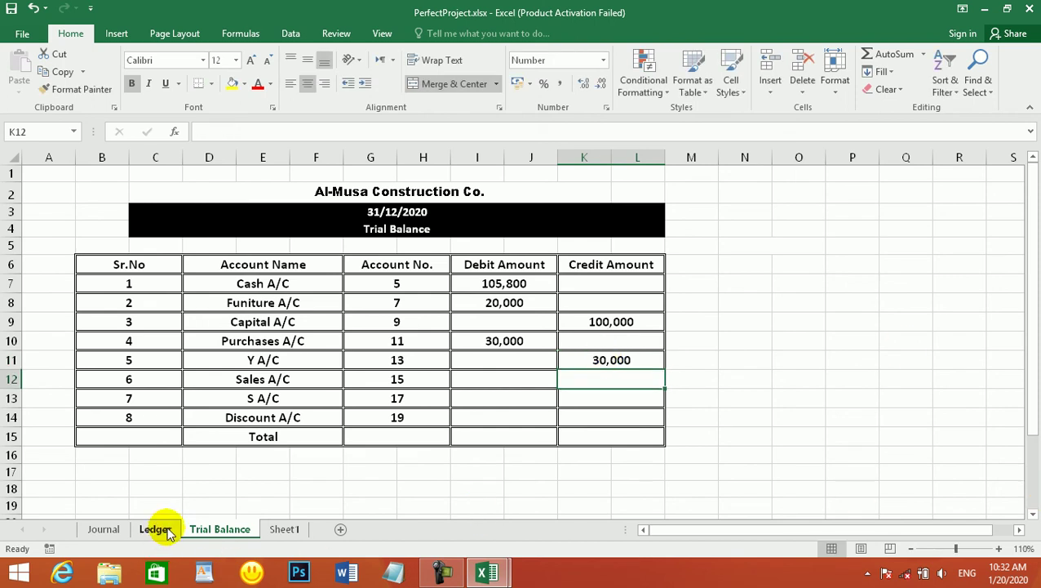
- Review the Ledger balances and bring the PerfectProject workbook back to the front
click(165, 529)
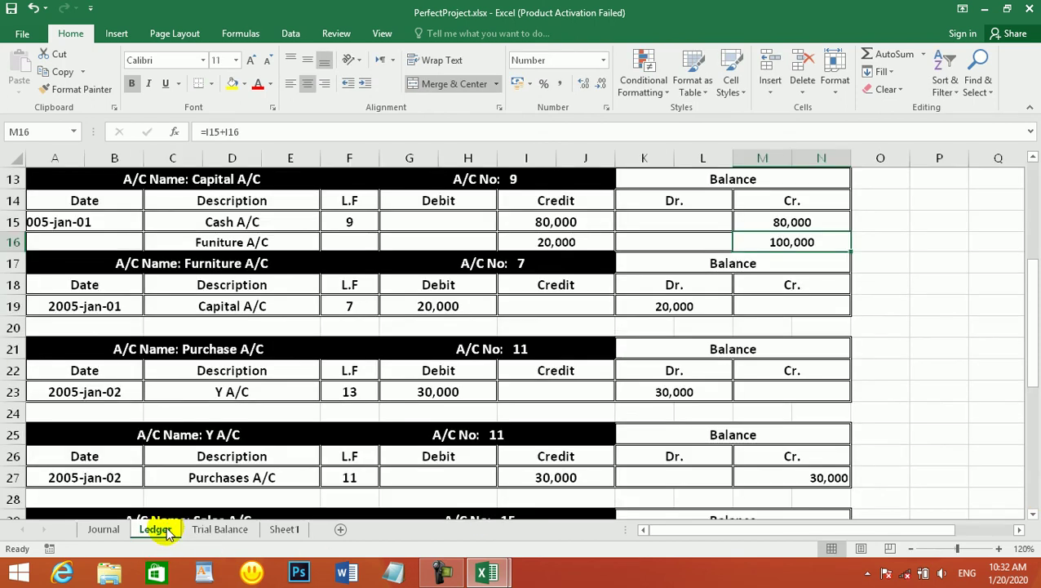
scroll(246, 356, up, 3)
scroll(256, 347, down, 5)
scroll(253, 346, down, 3)
scroll(258, 344, up, 1)
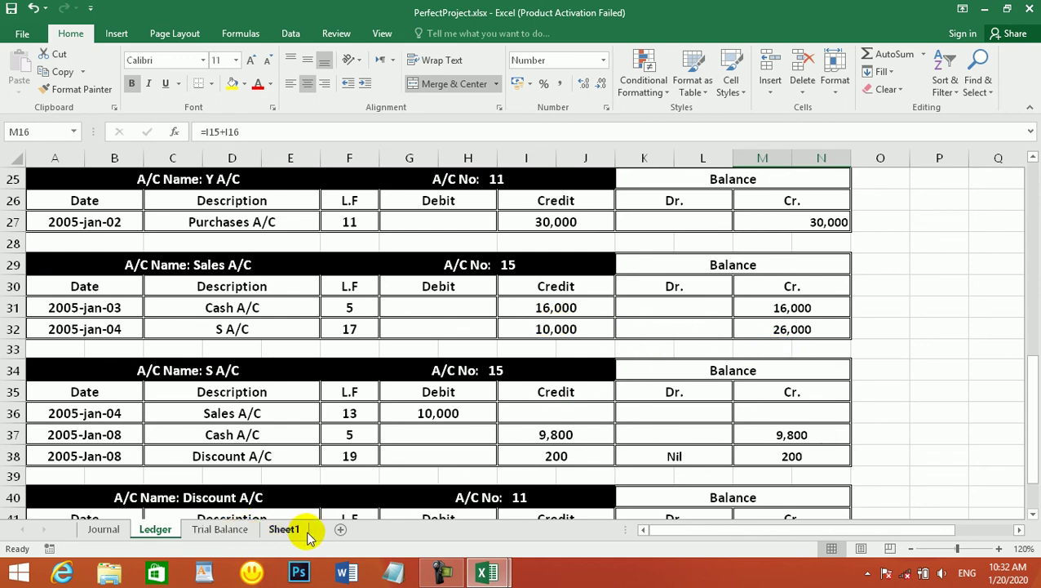
mouse_move(488, 573)
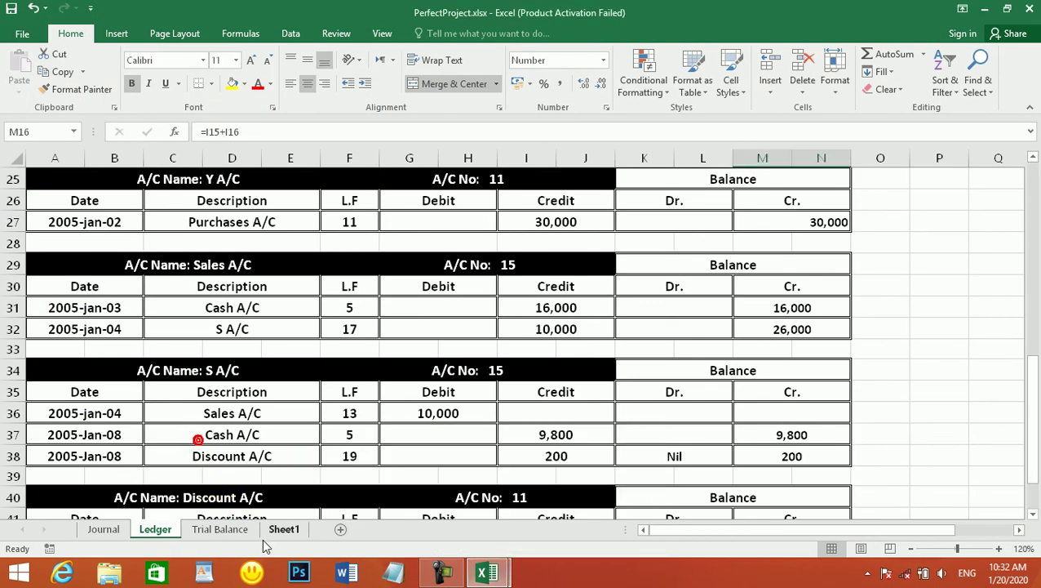
click(291, 529)
mouse_move(488, 573)
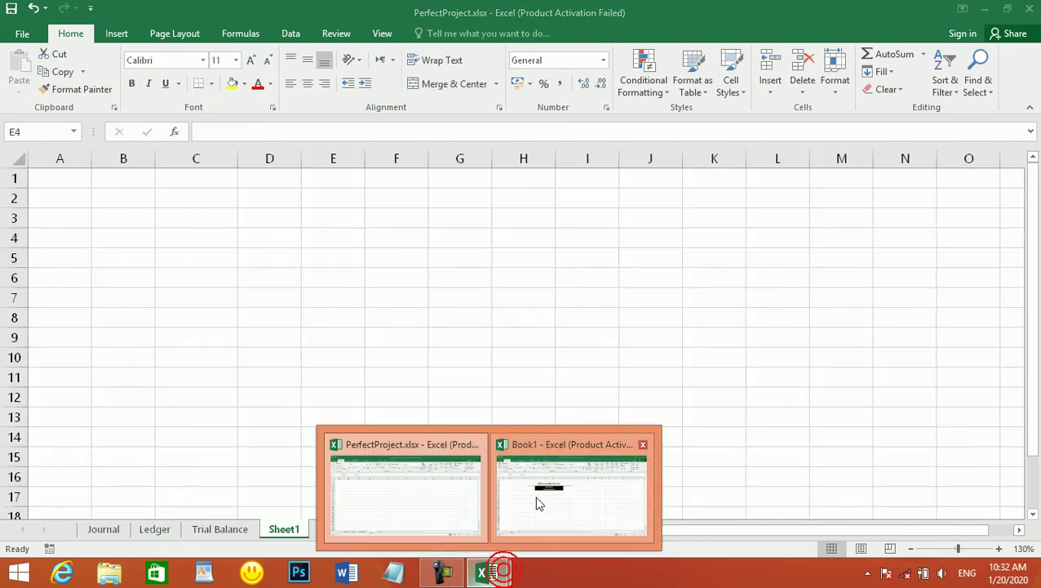
mouse_move(543, 495)
click(422, 490)
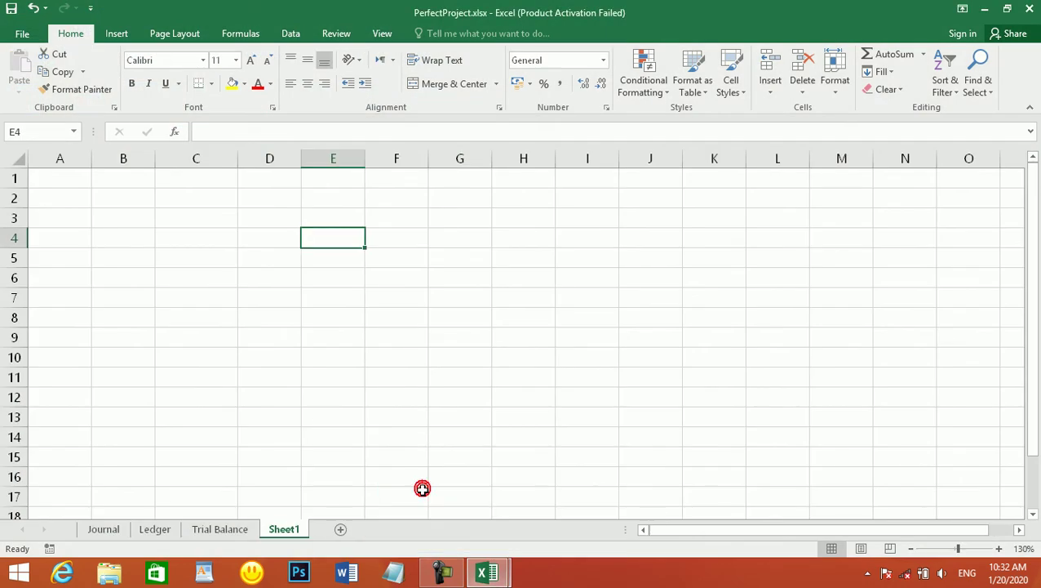
- Enter 26,000 as the Sales A/C credit, leaving the Y A/C debit empty
click(230, 530)
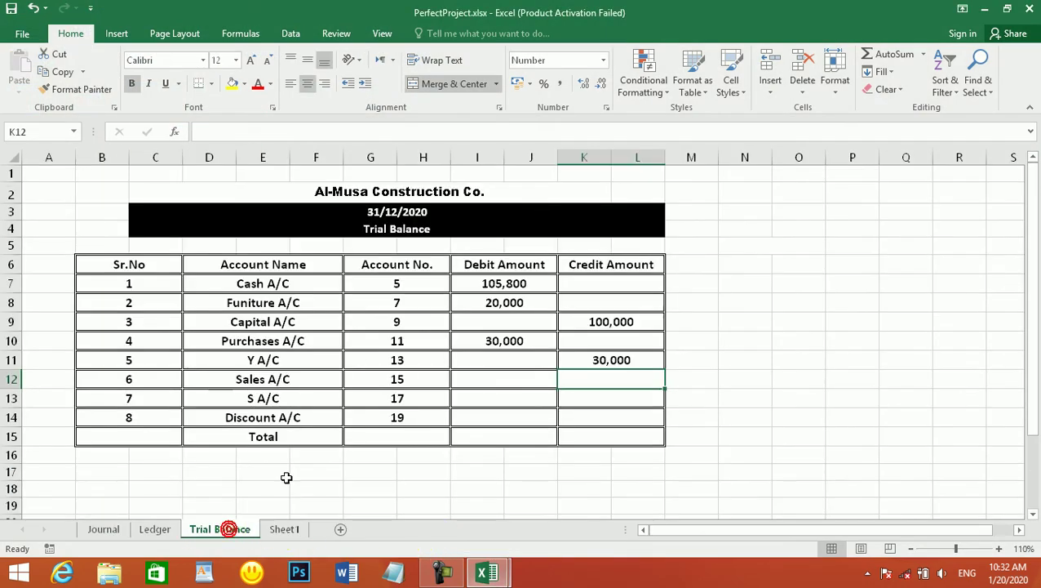
double_click(495, 357)
click(495, 376)
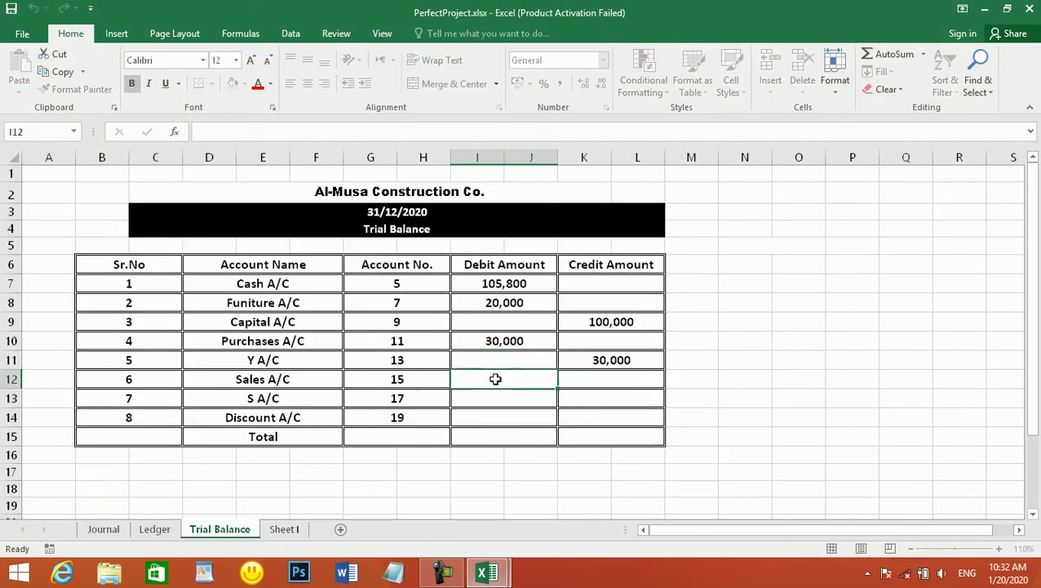
click(612, 382)
text(26000)
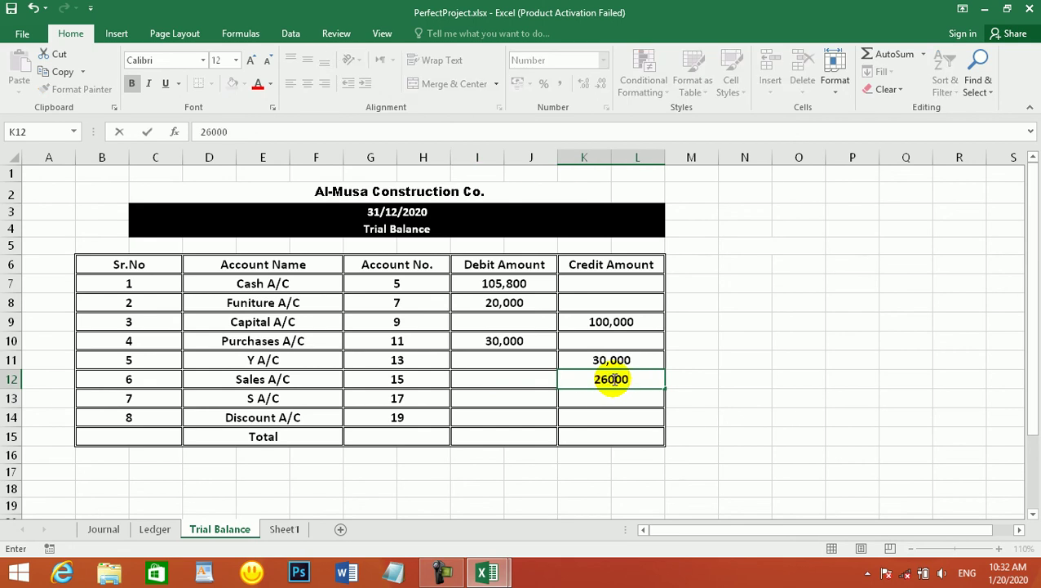
key(Return)
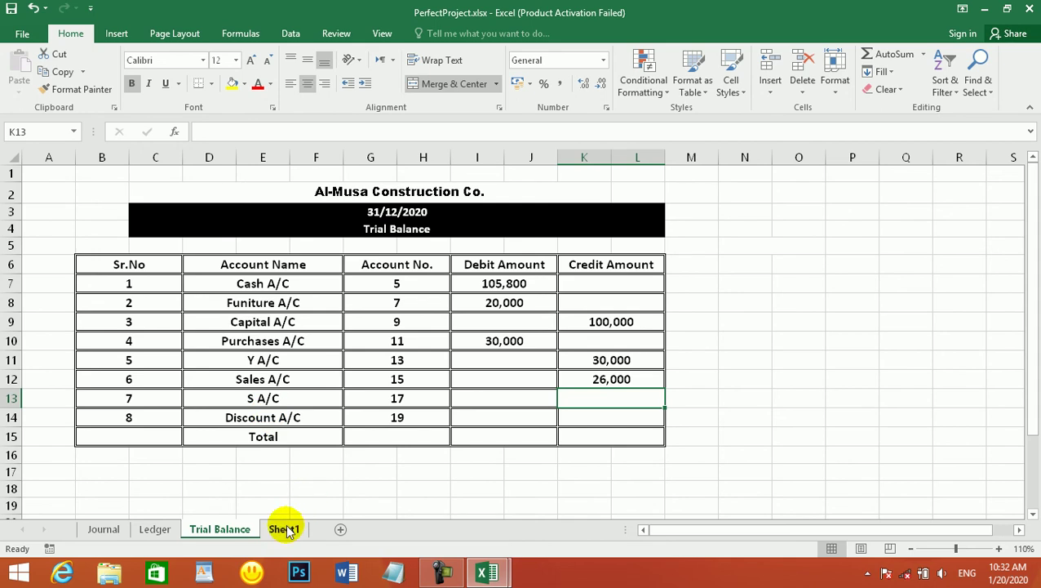
click(147, 529)
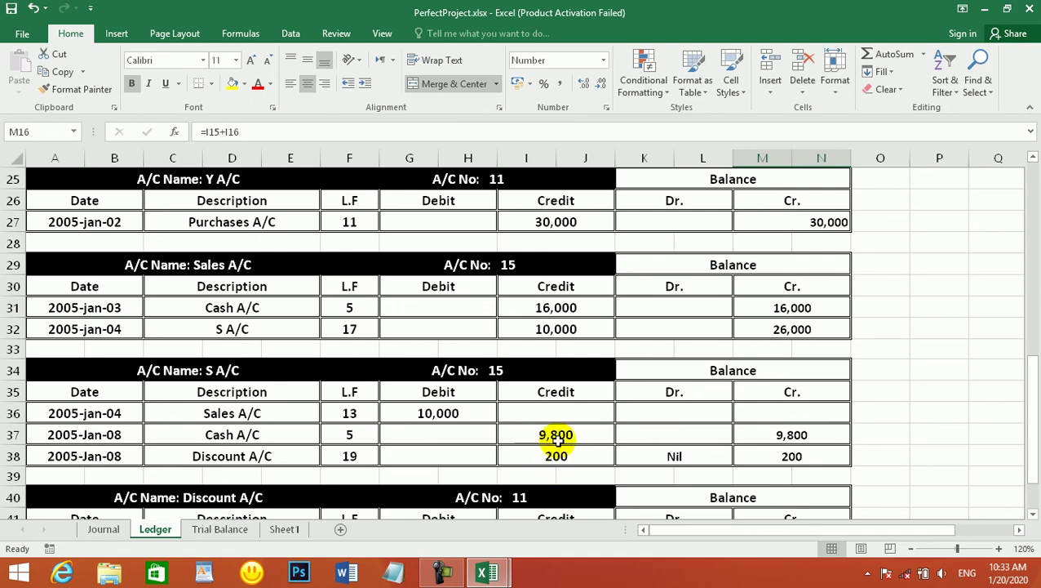
- Enter 9800 as the S A/C credit in Trial Balance cell K13
click(227, 529)
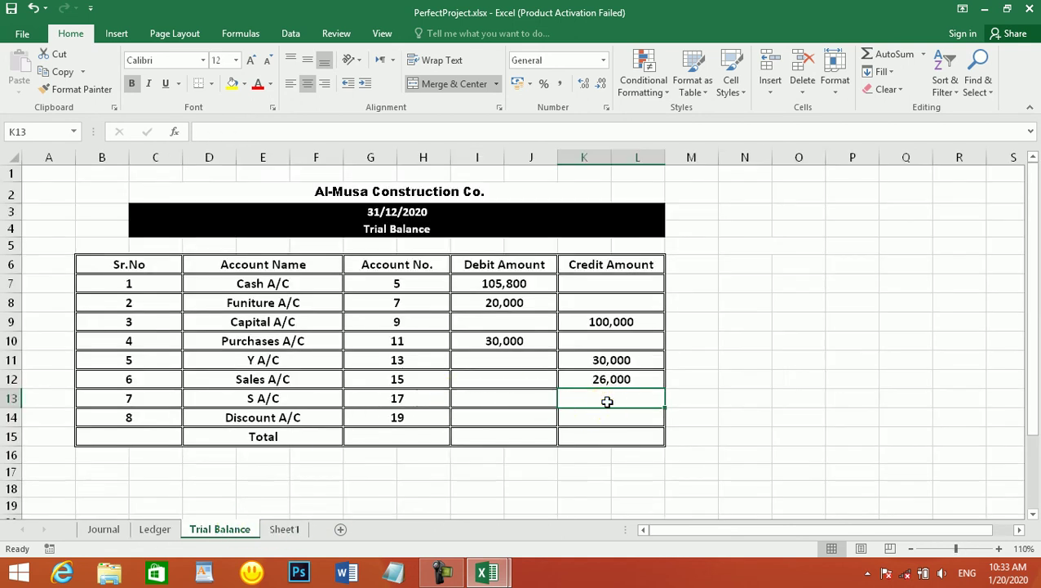
text(9800)
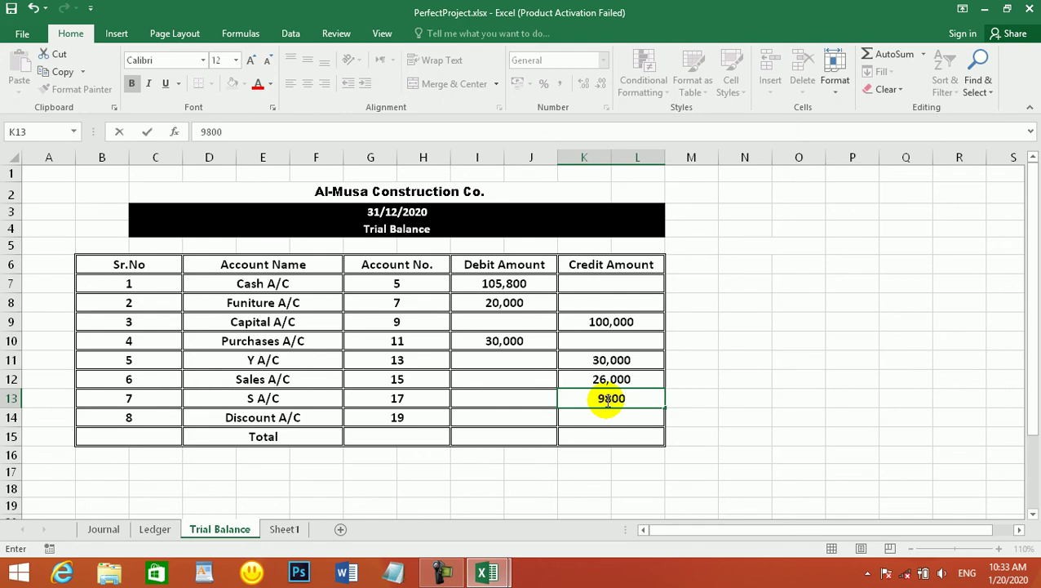
key(Return)
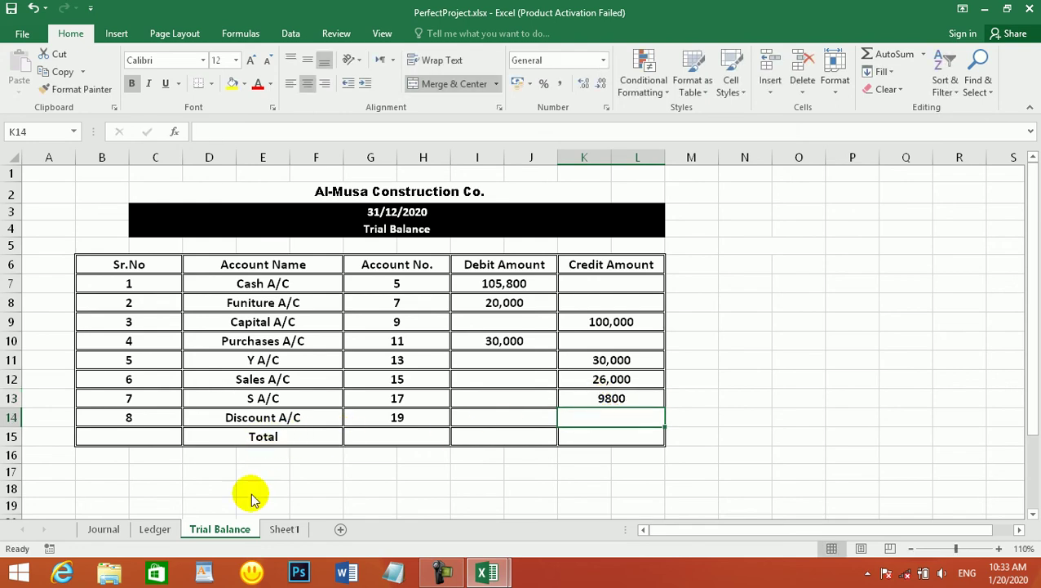
- Cross-check the Ledger's S A/C: a 10,000 debit against 9,800 and 200 credits
click(155, 529)
scroll(365, 318, down, 1)
scroll(365, 318, up, 1)
scroll(366, 318, up, 1)
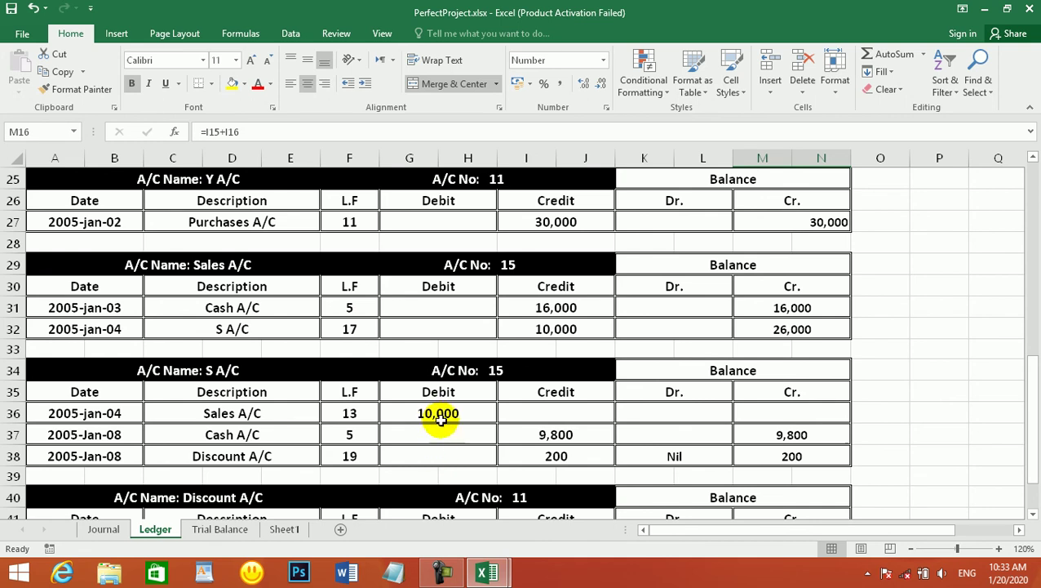
drag(540, 435, 547, 456)
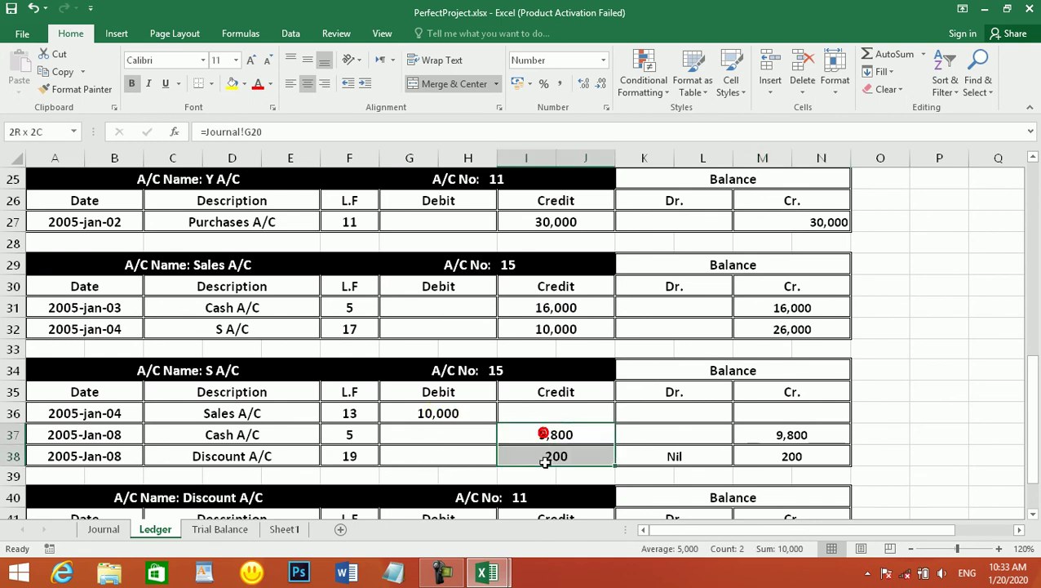
click(425, 412)
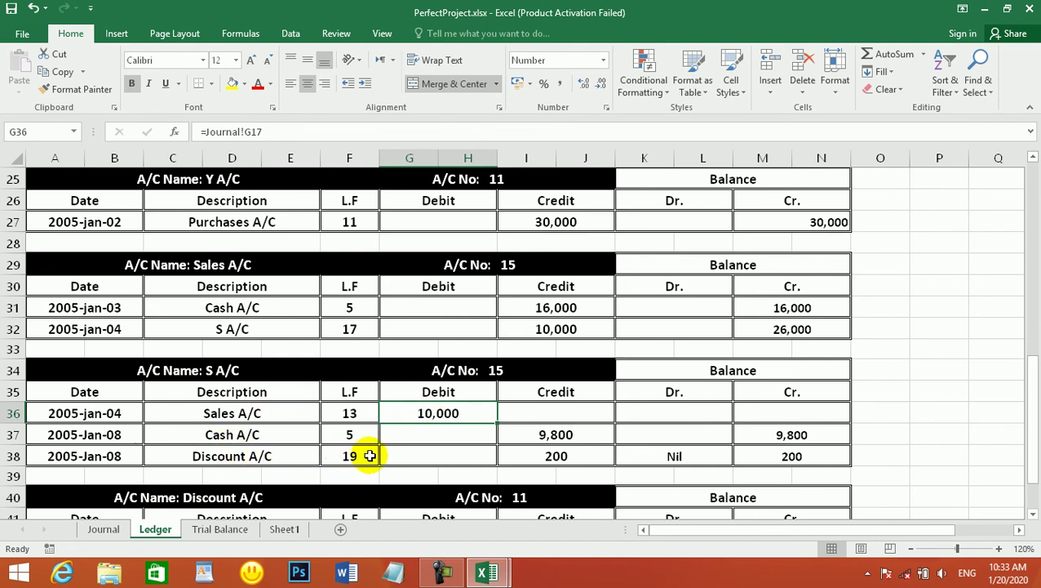
click(567, 438)
click(269, 435)
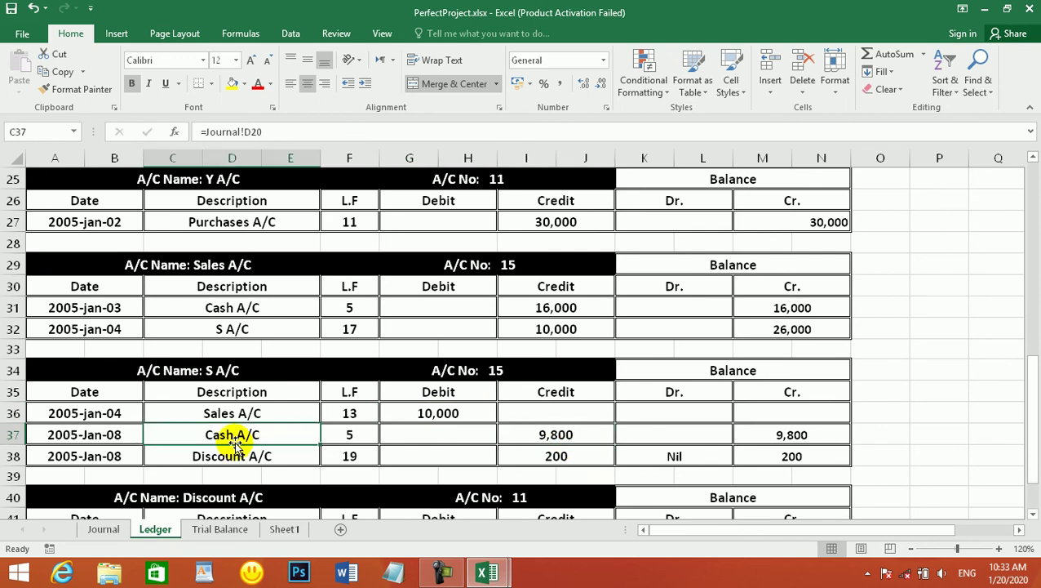
click(432, 413)
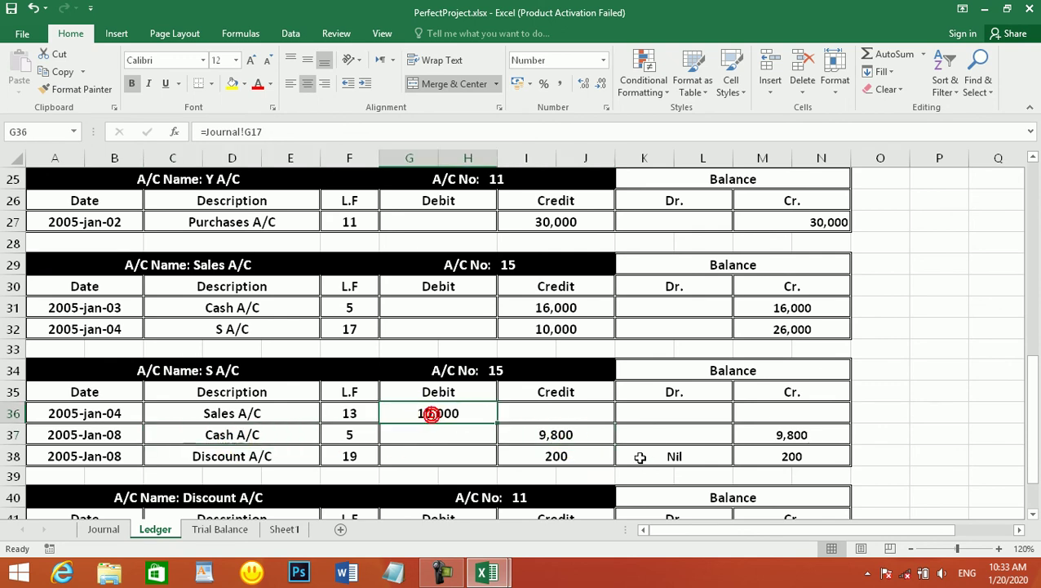
click(564, 457)
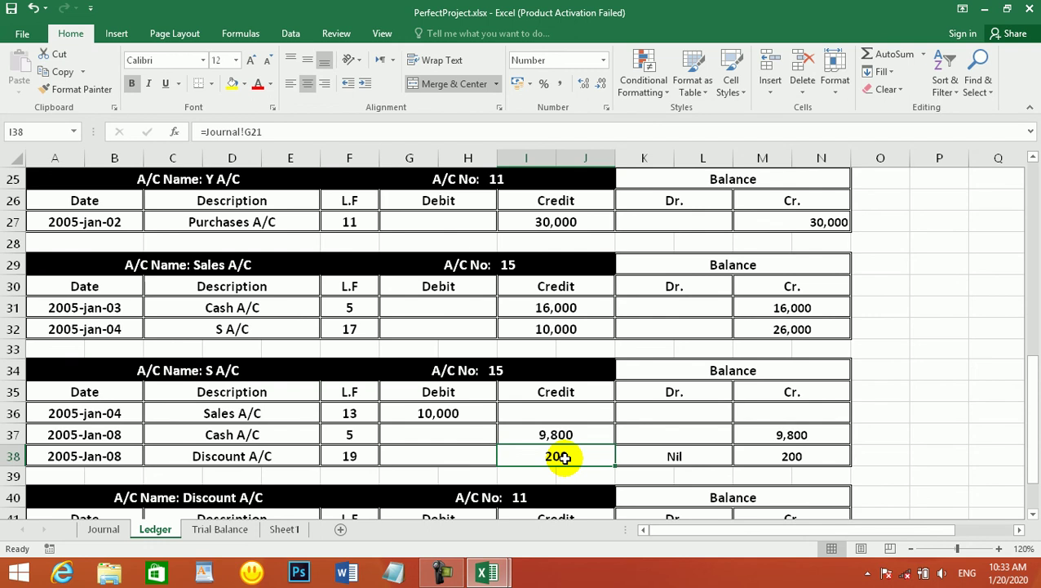
click(427, 414)
click(564, 434)
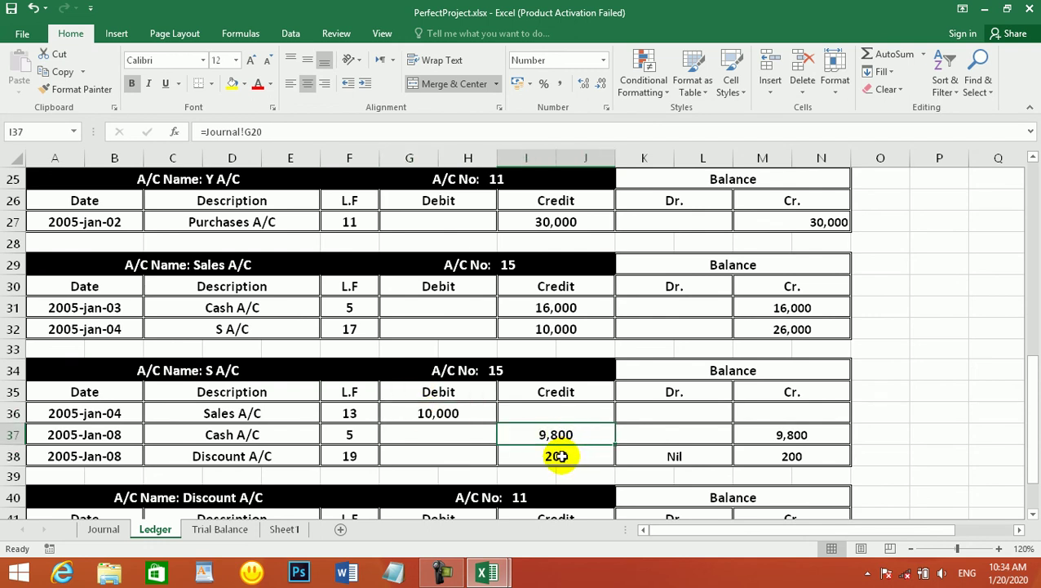
- Enter 200 as the Discount A/C credit in K14
click(236, 531)
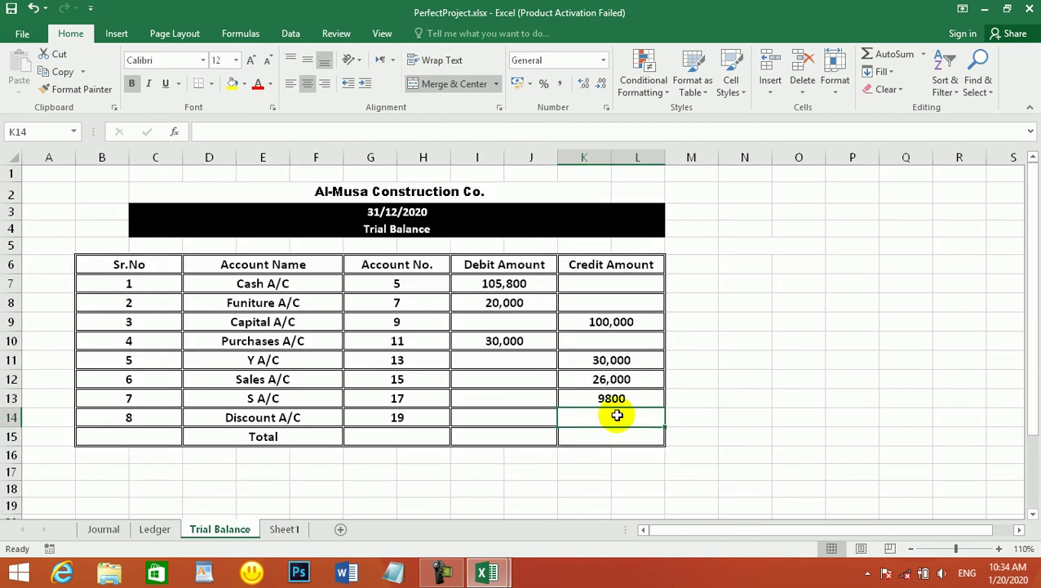
text(200)
key(Return)
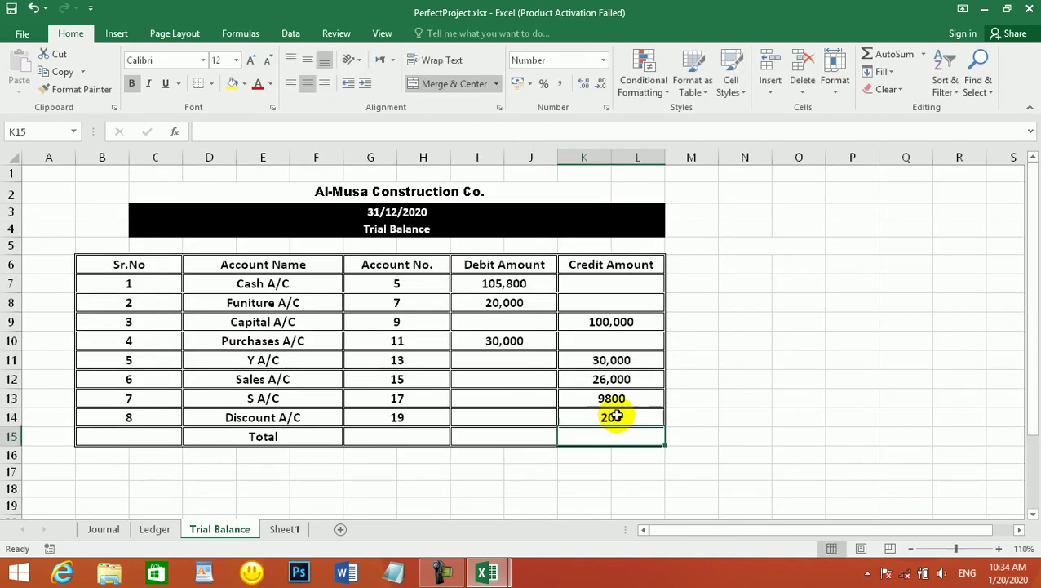
- AutoSum the debit total in I15 over I7:J14, giving 155,800
click(529, 437)
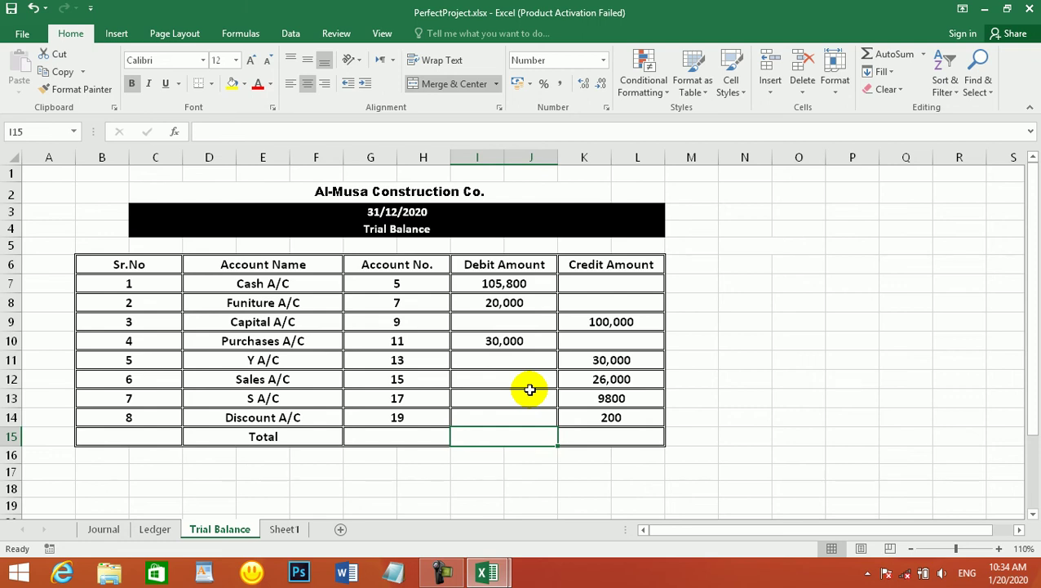
click(565, 461)
click(520, 438)
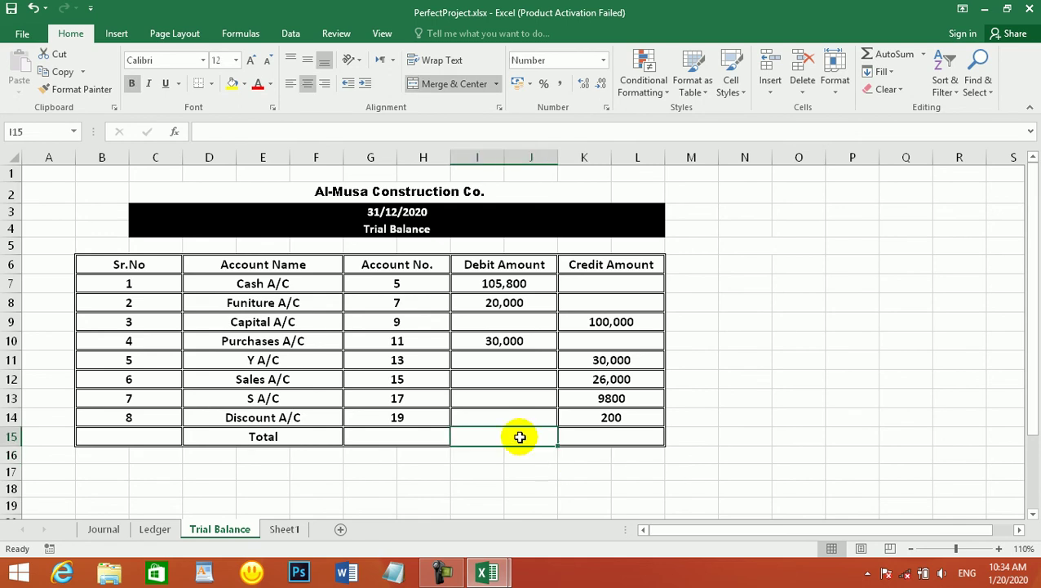
key(alt+equal)
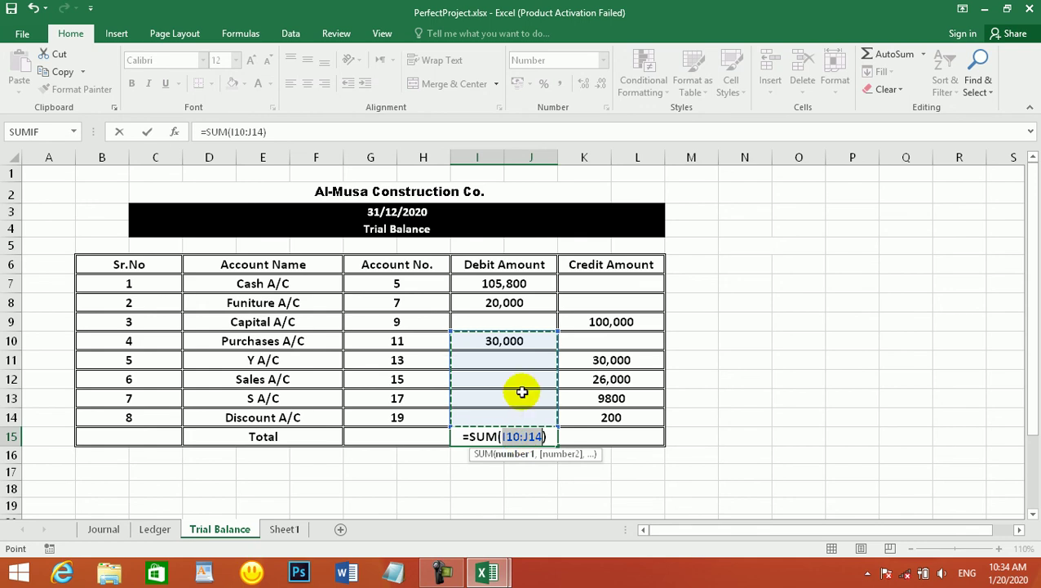
drag(520, 283, 521, 412)
key(Return)
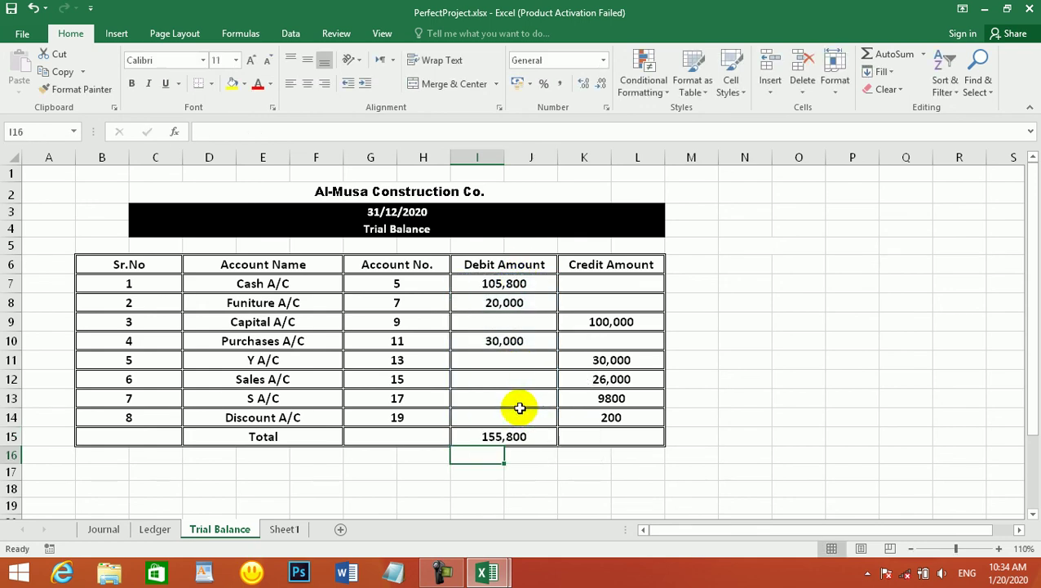
- AutoSum the credit total in K15 as =SUM(K7:L14), giving 166,000
click(633, 437)
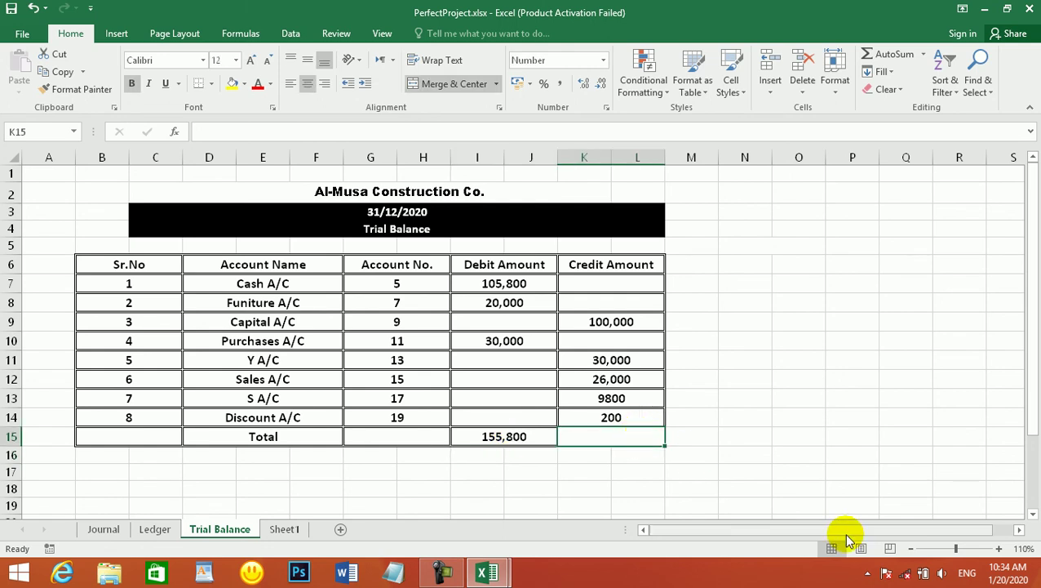
key(alt+equal)
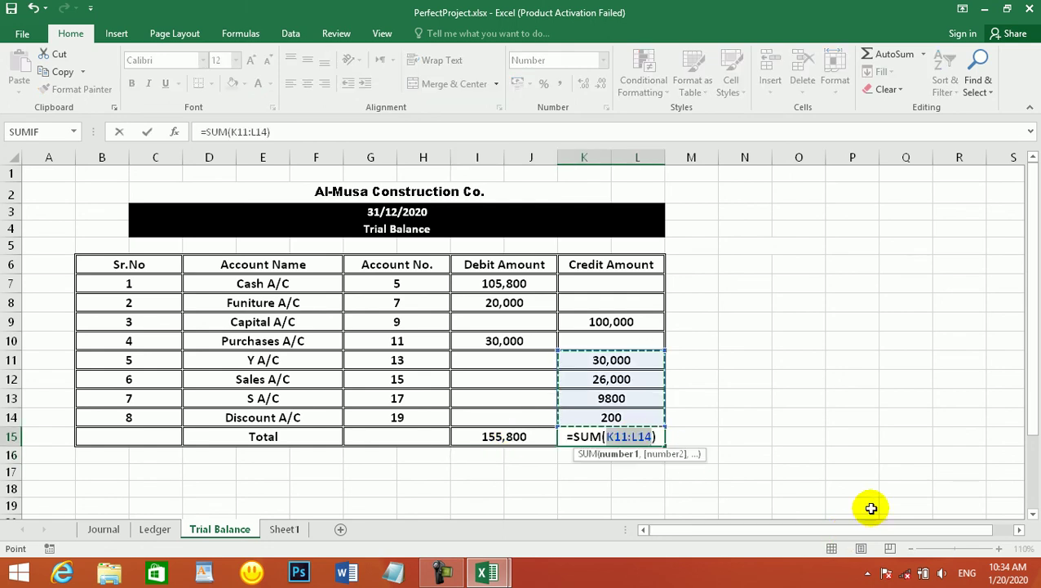
drag(623, 337, 624, 400)
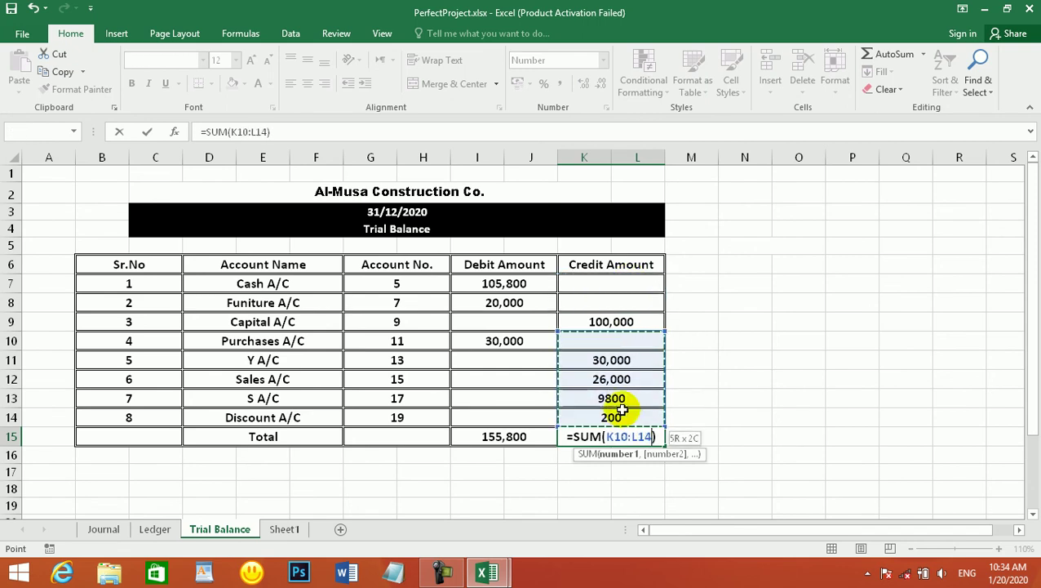
click(622, 411)
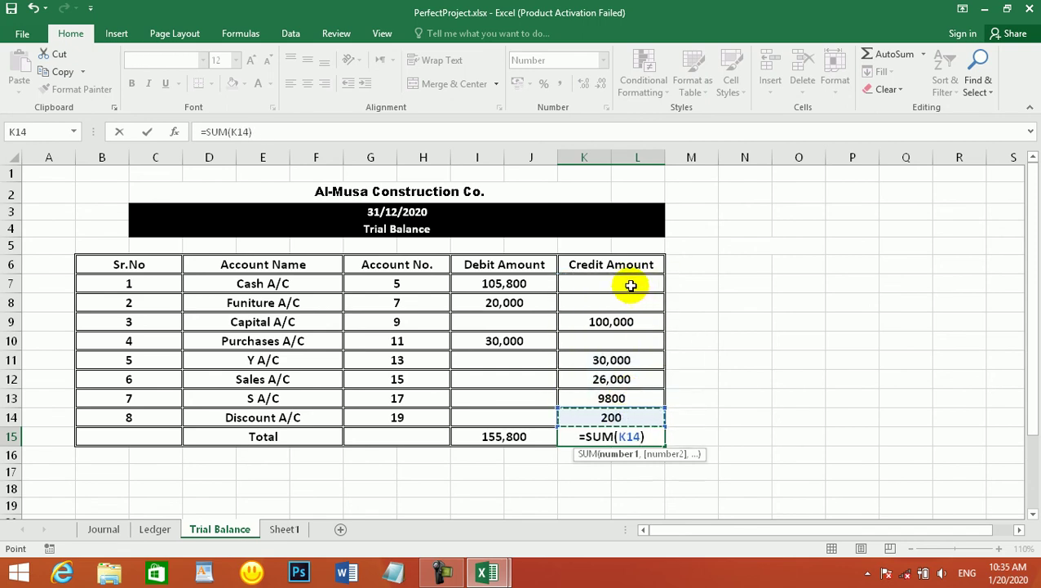
drag(620, 317, 615, 343)
drag(609, 280, 603, 413)
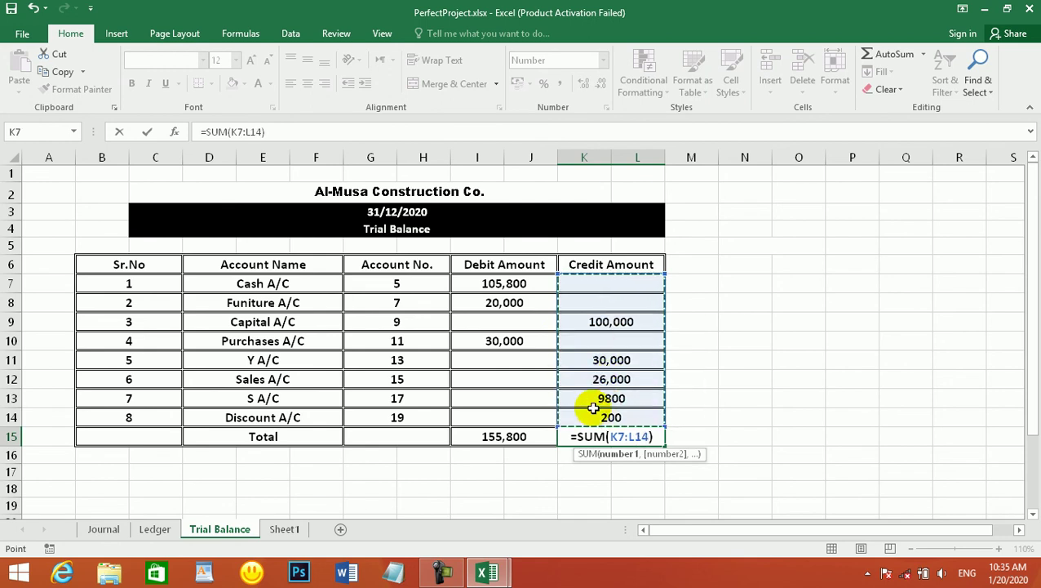
key(Return)
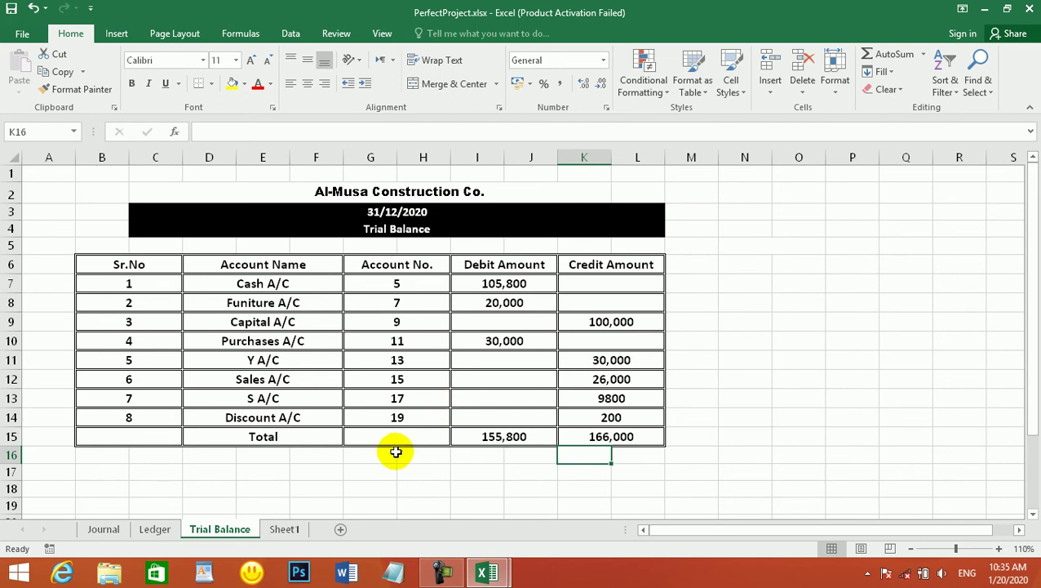
- Zoom out on the Journal to read the owner investment note, then zoom back in
click(147, 530)
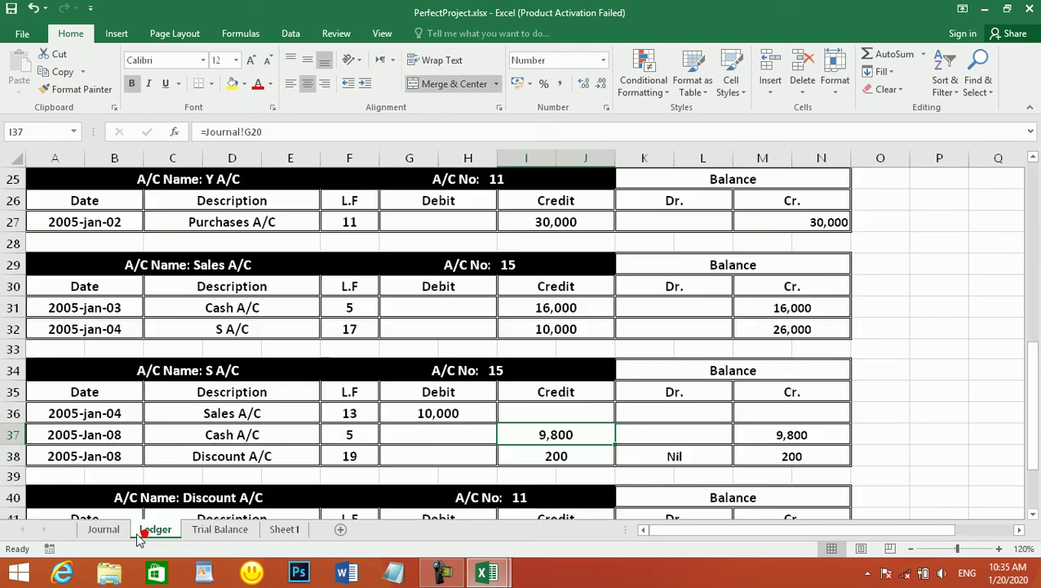
click(116, 532)
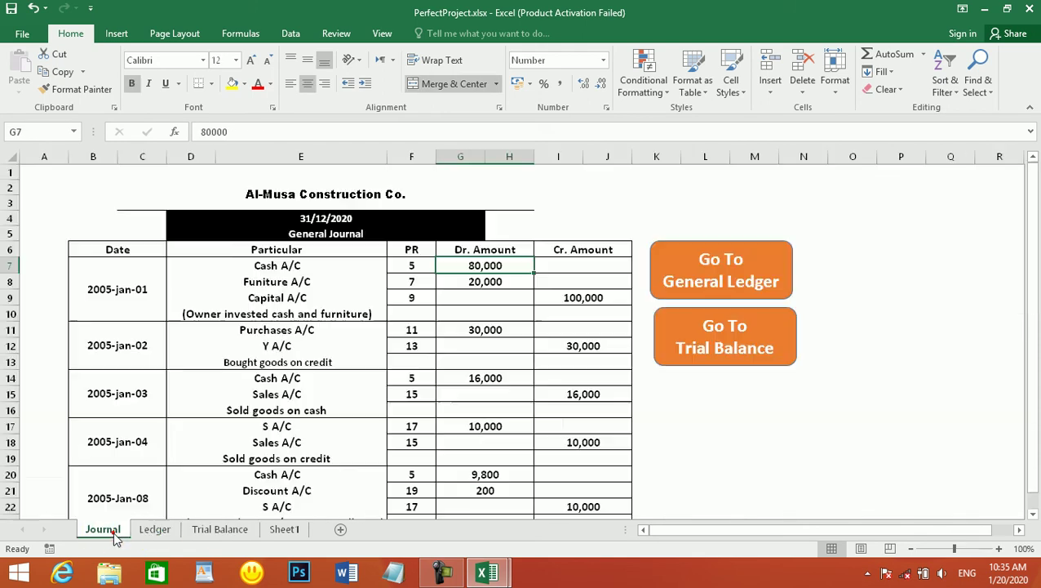
click(911, 549)
click(912, 549)
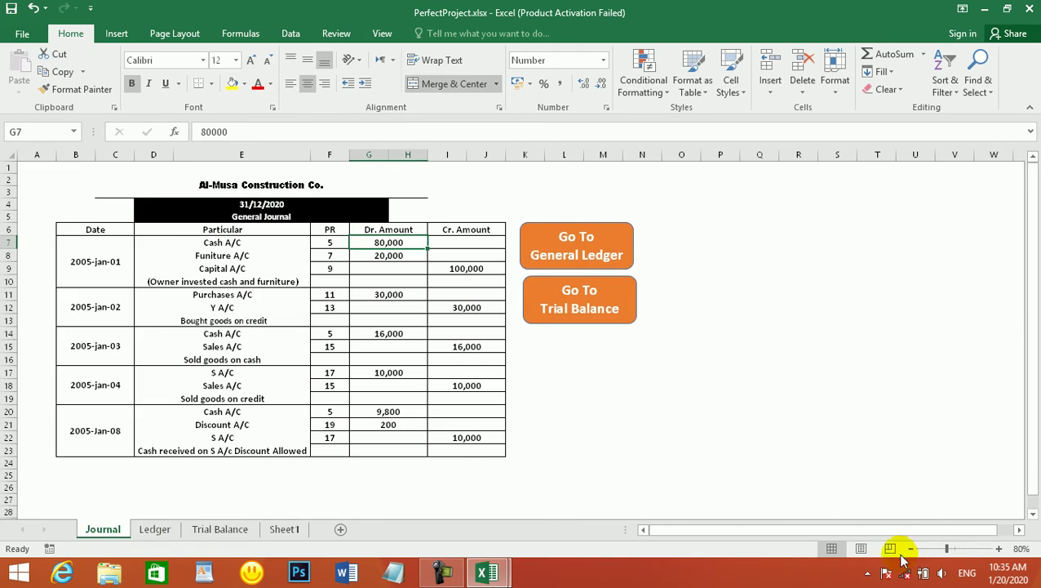
click(262, 279)
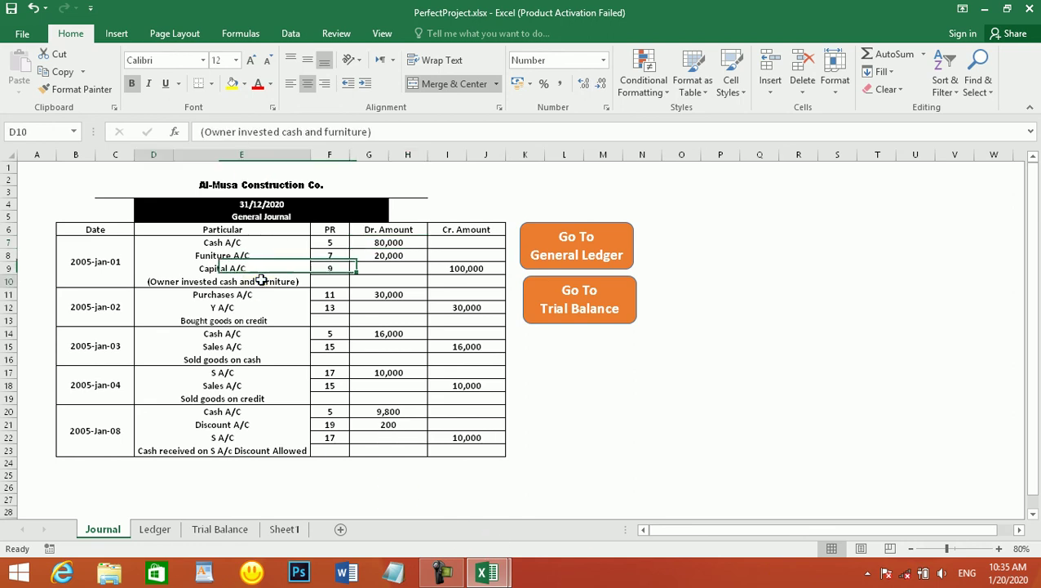
click(999, 548)
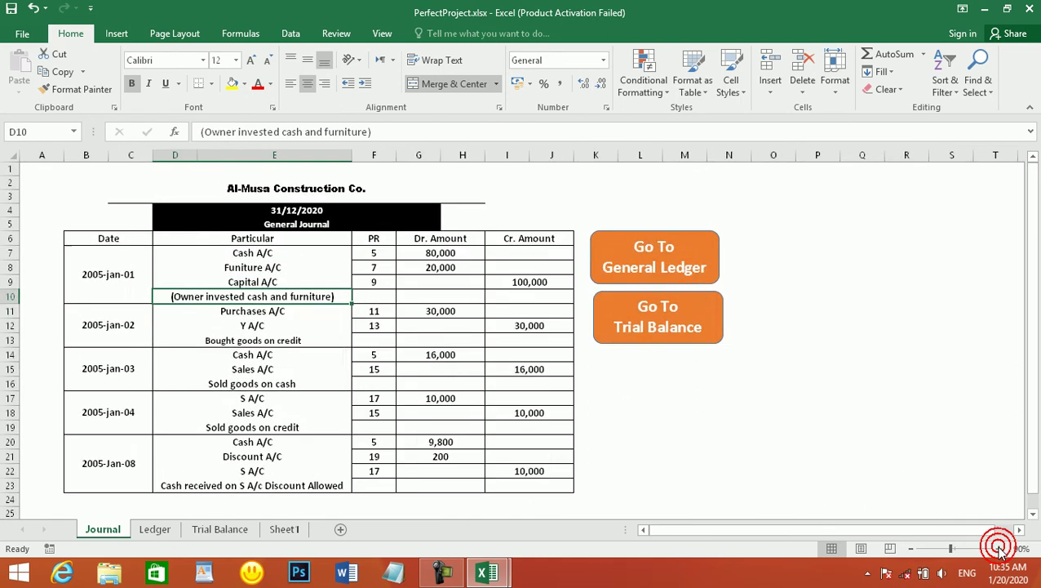
click(999, 548)
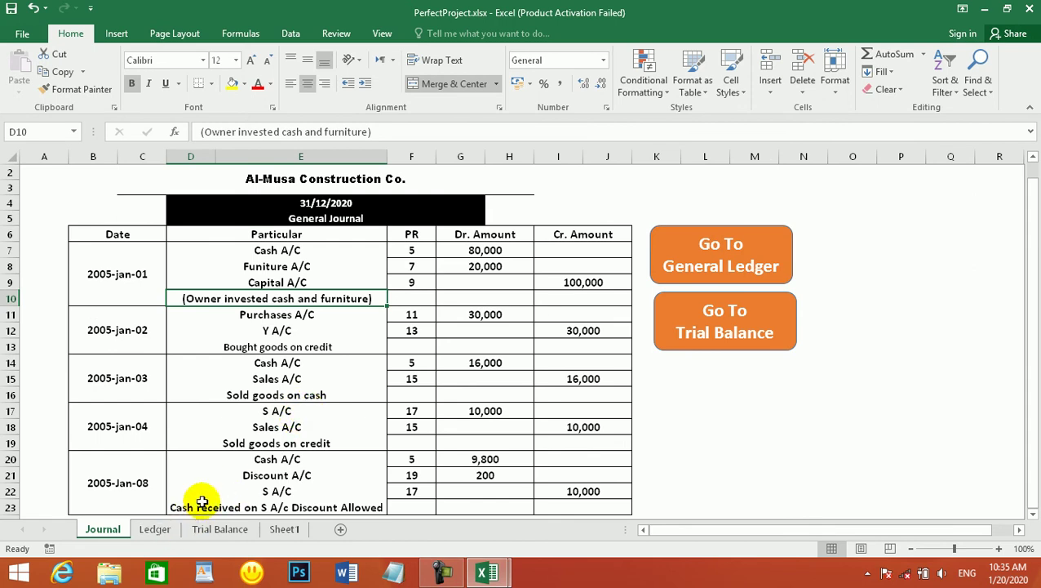
- Inspect the Journal's Sales A/C and S A/C entries and their 10,000 amounts
click(293, 379)
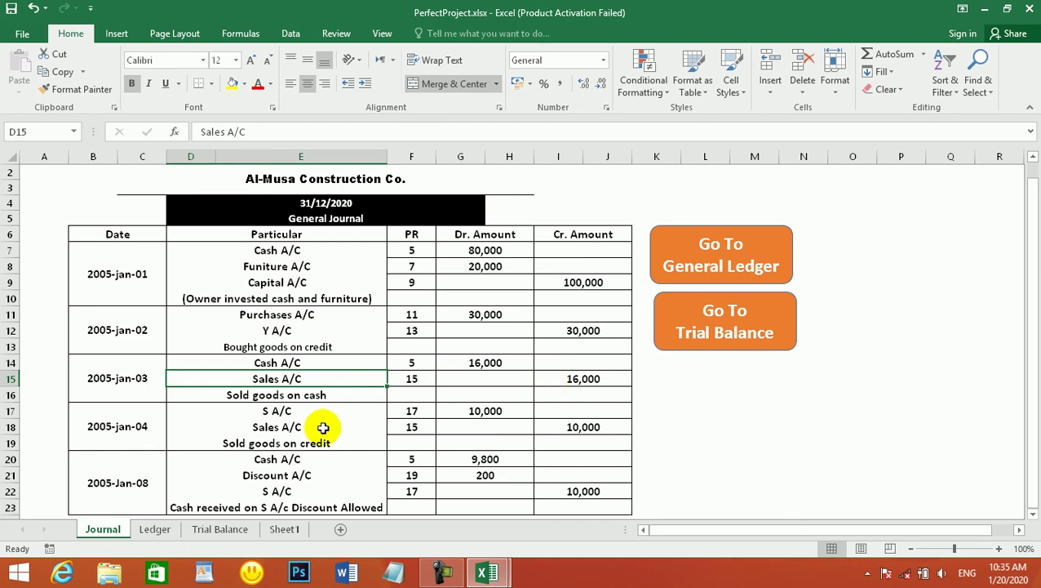
click(284, 412)
click(457, 410)
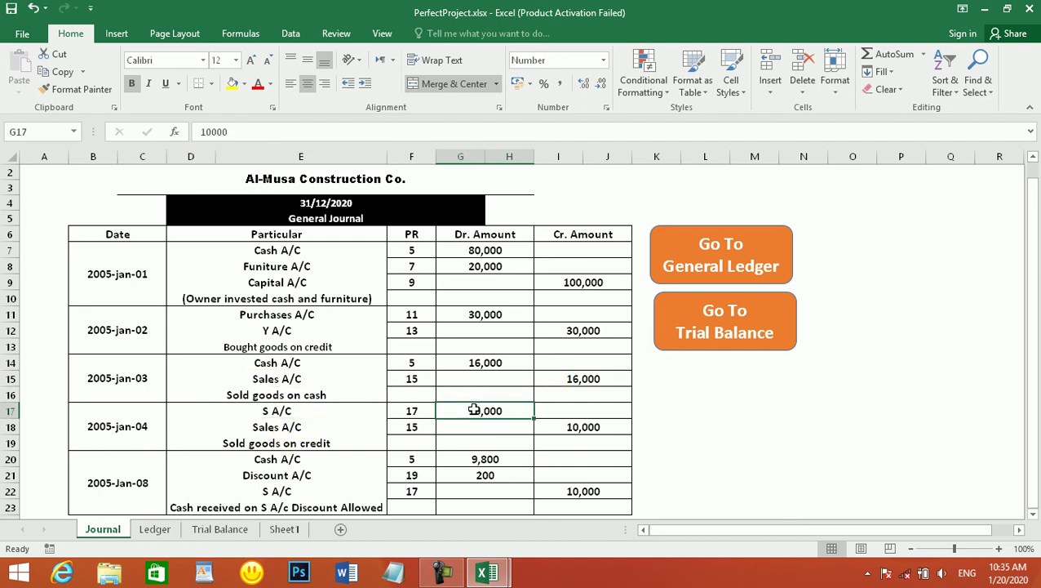
drag(527, 419, 550, 424)
click(550, 422)
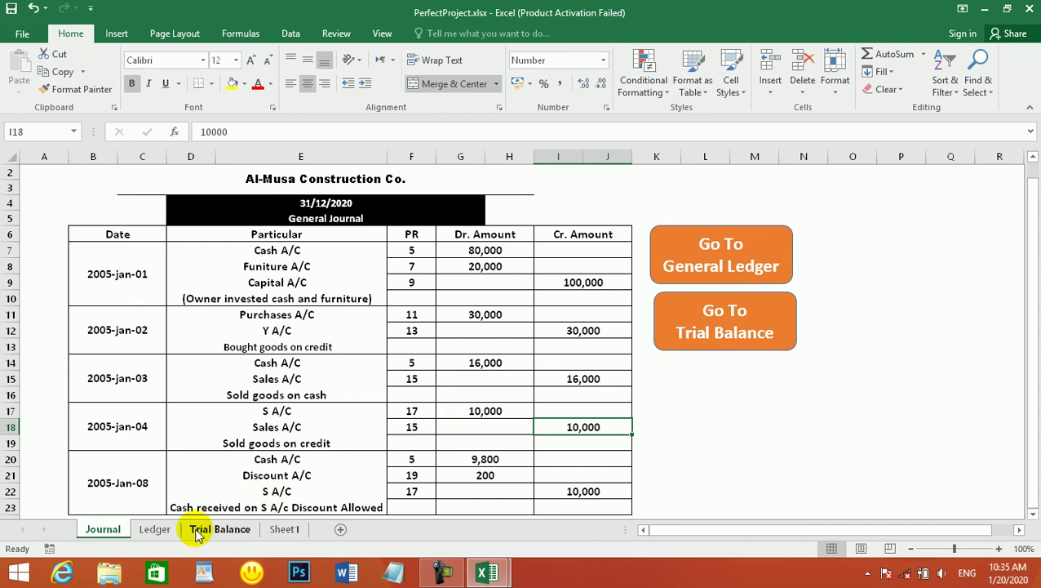
click(488, 413)
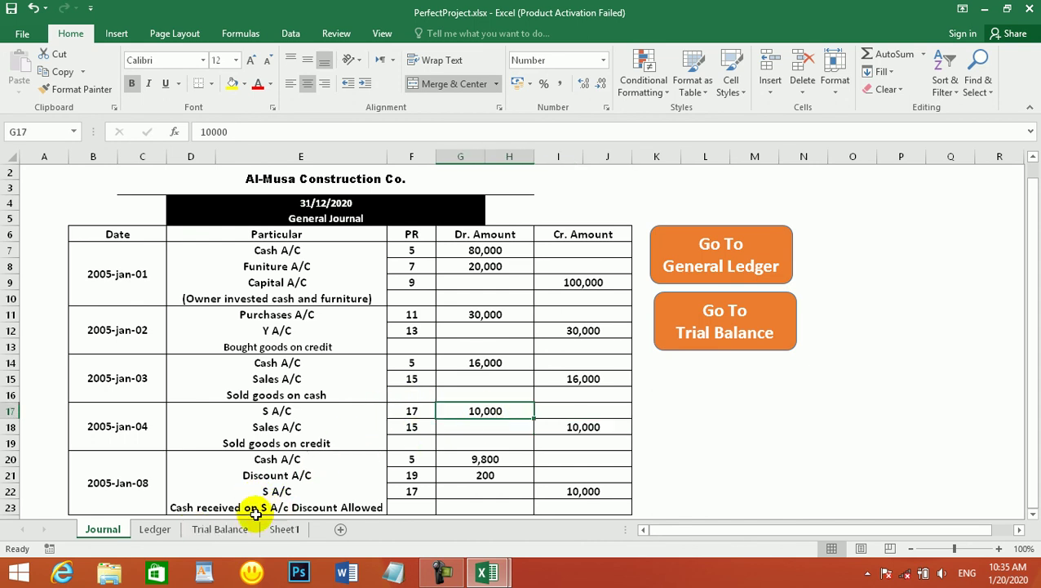
- Compare with the Trial Balance and Ledger, checking the Journal's 200 discount debit
click(216, 530)
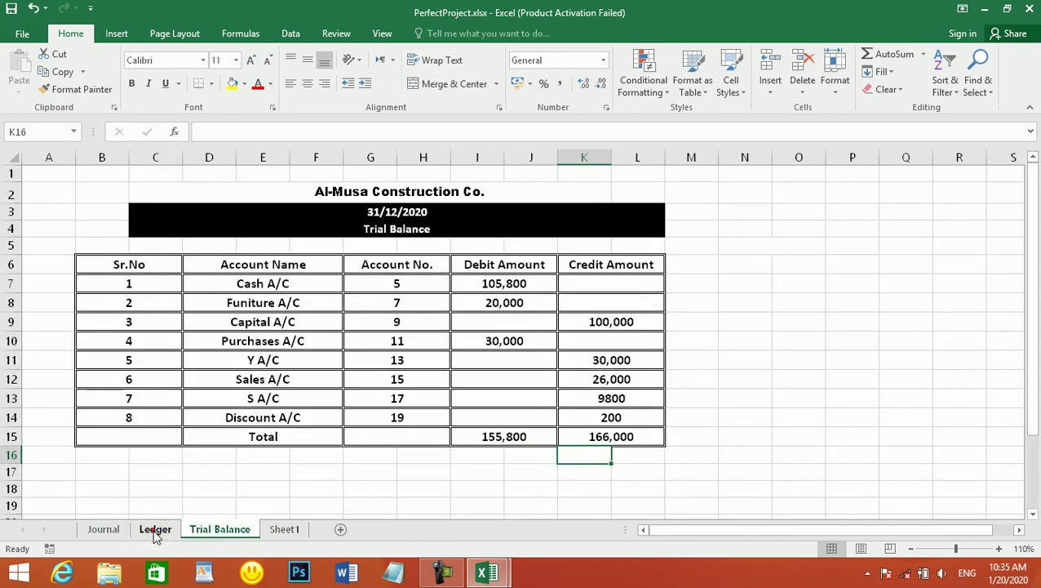
click(153, 529)
click(110, 530)
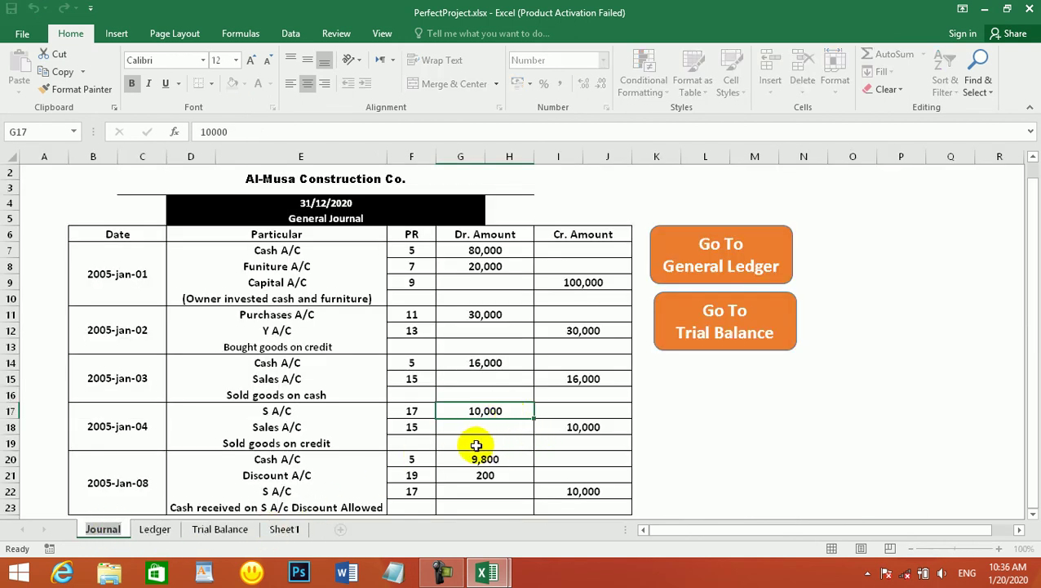
click(476, 477)
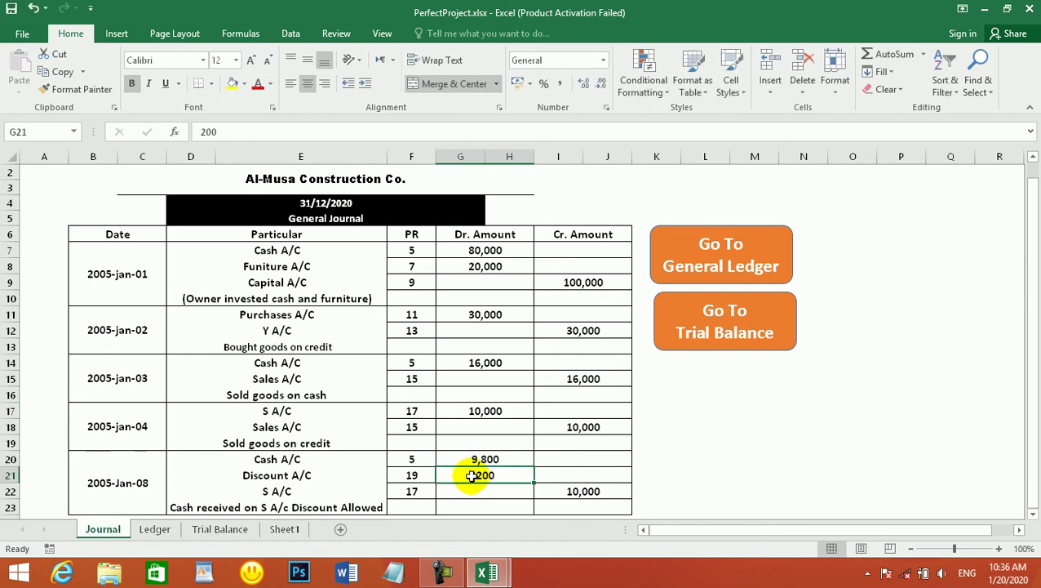
click(477, 414)
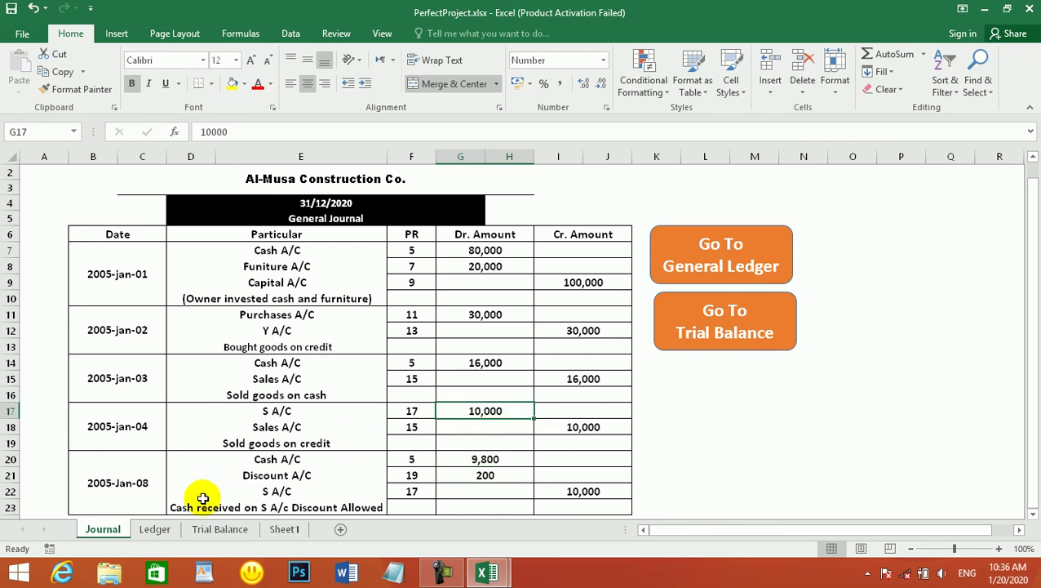
click(154, 529)
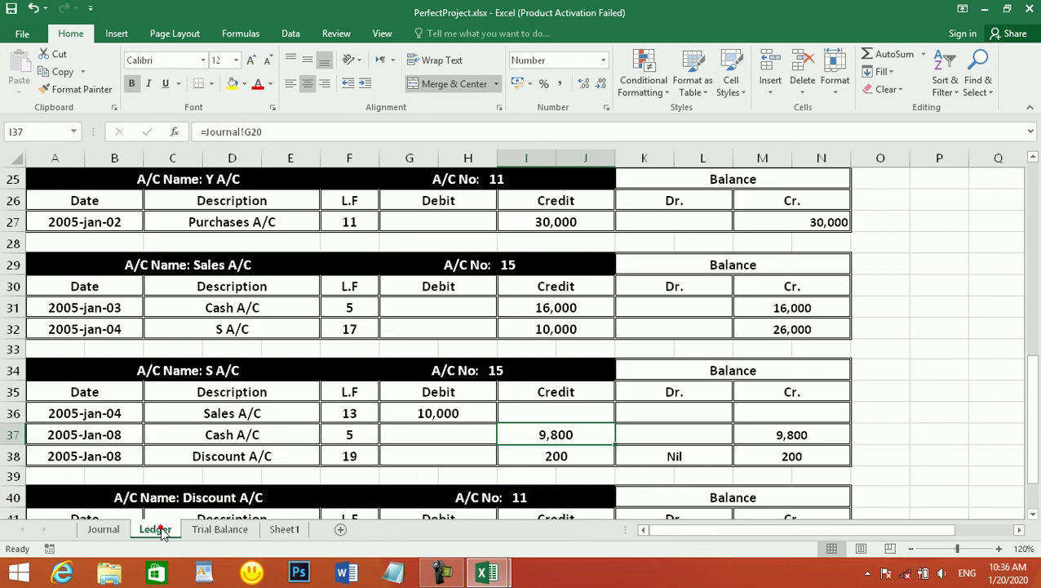
- Verify Ledger G36's S A/C debit links to the Journal's Jan-08 10,000 entry, then return to Trial Balance
double_click(411, 413)
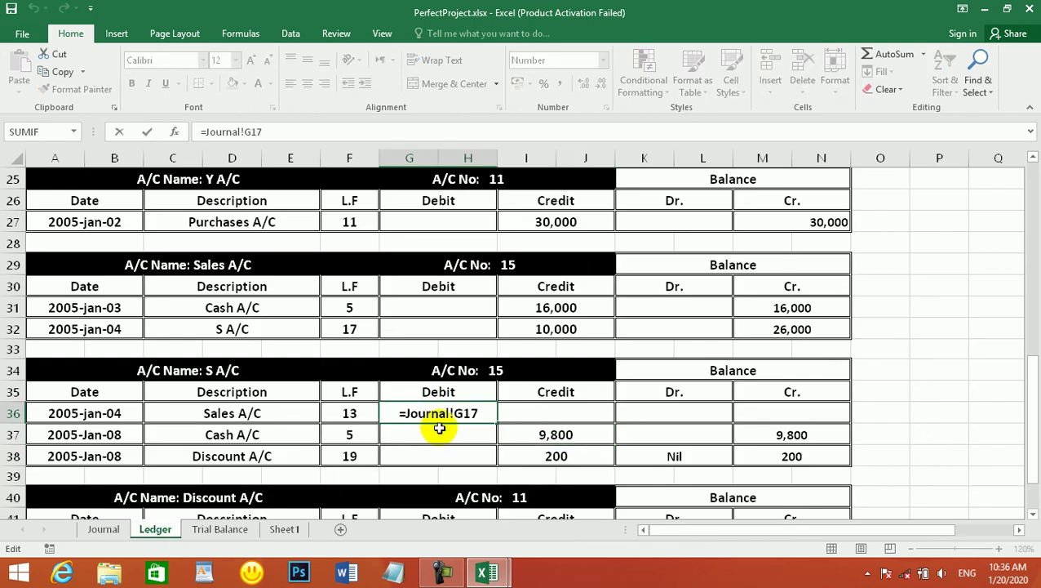
key(Escape)
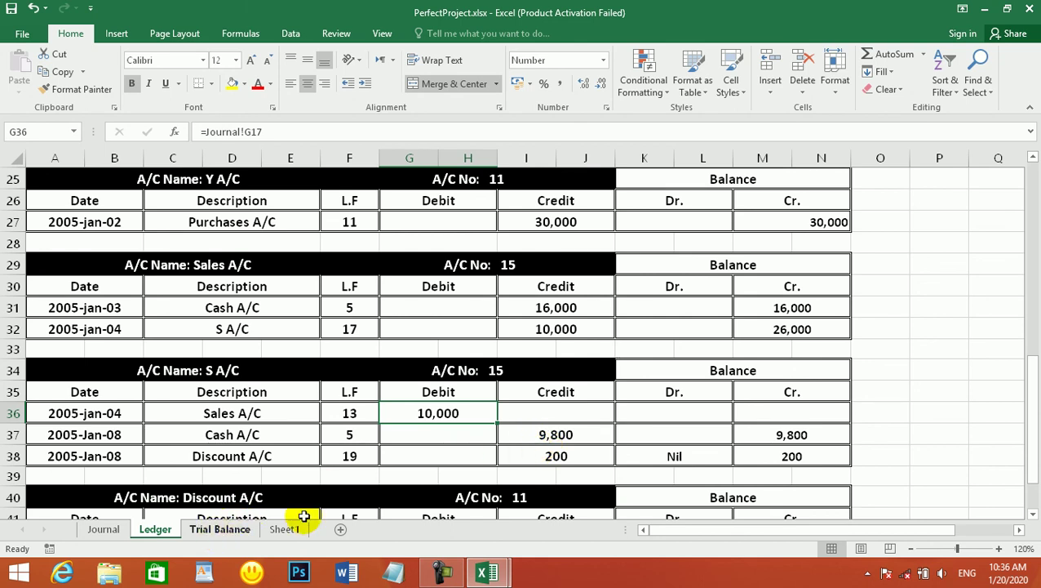
click(102, 529)
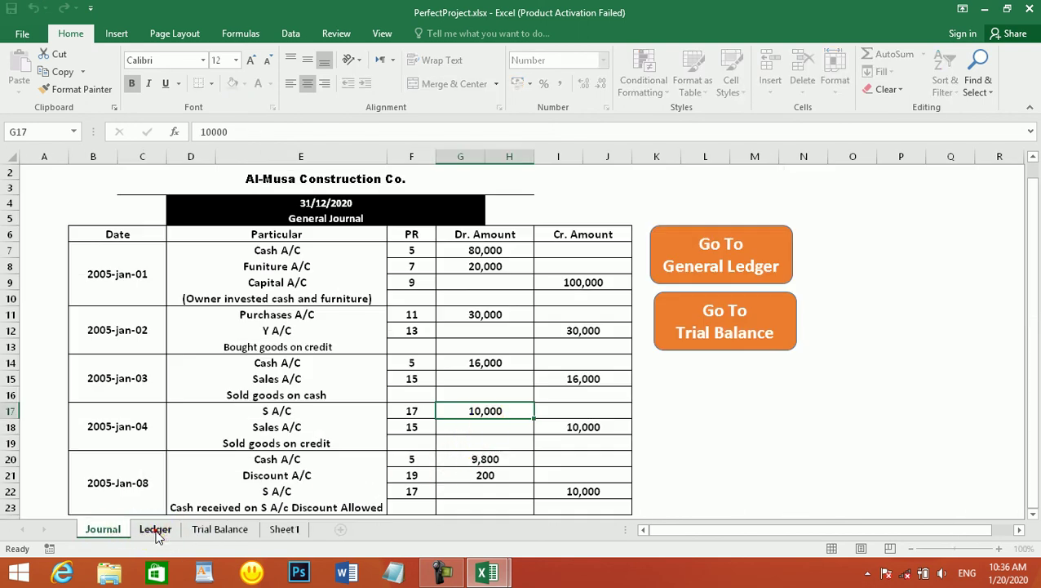
click(154, 529)
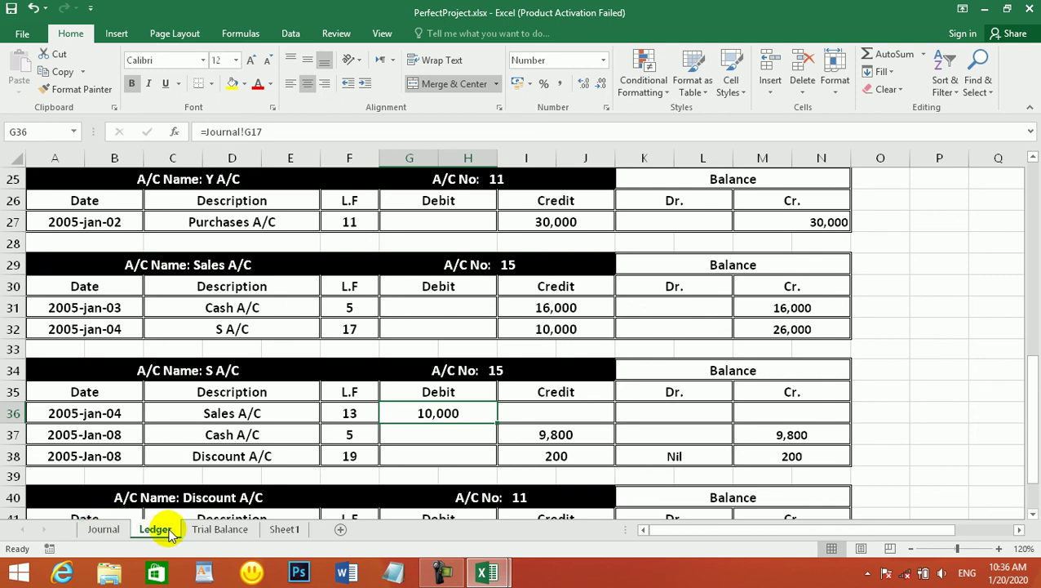
click(102, 531)
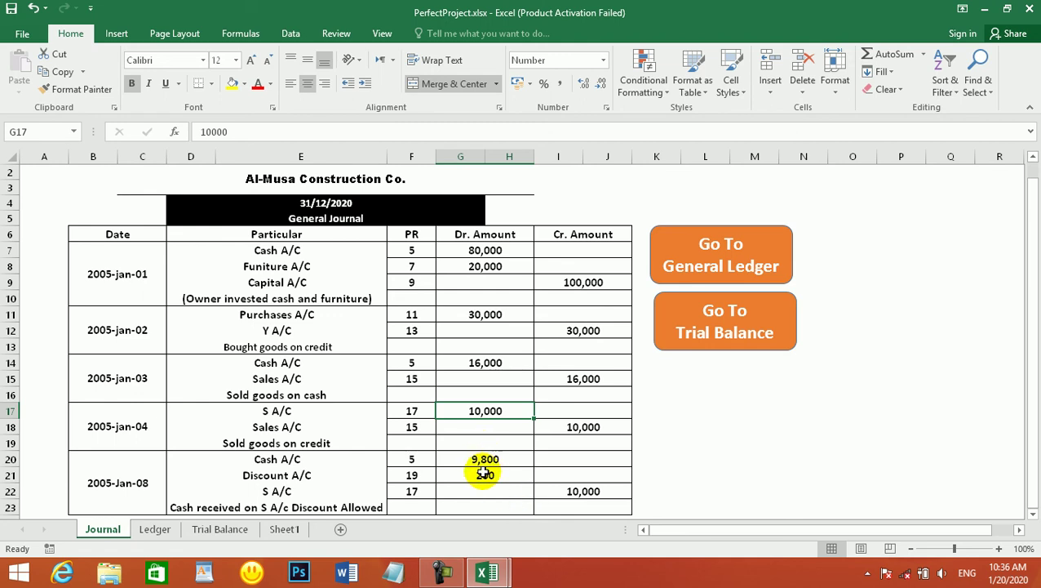
click(583, 490)
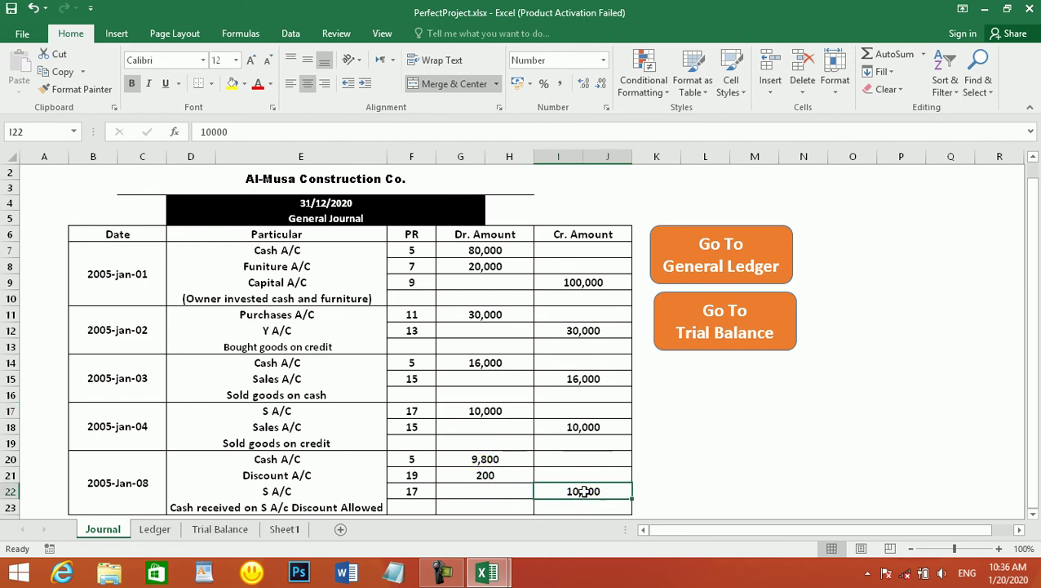
click(235, 532)
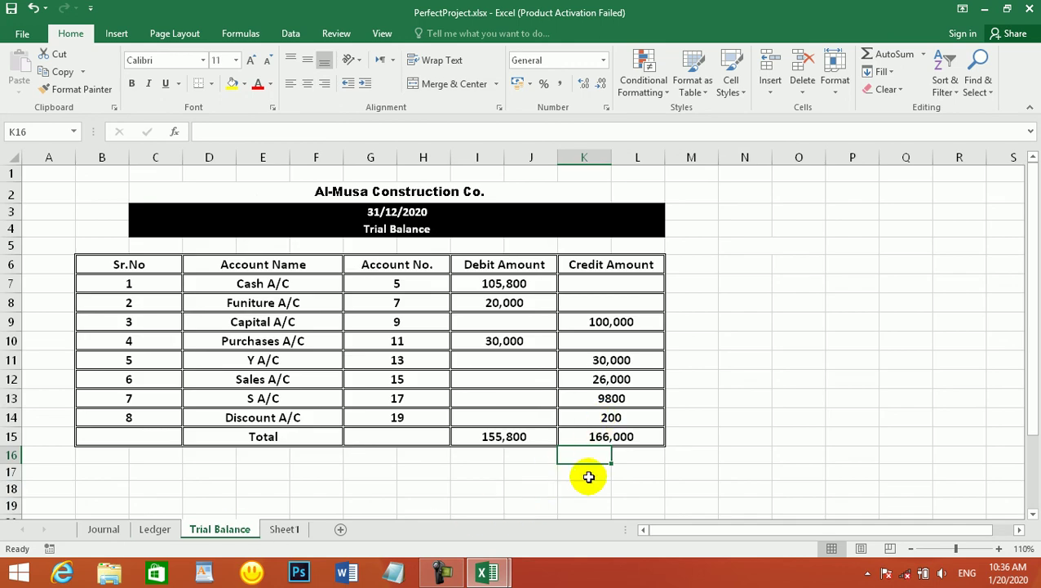
click(608, 398)
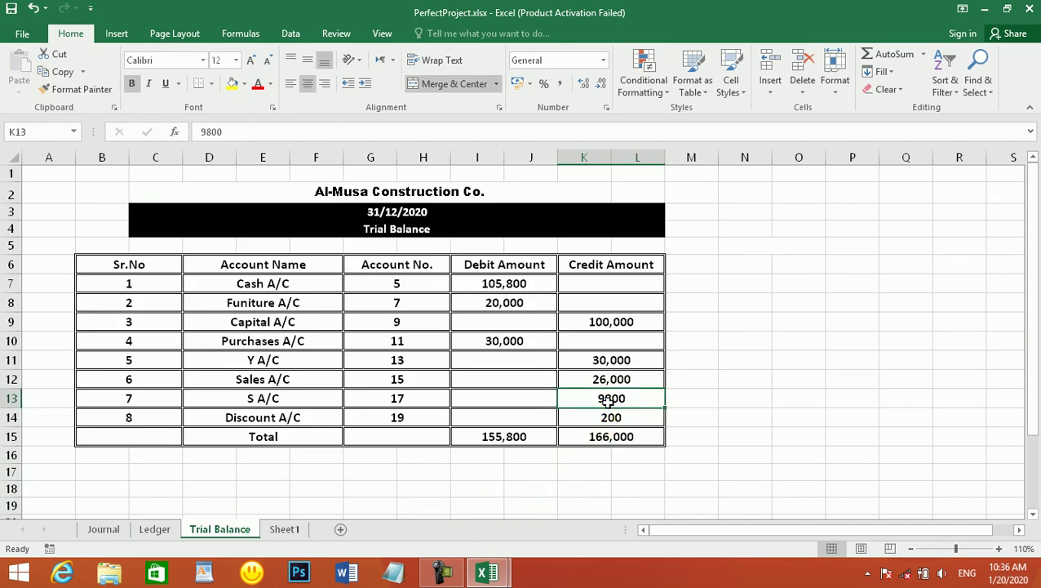
click(609, 420)
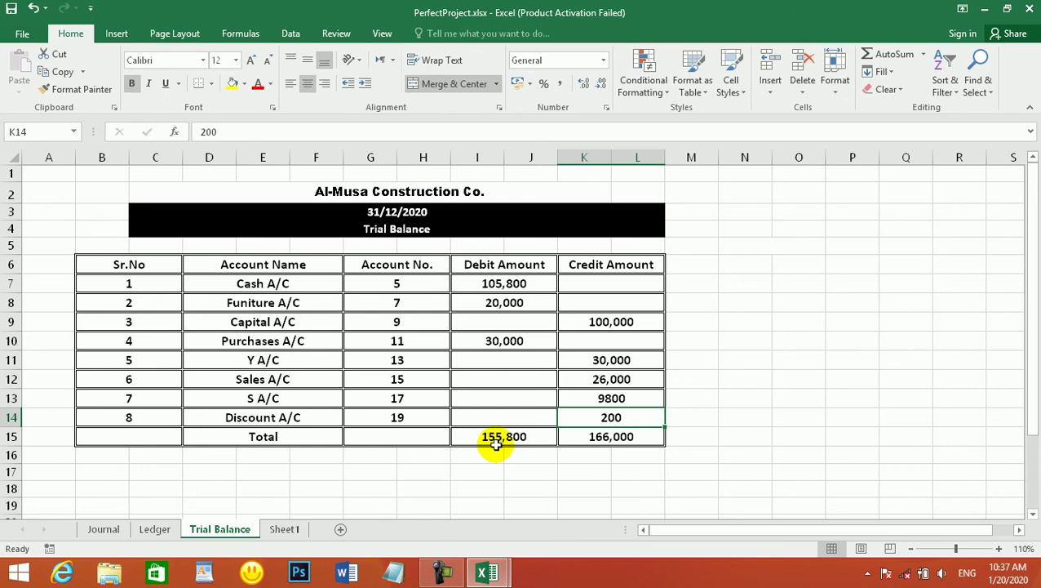
click(620, 399)
click(510, 363)
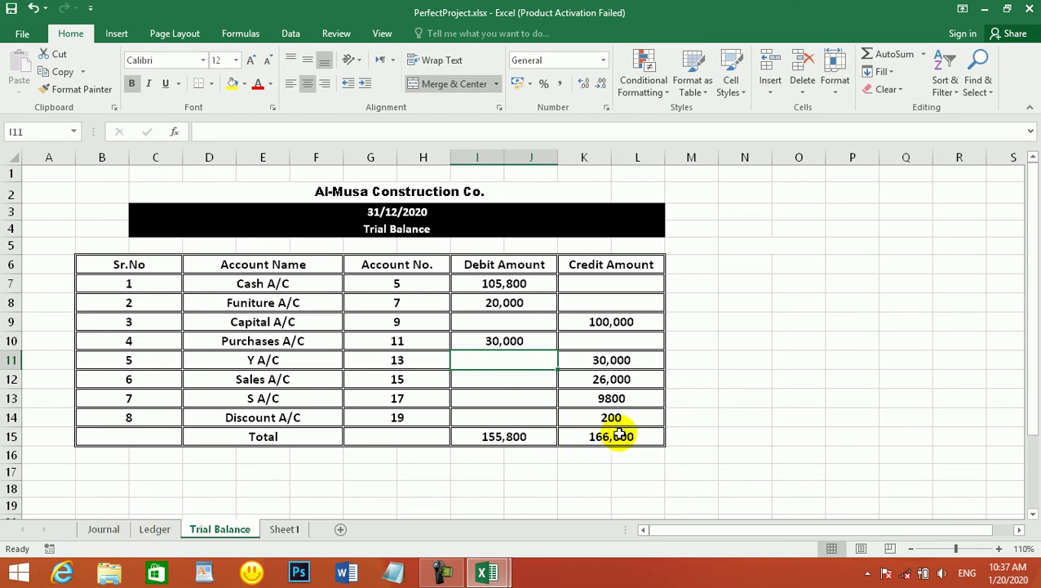
drag(622, 436, 528, 437)
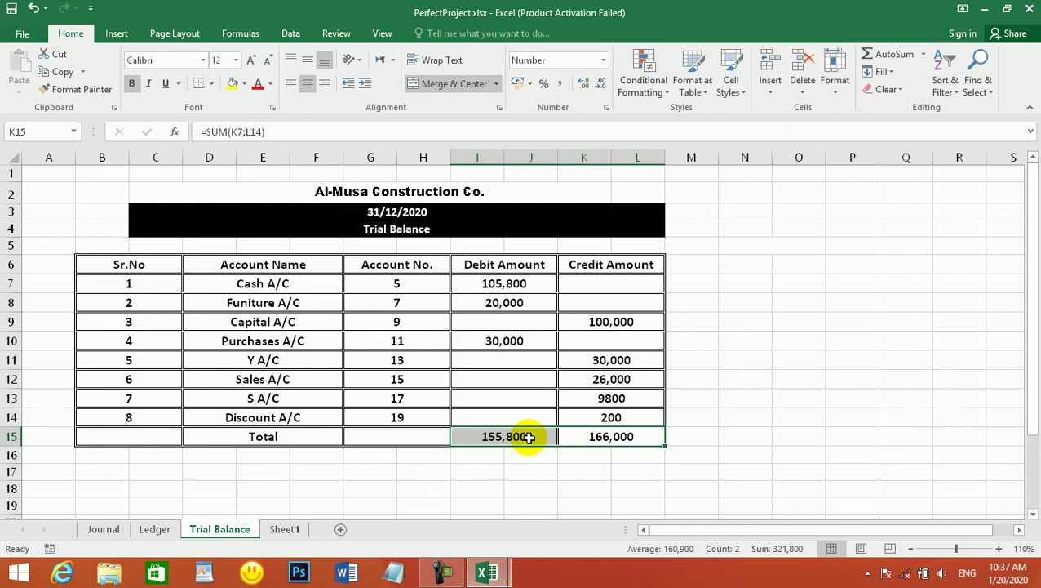
click(691, 503)
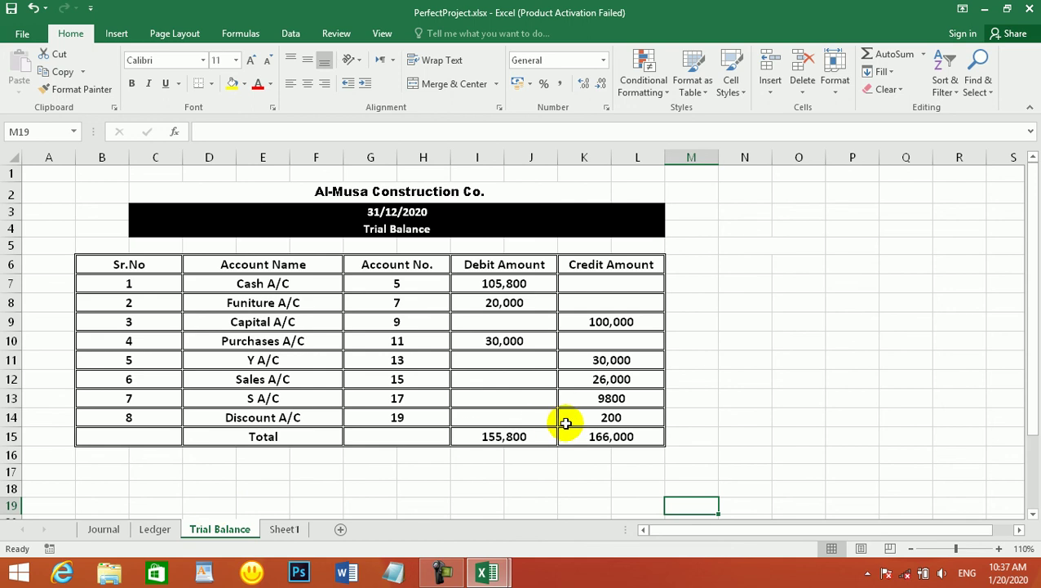
click(463, 432)
click(587, 434)
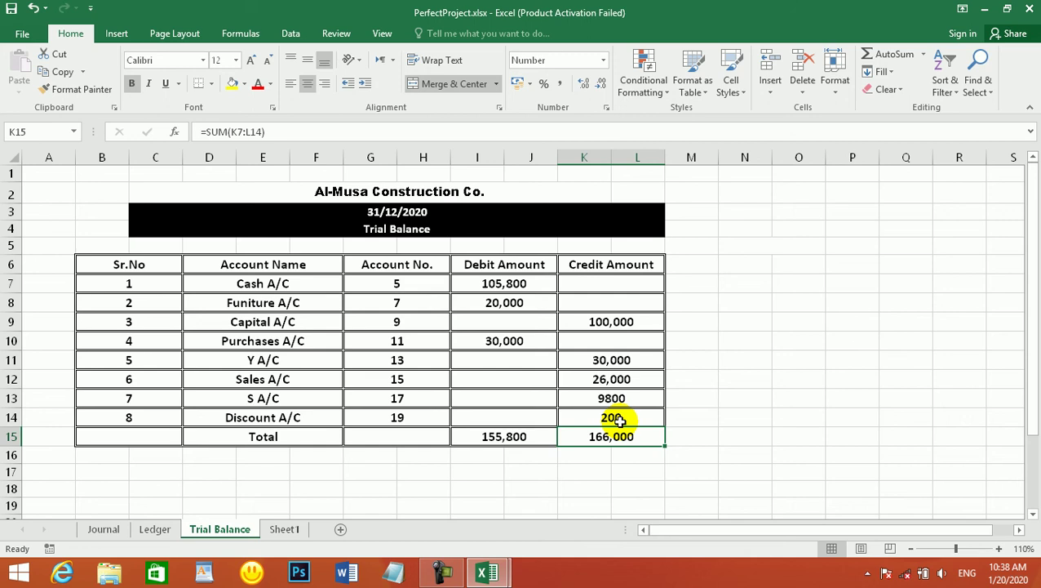
- Enter the heading INCOME STATEMENT in merged cell N5
click(450, 571)
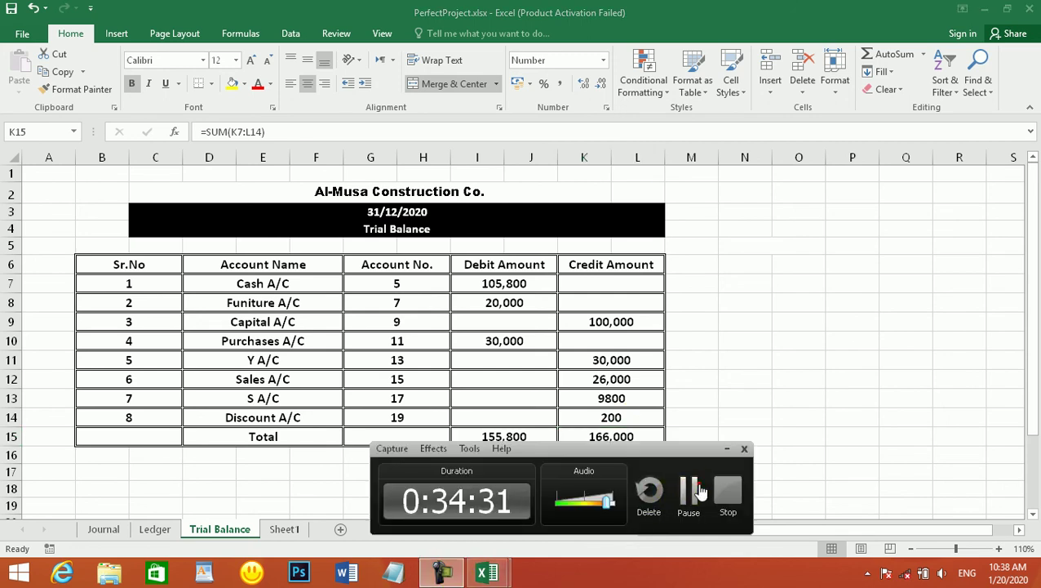
click(689, 490)
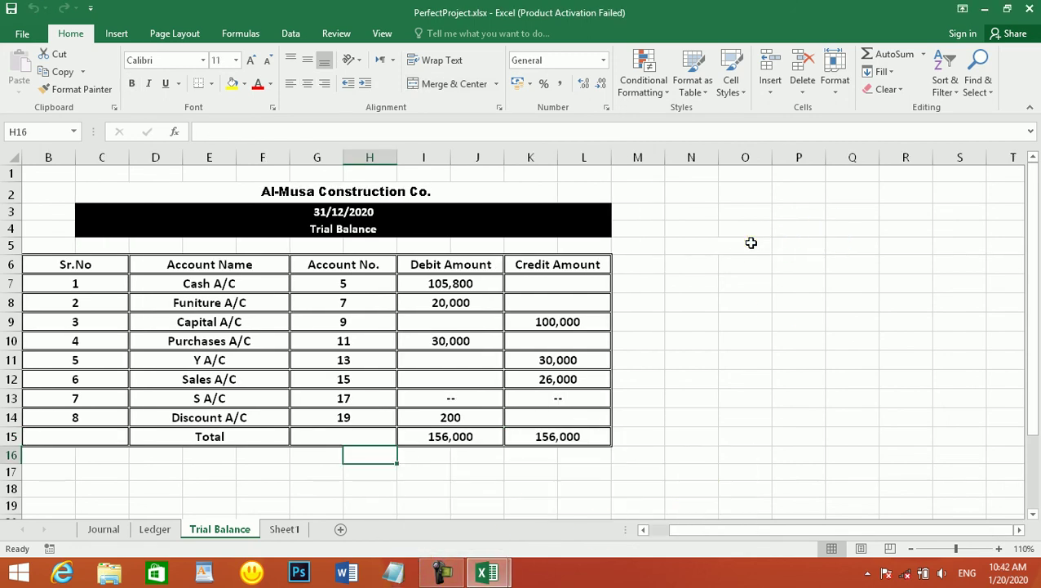
click(750, 242)
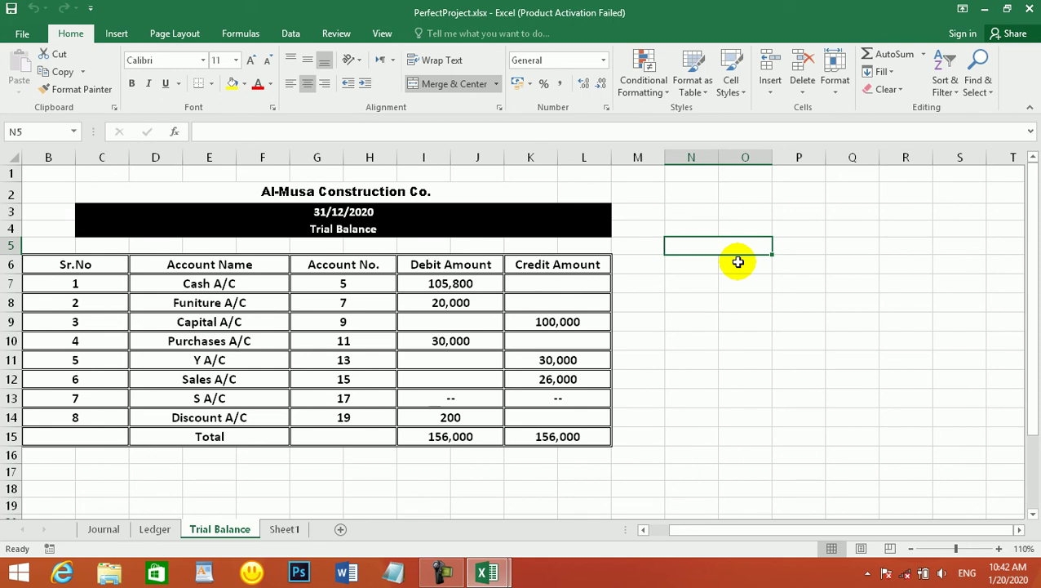
text(I)
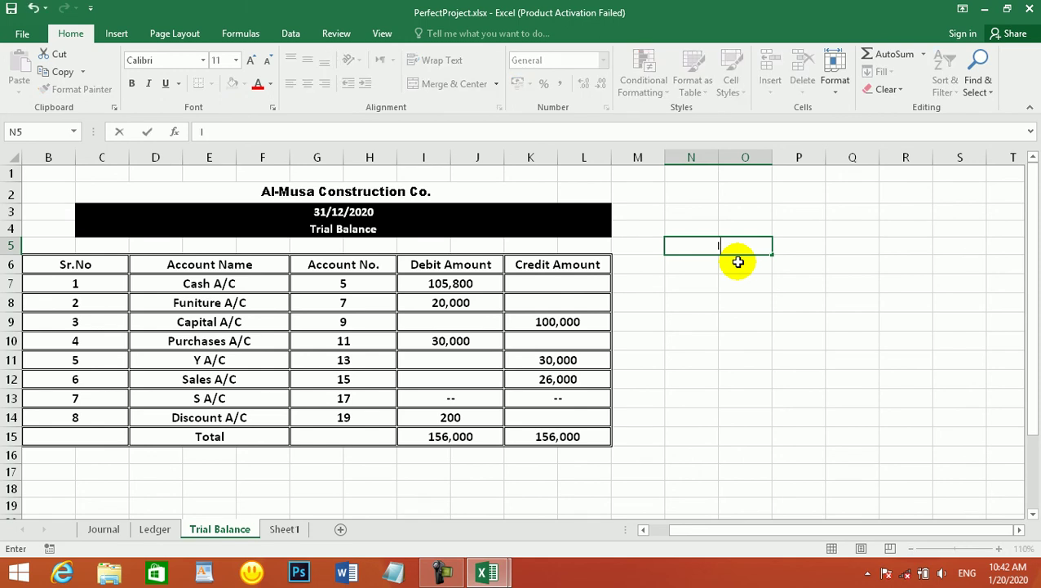
text(NCOME S)
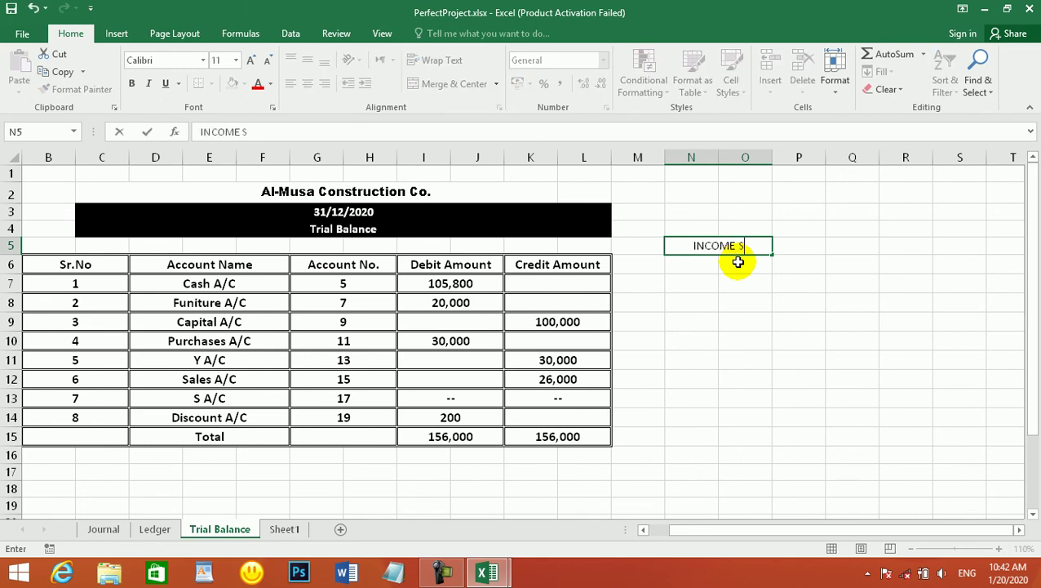
text(TATEME)
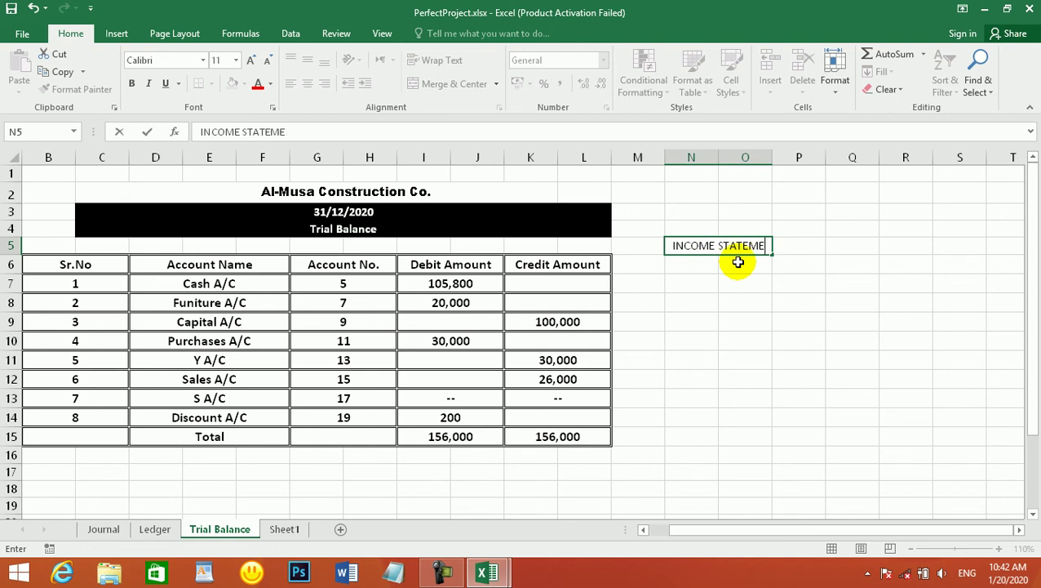
key(BackSpace)
key(BackSpace)
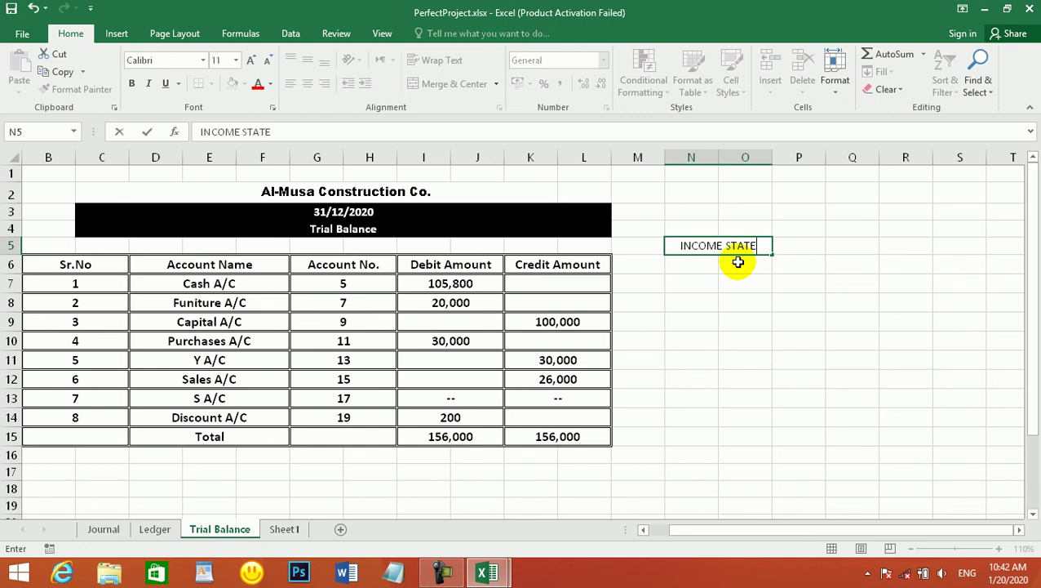
text(MENT)
key(Return)
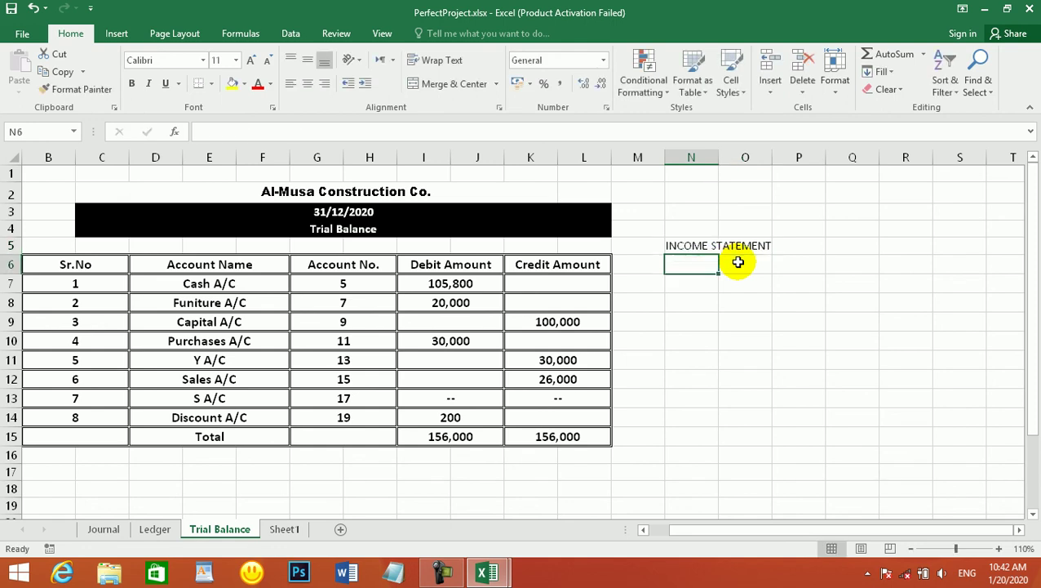
- Widen column O and type the label 'revenue' in N7
drag(772, 157, 793, 156)
click(697, 287)
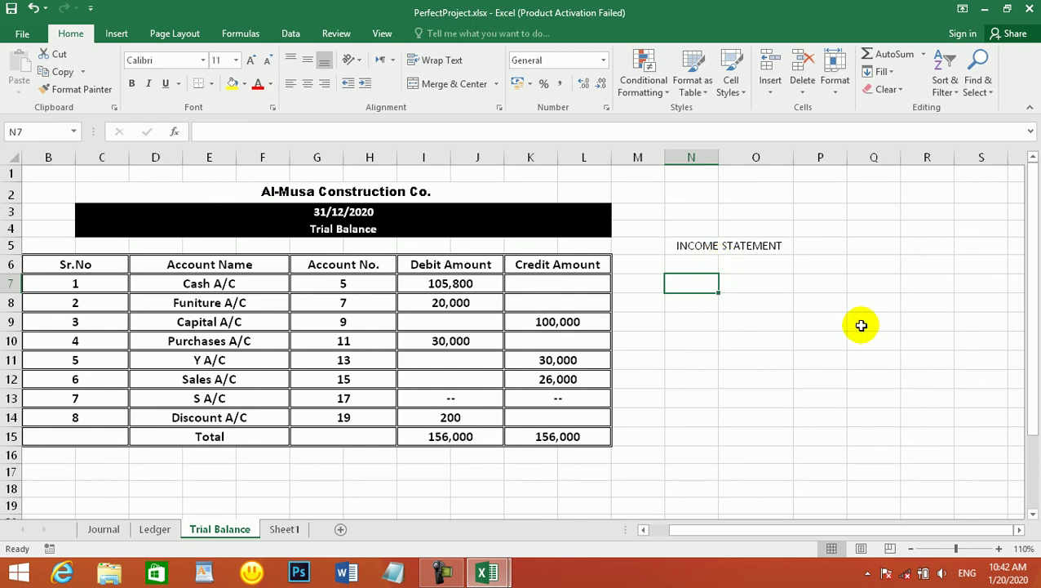
text(revenue)
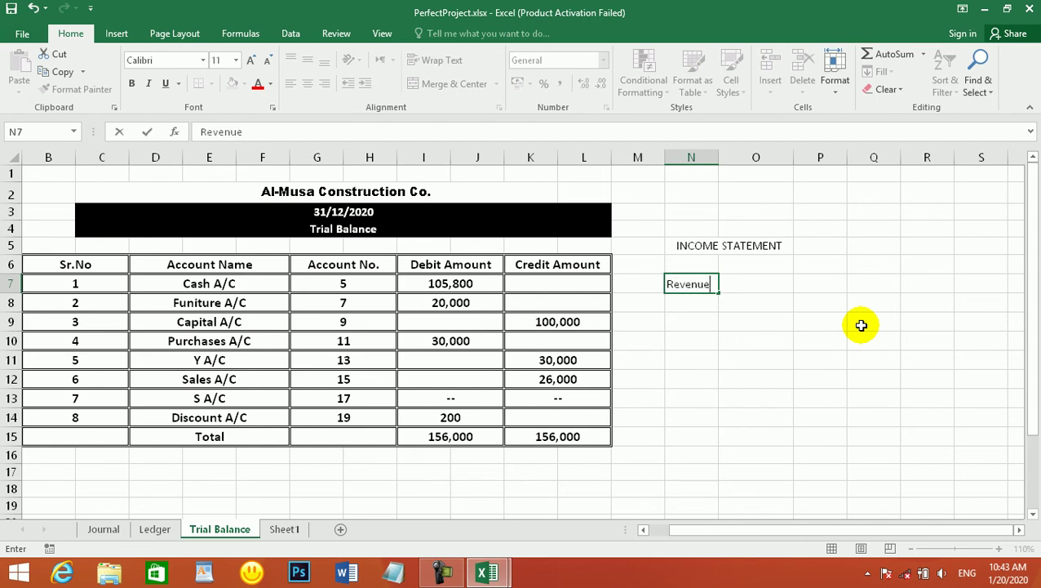
- Commit the Revenue label and enter 26000 beside it in O7, matching the Sales credit
key(Tab)
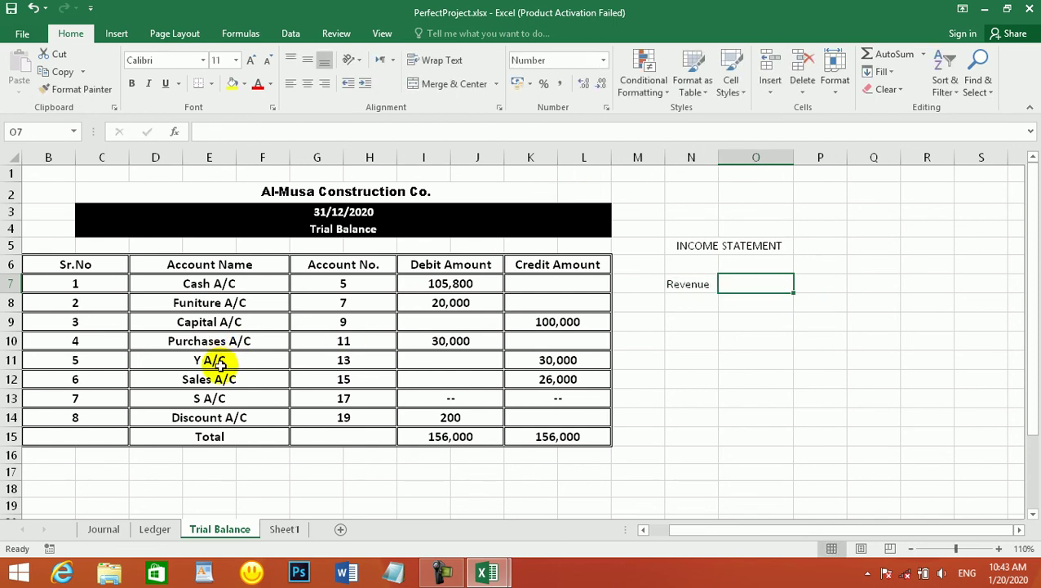
click(552, 381)
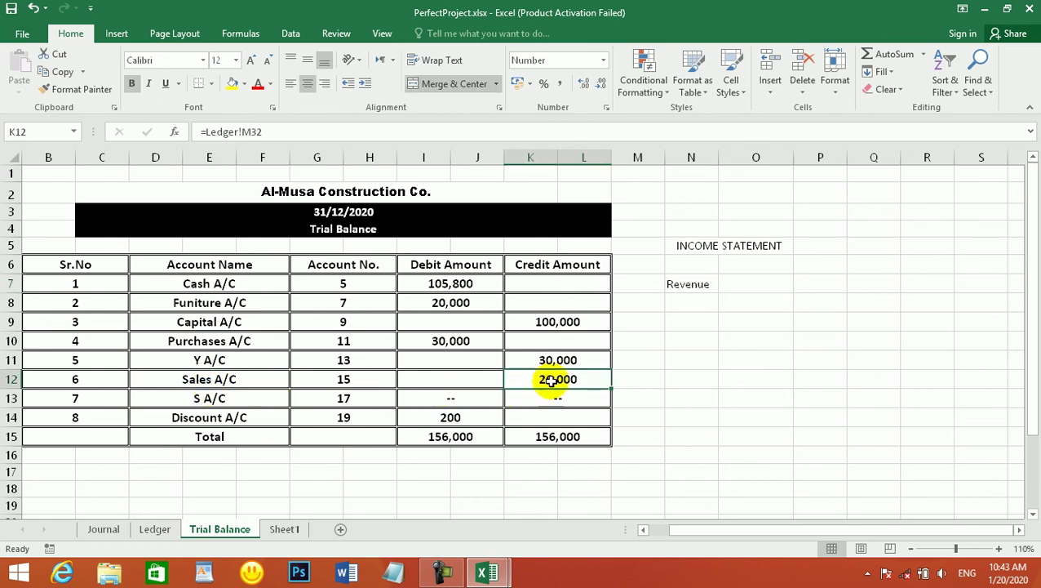
click(768, 272)
click(760, 285)
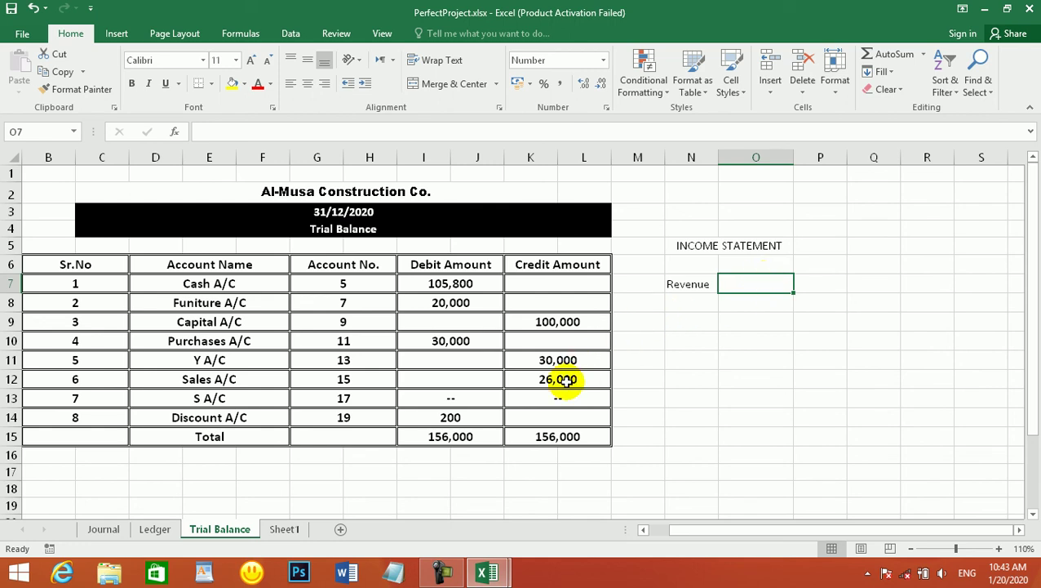
click(568, 380)
click(741, 283)
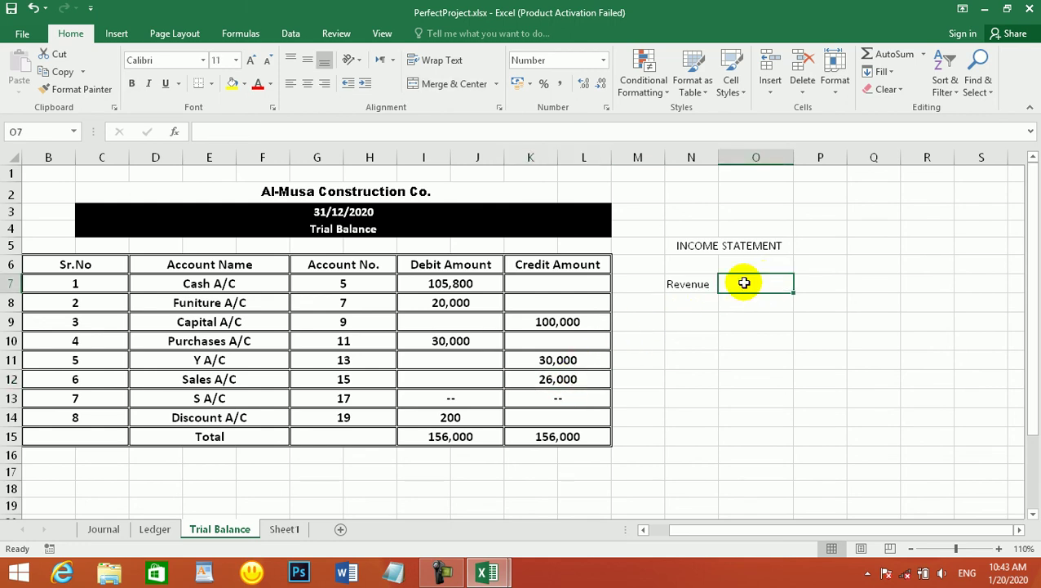
text(26000)
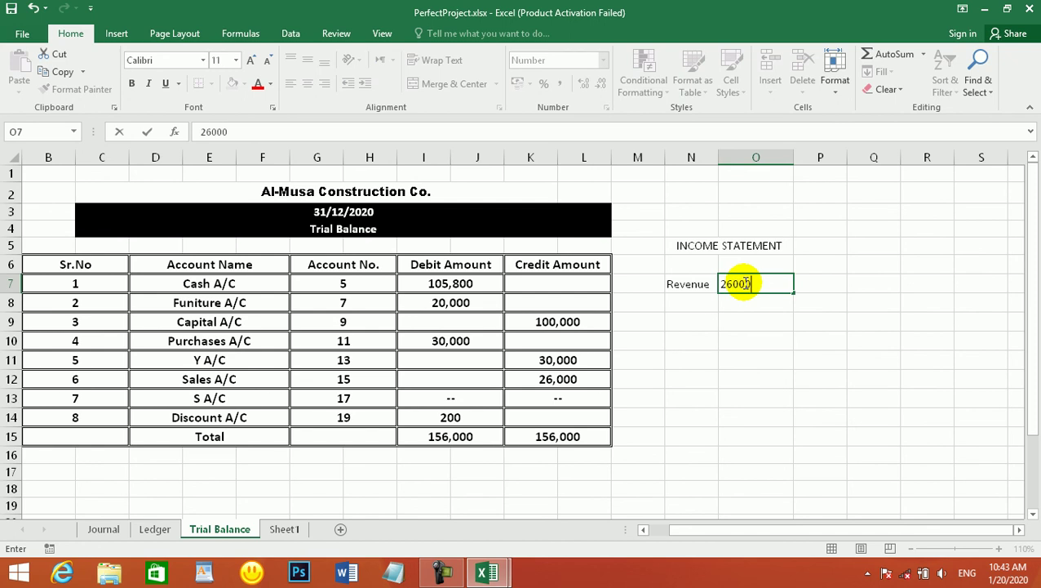
key(Return)
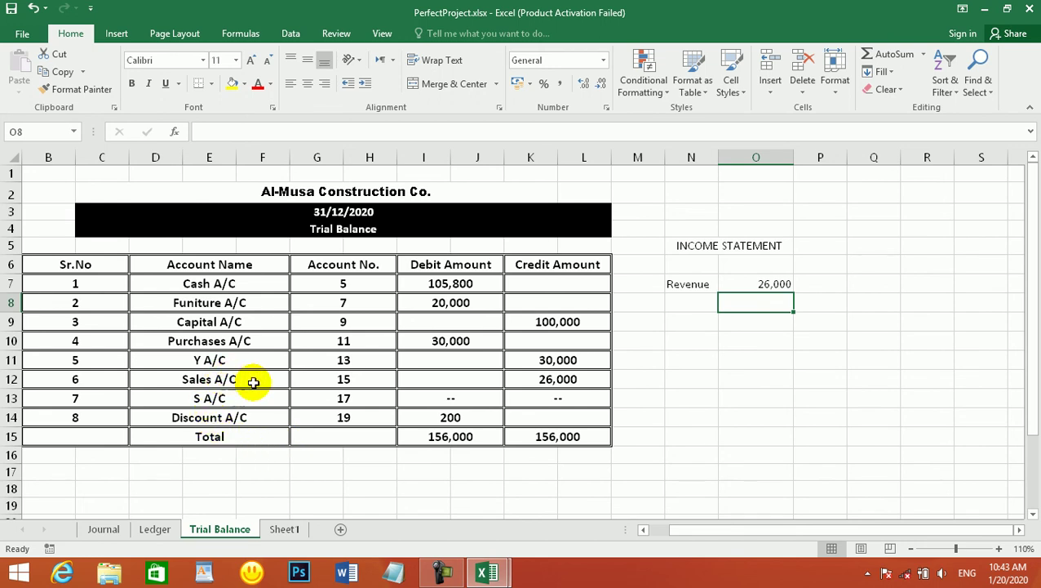
- Add the Expenses label in N9 with 30000 in O9
click(467, 341)
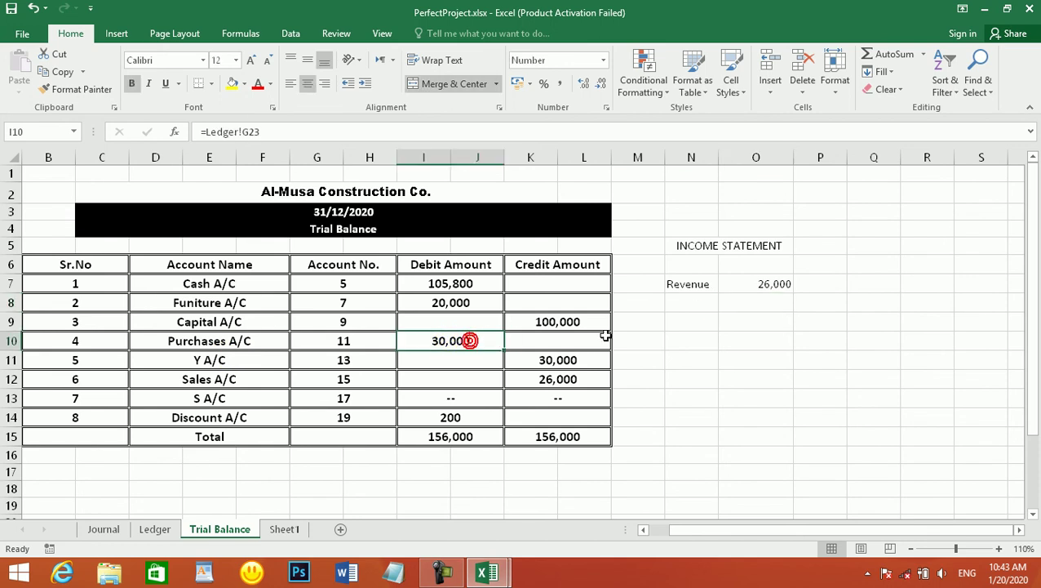
click(688, 304)
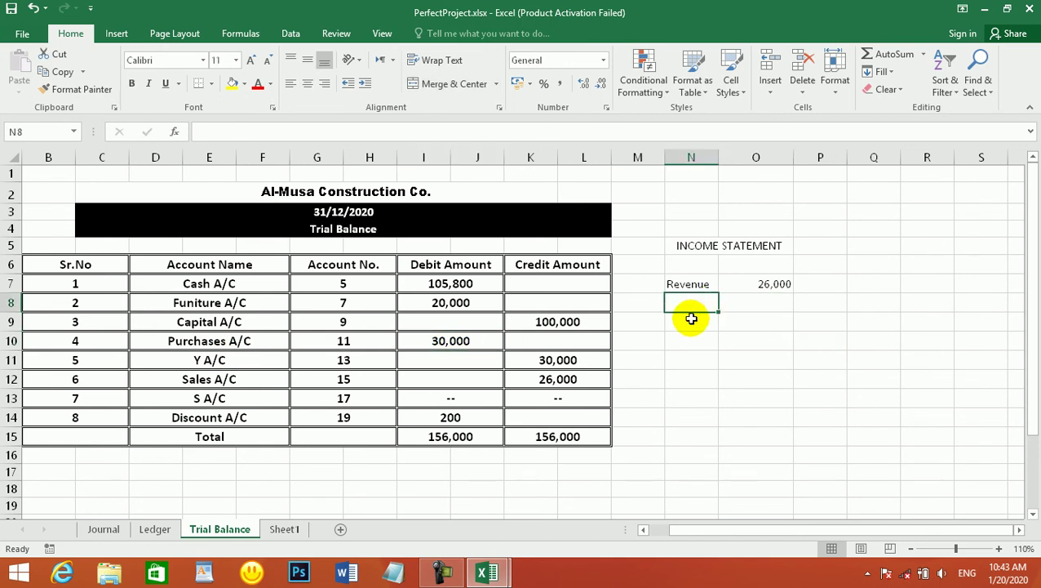
text(=)
key(BackSpace)
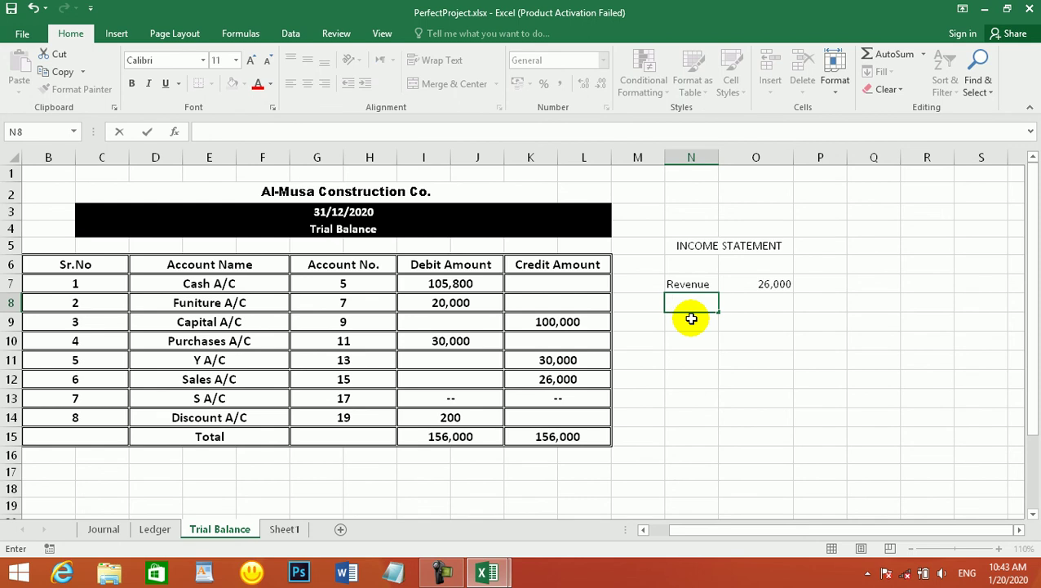
key(Escape)
click(691, 319)
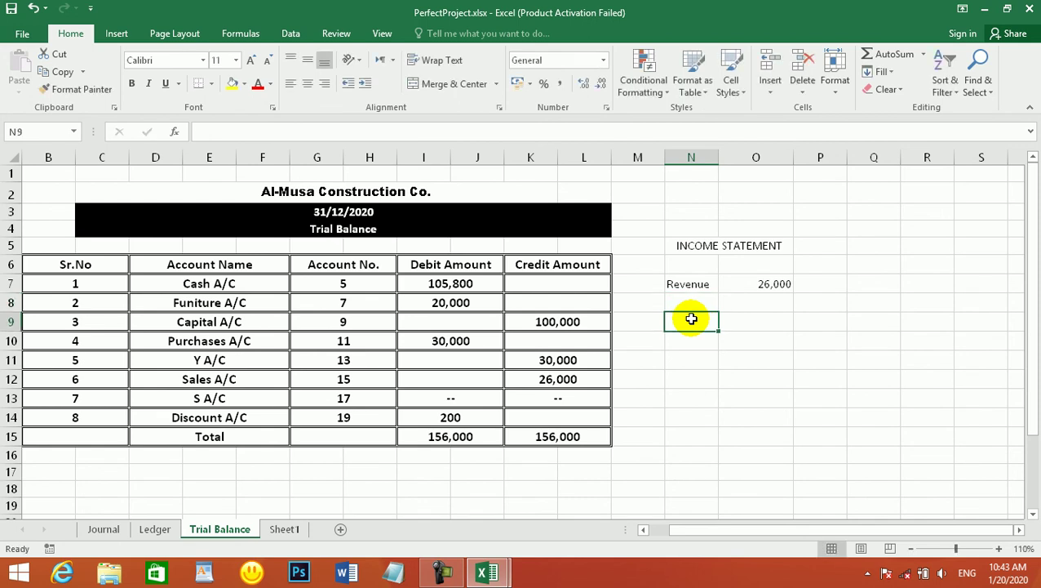
text(Expenses)
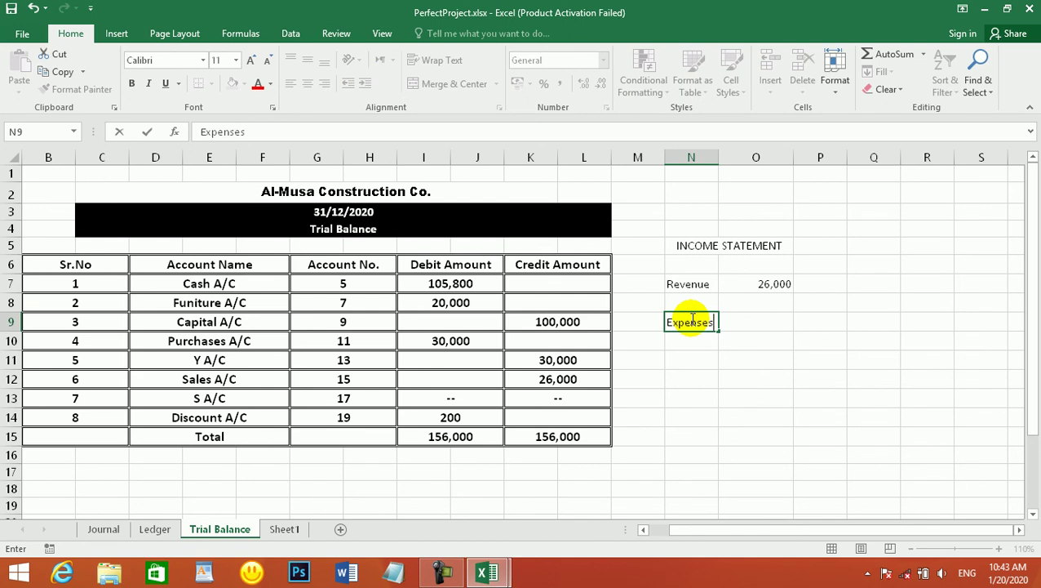
key(Tab)
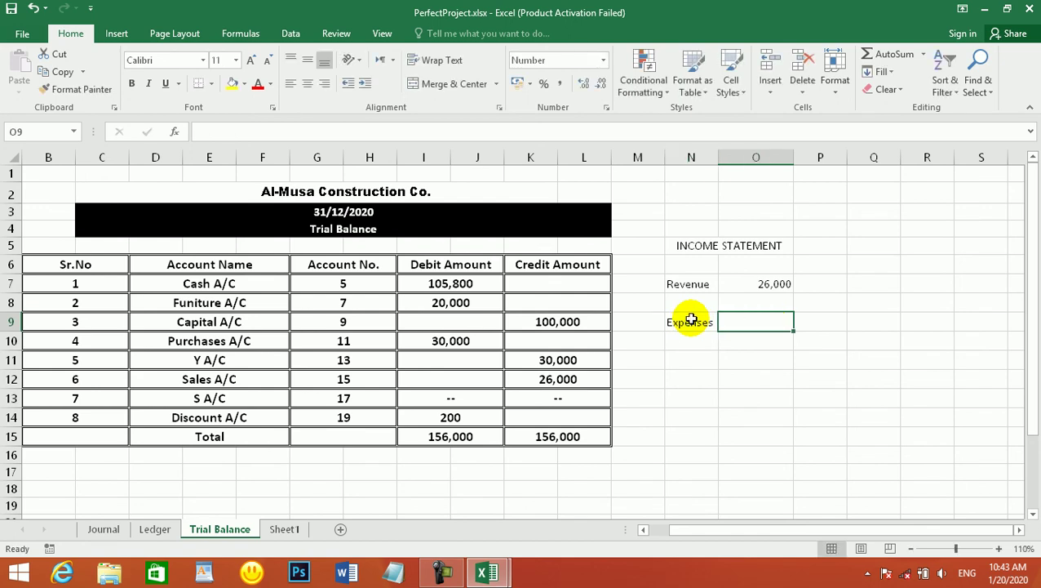
text(30000)
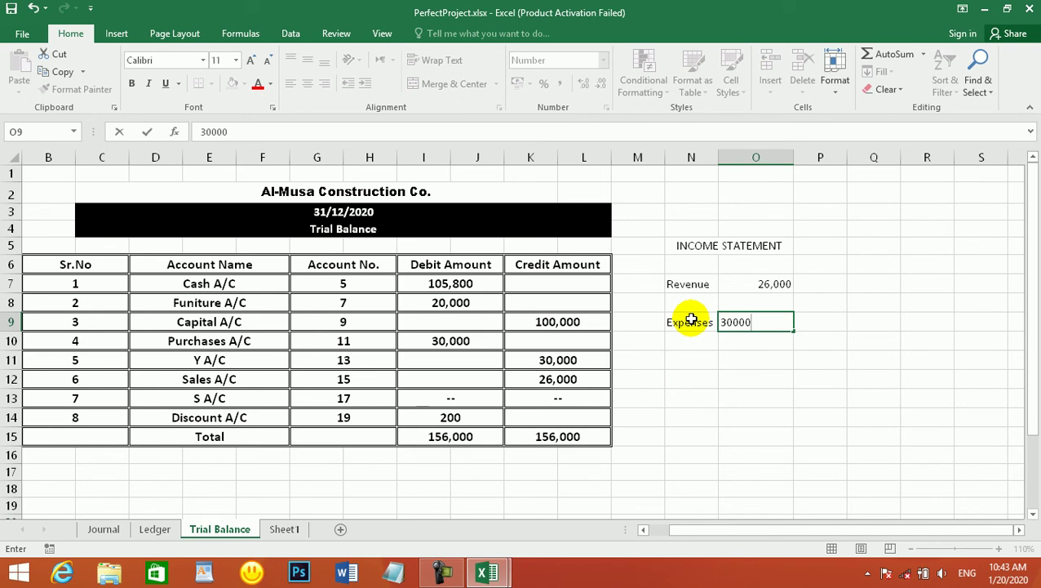
key(Return)
key(Return)
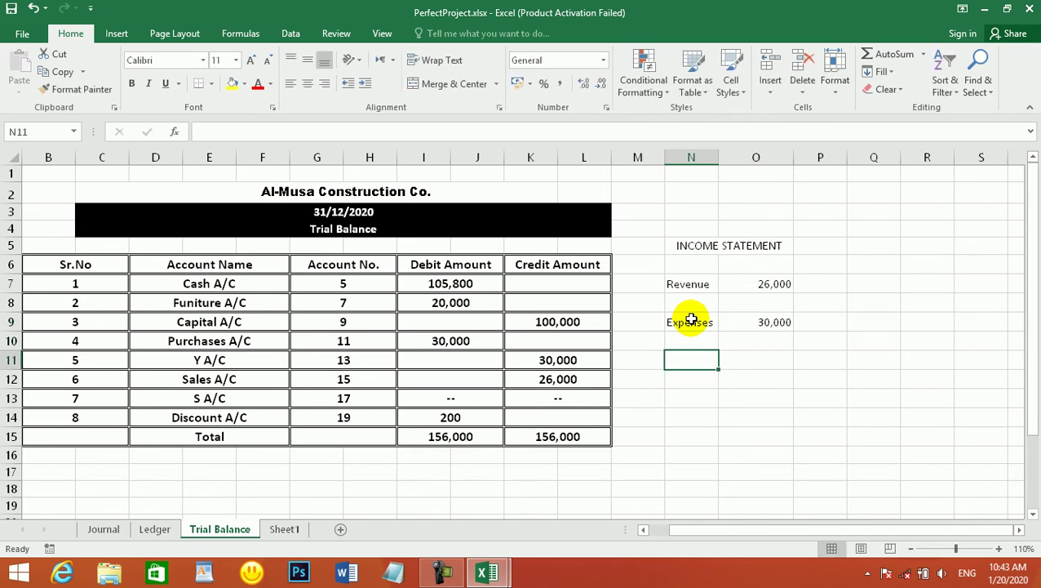
- Add a Gross Profit label in N11, autofit column N, then delete the label again
text(Ne)
key(BackSpace)
key(BackSpace)
text(Gro)
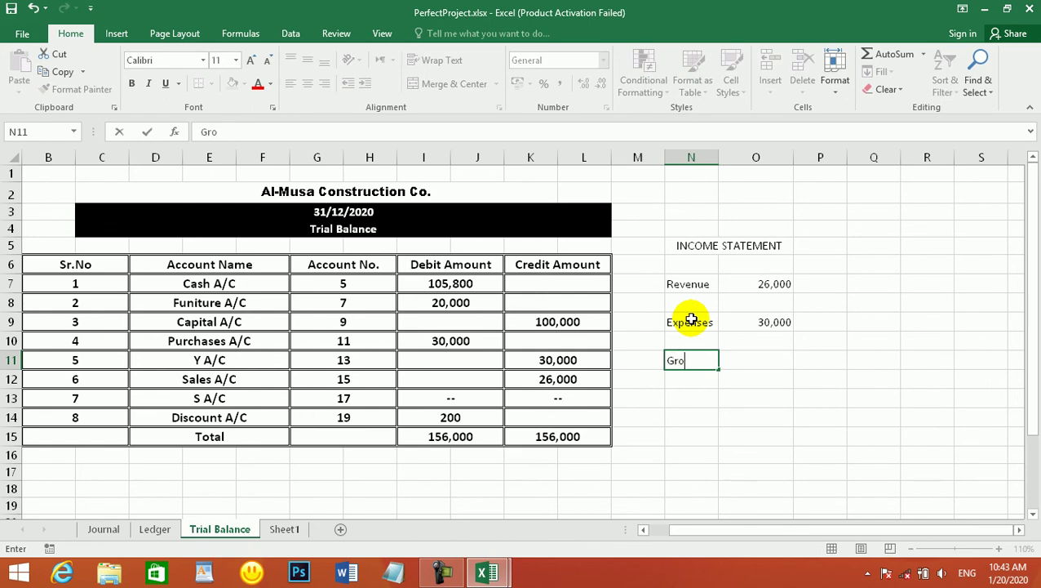
text(ss Profit)
key(Tab)
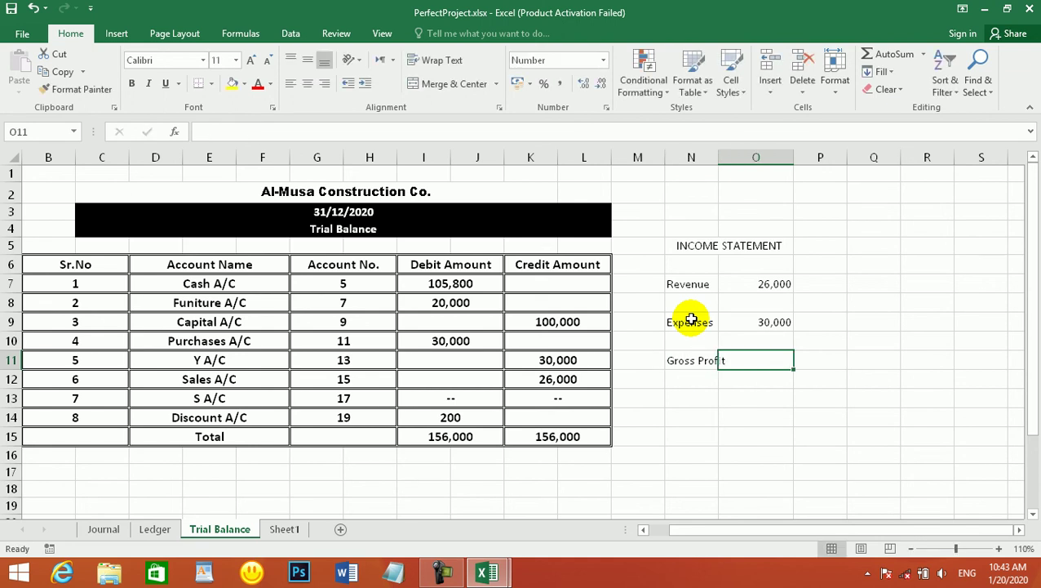
double_click(724, 158)
click(709, 365)
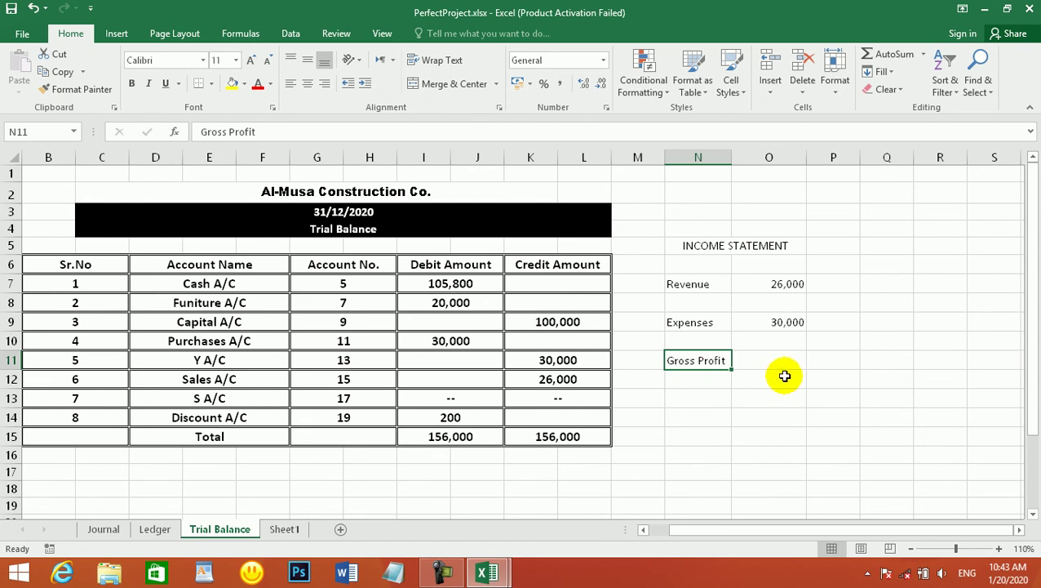
key(Delete)
click(774, 350)
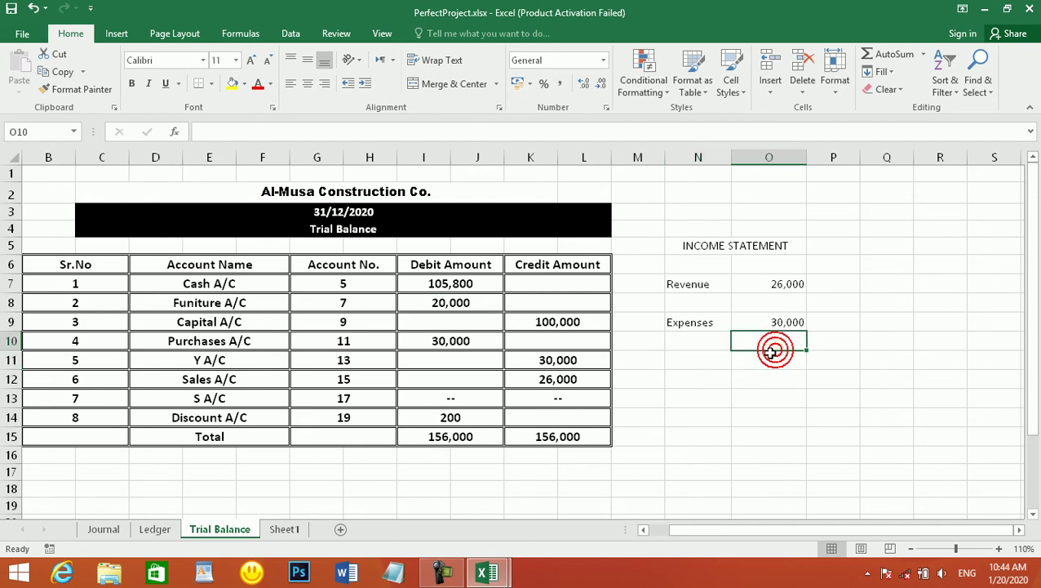
- Put parentheses in O10 and underline it, abandoning several attempts to edit the cell
text(())
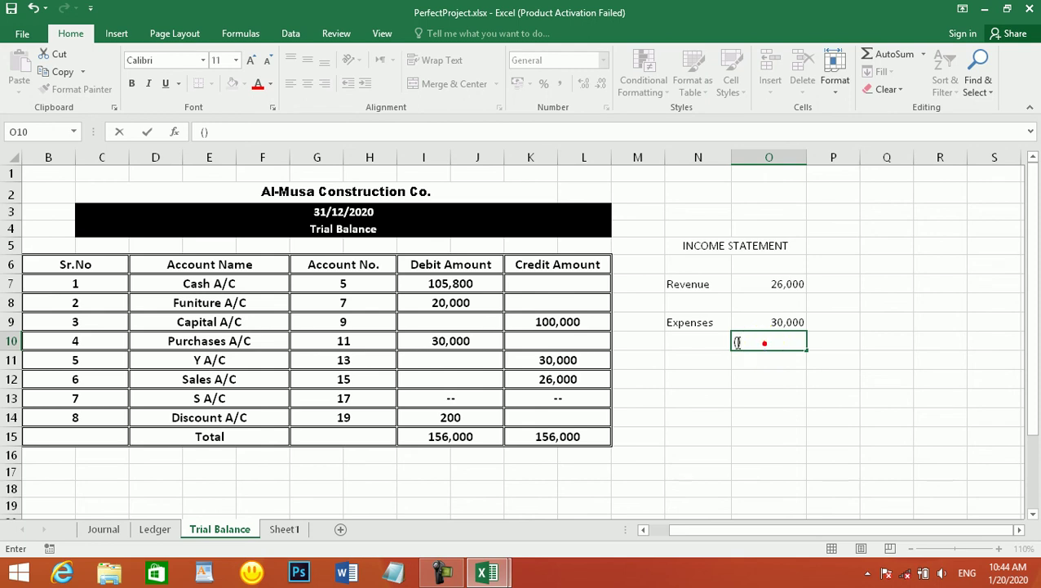
click(715, 341)
click(751, 341)
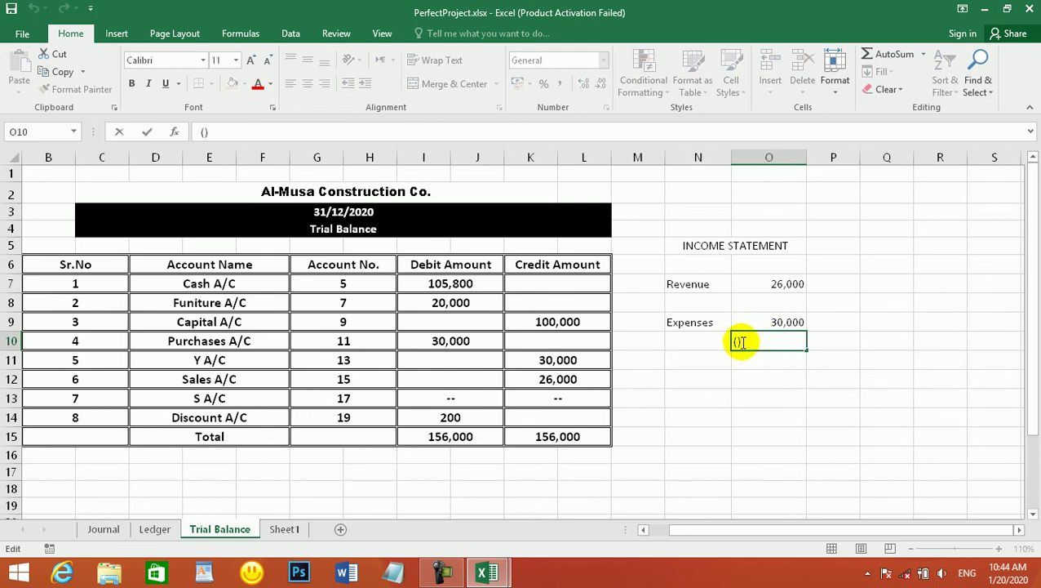
click(758, 341)
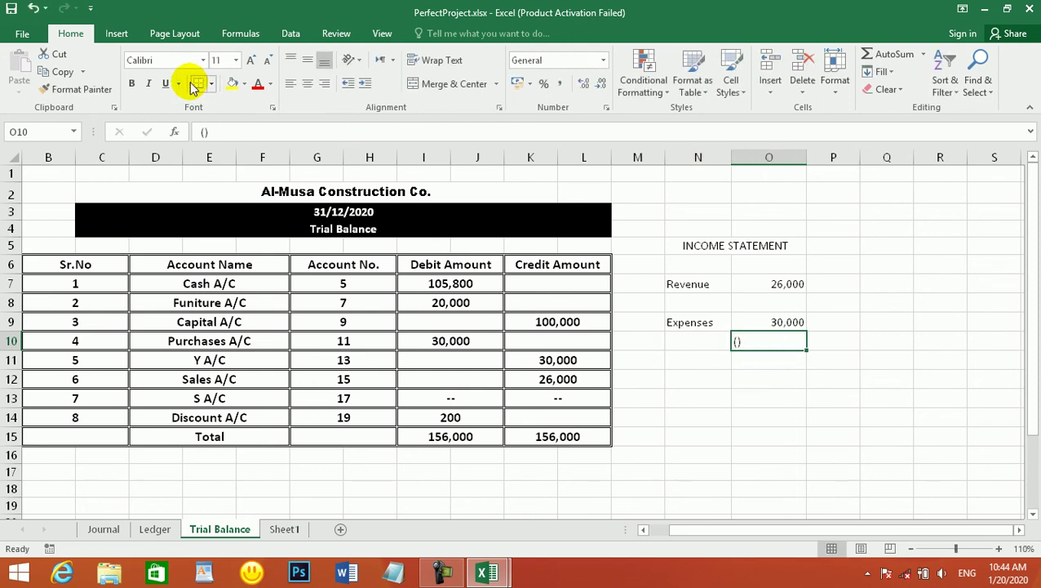
click(166, 85)
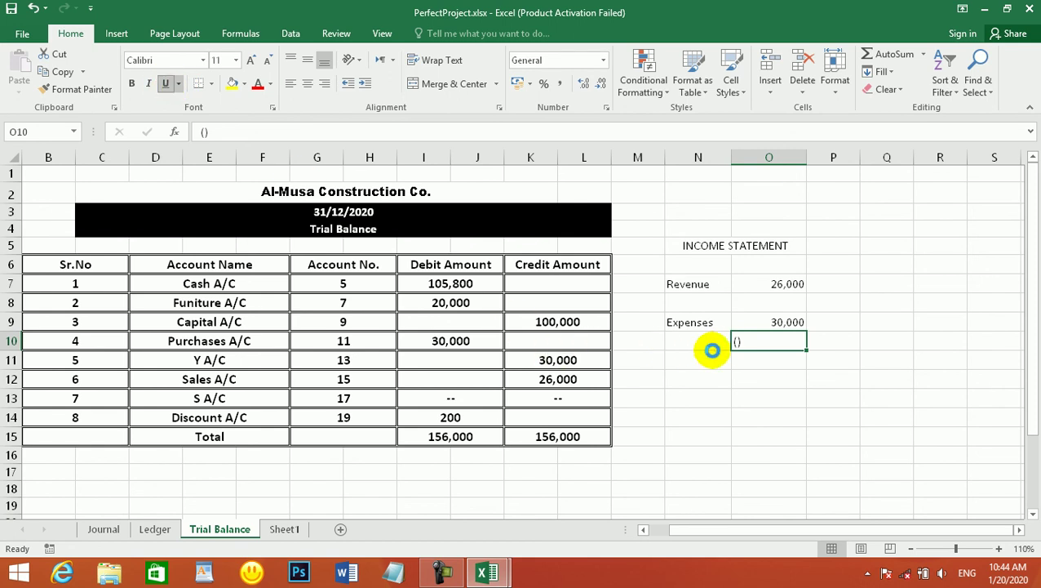
double_click(737, 341)
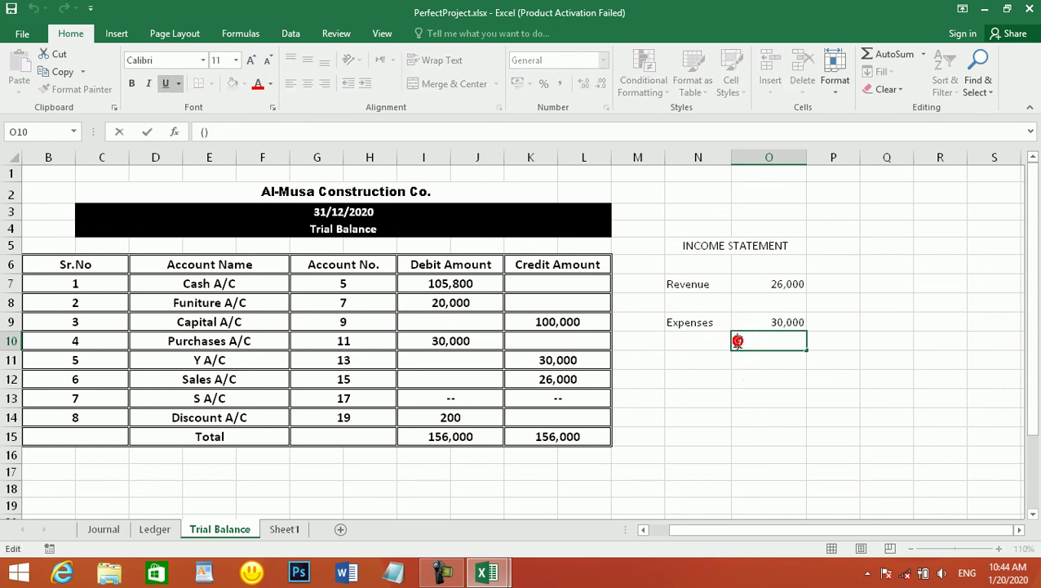
text(=)
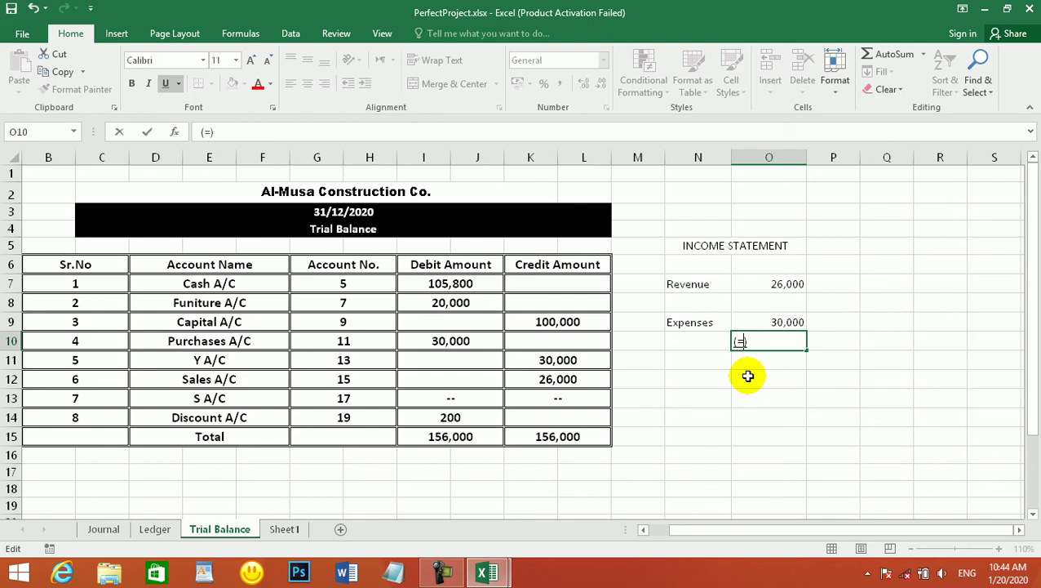
click(795, 283)
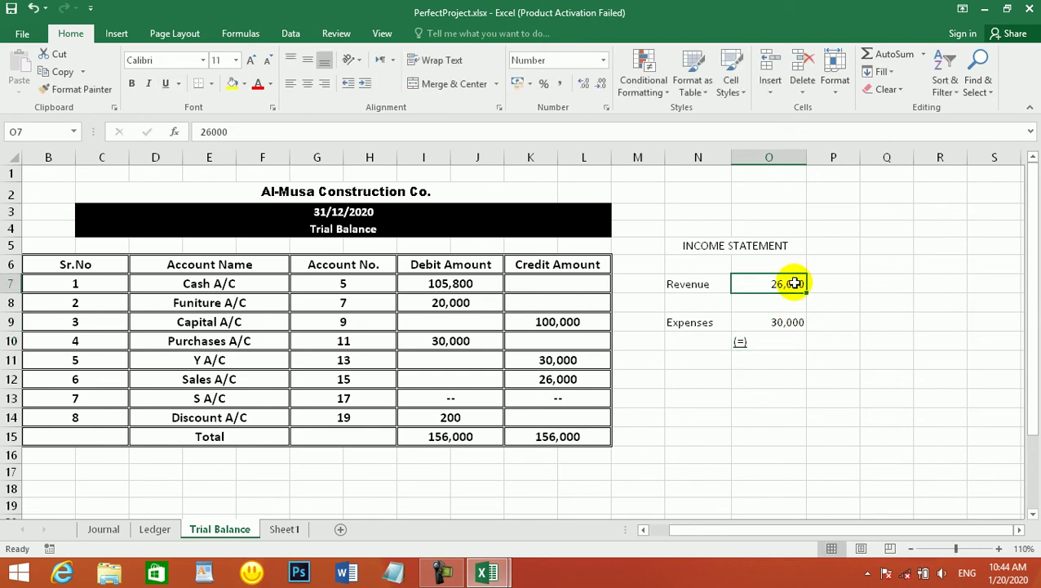
key(F2)
key(Escape)
double_click(744, 343)
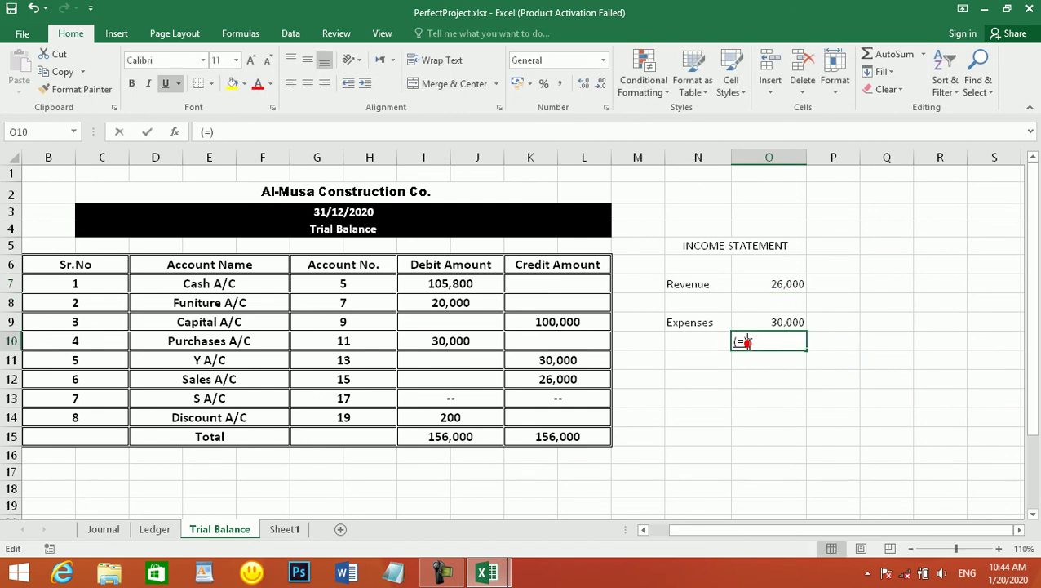
click(789, 282)
click(748, 339)
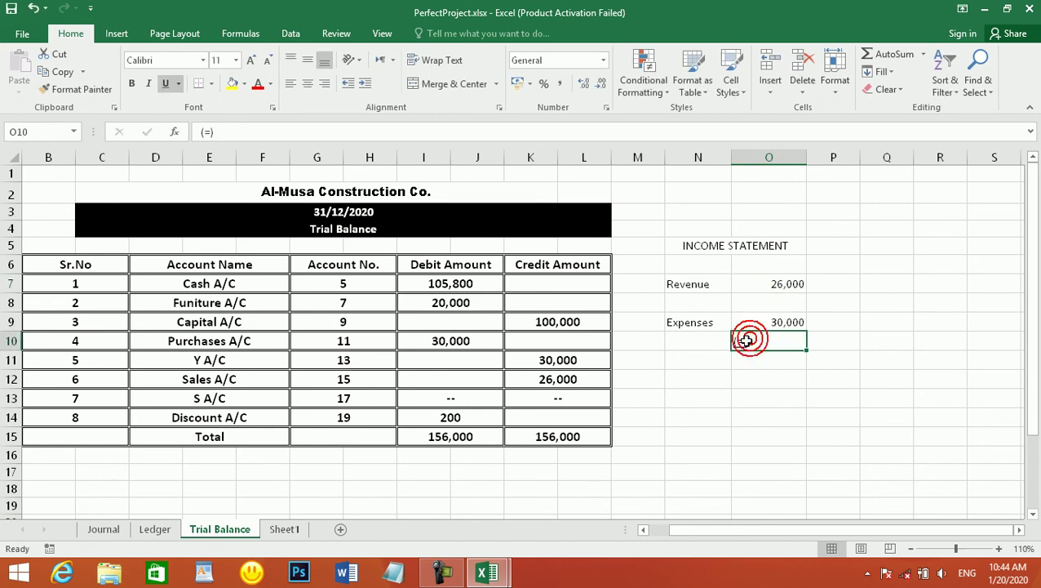
- Enter =O7-O9 in O10, giving a net result of -4,000
text(=)
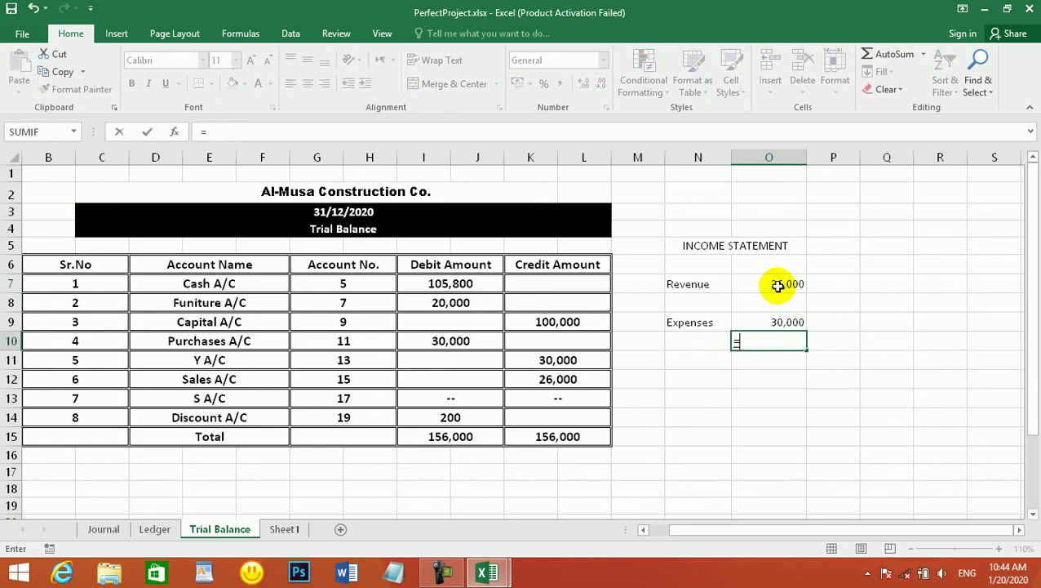
click(779, 283)
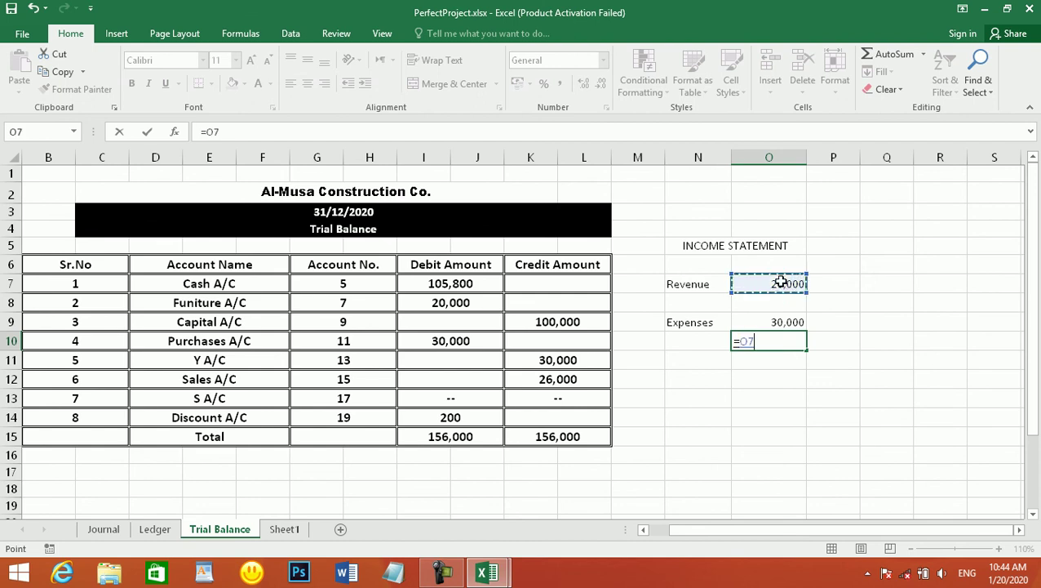
text(-)
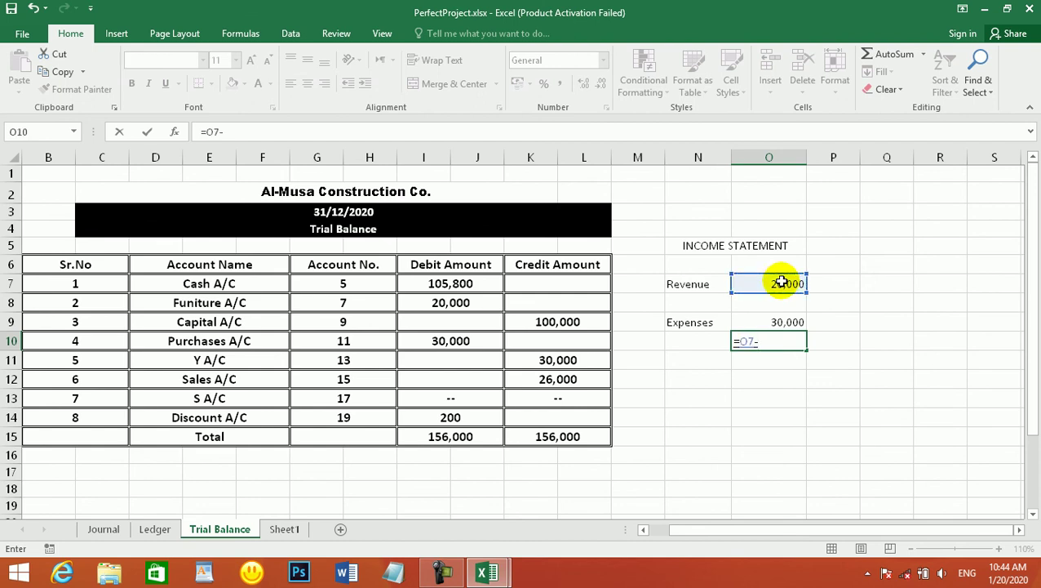
click(776, 322)
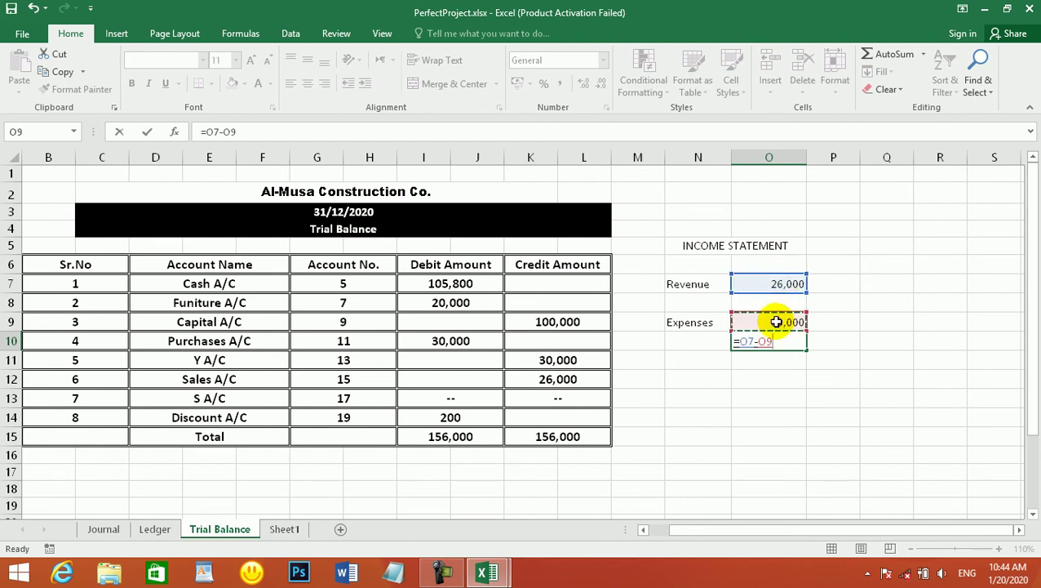
key(Return)
click(784, 341)
double_click(784, 341)
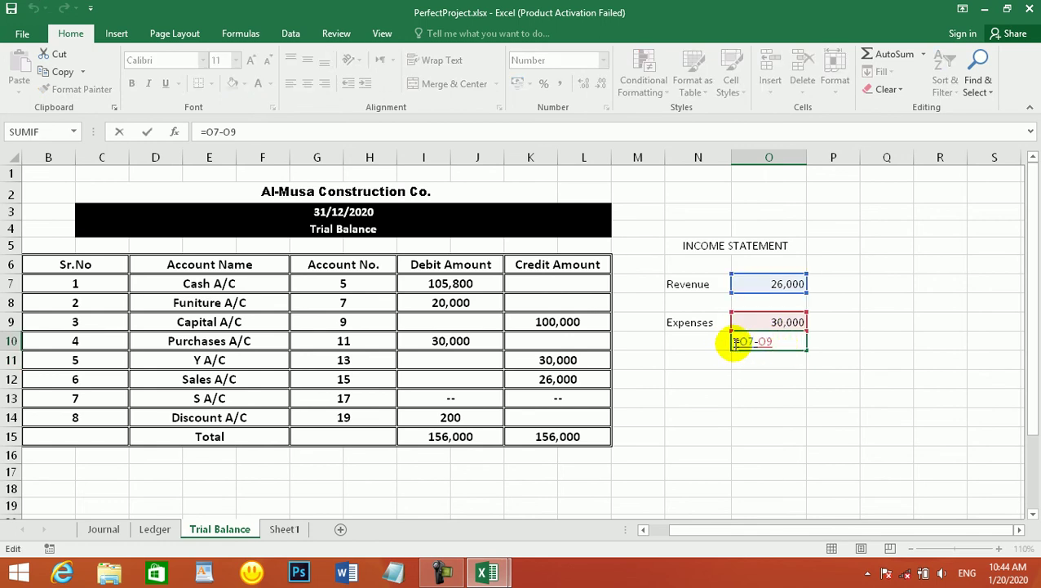
key(Escape)
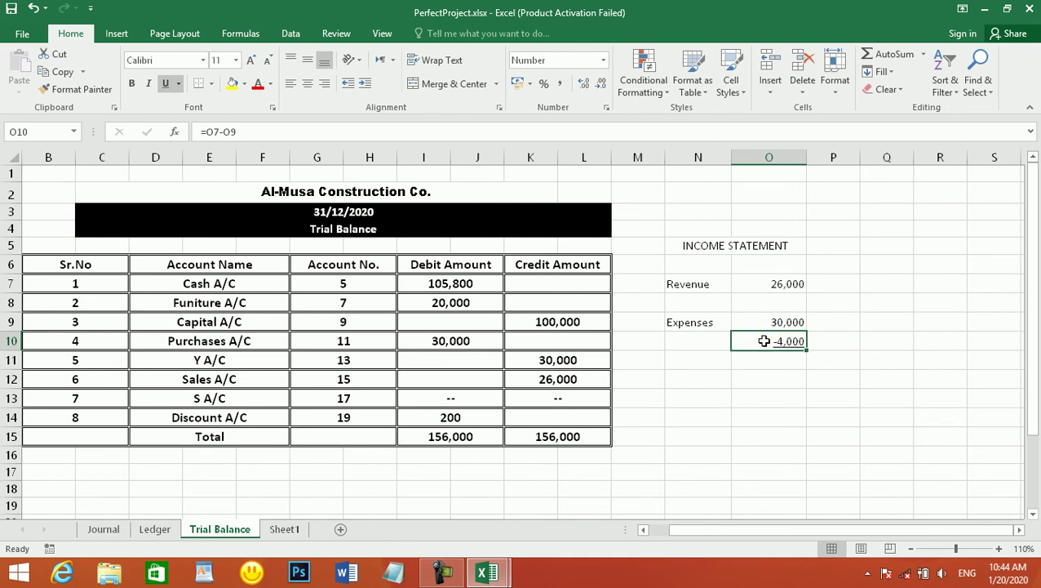
- Try wrapping the O10 net result formula in brackets
double_click(766, 341)
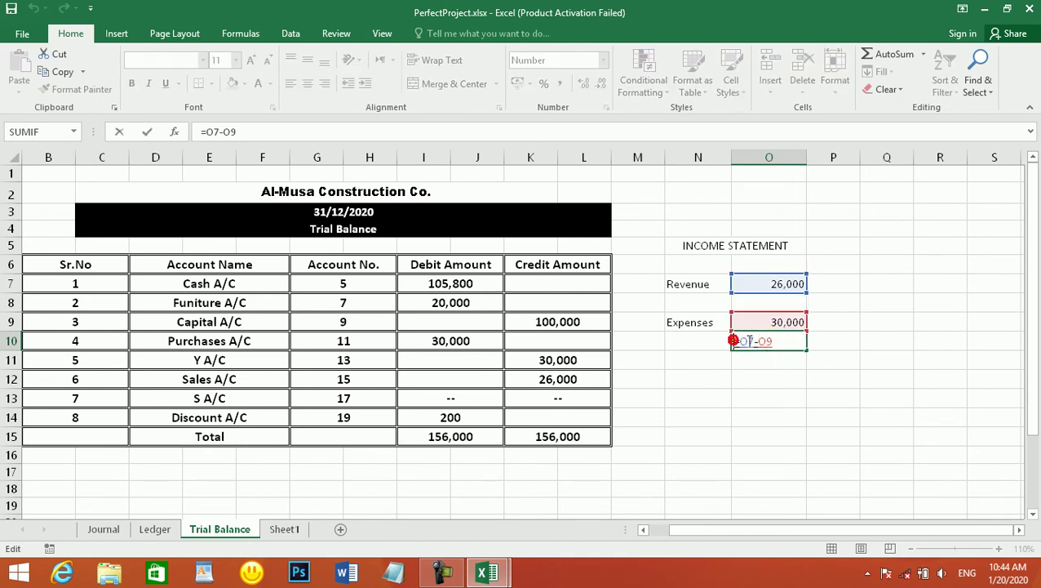
text(()
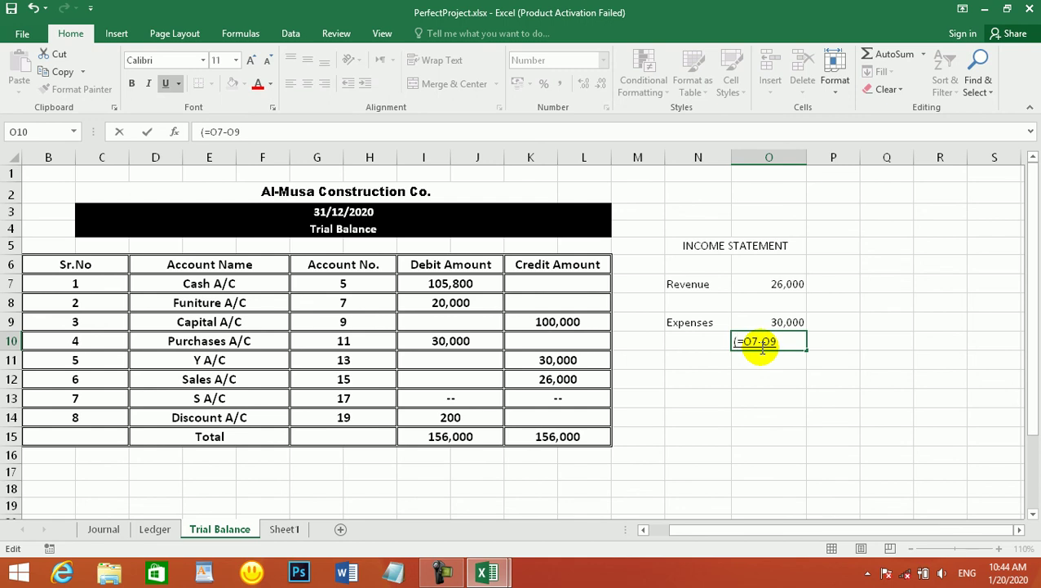
text())
key(Return)
click(786, 339)
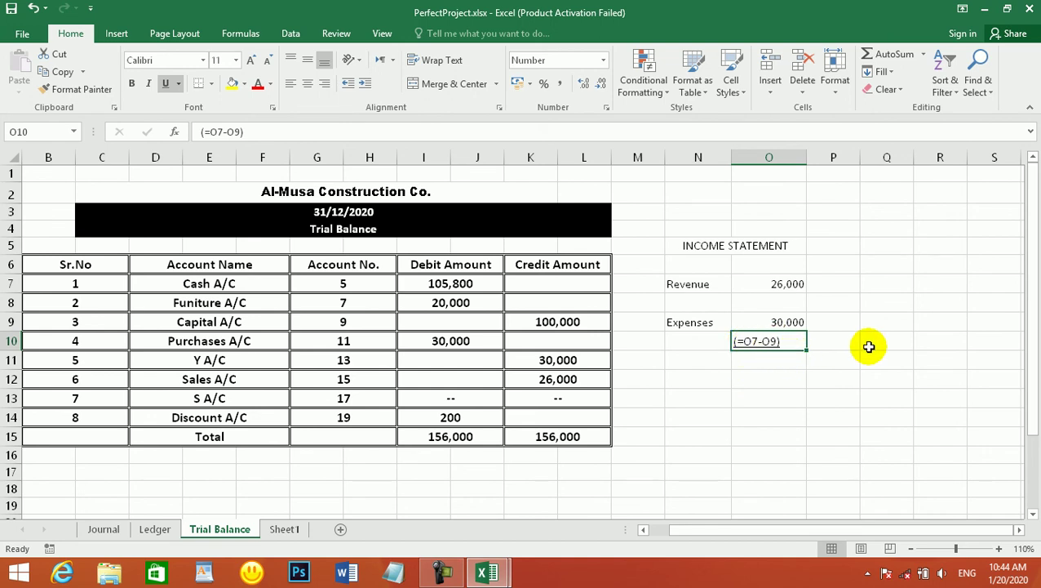
key(Return)
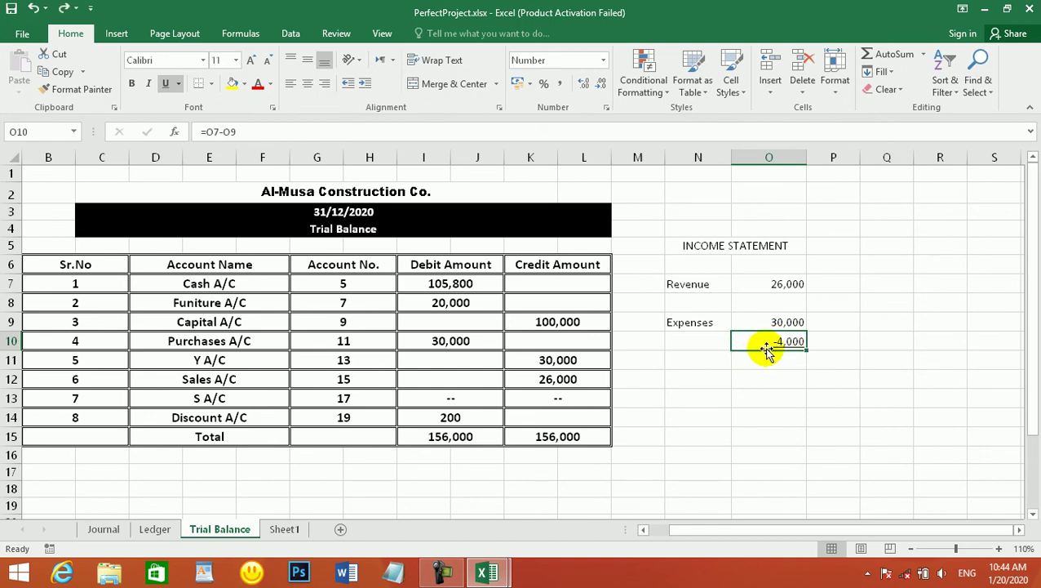
double_click(765, 342)
key(Escape)
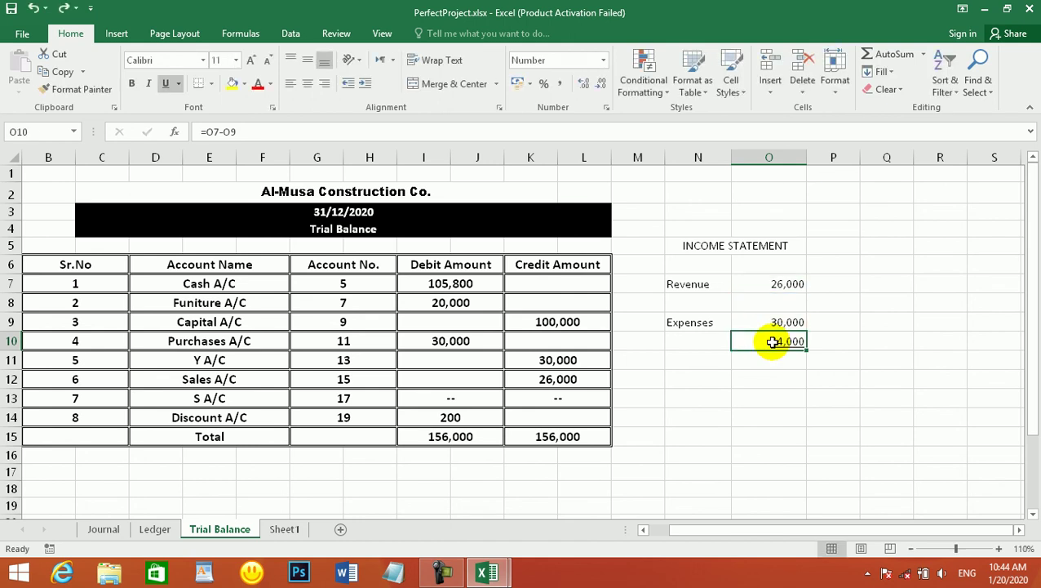
- Replace O10's contents with a centred (-4000) entry
key(Delete)
text((400)
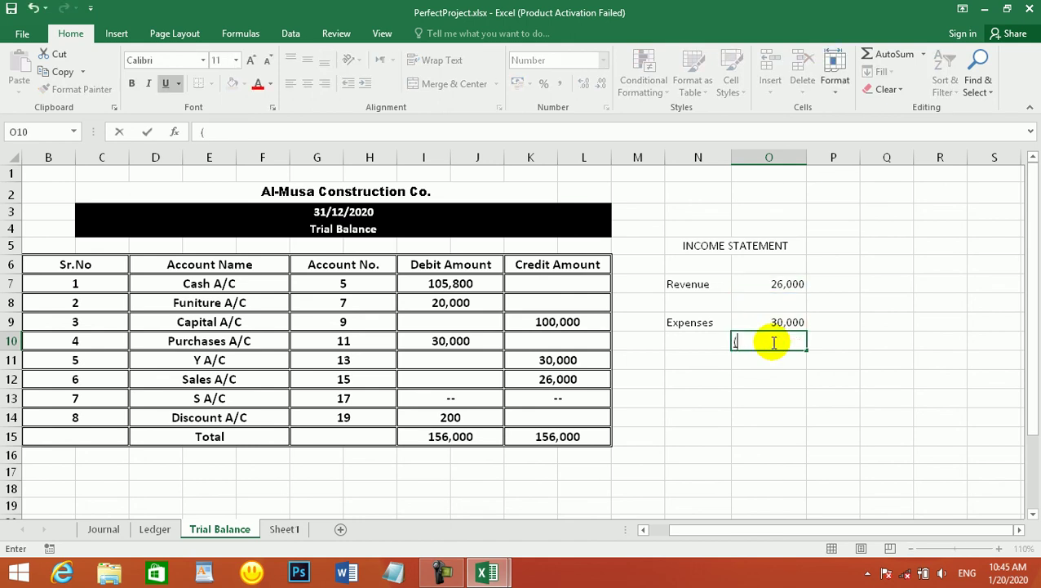
key(BackSpace)
key(BackSpace)
key(BackSpace)
text(-4000)
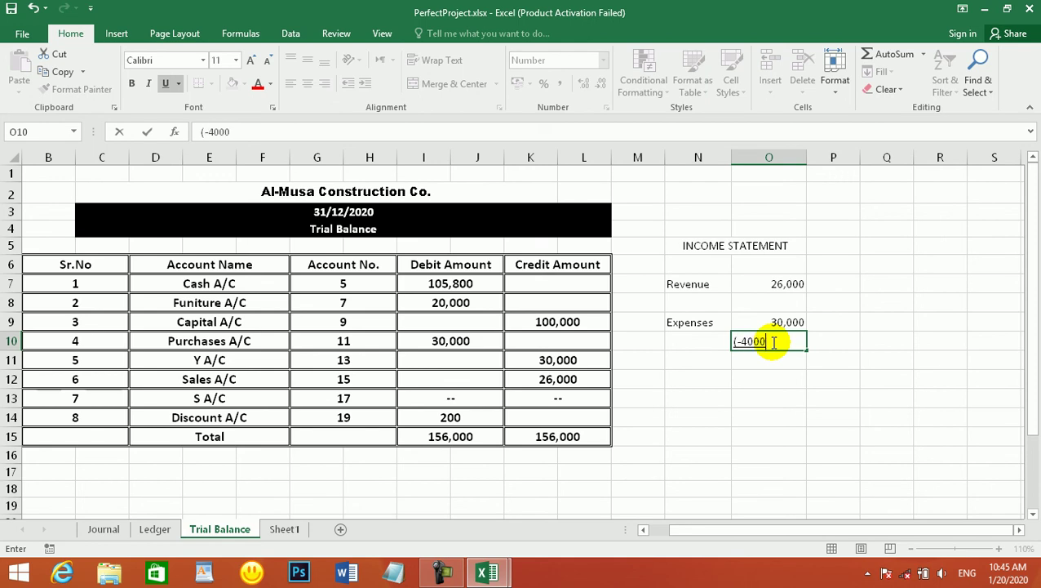
text())
key(Return)
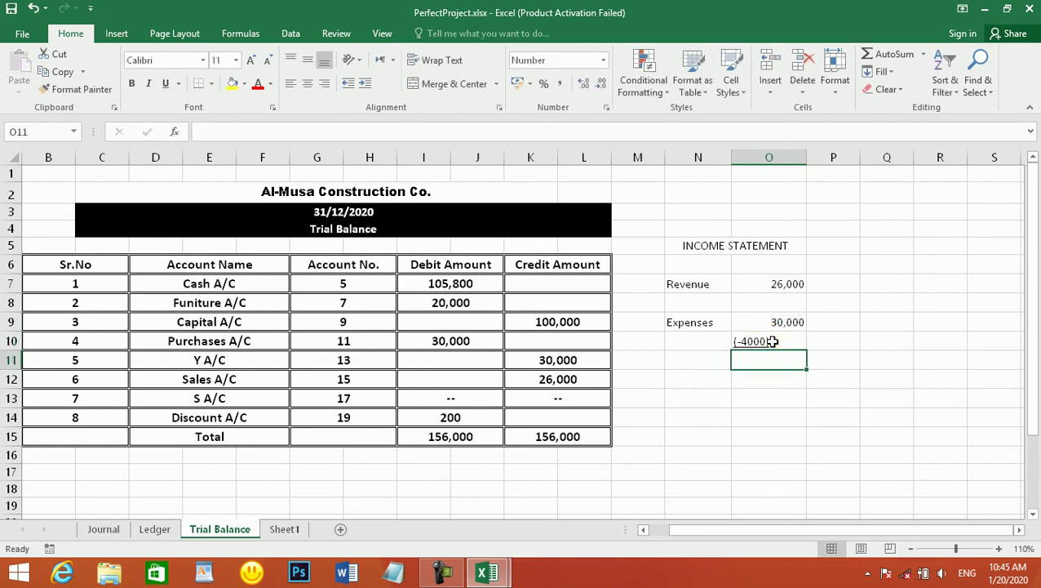
click(772, 341)
click(304, 83)
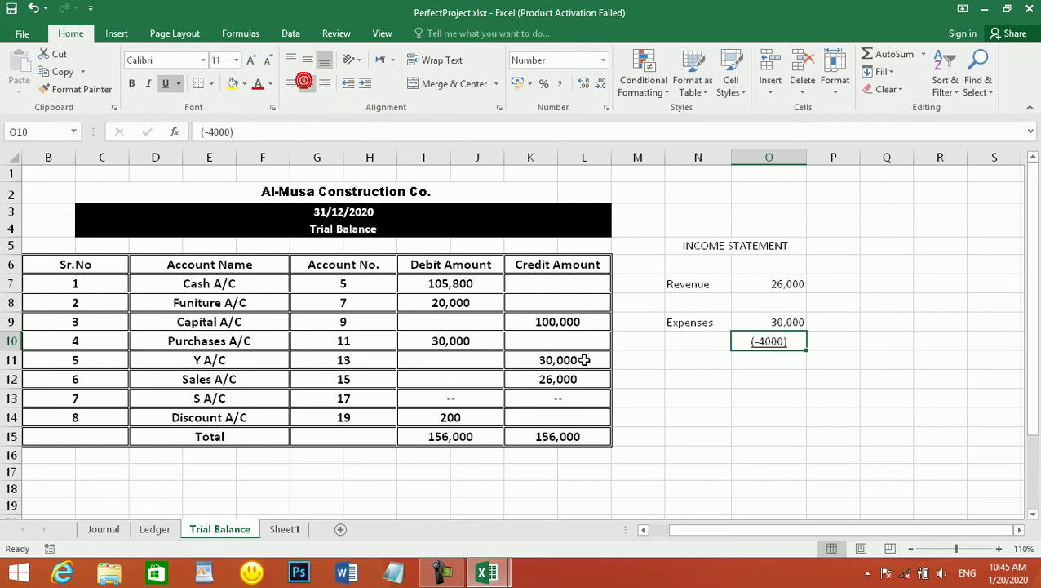
- Check the Expenses 30,000 and Revenue 26,000 values, then go to the Journal sheet
click(638, 360)
click(705, 340)
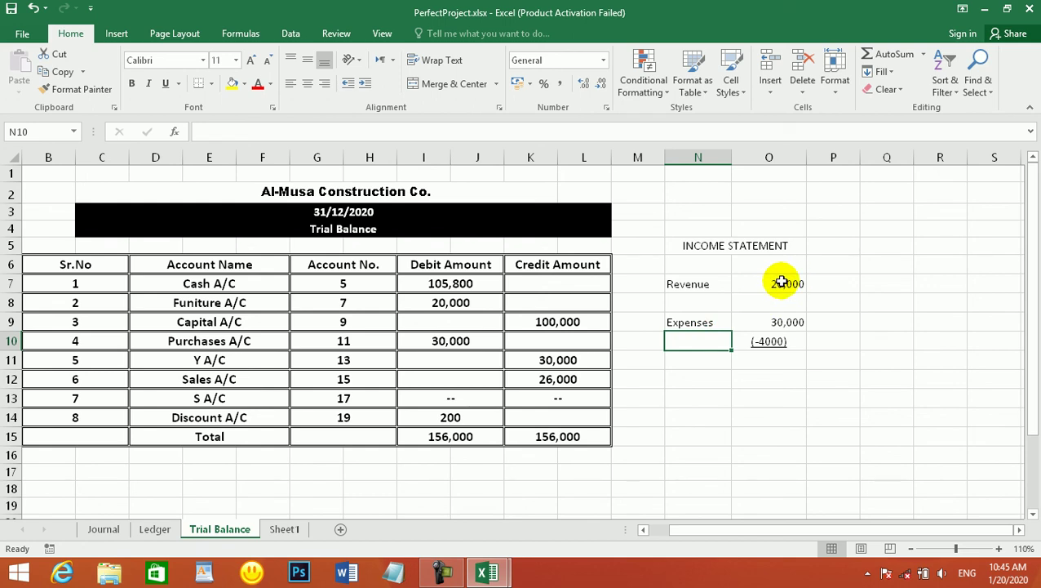
click(796, 323)
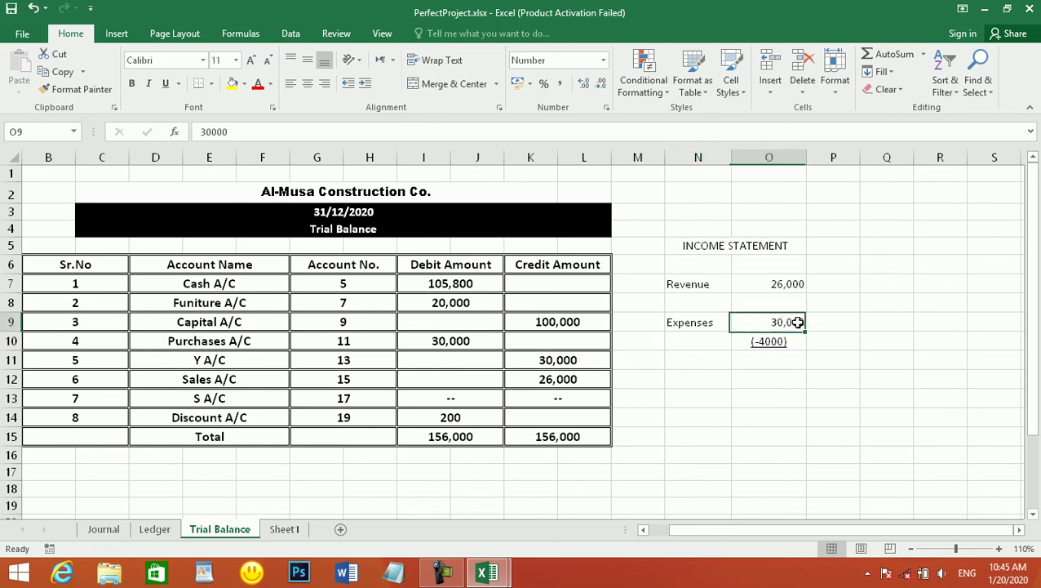
click(786, 281)
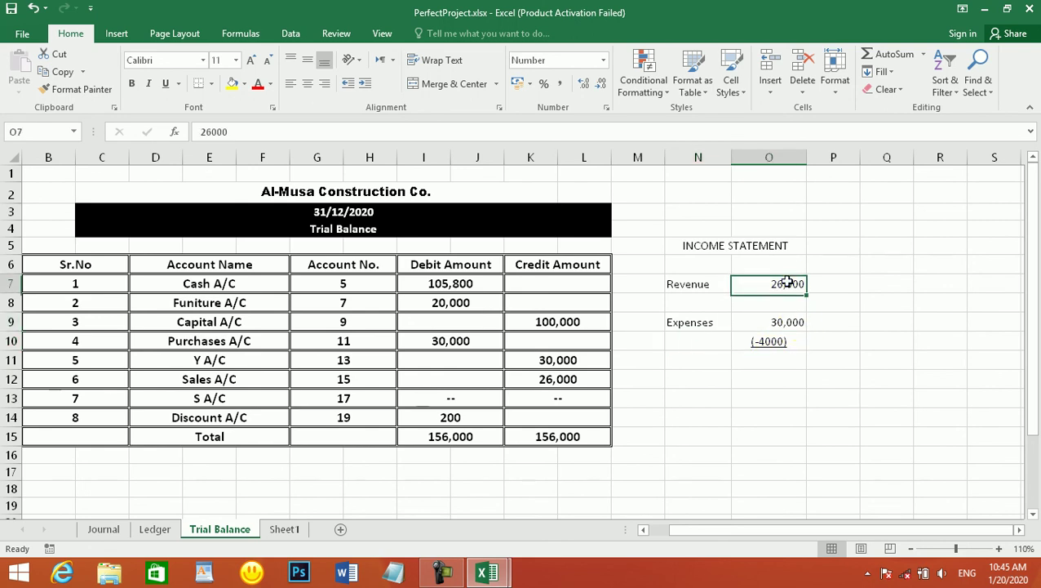
click(109, 527)
- Change the Jan-04 S A/C debit in G17 and Sales A/C credit in I18 to 40,000 each
scroll(401, 390, up, 3)
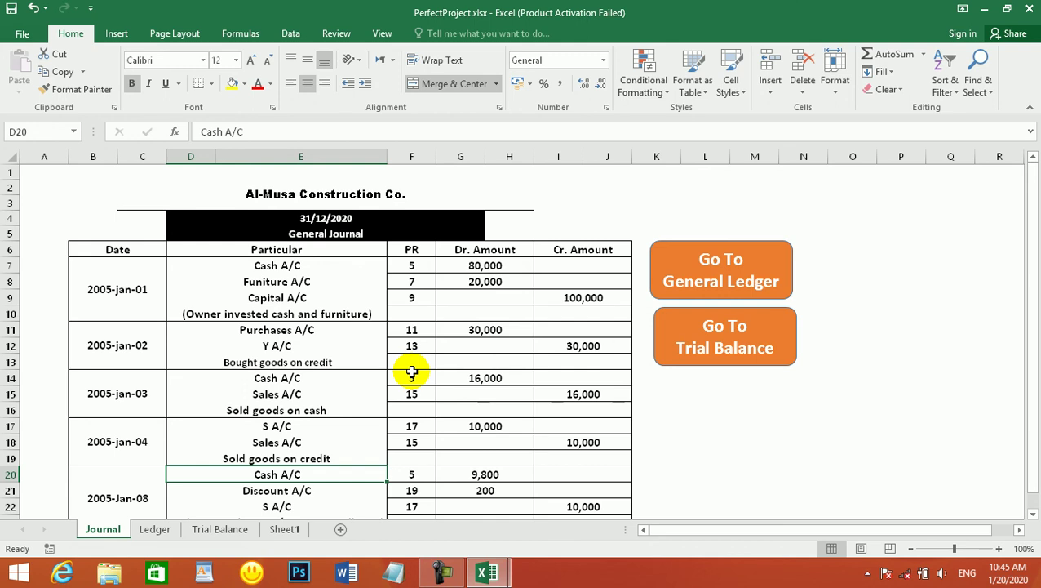
scroll(412, 372, down, 1)
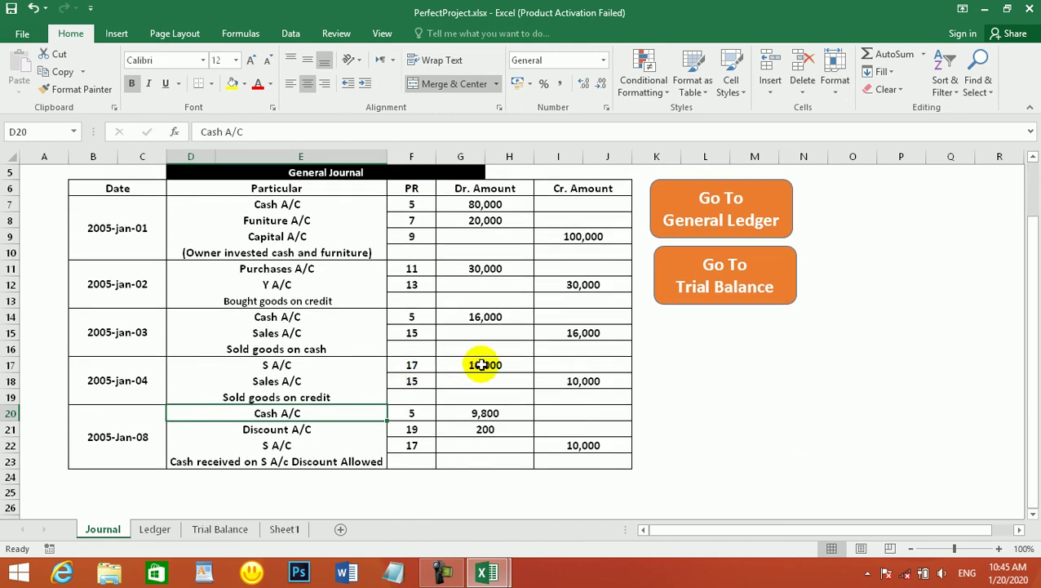
click(483, 365)
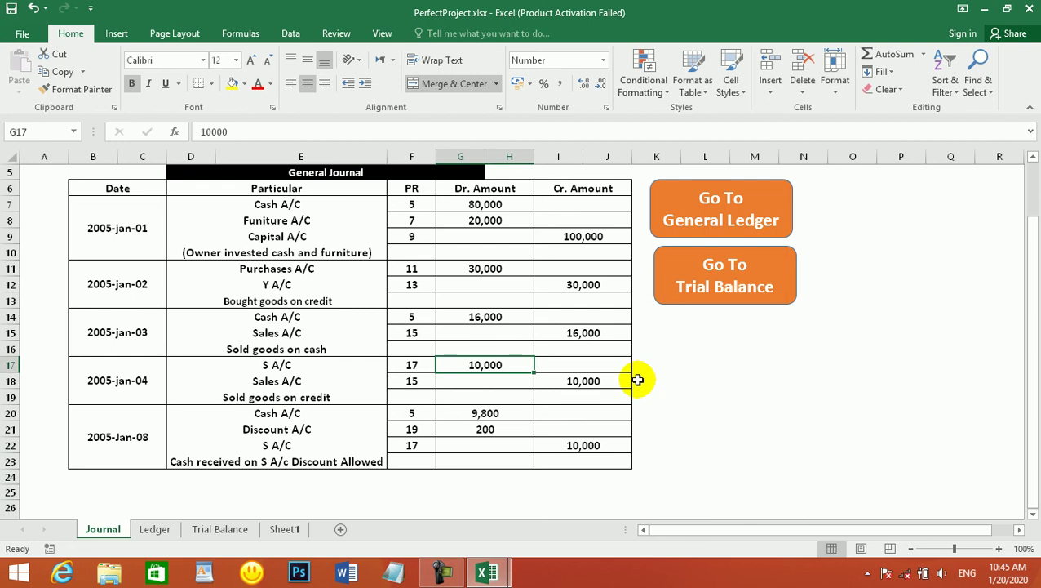
text(44)
key(BackSpace)
text(0000)
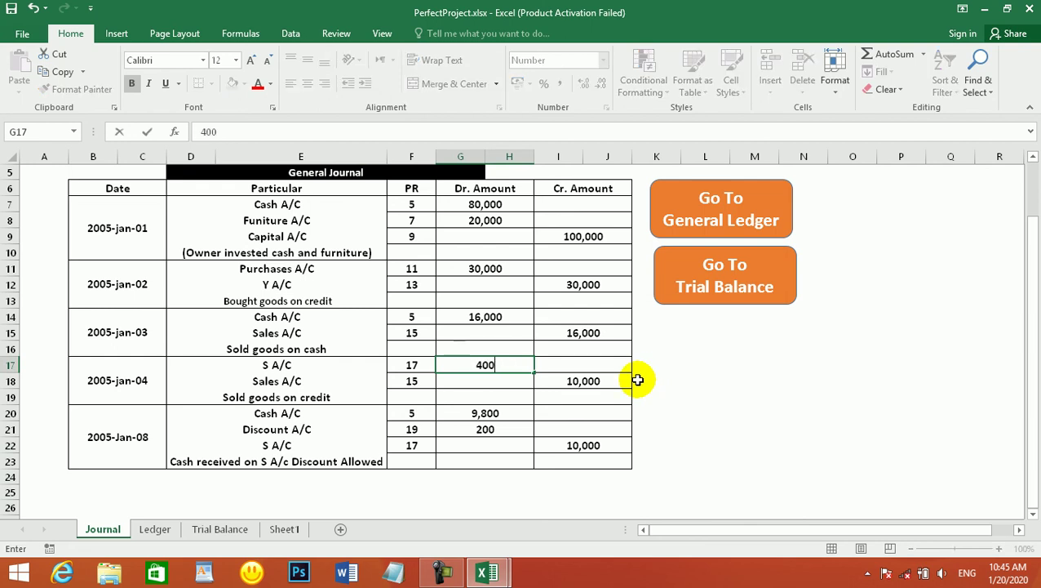
key(Return)
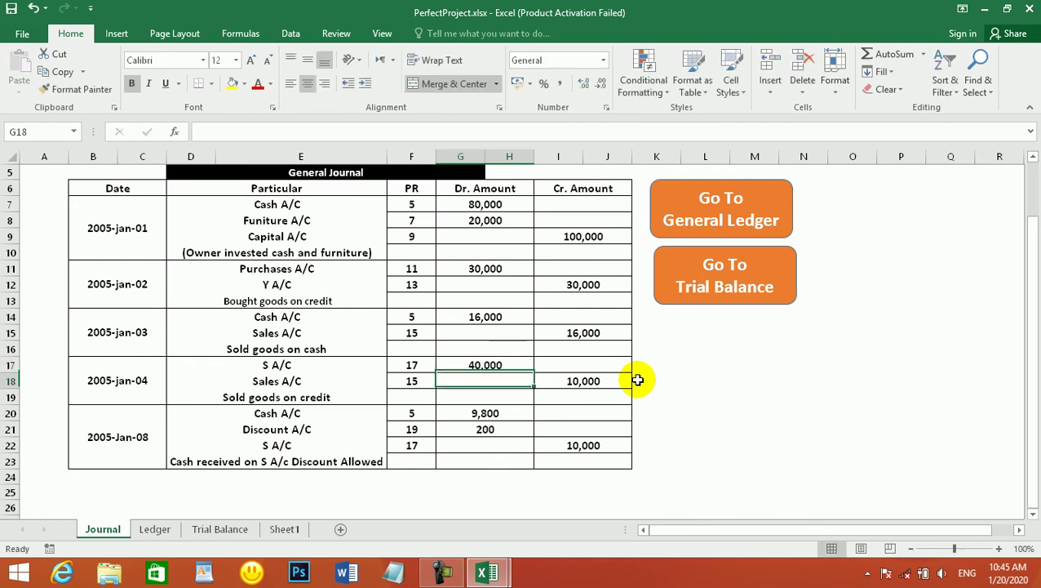
click(597, 378)
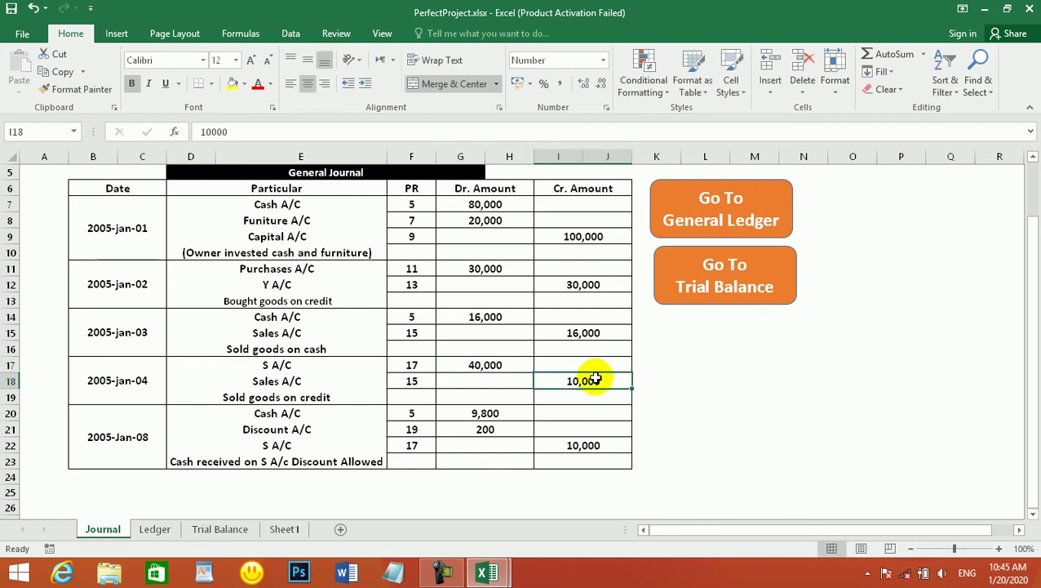
text(40000)
key(Return)
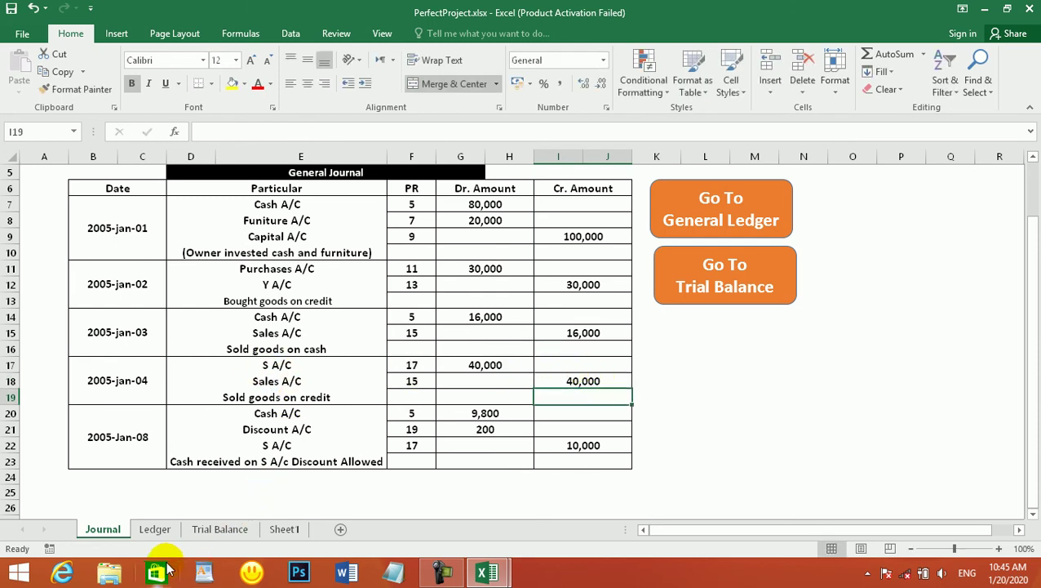
- Change the Ledger's S A/C cash credit in I37 to 39,800, then return to Trial Balance
click(155, 529)
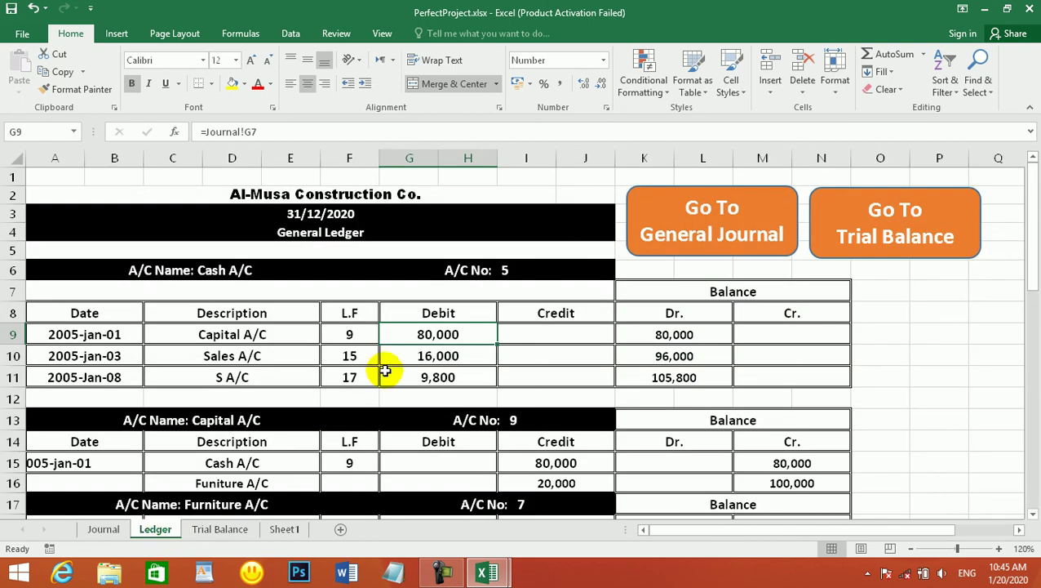
scroll(360, 310, down, 3)
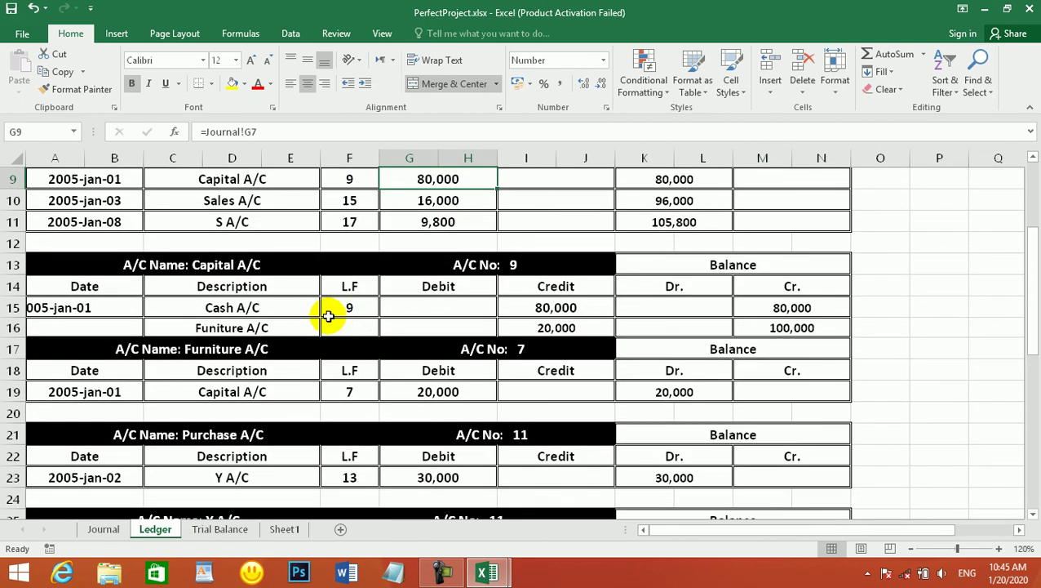
scroll(261, 295, down, 2)
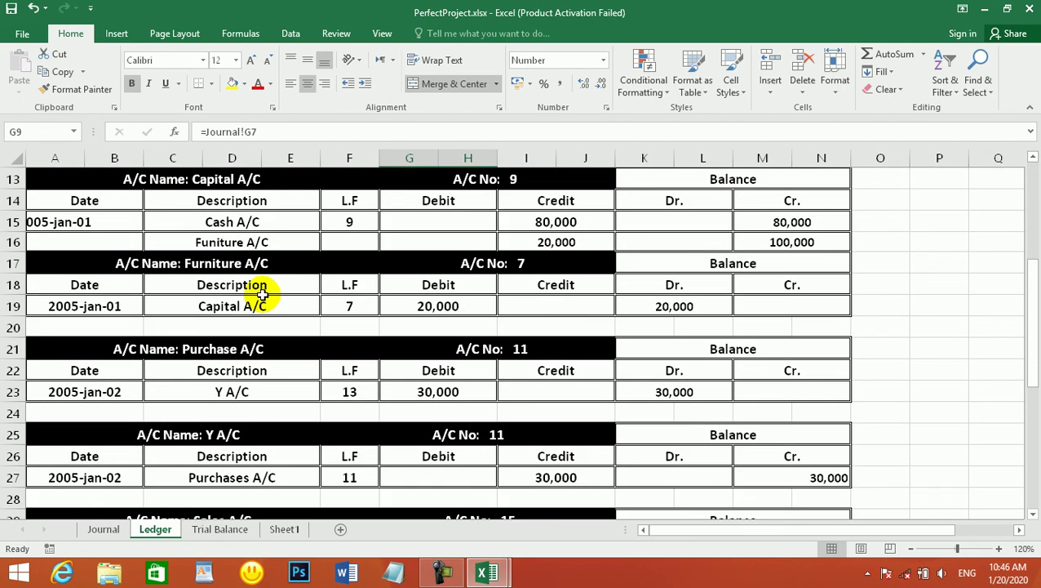
scroll(261, 295, down, 3)
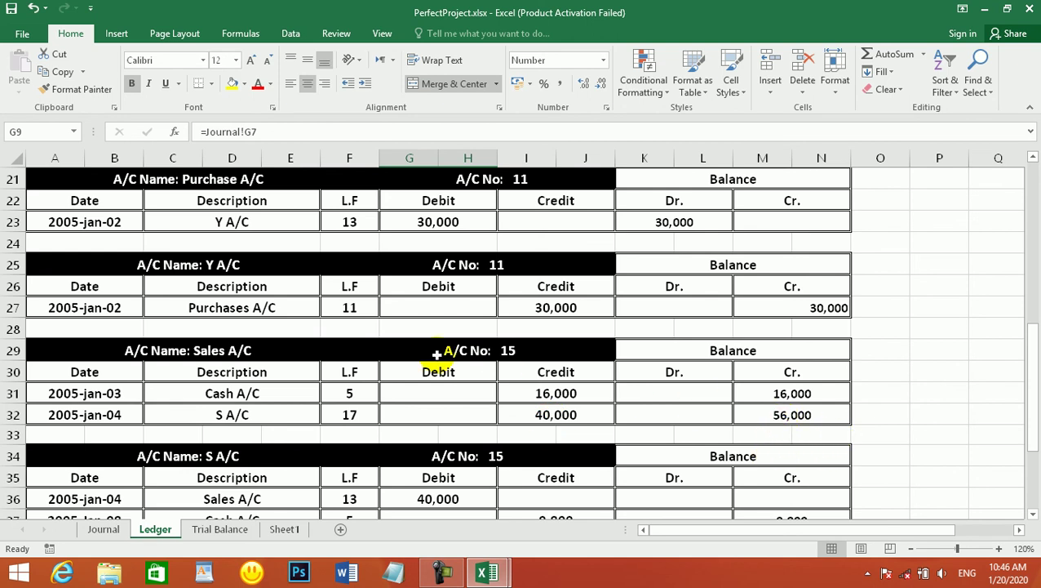
scroll(436, 355, down, 1)
scroll(280, 371, down, 1)
scroll(280, 371, down, 1)
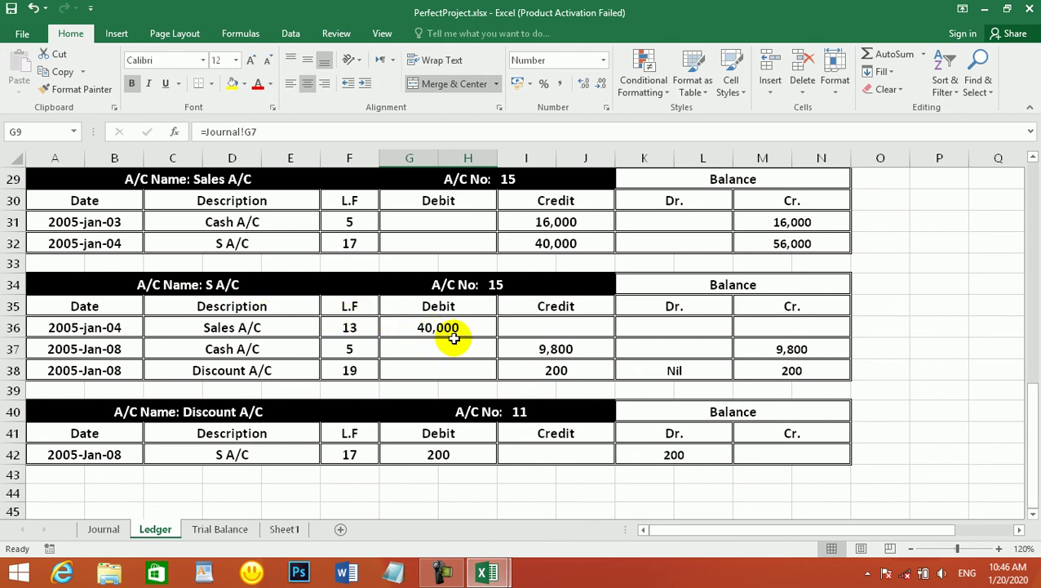
click(549, 349)
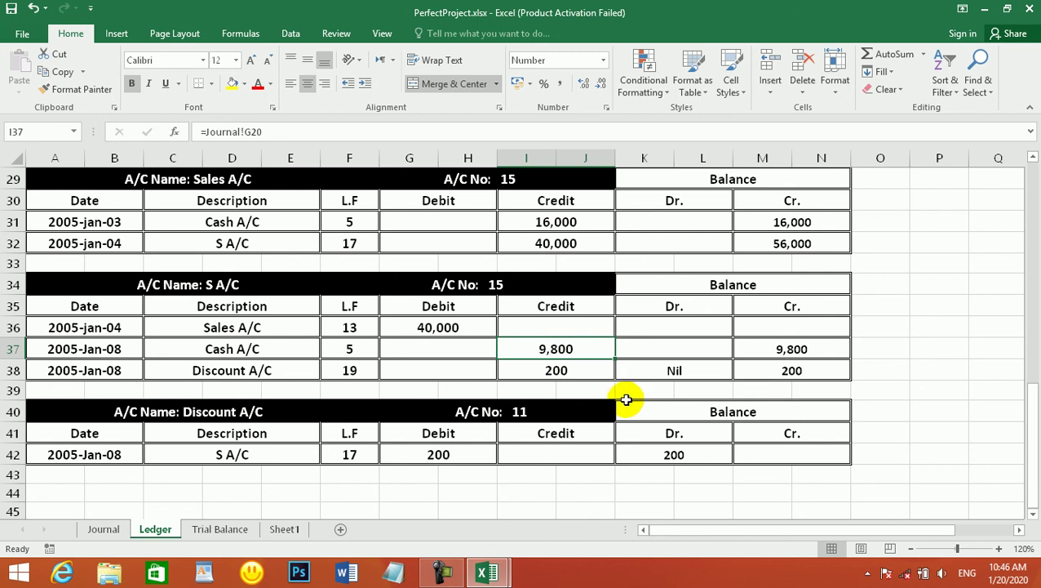
text(39800)
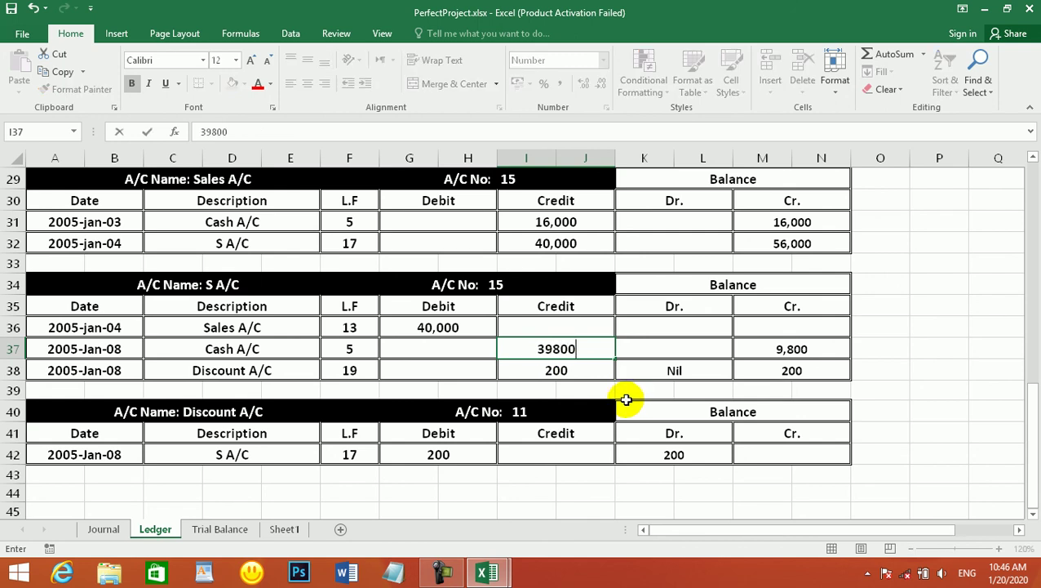
key(Return)
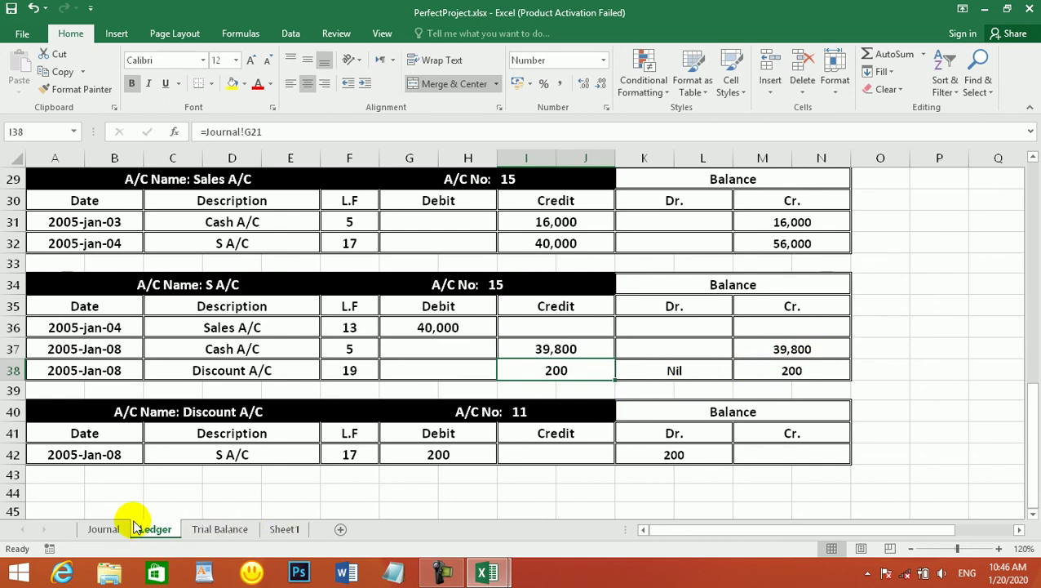
click(235, 529)
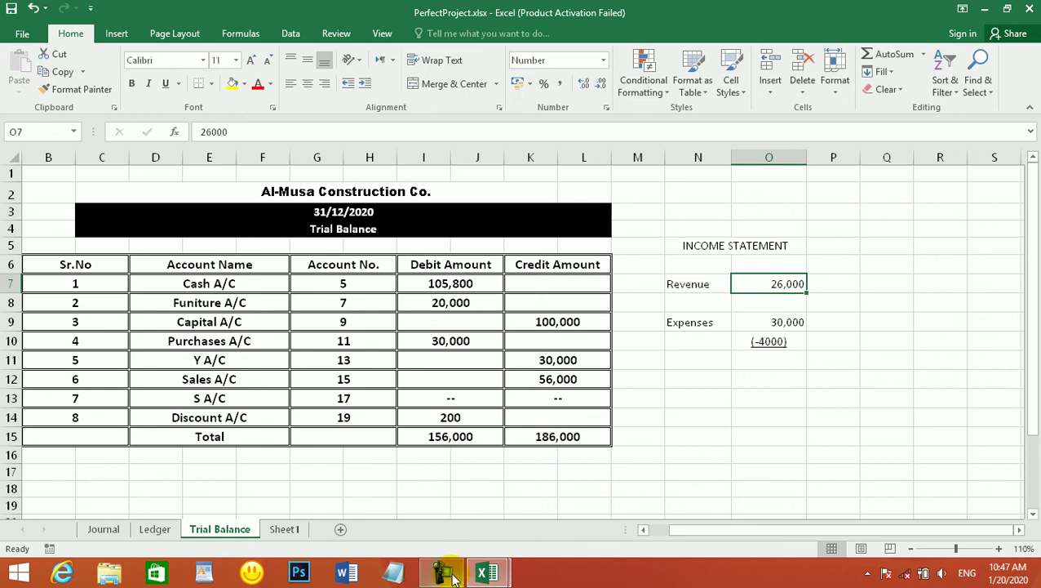
click(444, 571)
click(688, 512)
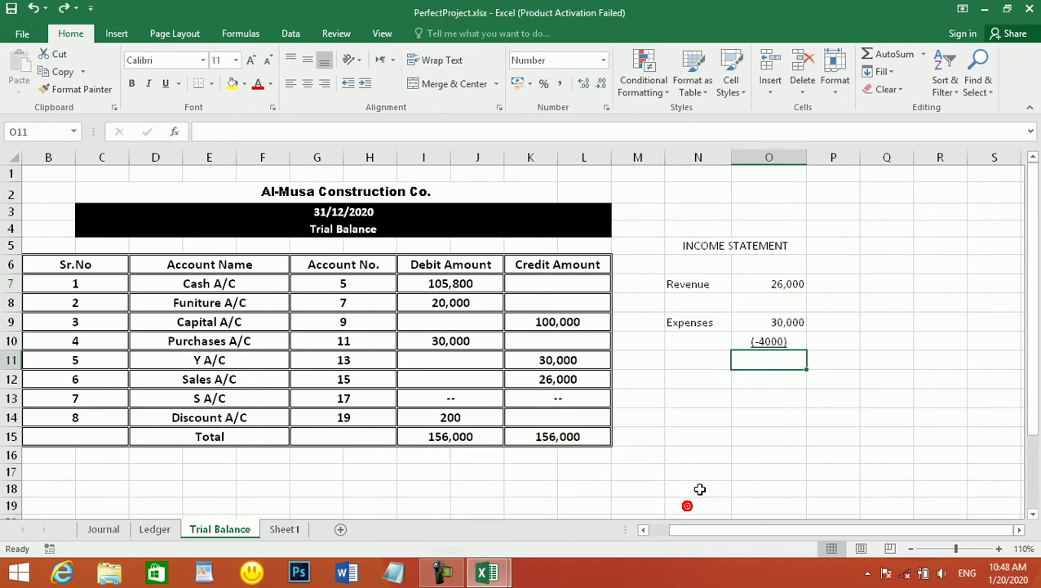
click(723, 414)
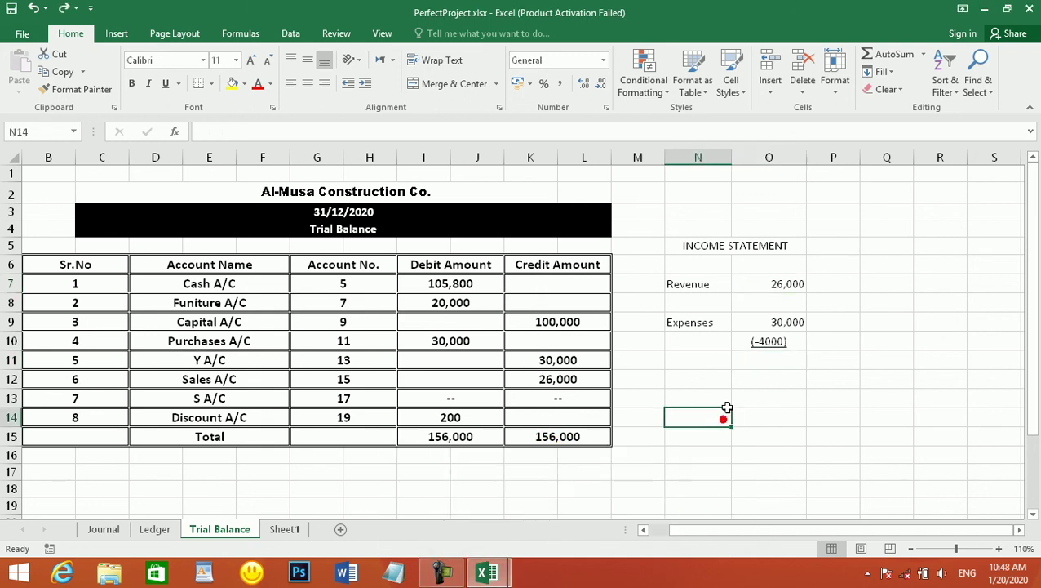
click(700, 379)
- Type the labels Assets, Cash A/C and Furniture Ac down N12:N14
click(703, 373)
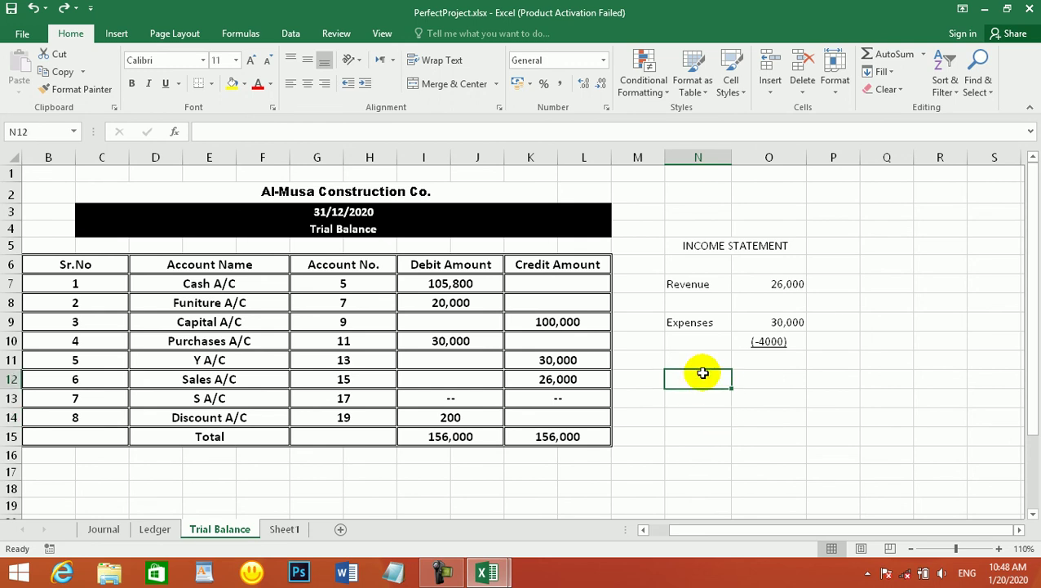
text(Assets)
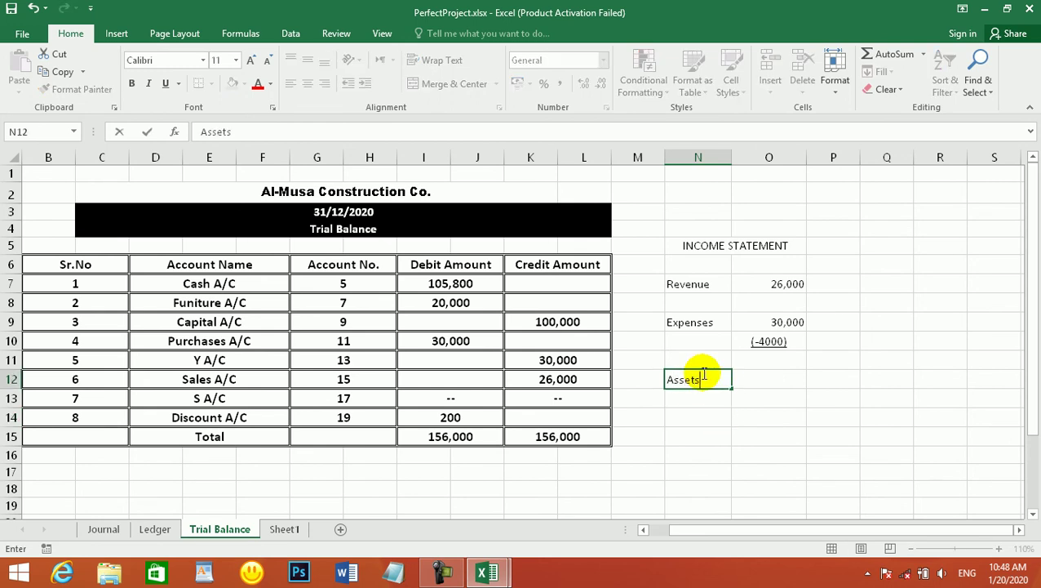
key(Return)
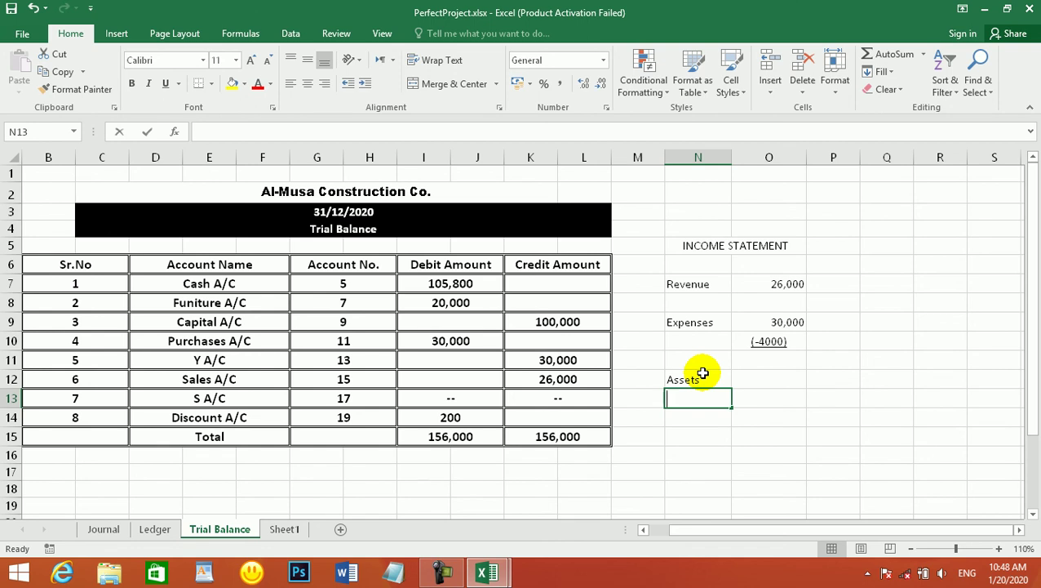
text(Cash A/C)
key(Return)
text(Furniture Ac)
key(Return)
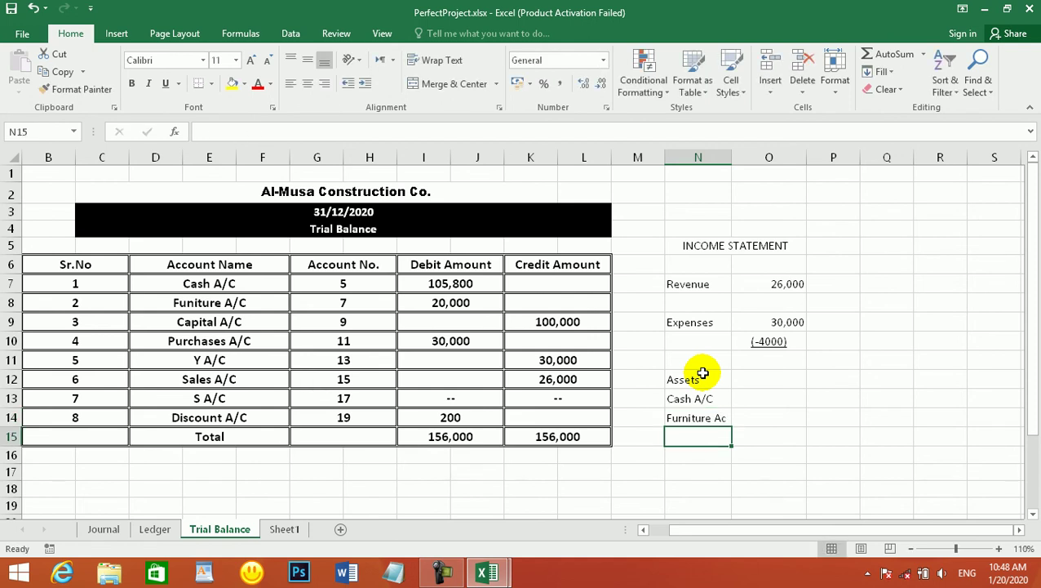
- Enter 105800 and 20000 in O13:O14 and total them with =SUM to 125800
key(Right)
key(Right)
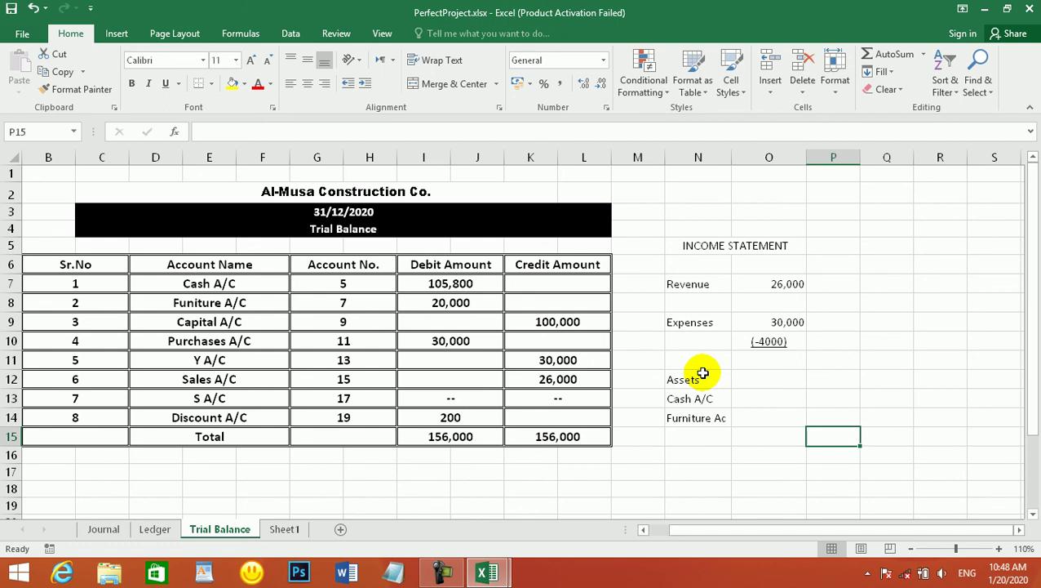
click(771, 392)
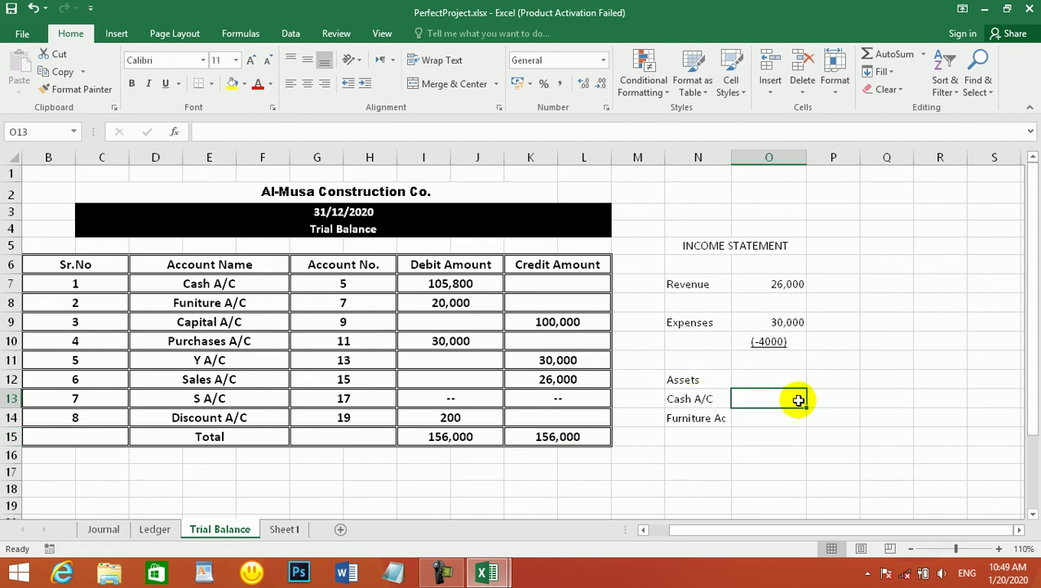
text(105800)
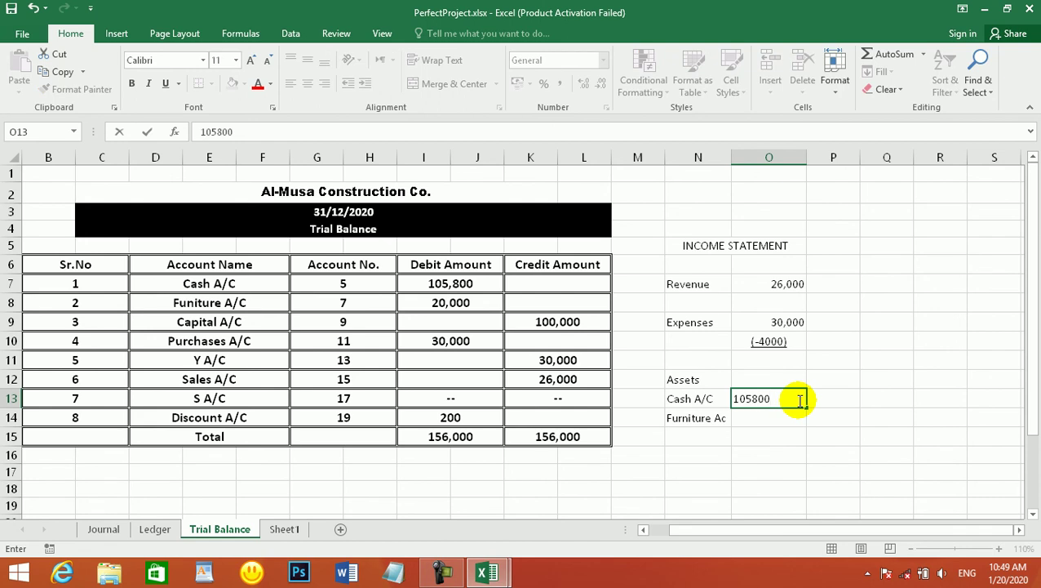
key(Return)
text(20000)
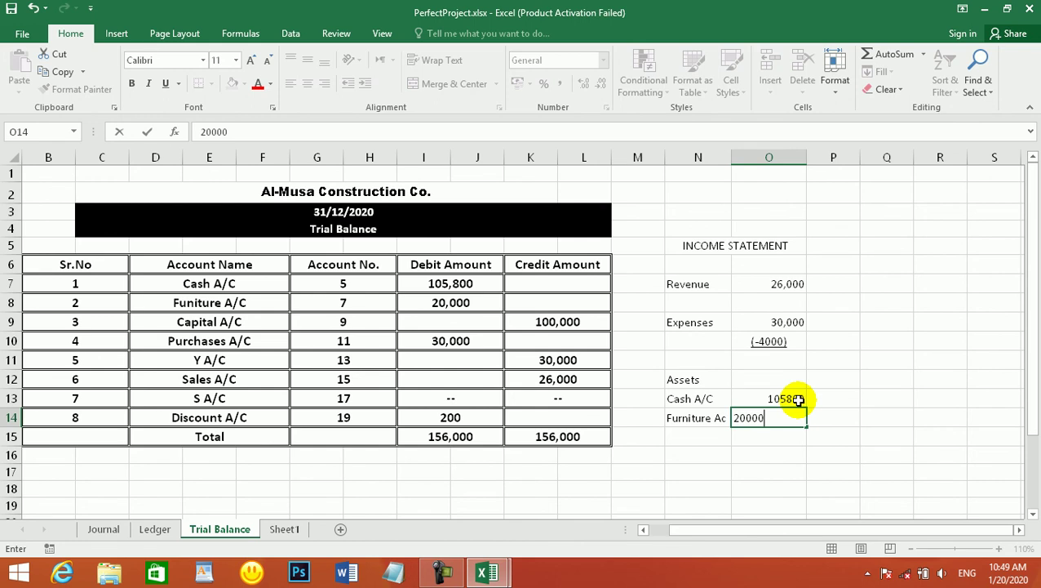
key(Return)
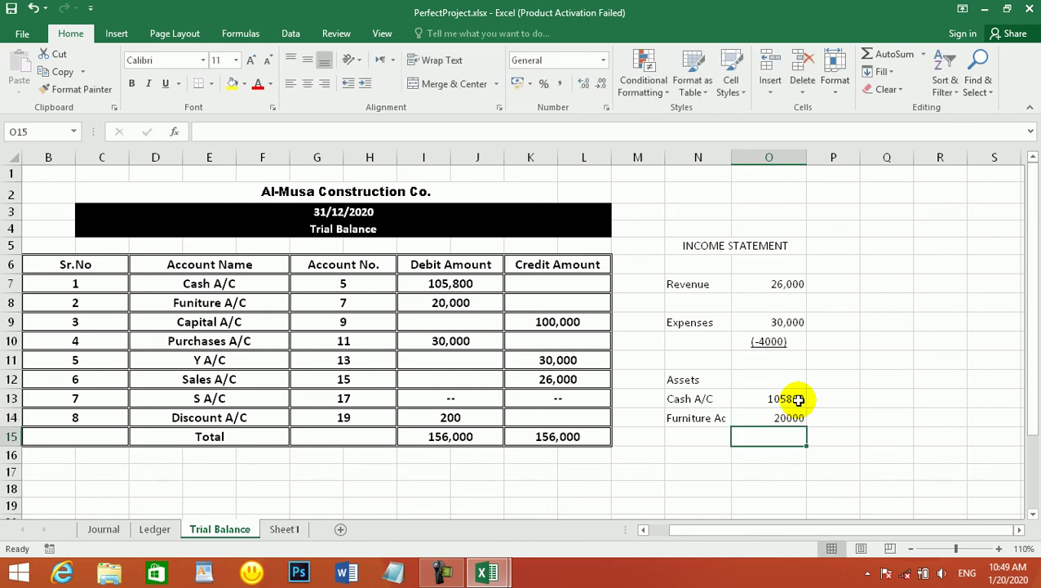
text(=sum)
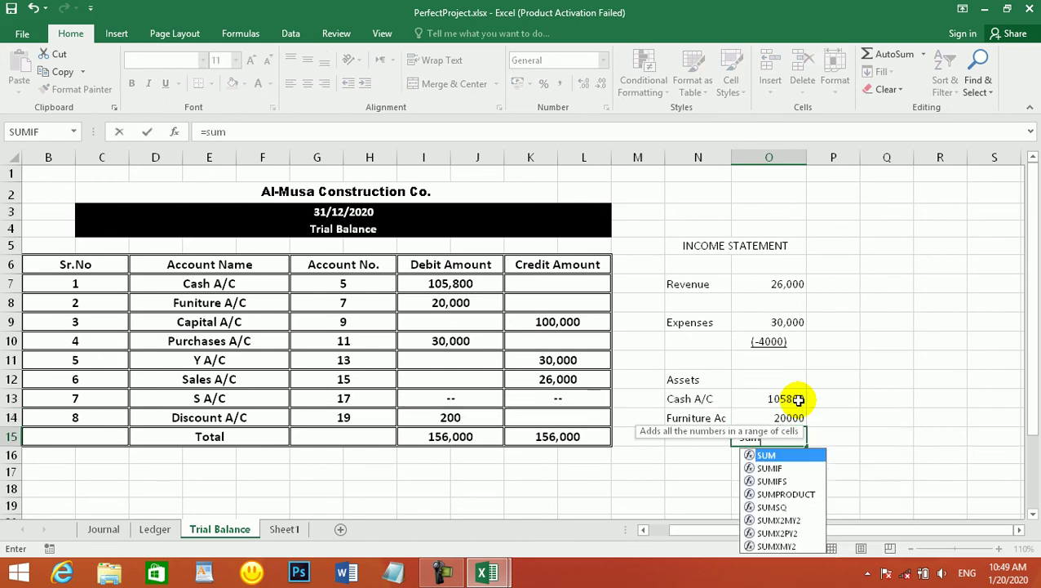
text(()
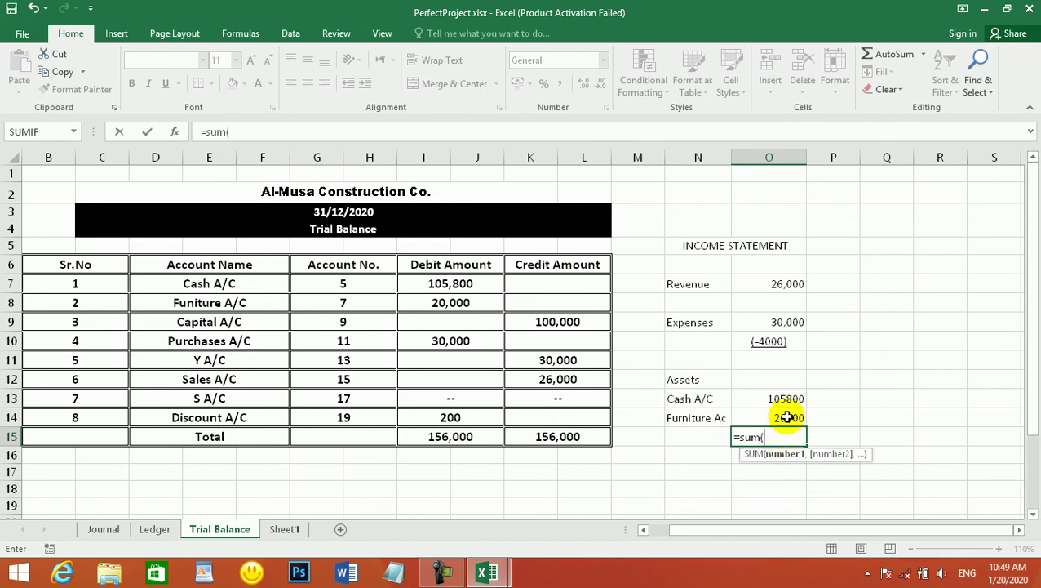
drag(786, 413, 784, 395)
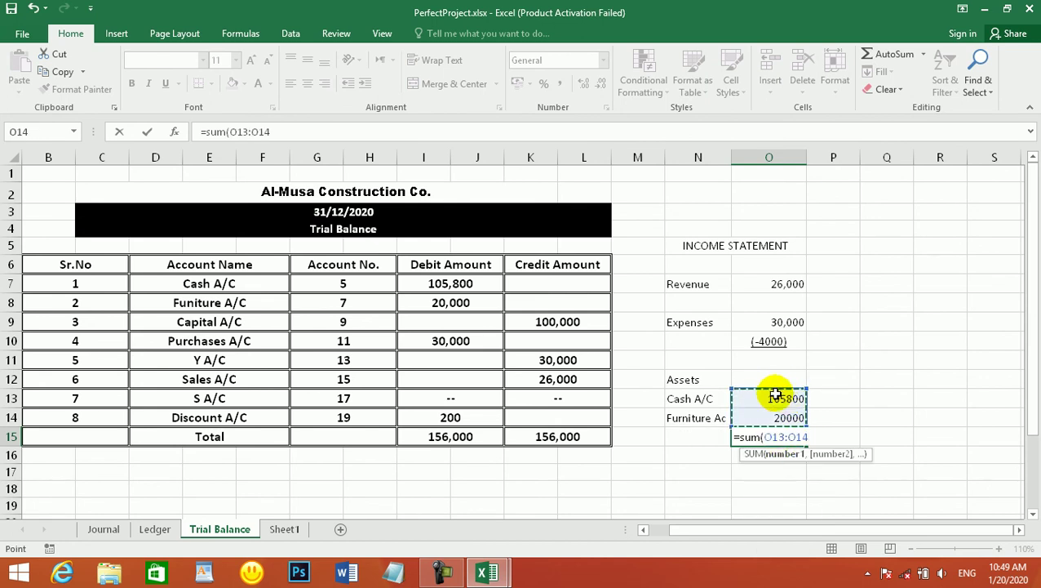
key(Return)
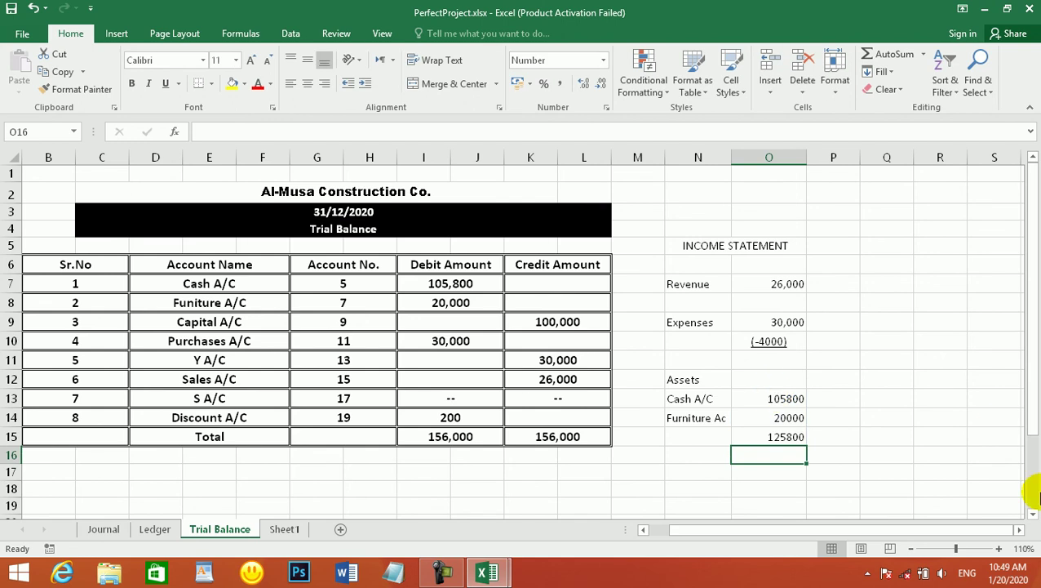
click(788, 437)
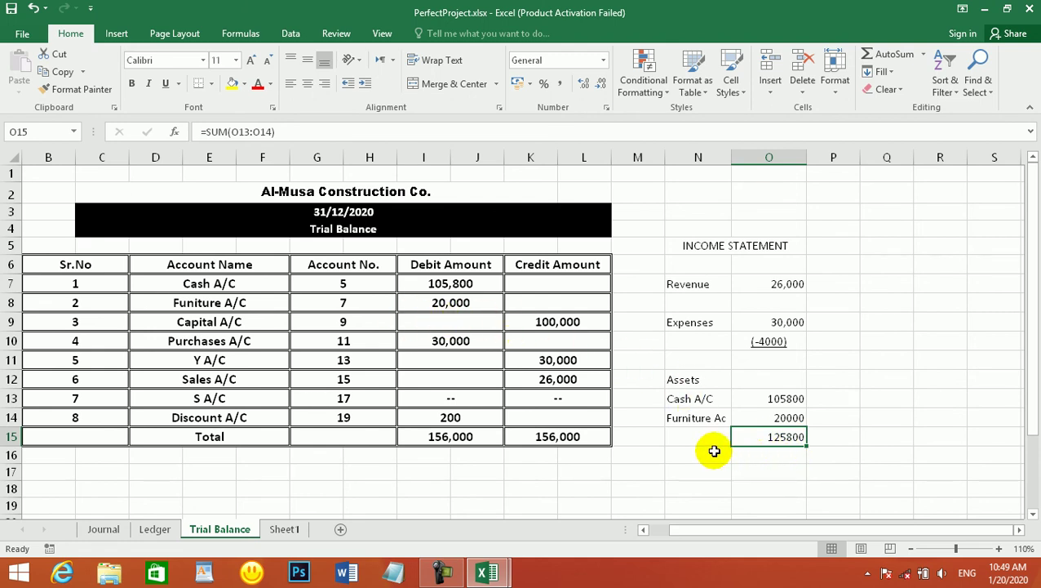
- Add a 'Liability' heading below the assets total
click(689, 453)
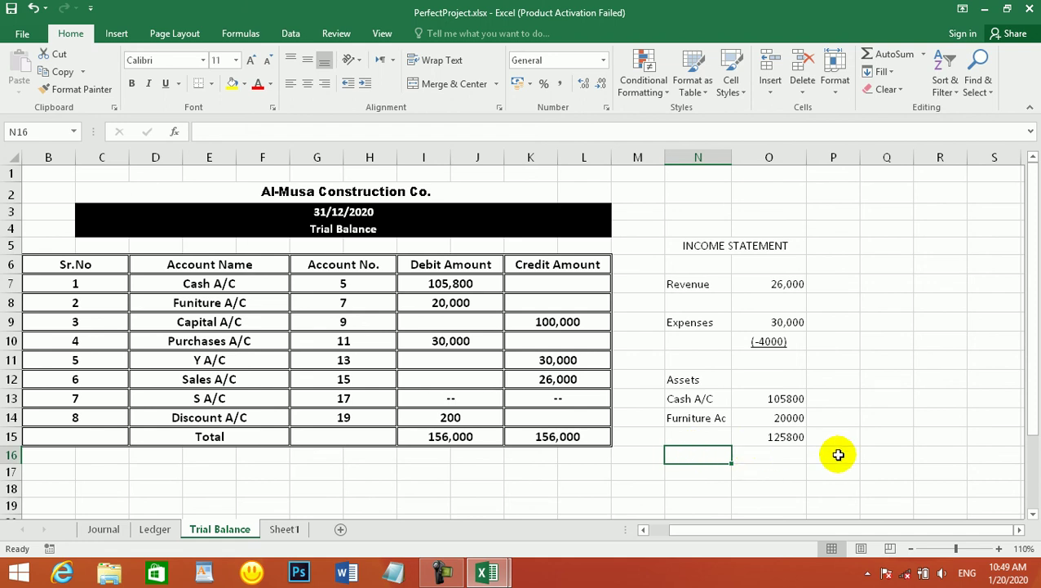
text(Lib)
key(BackSpace)
text(abilite)
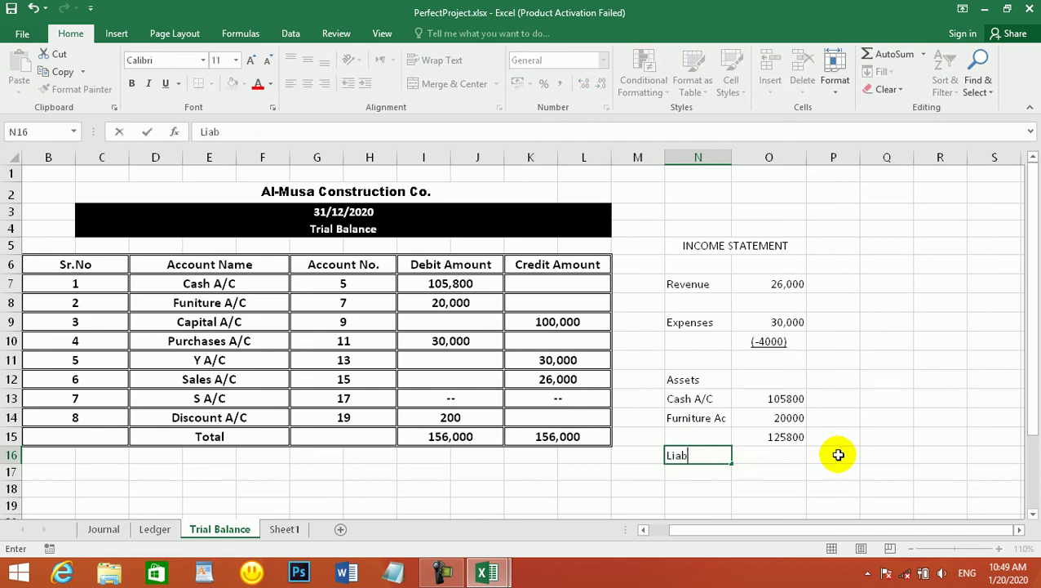
text(y)
key(Return)
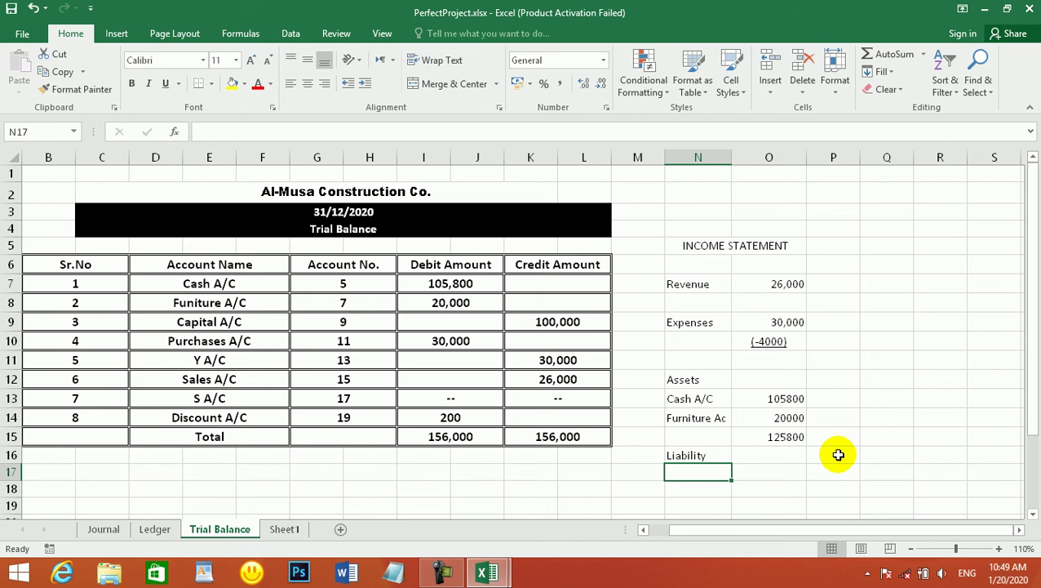
- Abandon the unfinished entry and check the Y A/C row's amounts in the trial balance
text(Purch)
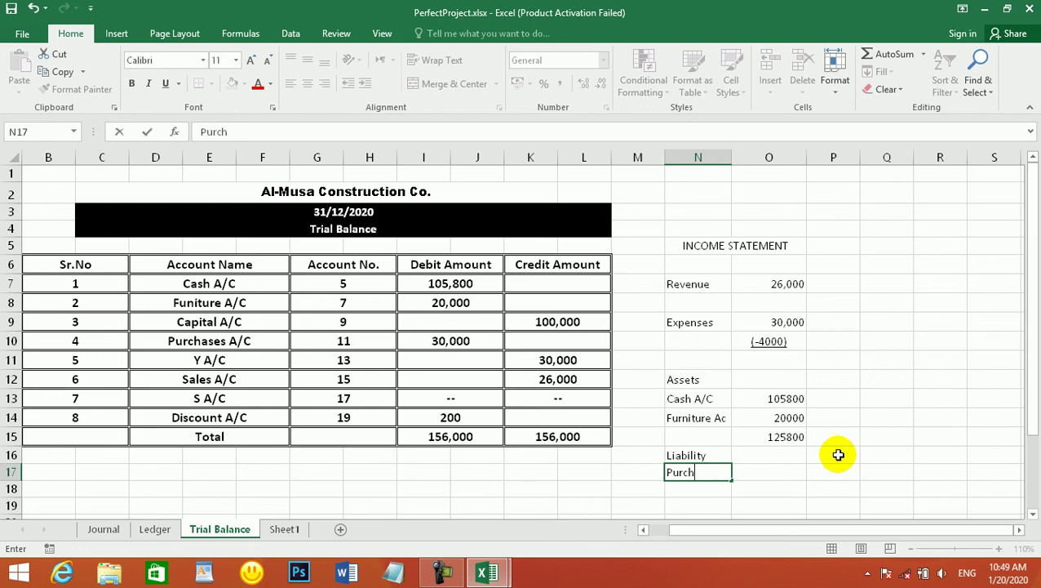
key(BackSpace)
key(BackSpace)
key(BackSpace)
key(BackSpace)
key(BackSpace)
text(Pay)
key(Escape)
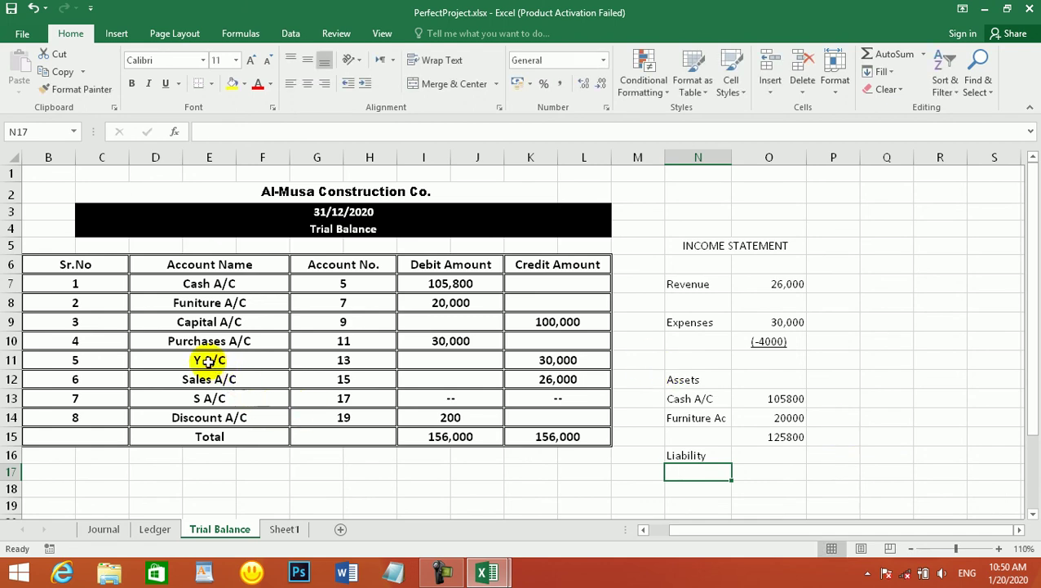
click(271, 362)
click(332, 363)
click(508, 359)
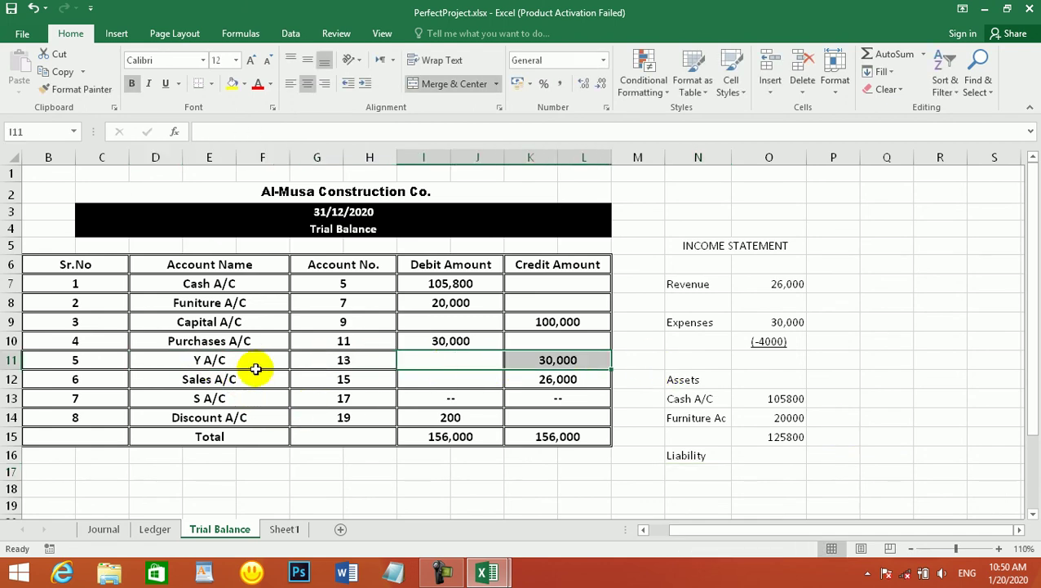
click(210, 364)
click(239, 360)
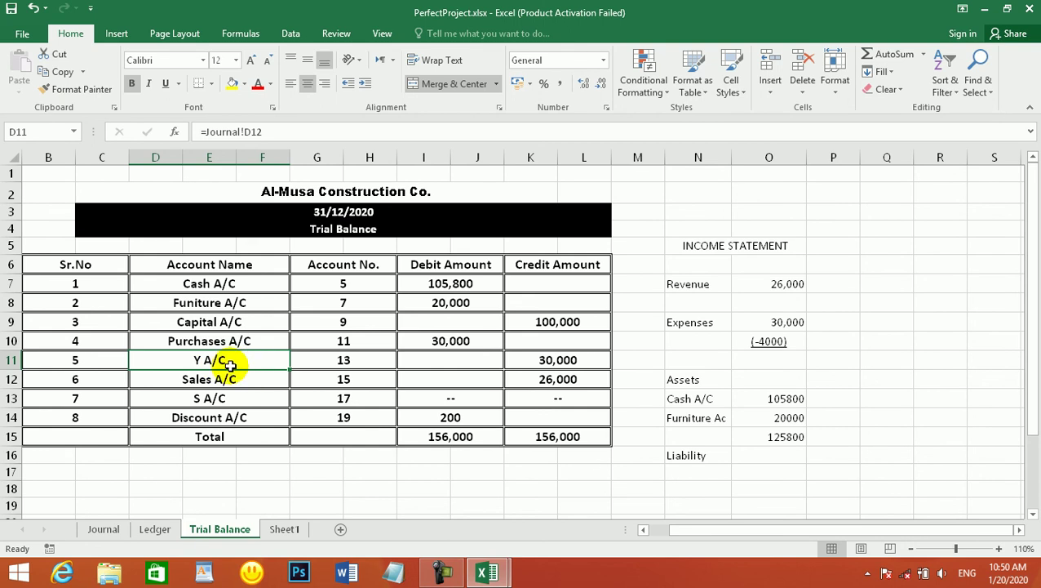
- Label the row under Liability as 'A/C Payable'
click(695, 471)
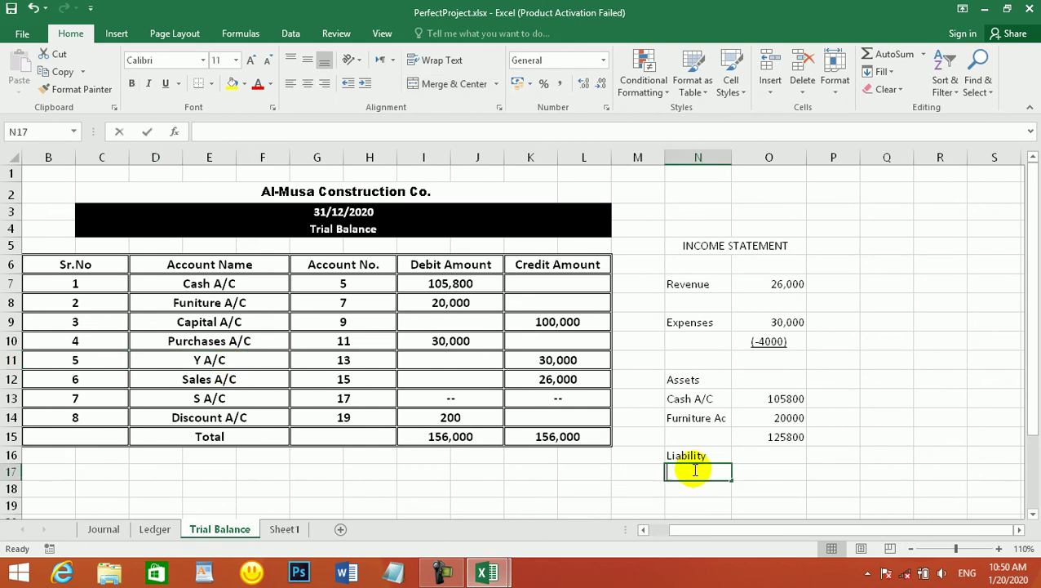
text(Pyab)
key(BackSpace)
key(BackSpace)
key(BackSpace)
text(ayble)
key(BackSpace)
key(BackSpace)
key(BackSpace)
key(BackSpace)
key(BackSpace)
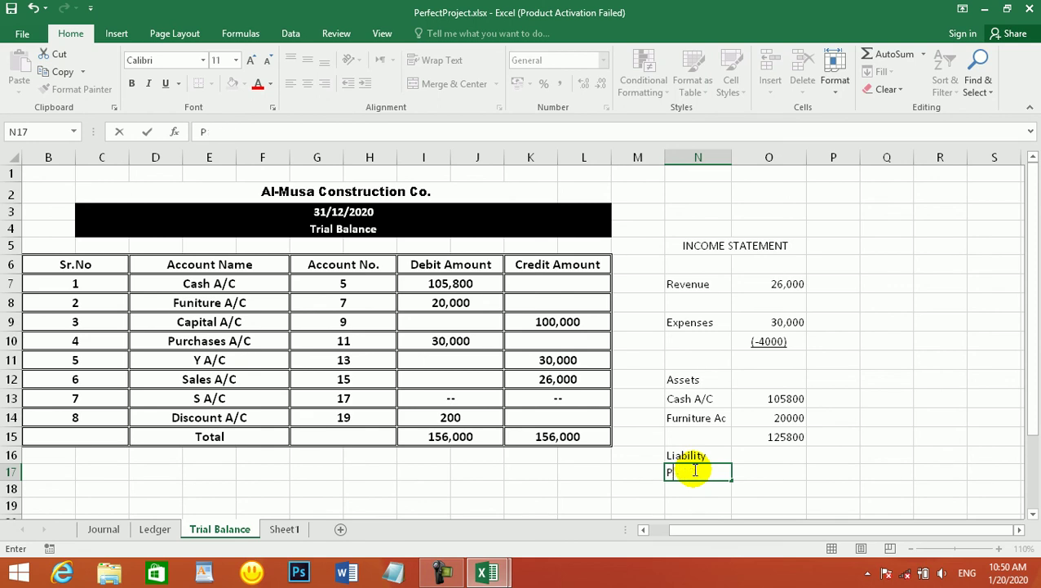
text(ayable)
key(BackSpace)
key(BackSpace)
key(BackSpace)
key(BackSpace)
key(BackSpace)
key(BackSpace)
key(BackSpace)
text(Assets)
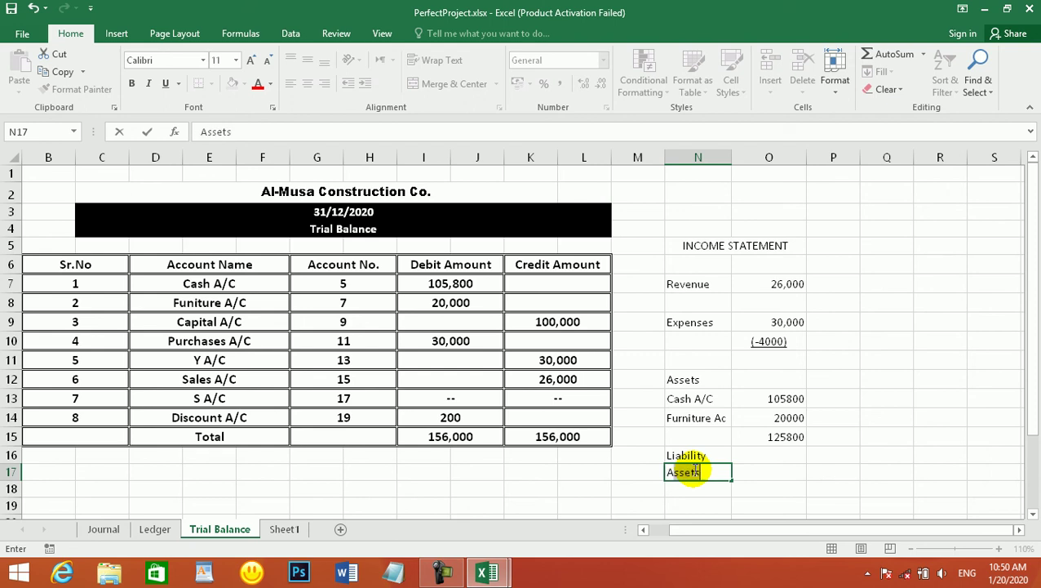
text(/C/)
text(Payable)
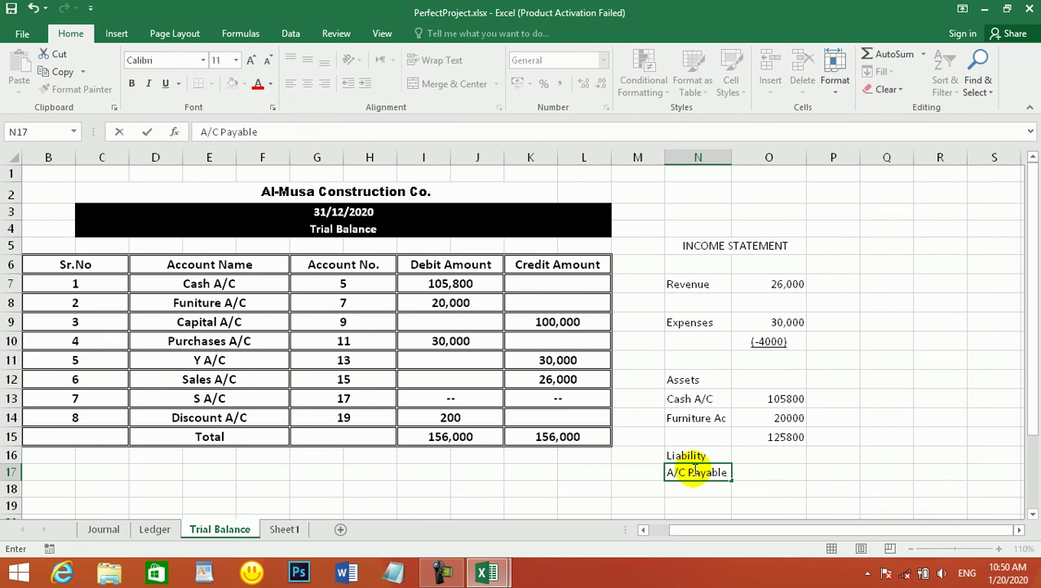
key(Tab)
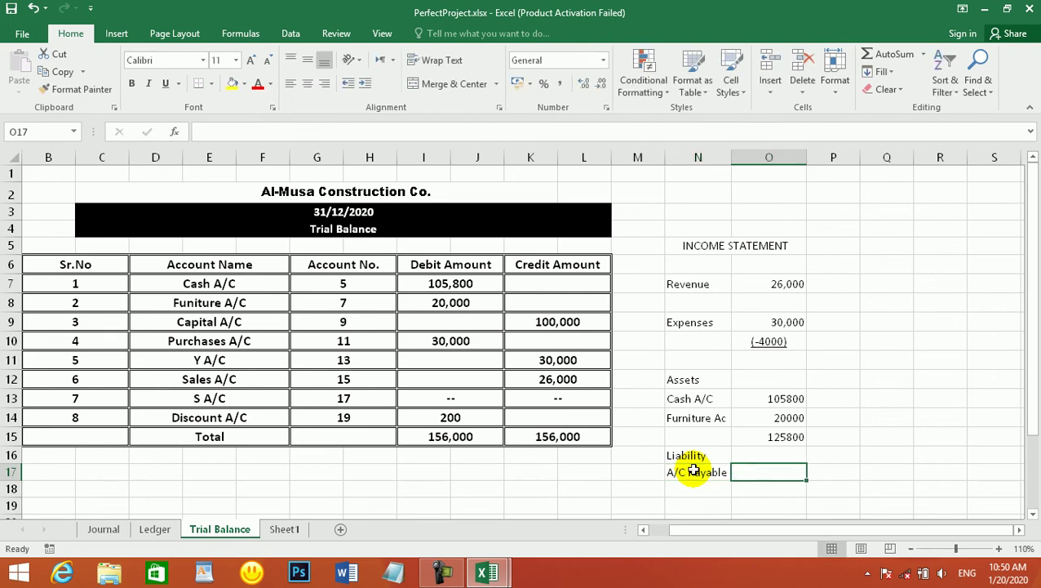
- Enter 30000 as the A/C Payable amount and add an Owner equity label below
text(30000)
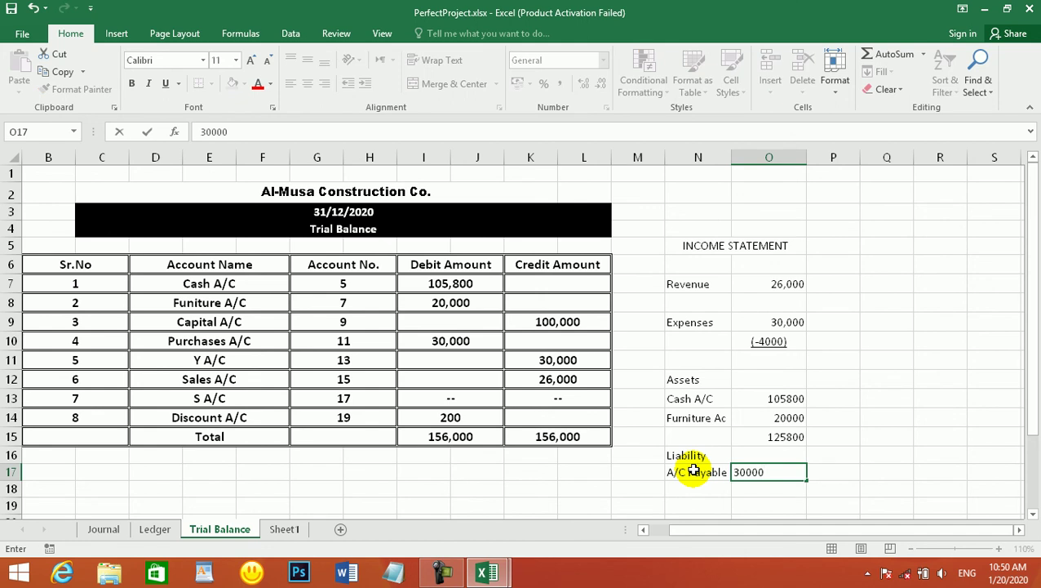
key(BackSpace)
text(0)
key(Return)
key(Return)
text(Owern)
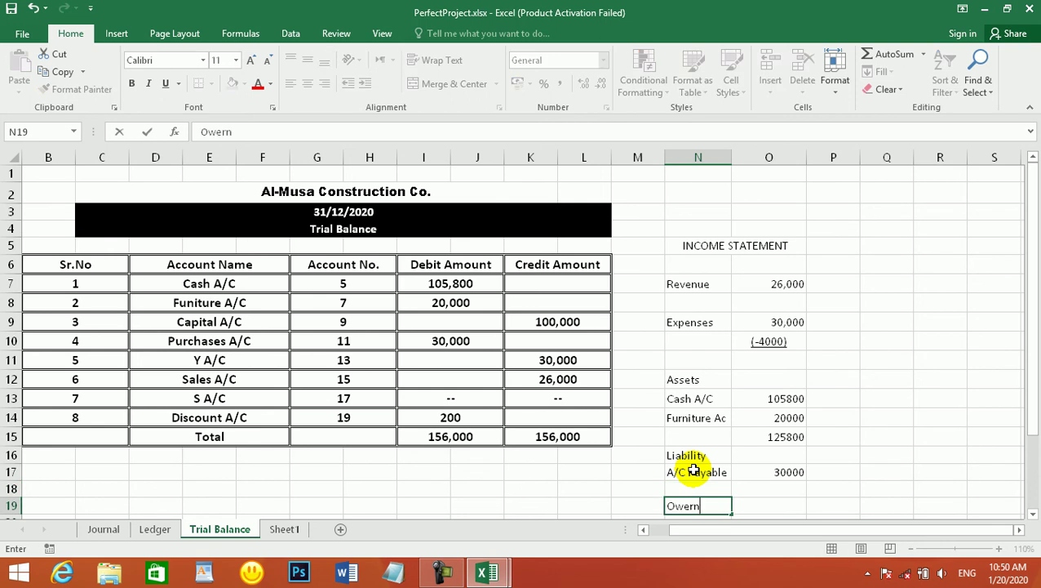
text(er equit)
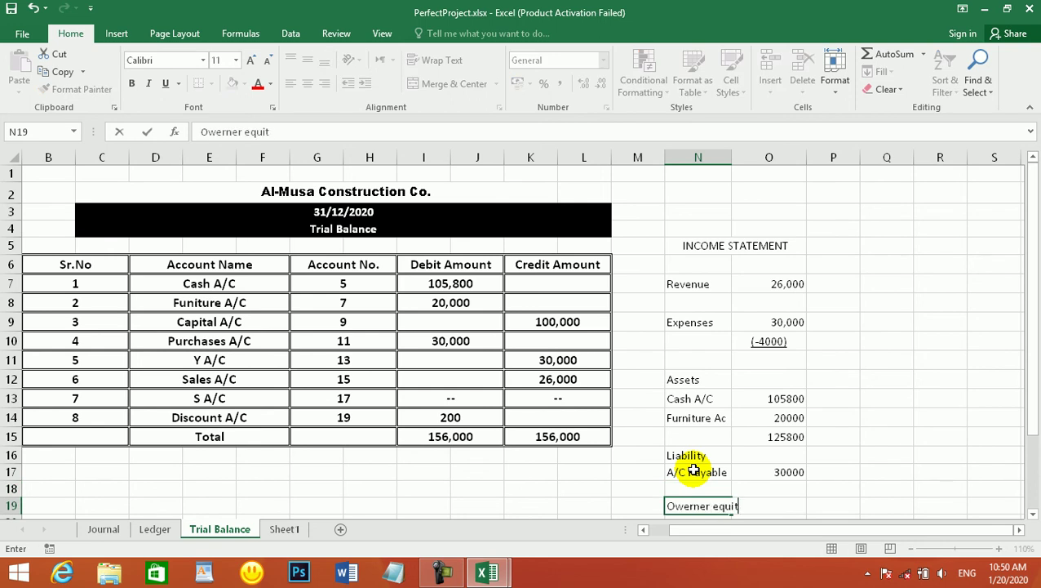
text(y)
key(Tab)
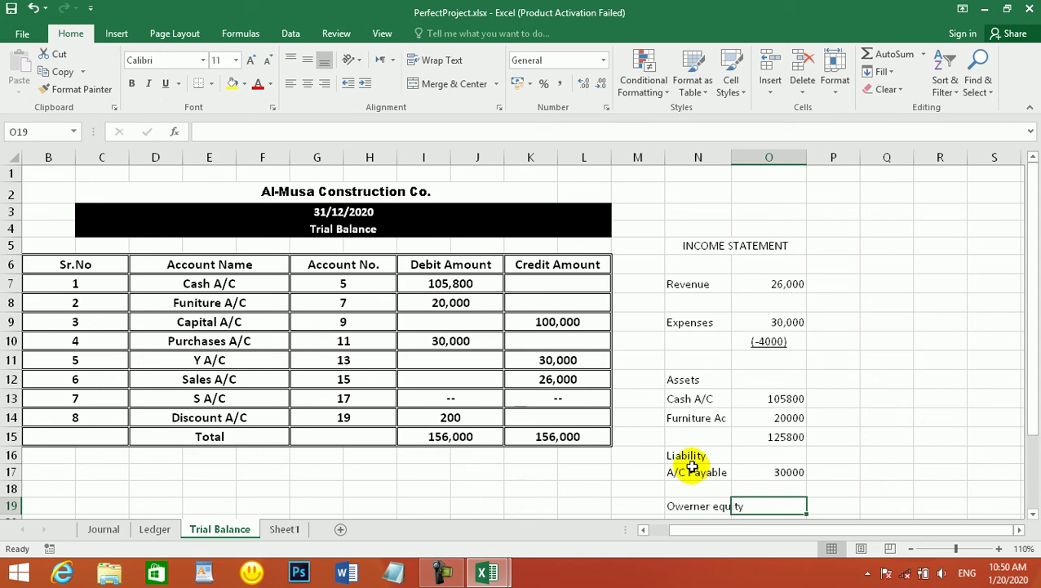
- Widen column N and record Owner equity as 100000
click(753, 159)
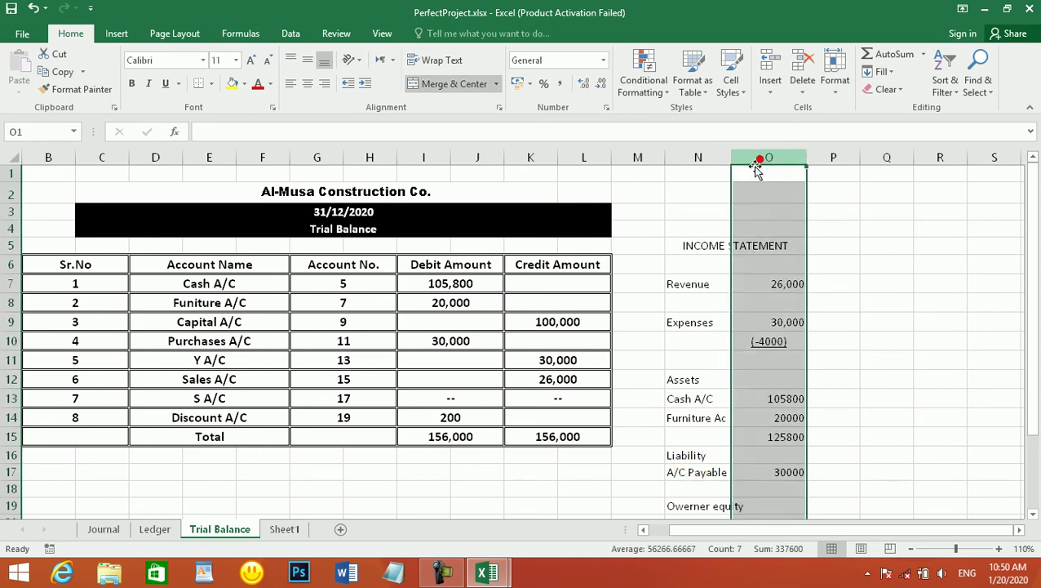
drag(732, 158, 752, 159)
click(730, 341)
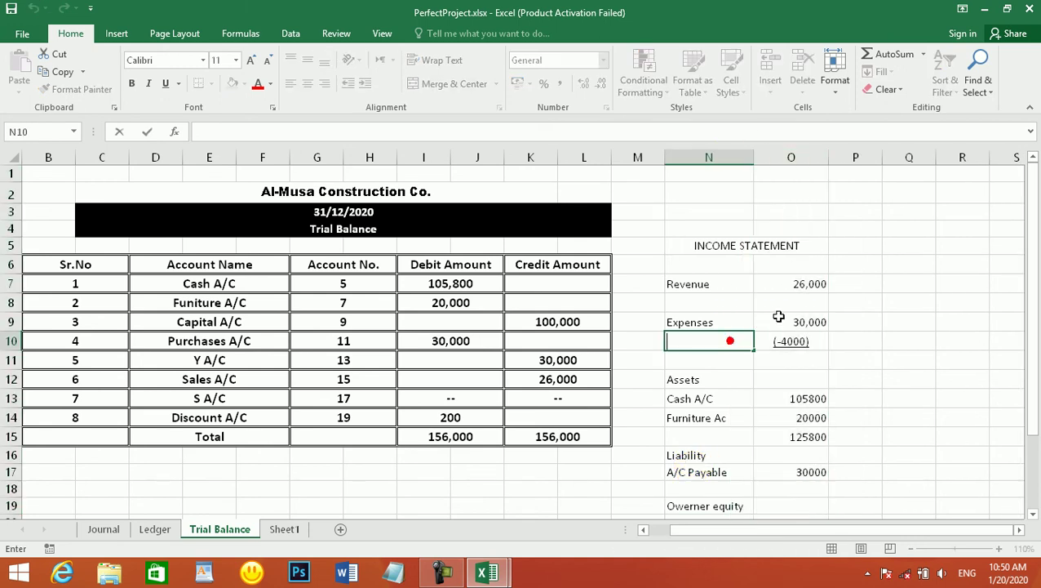
scroll(779, 343, down, 2)
click(794, 433)
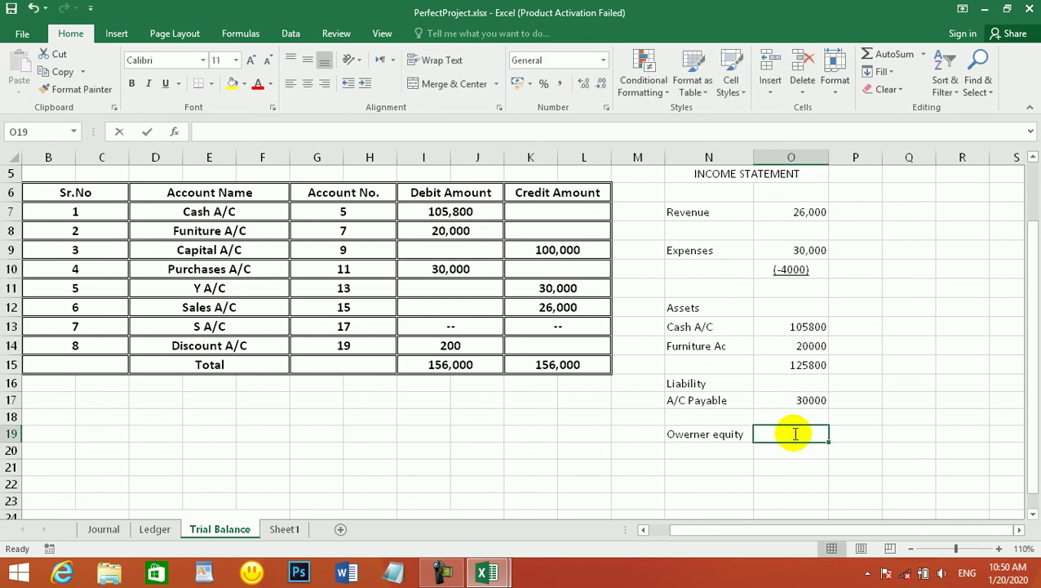
text(1-)
text(00000)
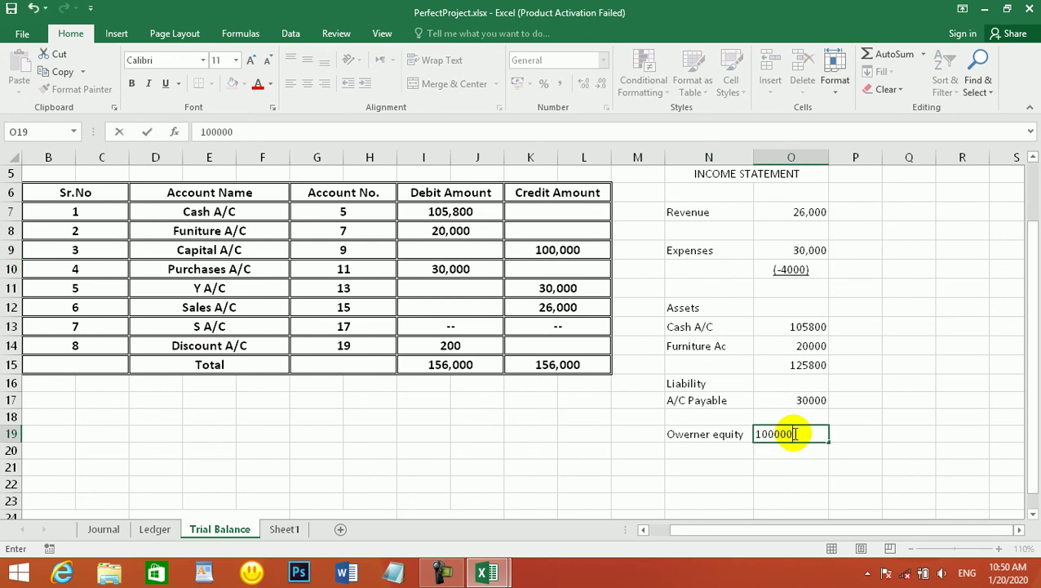
key(Return)
key(Return)
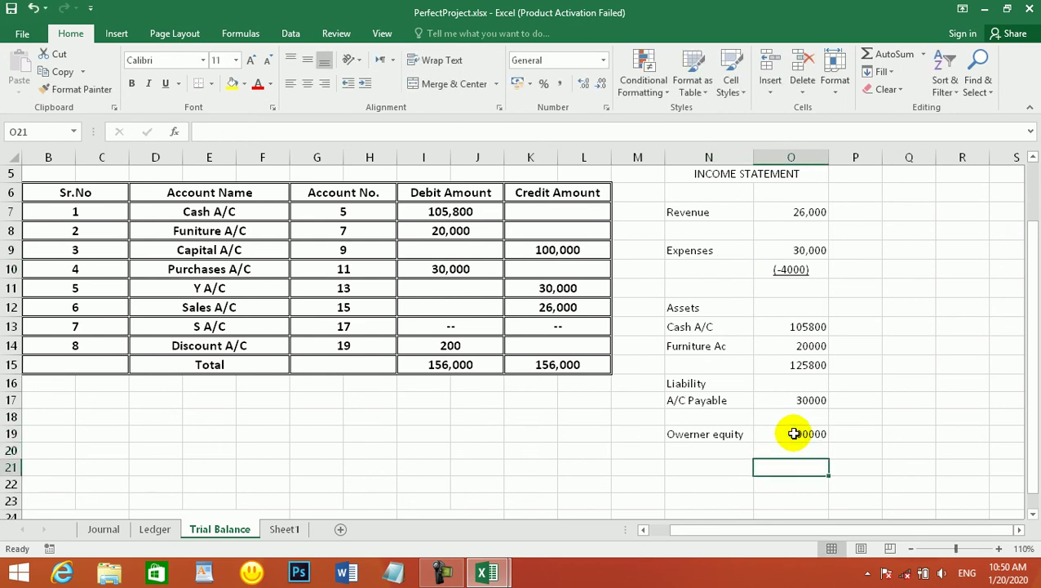
- Add a 'Lia+Equity' row with =SUM(O19,O17) totalling 130000, then verify the totals
key(Left)
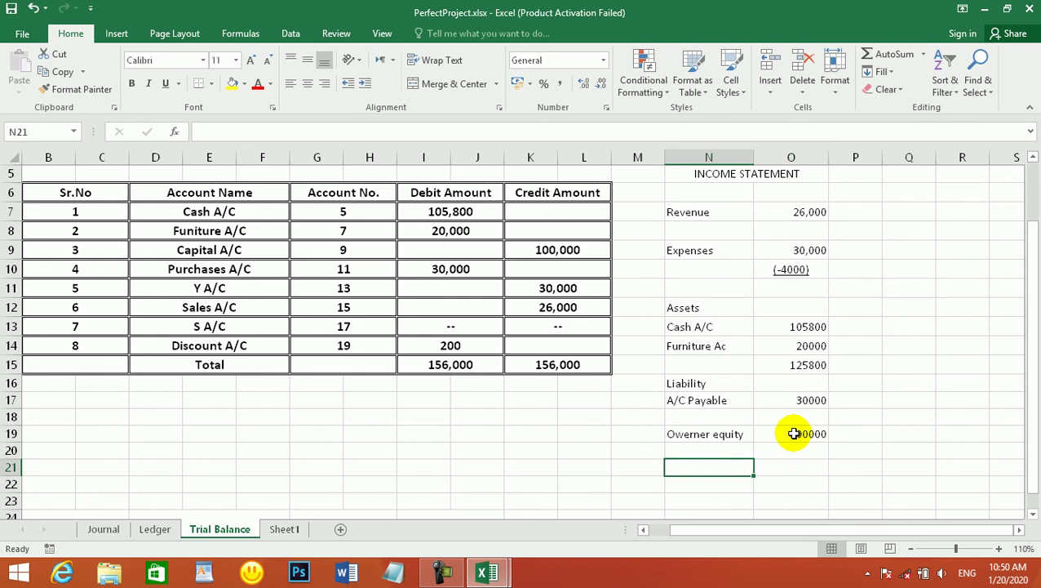
text(Li)
key(BackSpace)
text(ia)
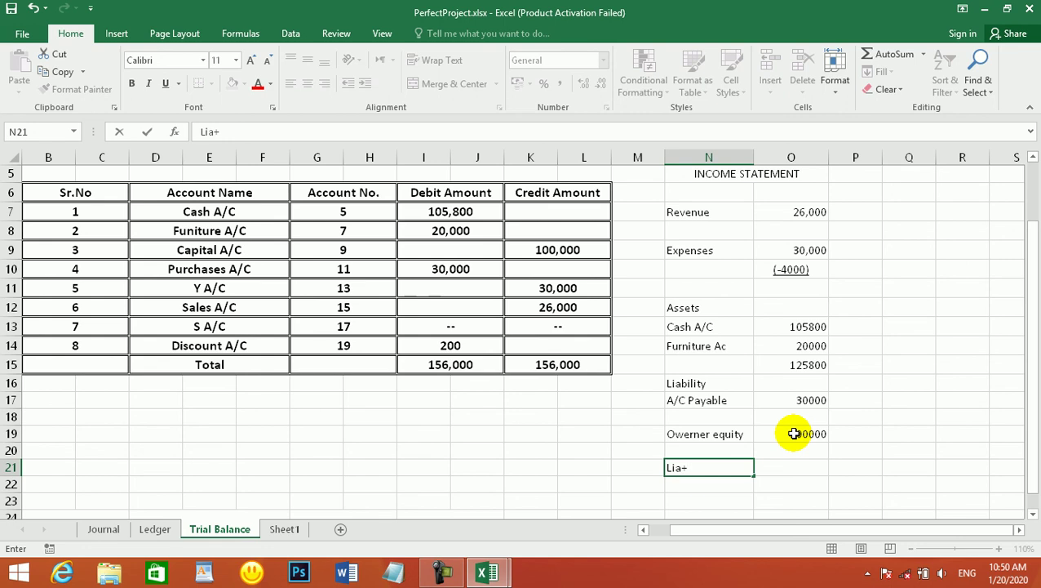
text(+Equity)
key(Tab)
text(=sum()
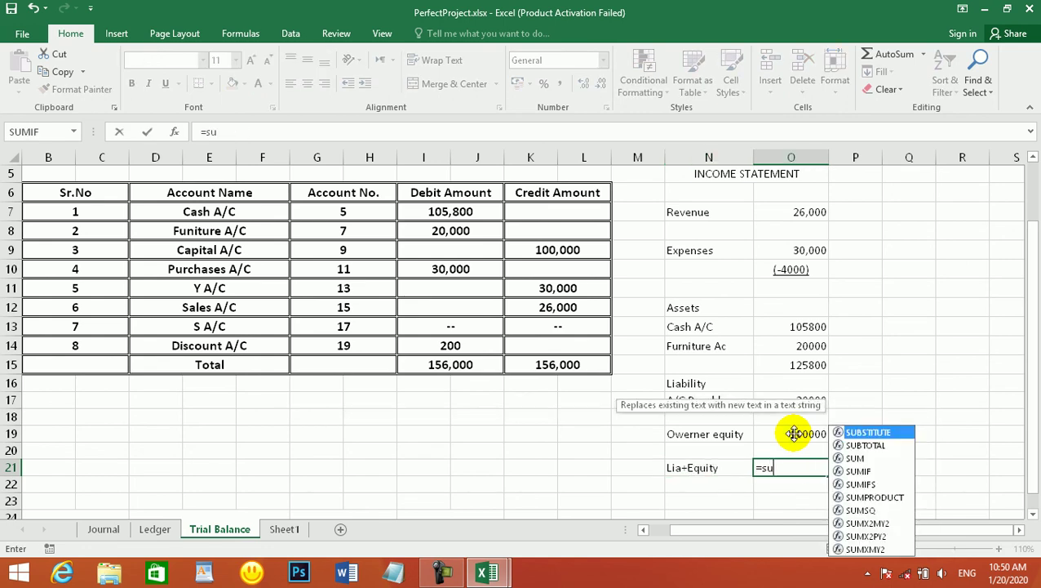
click(794, 433)
text(,)
click(813, 401)
key(Return)
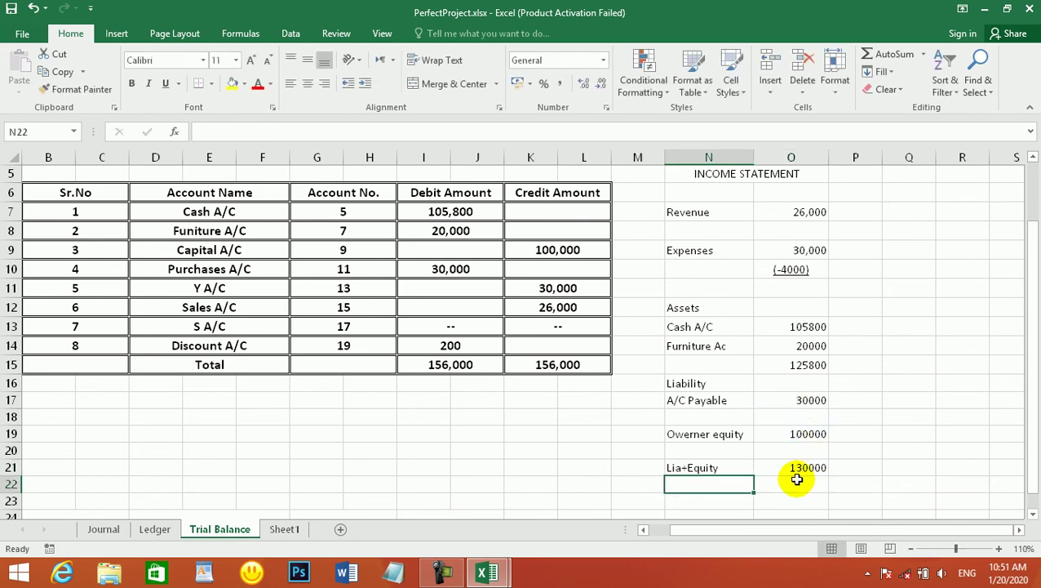
click(795, 467)
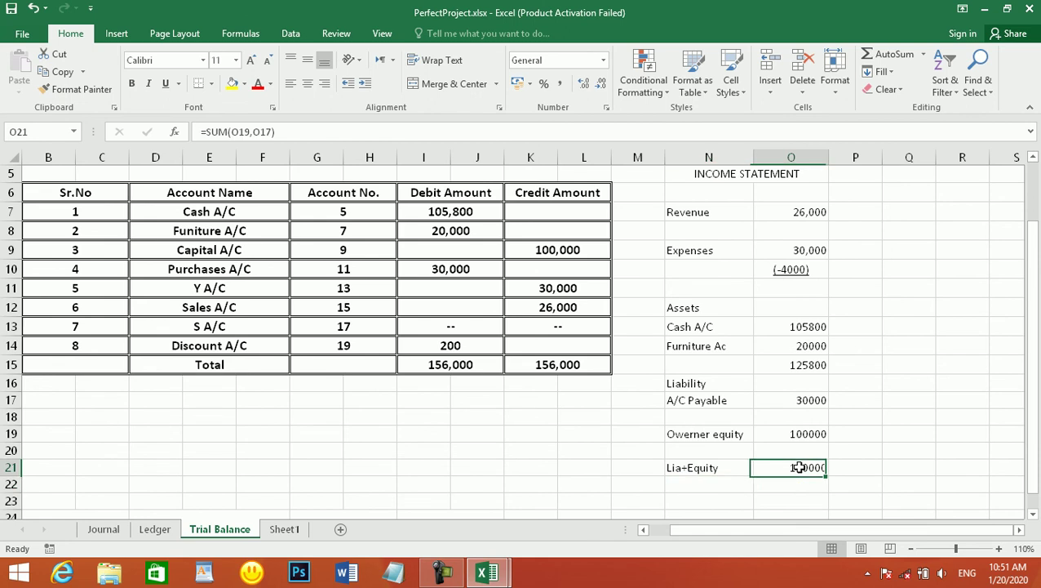
click(798, 366)
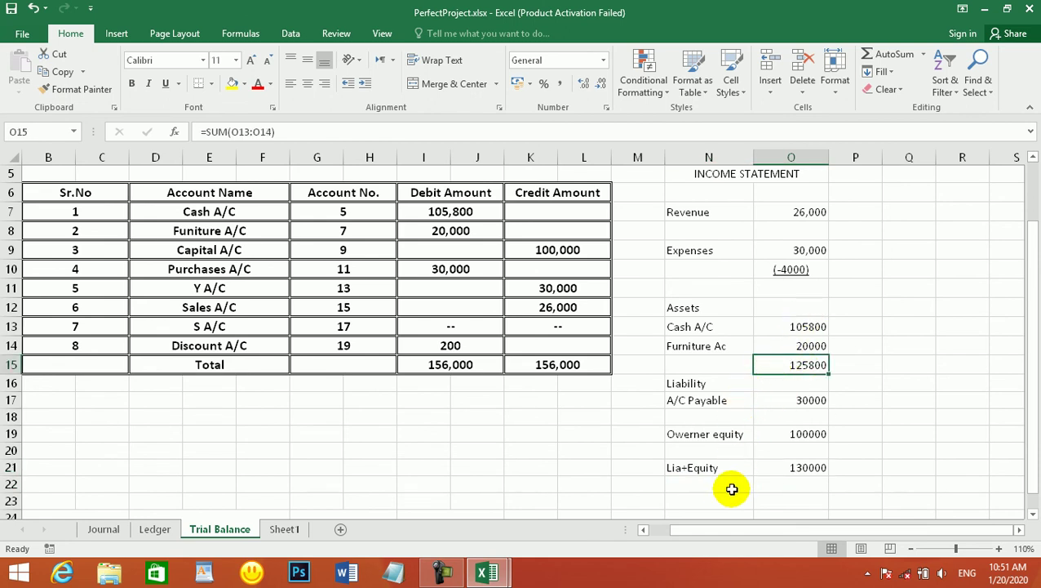
scroll(759, 430, up, 2)
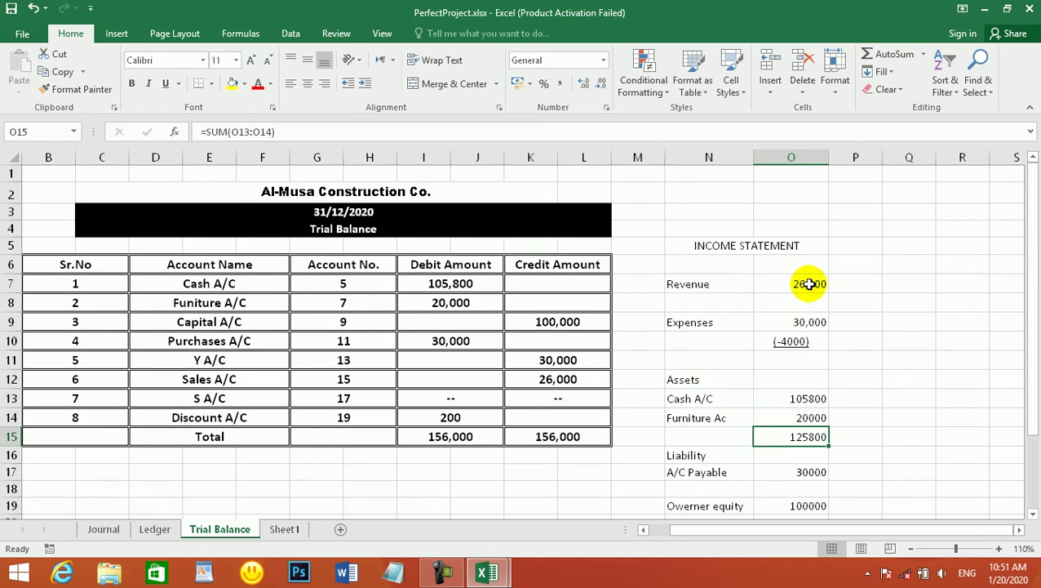
scroll(795, 304, down, 2)
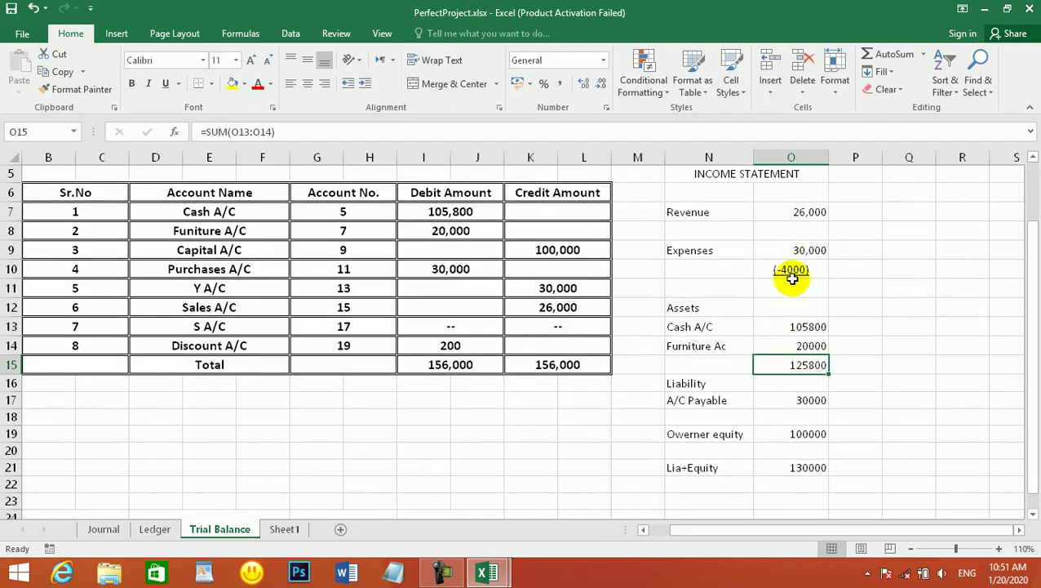
click(791, 284)
click(792, 270)
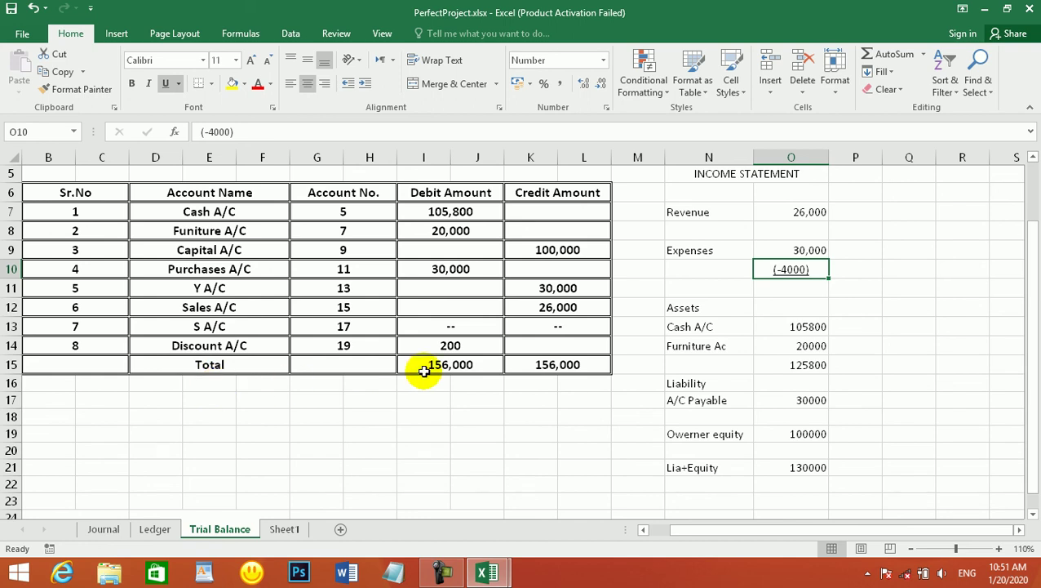
click(460, 347)
click(798, 271)
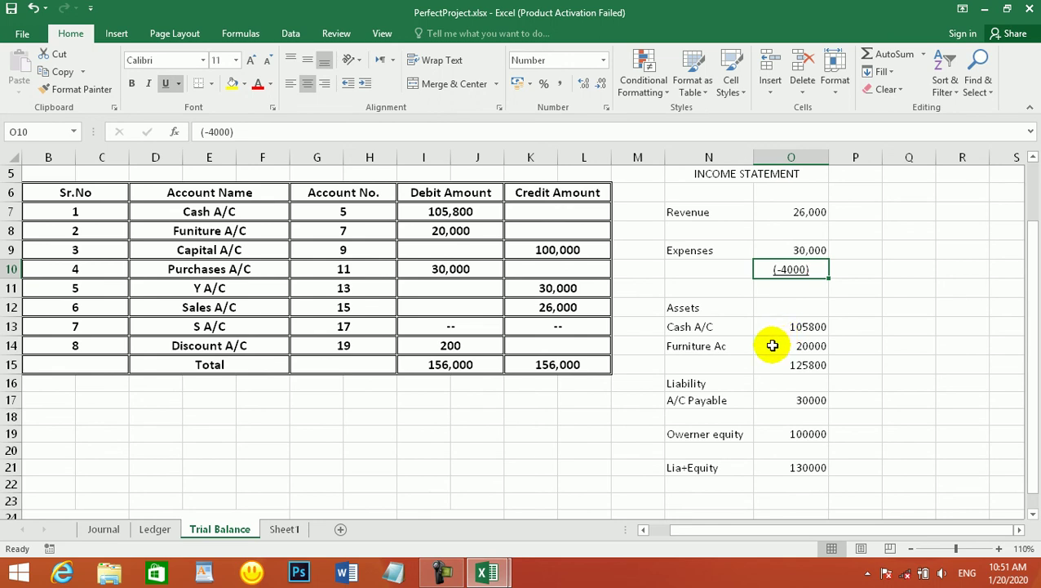
click(441, 347)
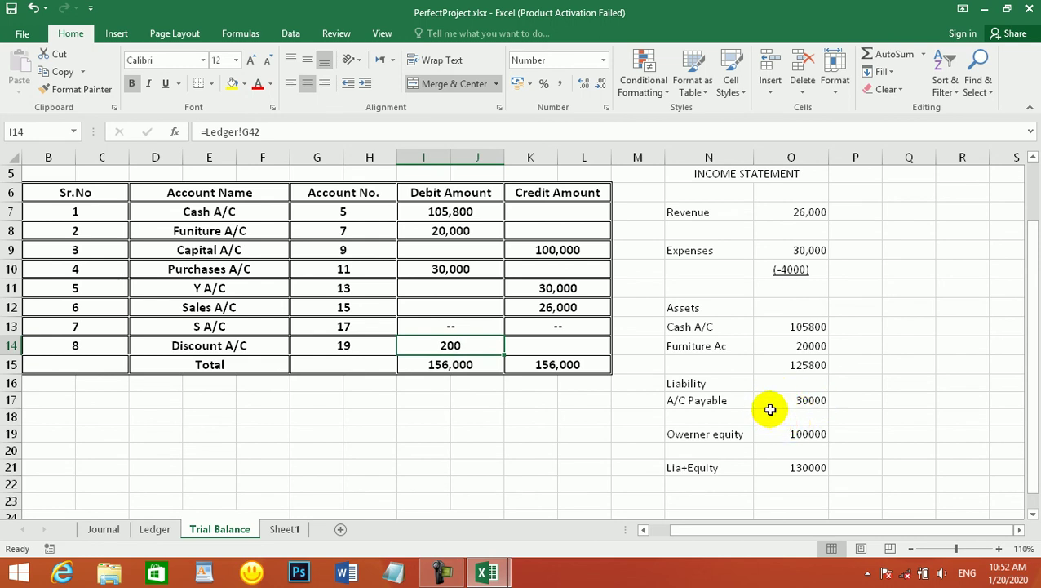
- Open Trial Balance.docx from the desktop and dismiss the Office activation warning
click(985, 8)
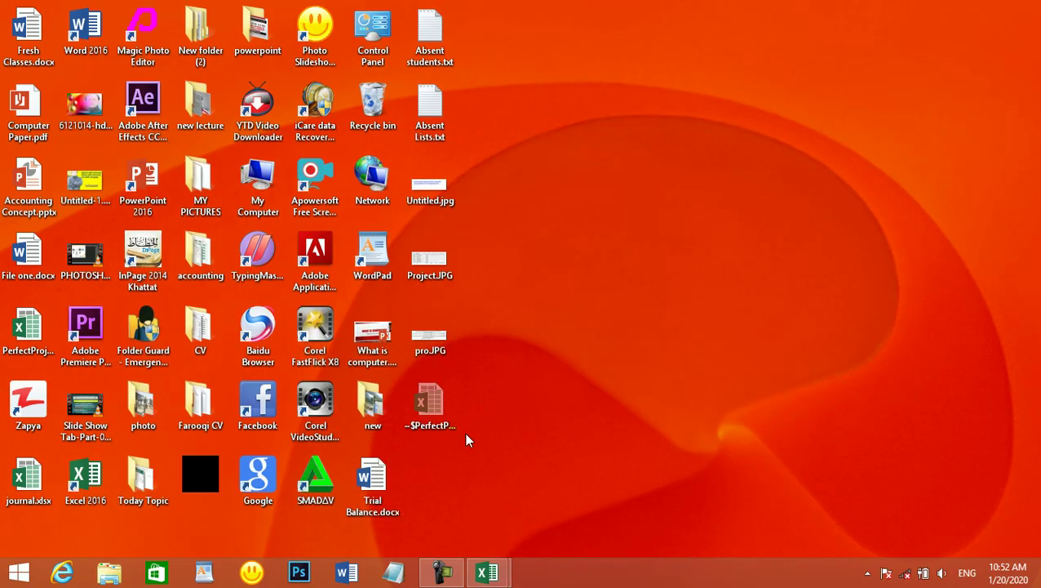
double_click(372, 473)
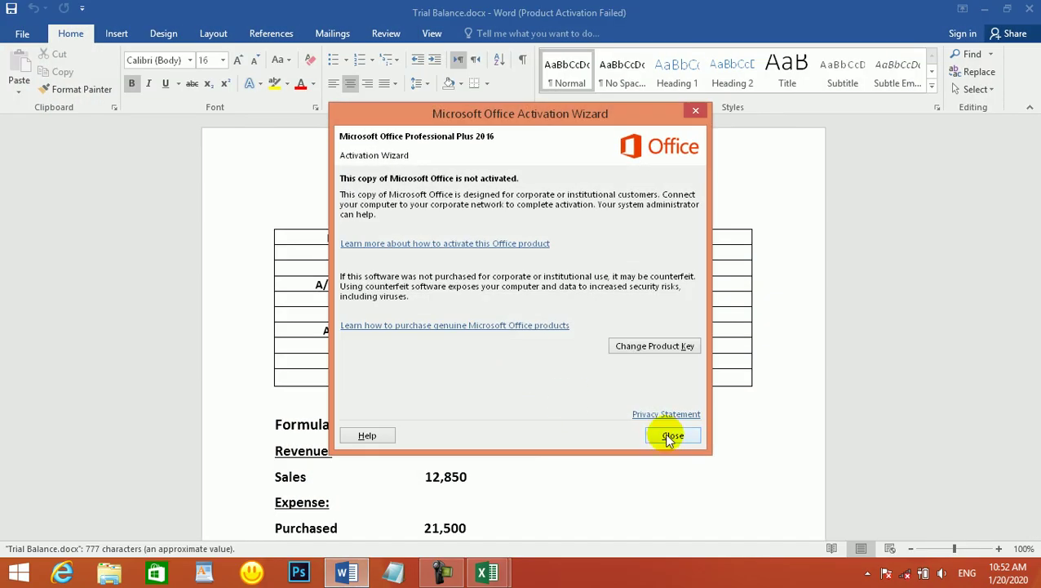
click(671, 435)
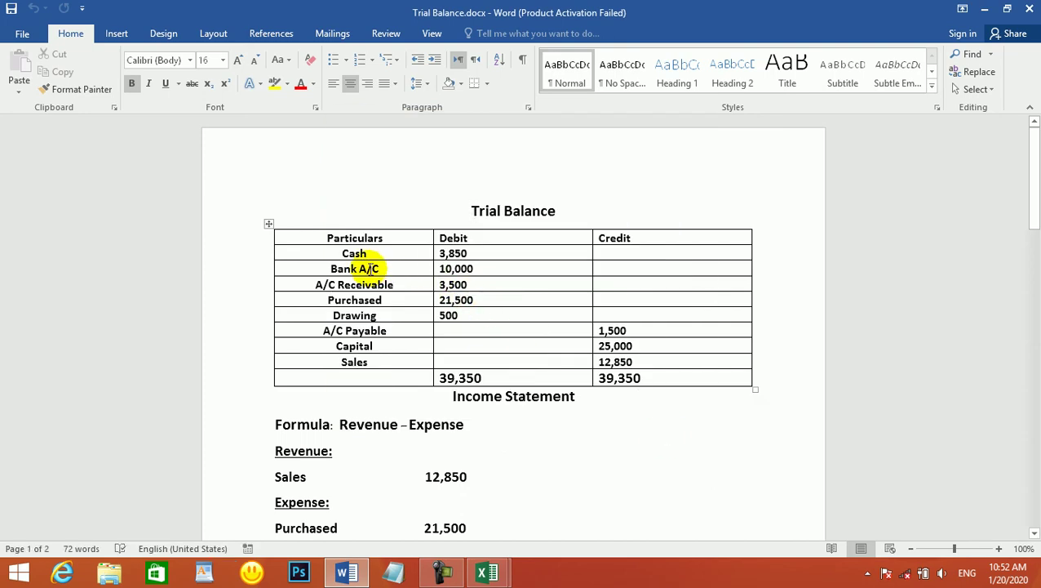
- Scroll through the trial balance, income statement and balance sheet sections
scroll(391, 284, down, 1)
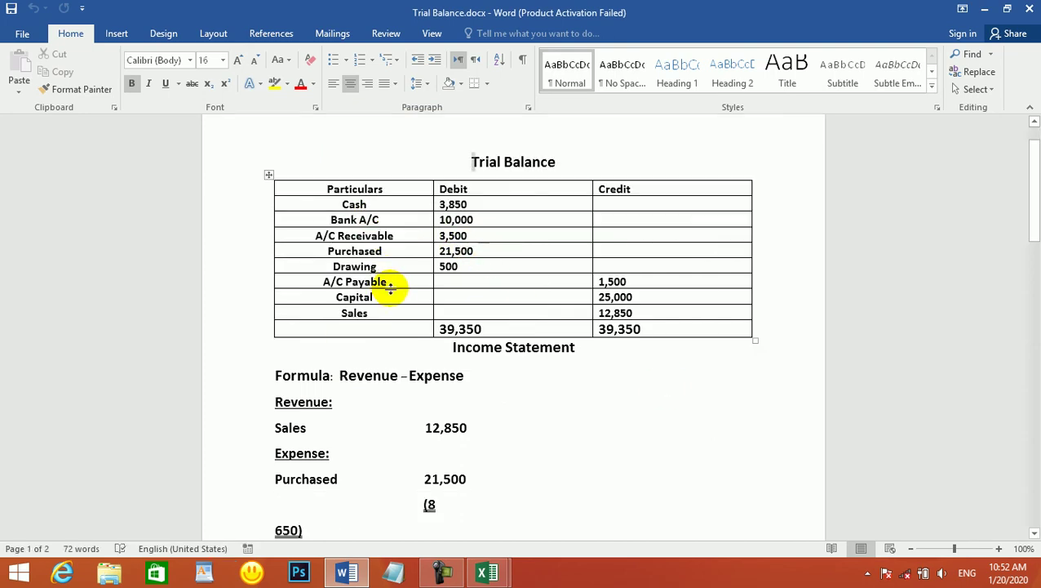
scroll(392, 286, down, 5)
scroll(392, 292, down, 1)
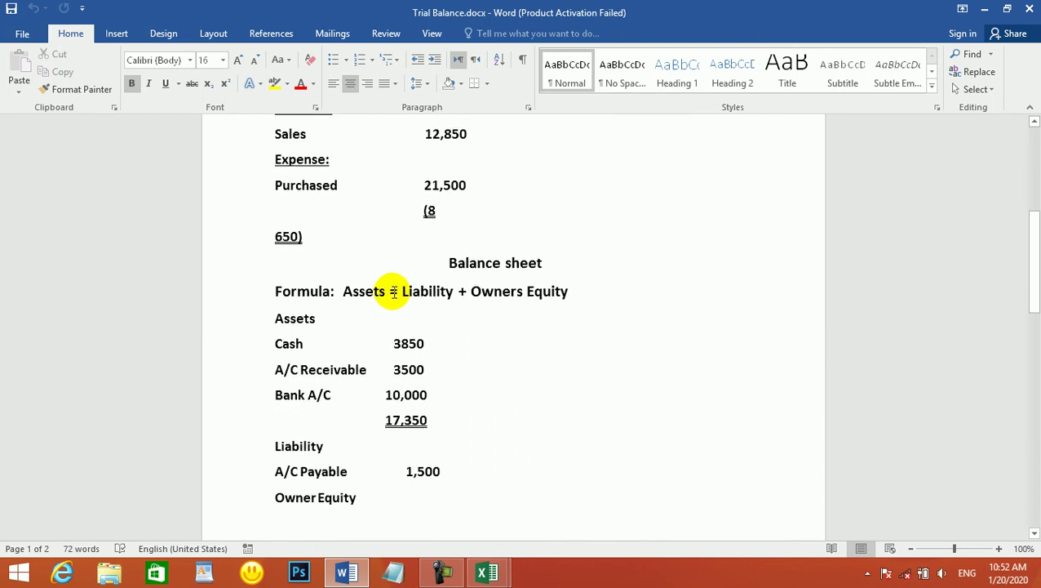
scroll(393, 291, down, 1)
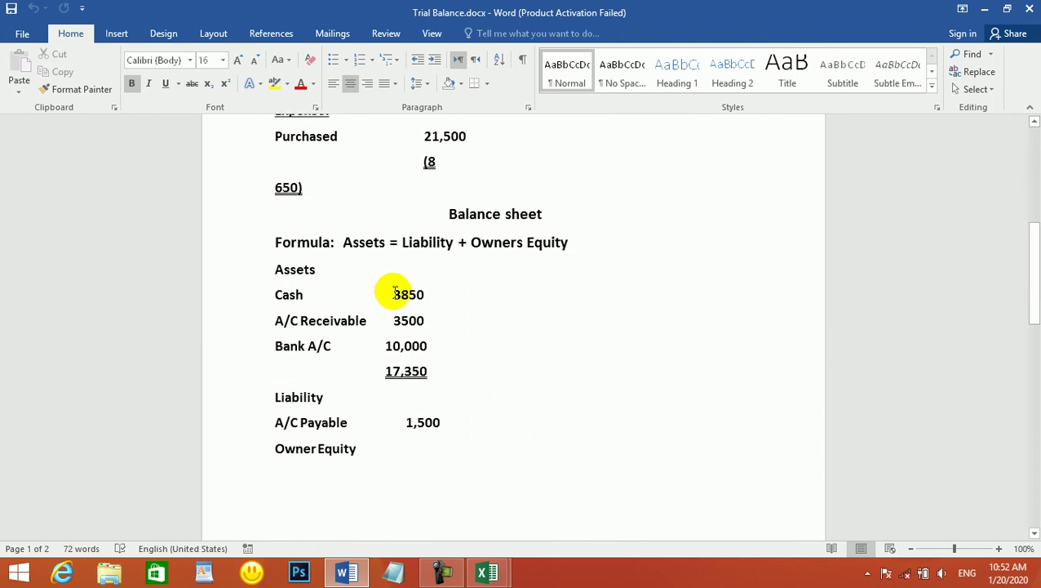
scroll(395, 292, up, 2)
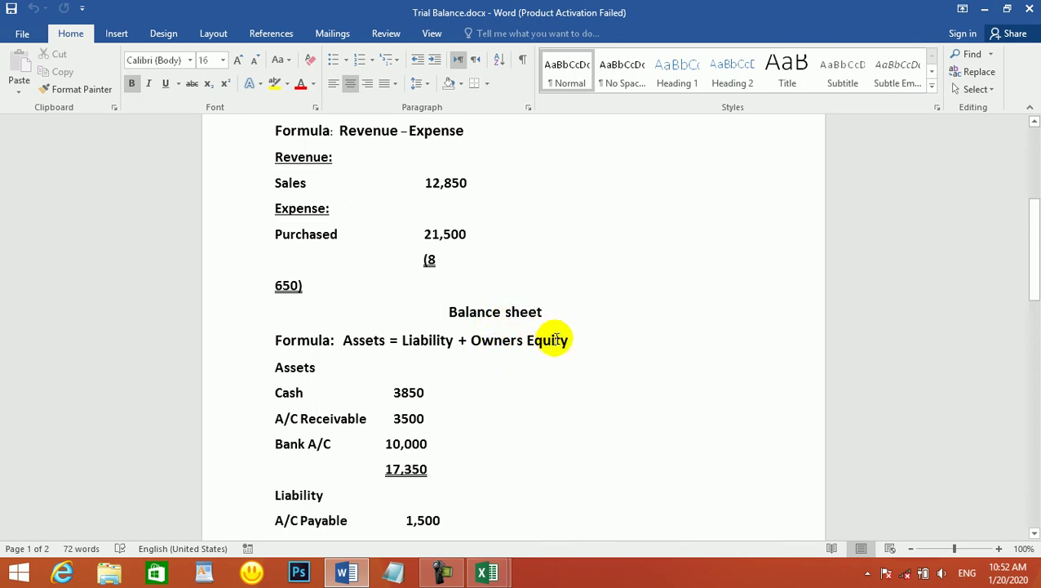
scroll(555, 340, down, 1)
scroll(555, 340, down, 1)
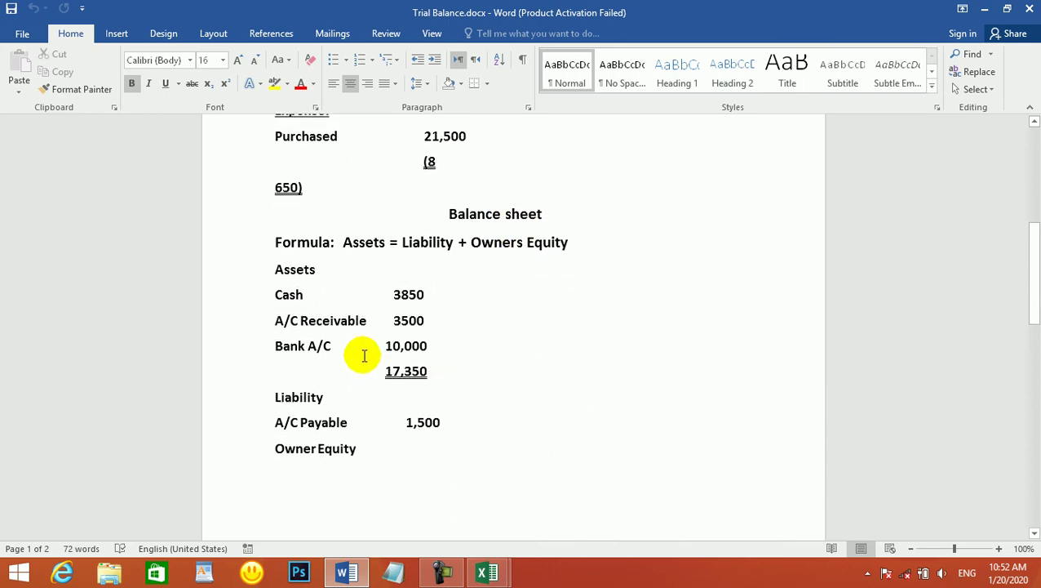
scroll(604, 406, up, 3)
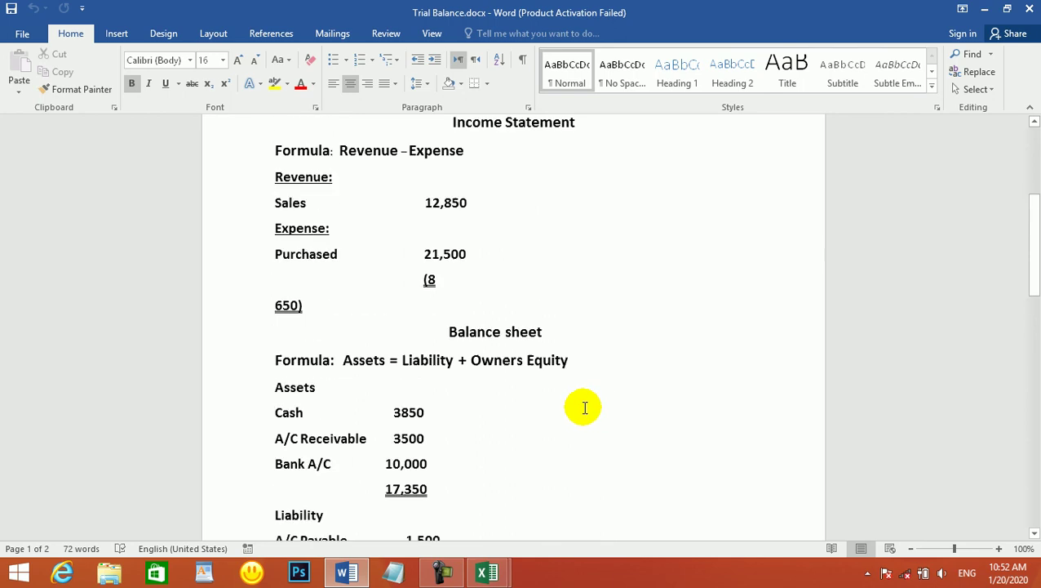
scroll(584, 408, up, 4)
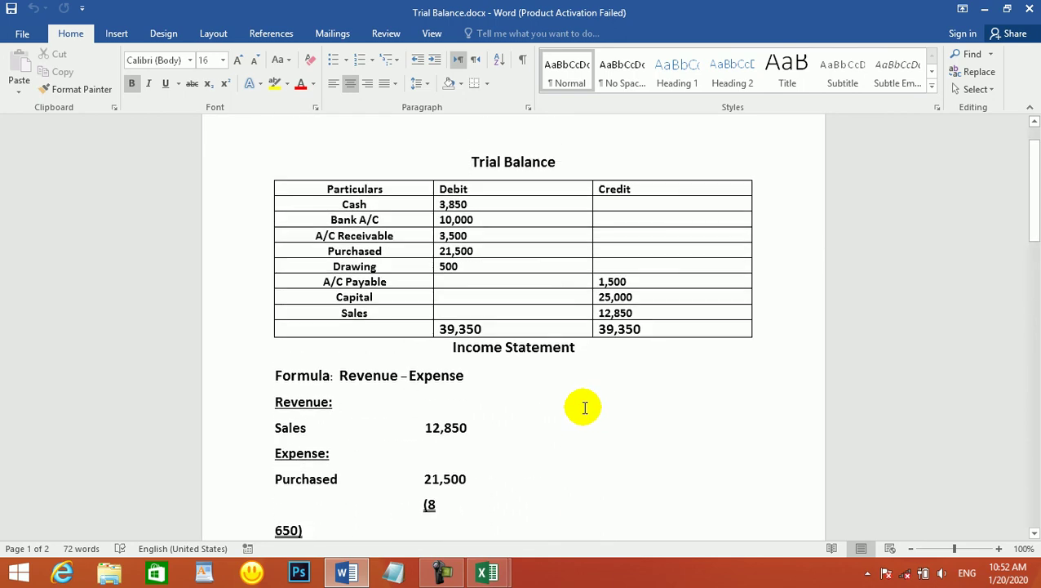
scroll(584, 406, down, 4)
scroll(584, 406, down, 4)
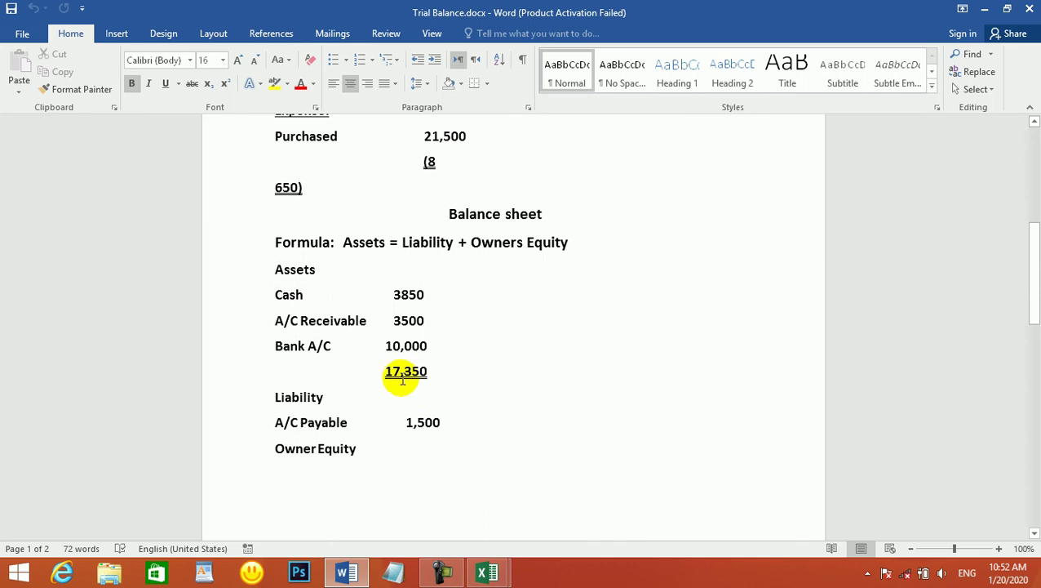
click(438, 571)
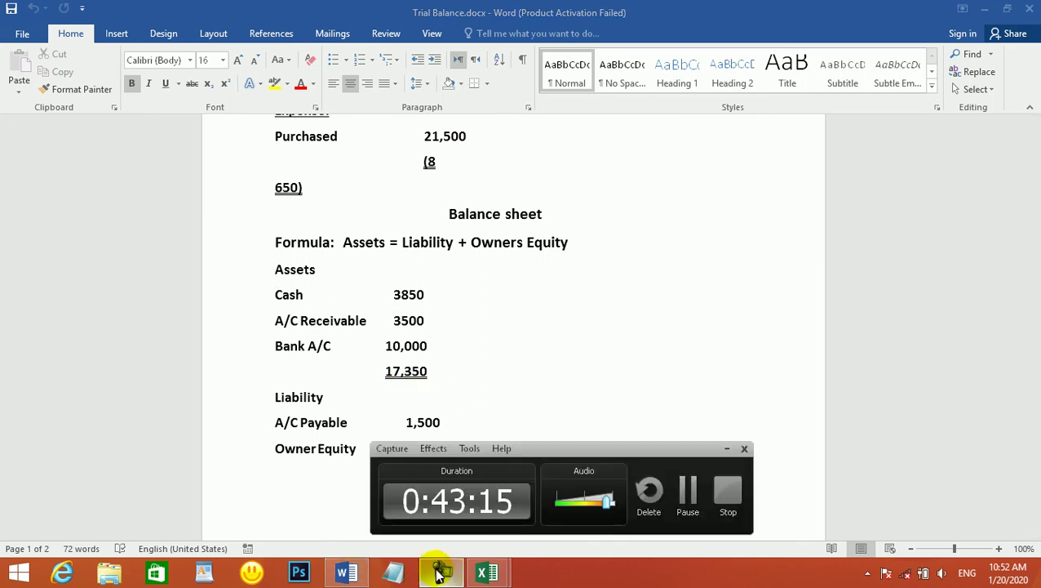
click(439, 571)
click(439, 571)
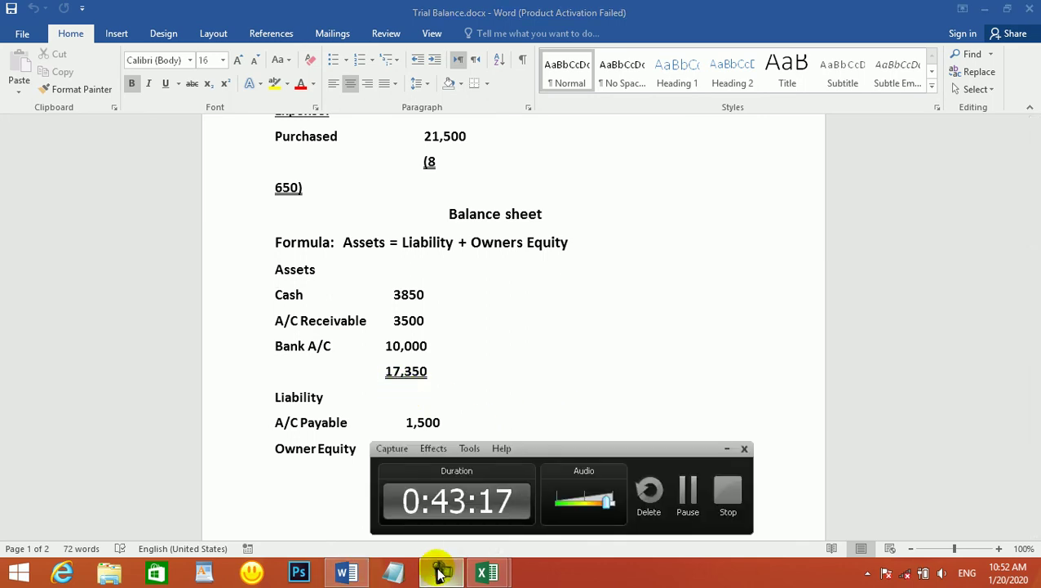